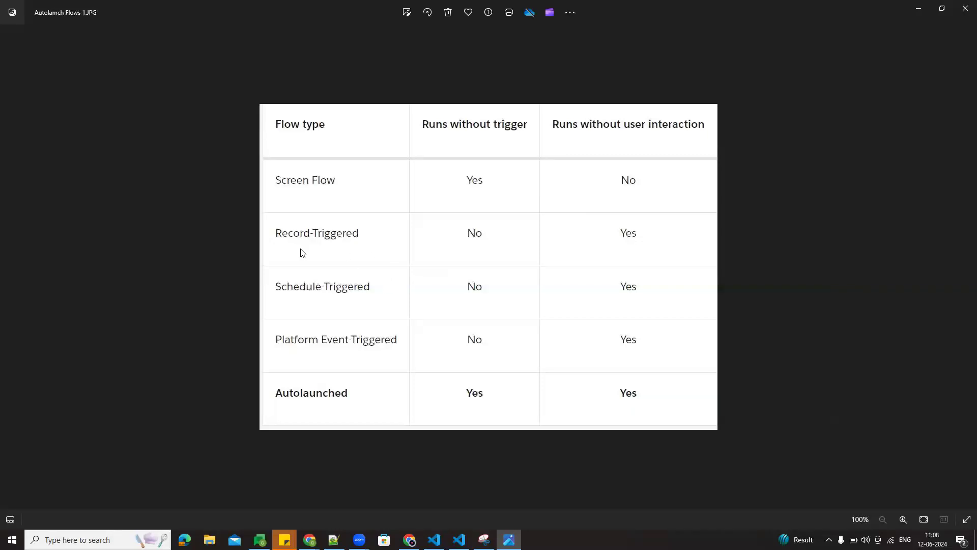
- Compare the flow type table with the annotated overview image of autolaunched flows
click(965, 271)
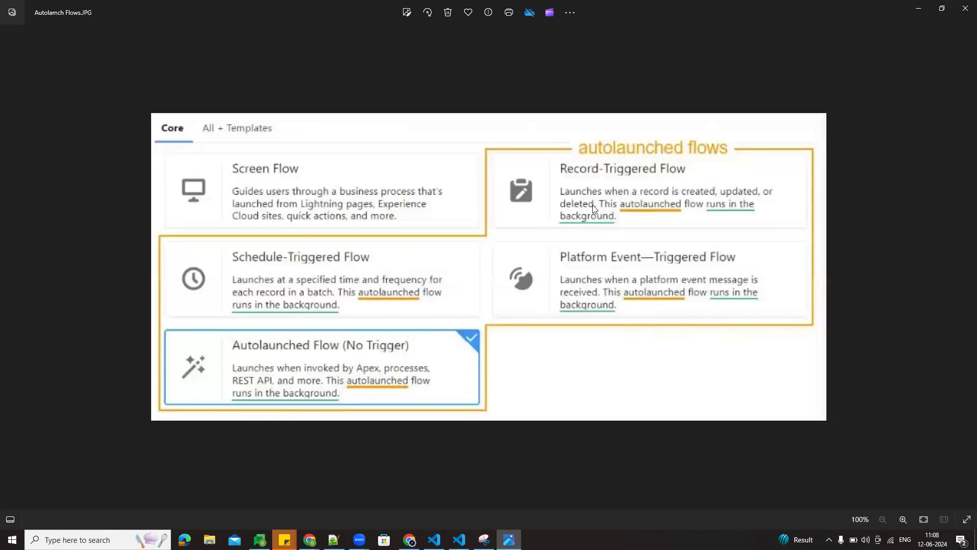
click(11, 267)
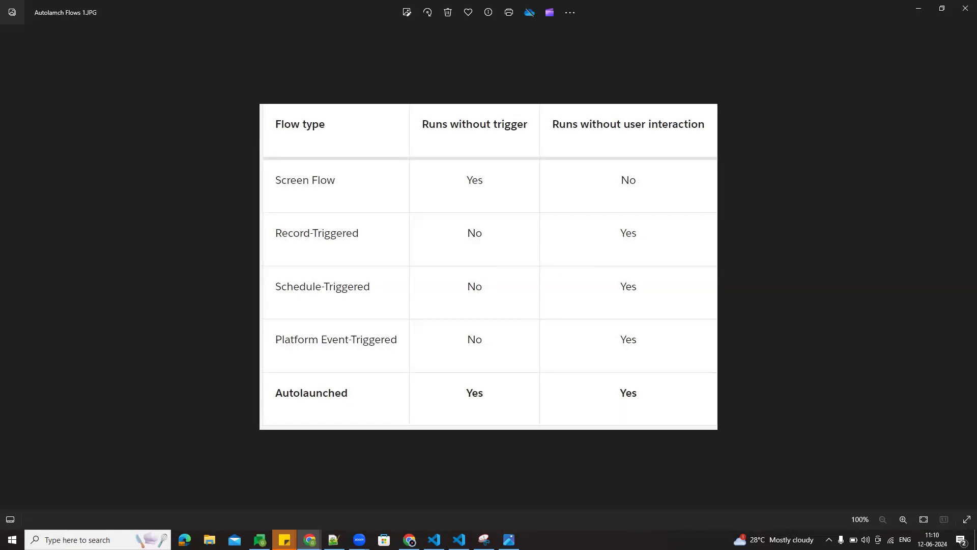
- Switch to the Flow Builder page in Chrome and close the New Flow dialog
click(923, 12)
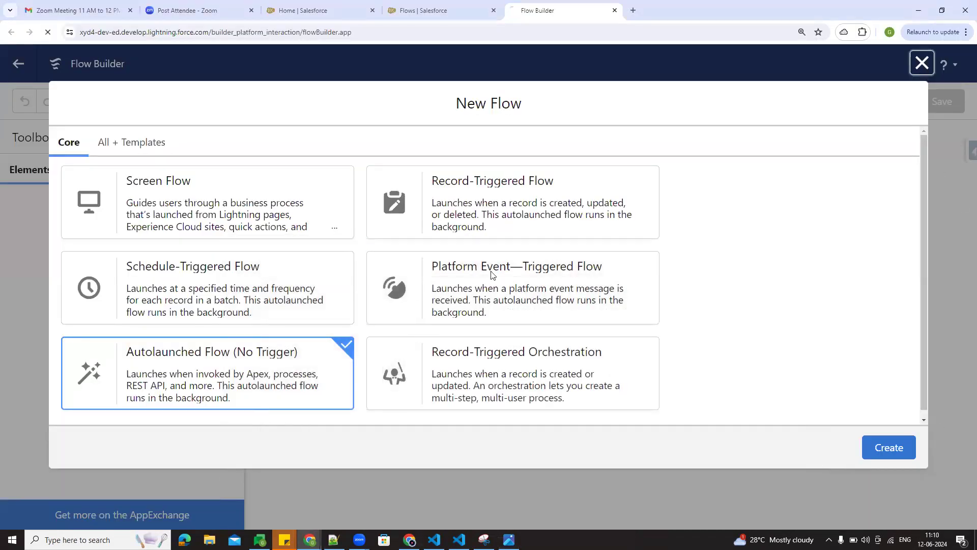
click(922, 63)
- From Salesforce Setup, search the App Launcher for "cases" and open the Cases list in a new browser tab
click(308, 11)
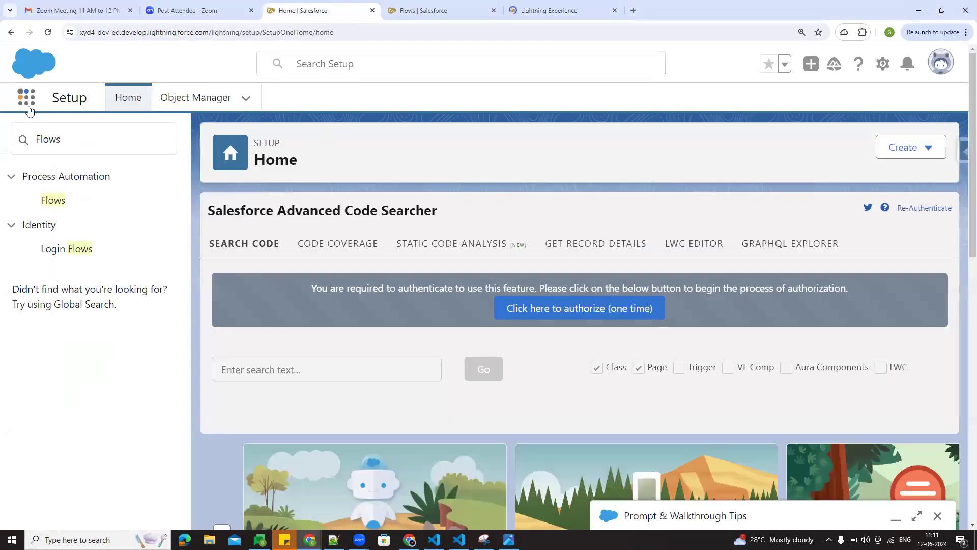
click(26, 98)
text(cases)
middle_click(62, 241)
click(469, 9)
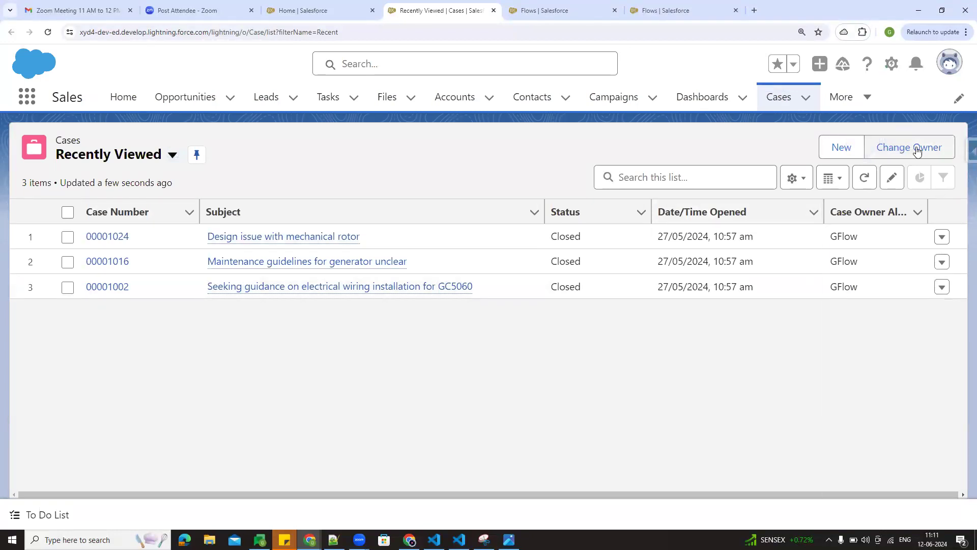
- Open the "Design issue with mechanical rotor" case and review its additional record actions
click(121, 236)
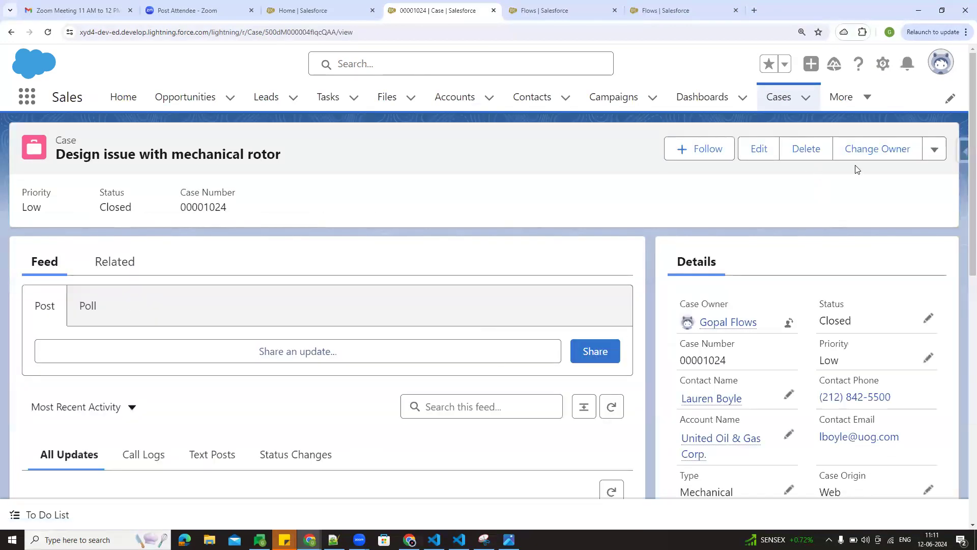
click(935, 149)
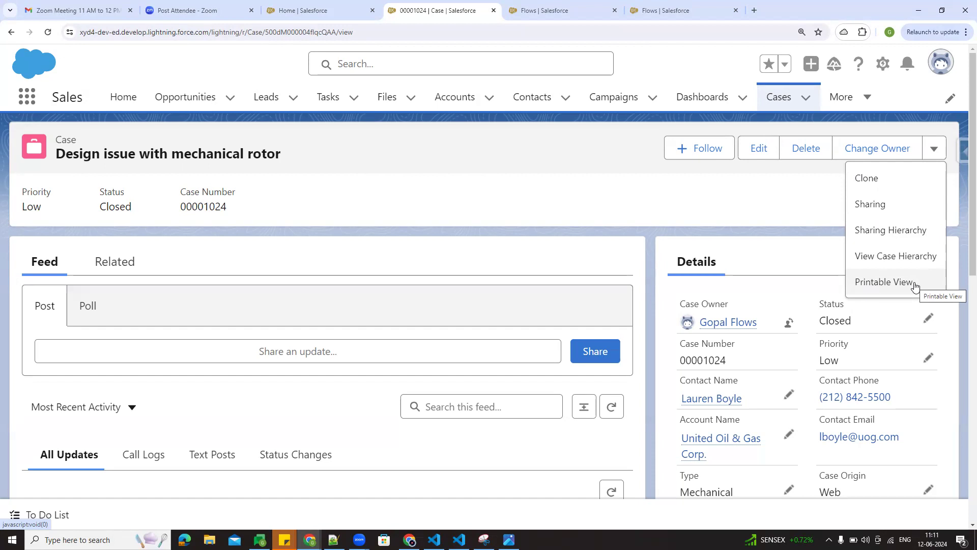
click(738, 251)
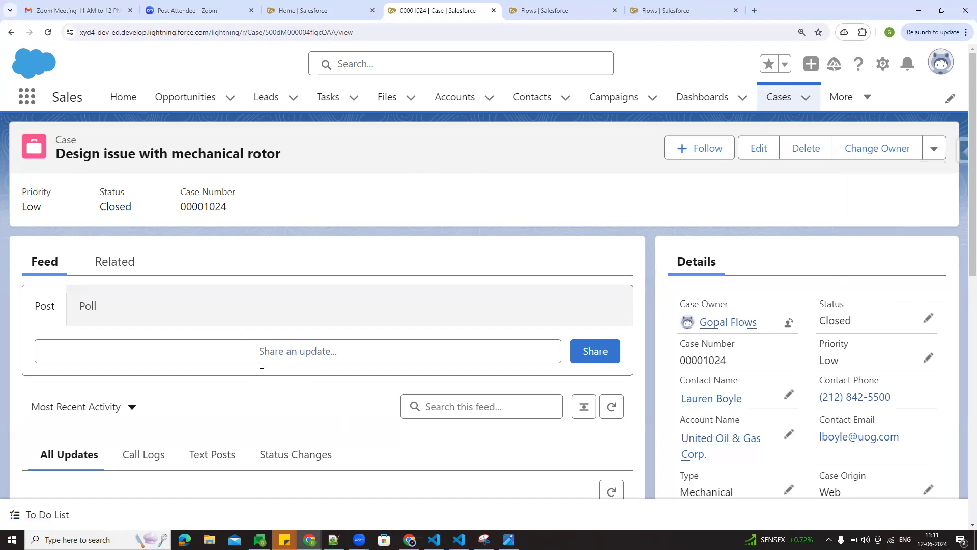
click(938, 155)
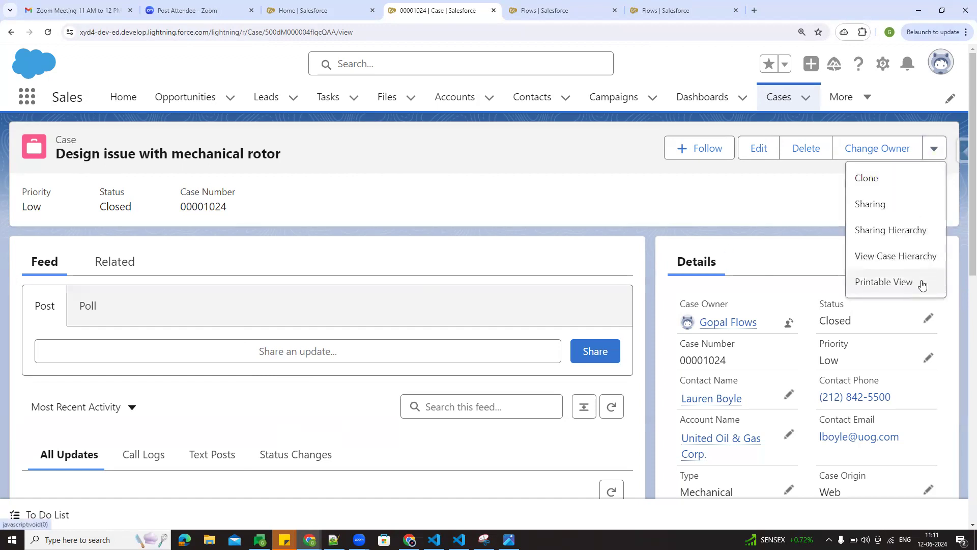
- Start cloning the case and examine which fields are prefilled across the New Case form's sections
click(871, 178)
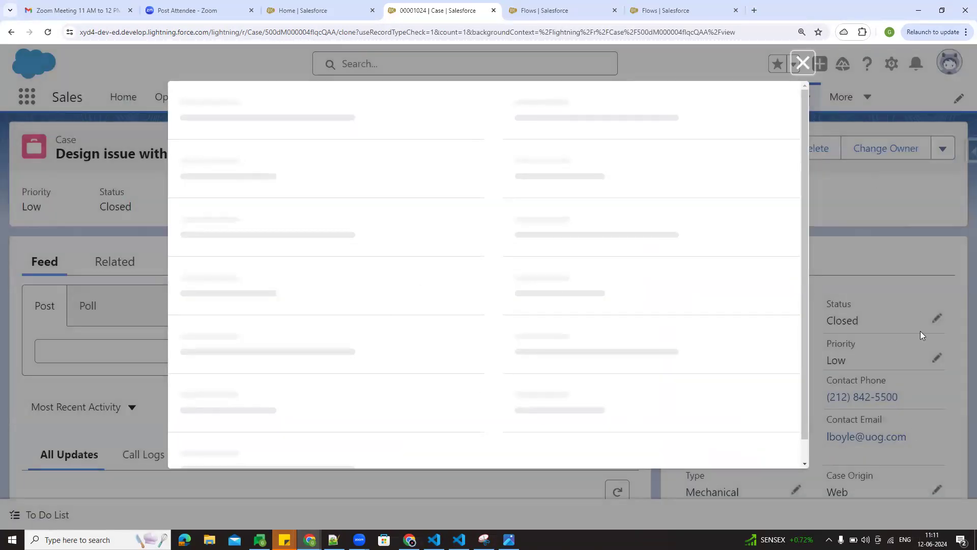
scroll(524, 319, down, 8)
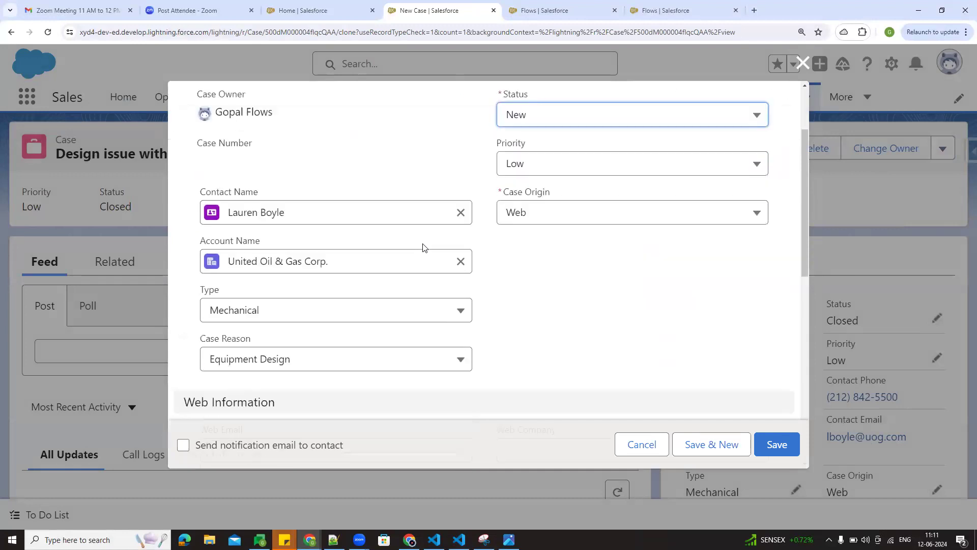
scroll(452, 245, down, 4)
scroll(349, 345, up, 12)
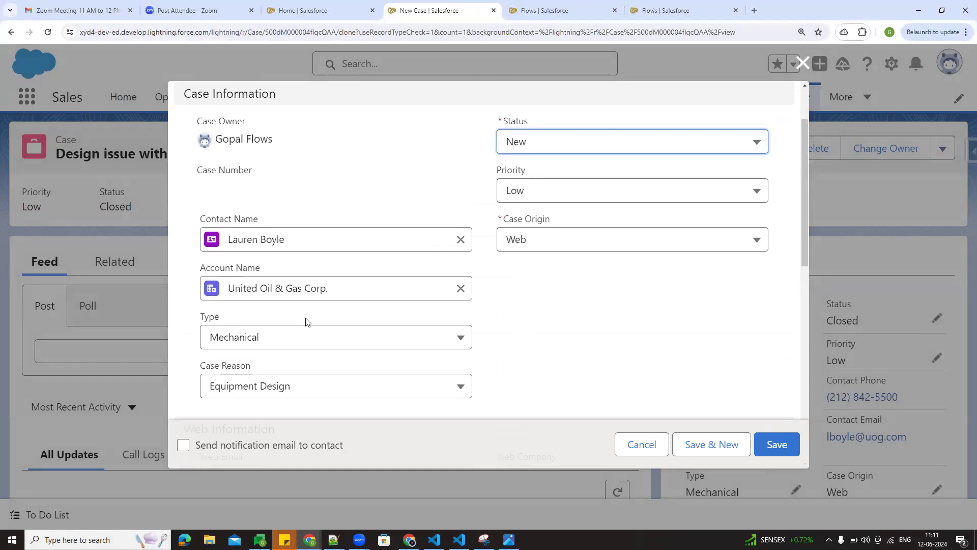
scroll(358, 333, down, 2)
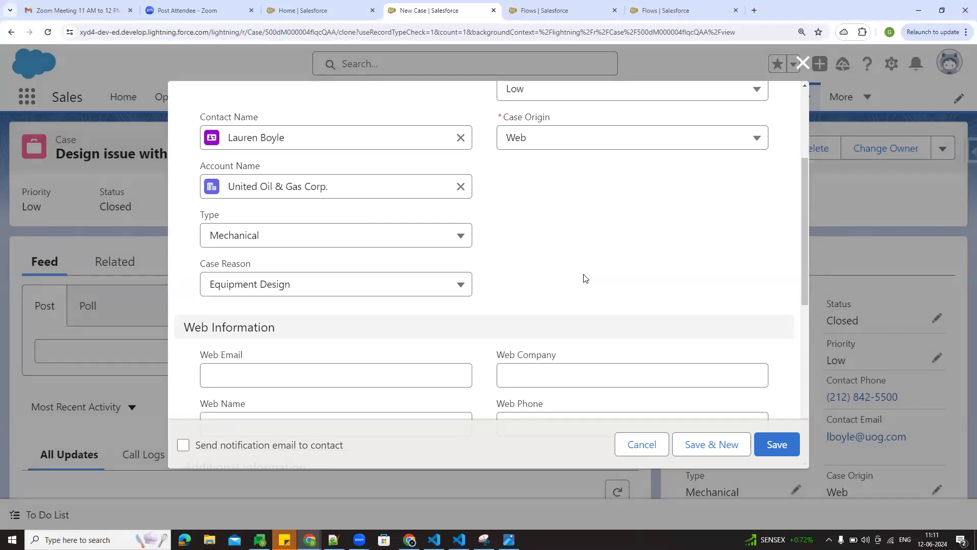
scroll(584, 279, up, 3)
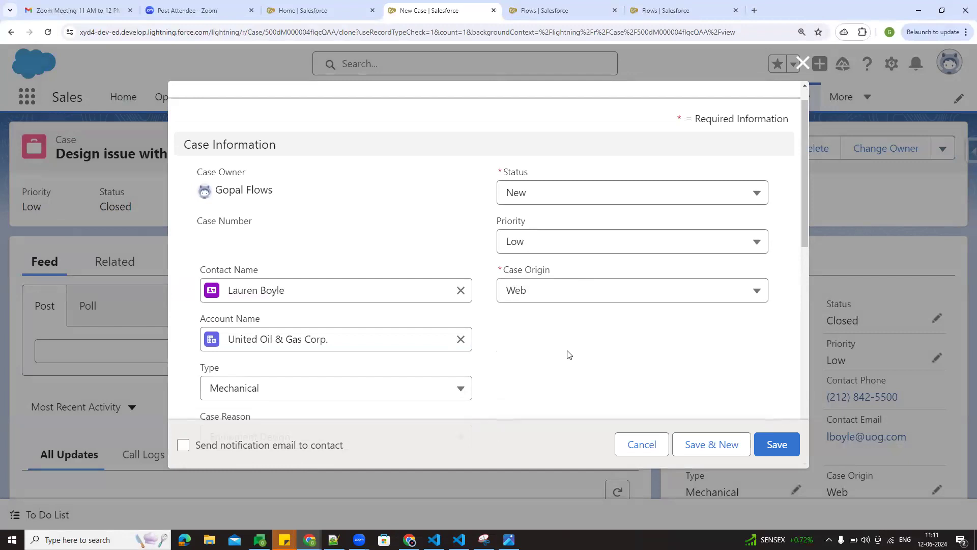
scroll(564, 356, down, 4)
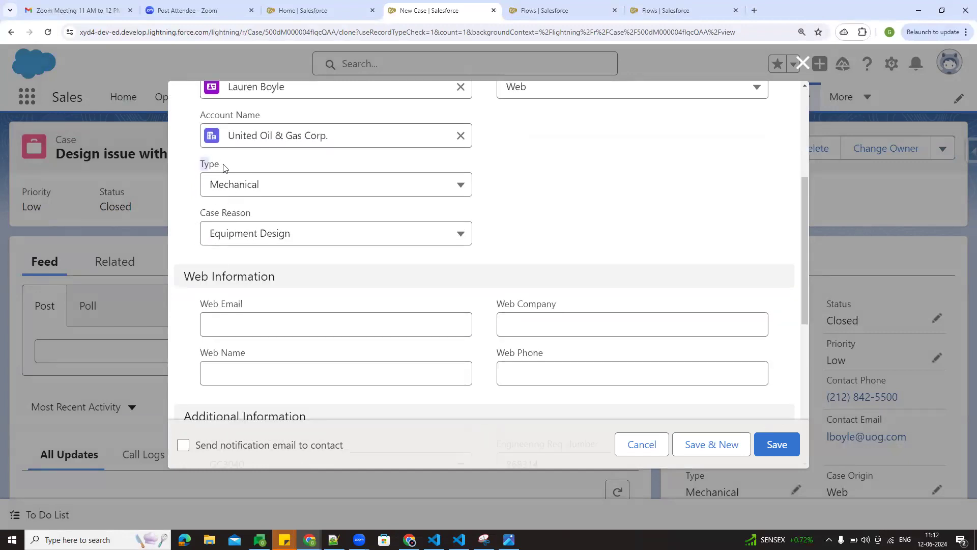
scroll(584, 336, up, 1)
scroll(367, 348, down, 5)
scroll(454, 344, down, 3)
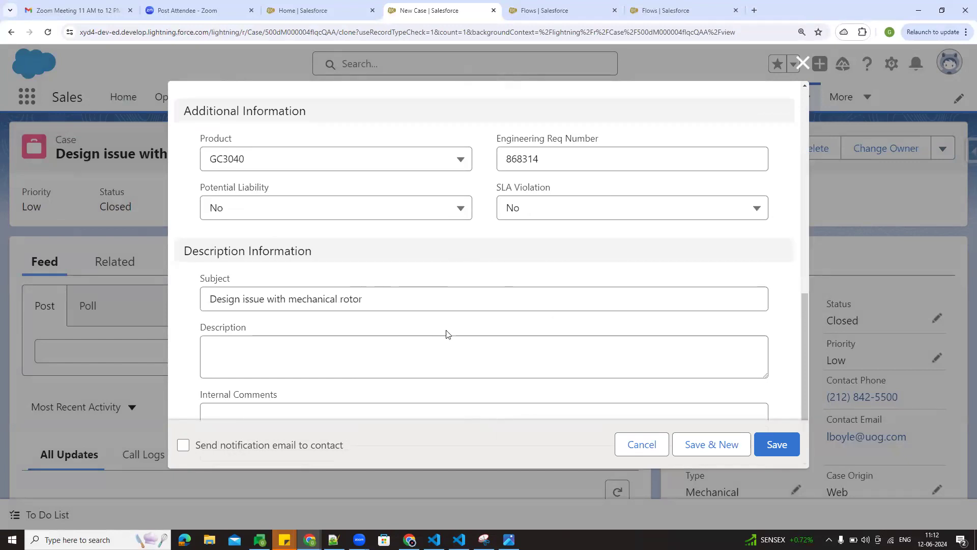
scroll(447, 331, up, 7)
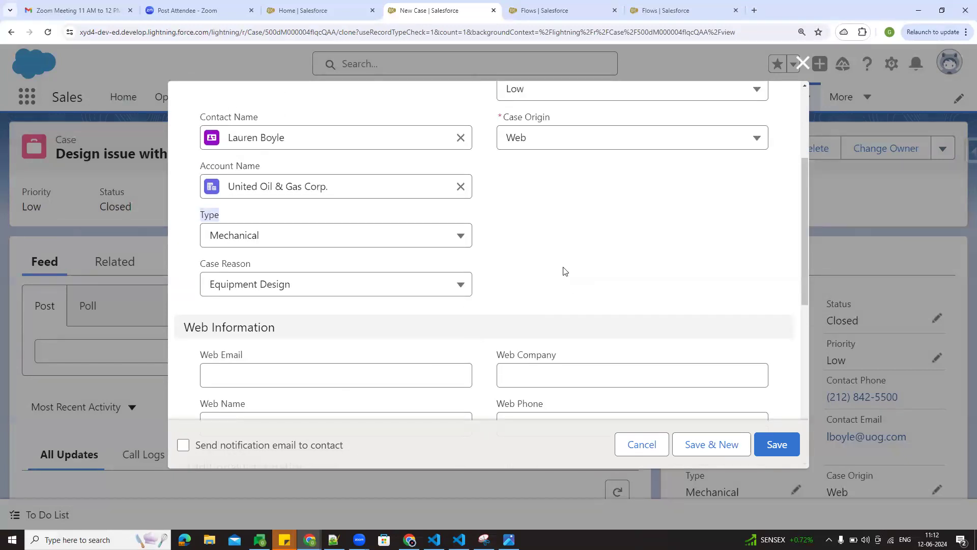
scroll(563, 271, up, 2)
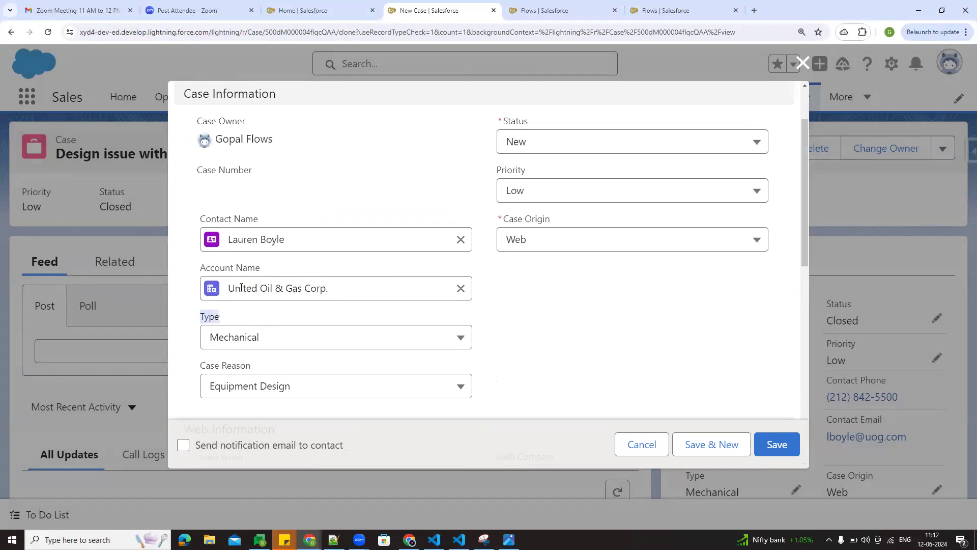
- Review the Account Name and Subject fields in the case clone form and cancel the clone without saving
drag(220, 268, 247, 268)
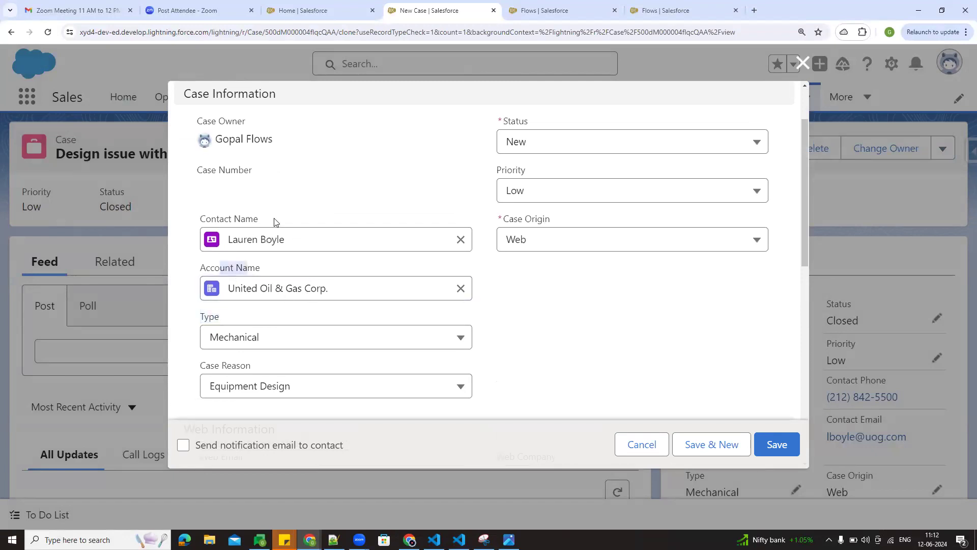
scroll(540, 291, down, 1)
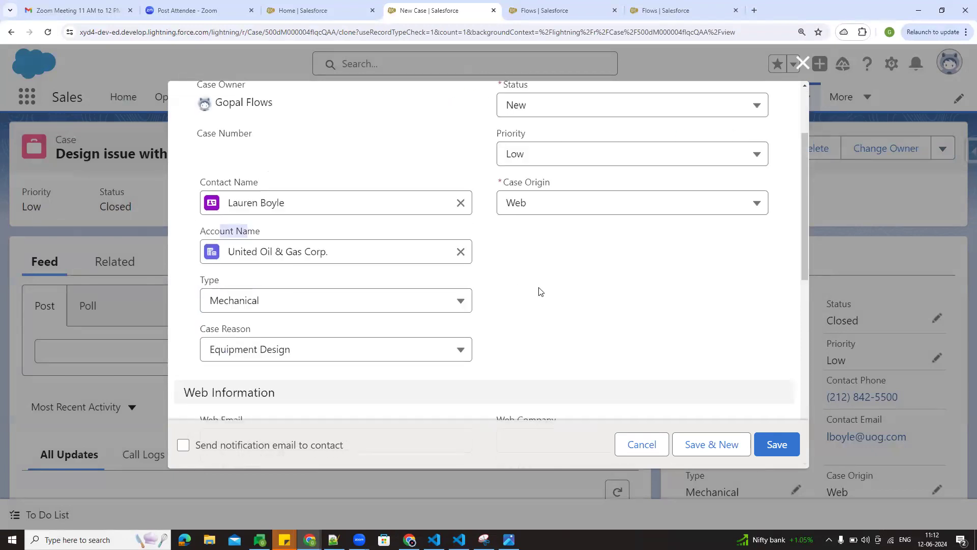
scroll(540, 291, down, 5)
drag(189, 307, 231, 307)
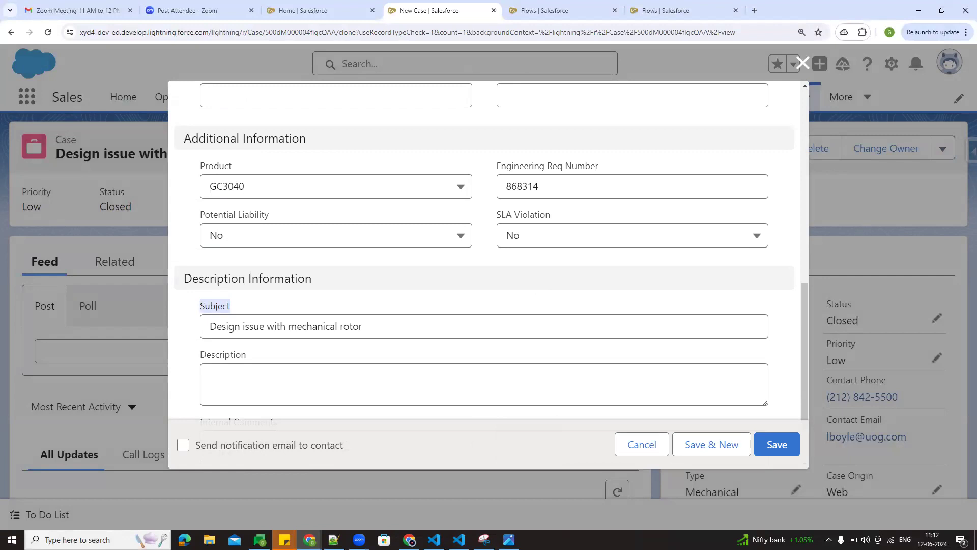
scroll(393, 260, down, 2)
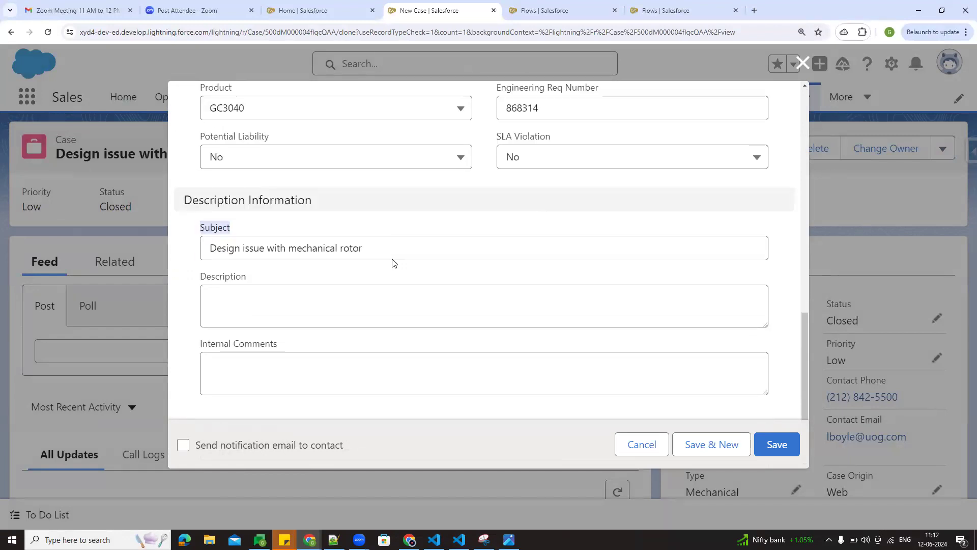
click(390, 274)
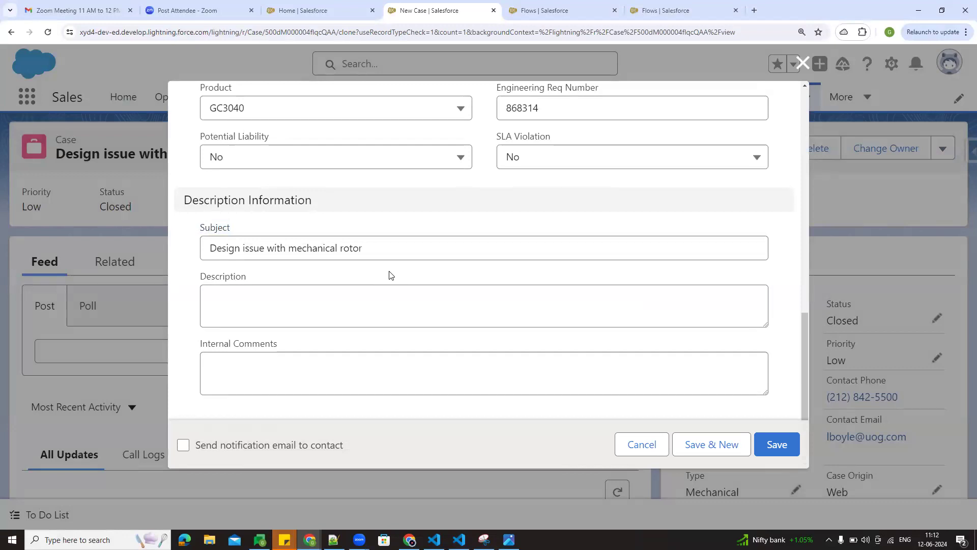
scroll(391, 275, up, 10)
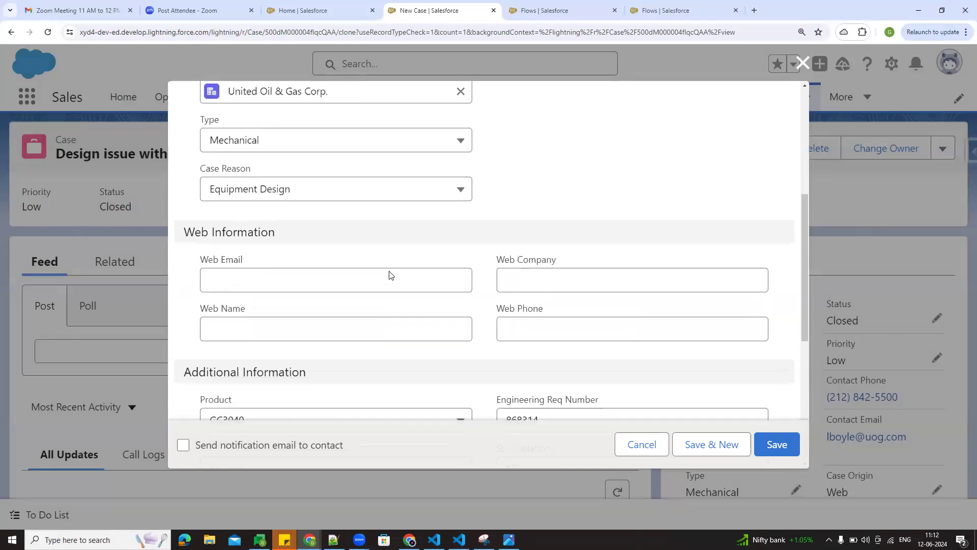
click(640, 445)
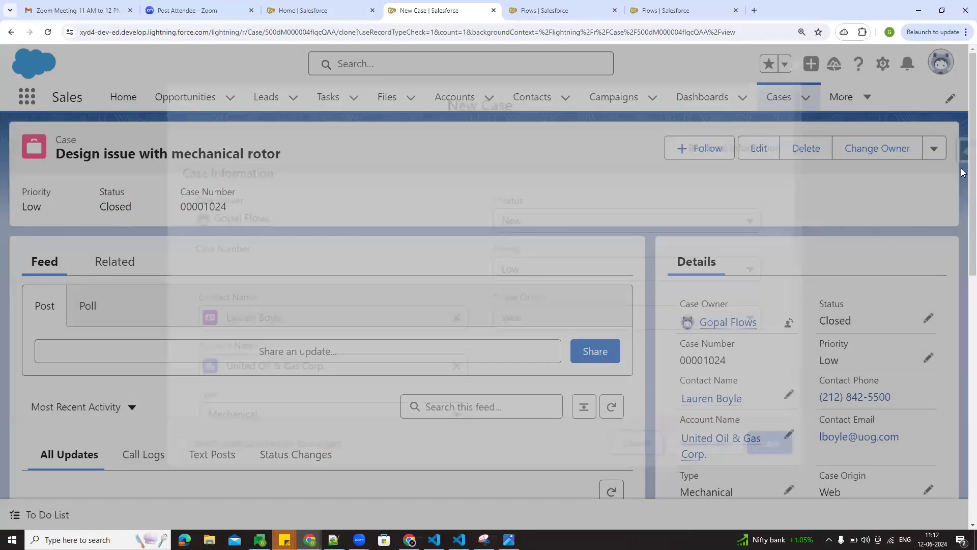
- Start another clone of the case and review its Priority choices and copied case information
click(934, 148)
click(889, 187)
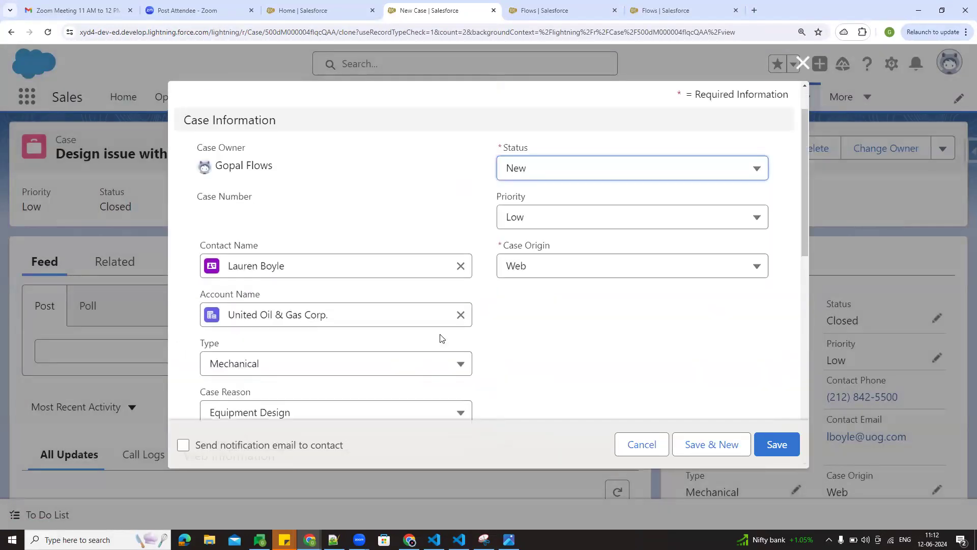
click(515, 320)
click(532, 278)
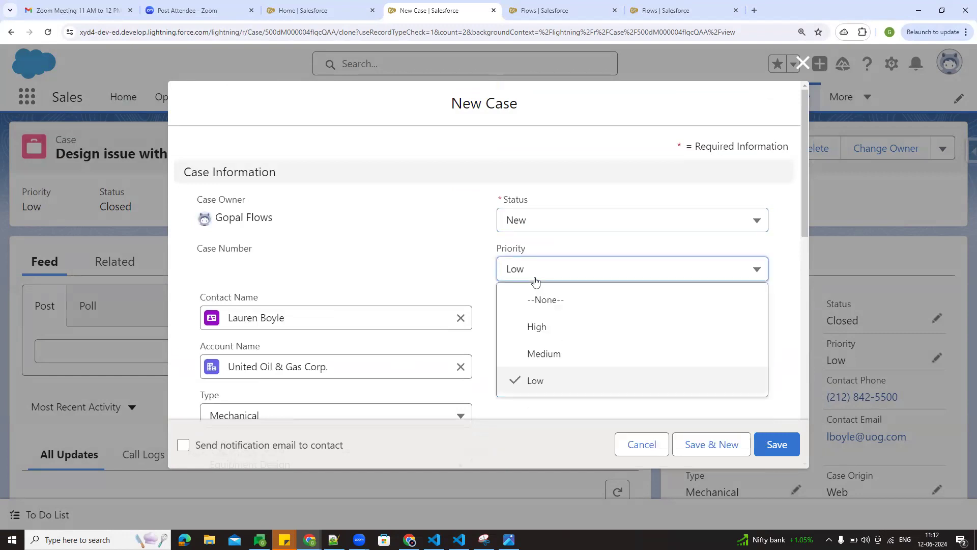
click(454, 265)
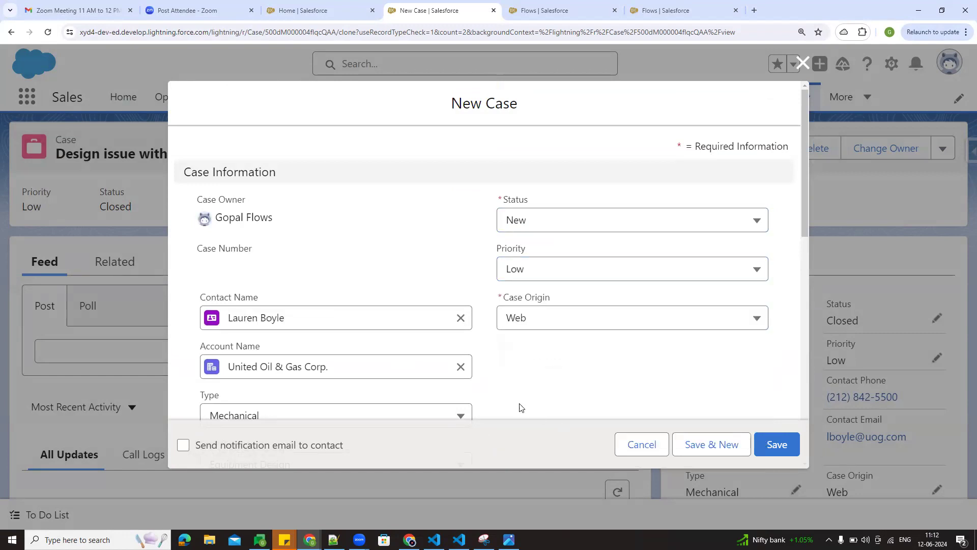
scroll(568, 366, down, 3)
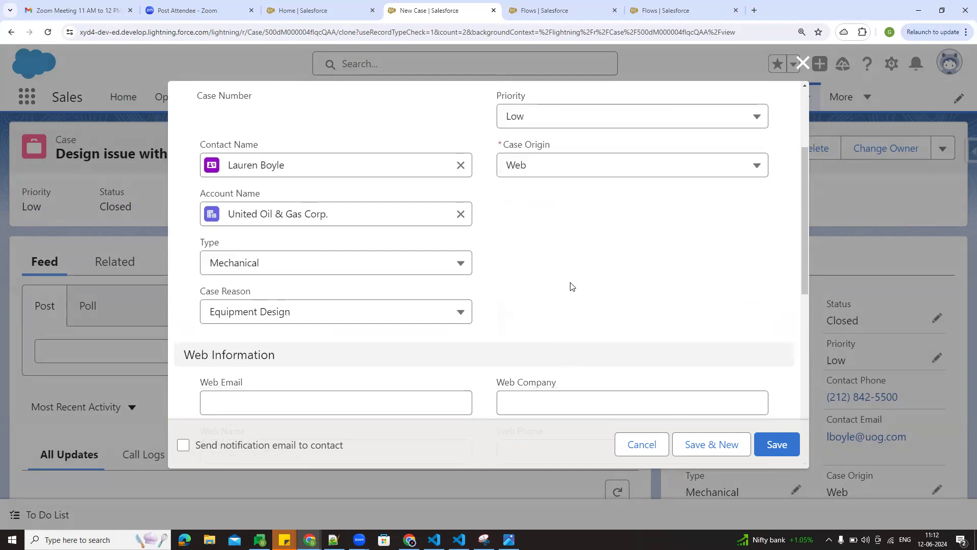
scroll(569, 286, up, 3)
- Set the cloned case's Case Origin to --None--, Priority to High and Status to Escalated
click(534, 317)
click(549, 348)
click(539, 269)
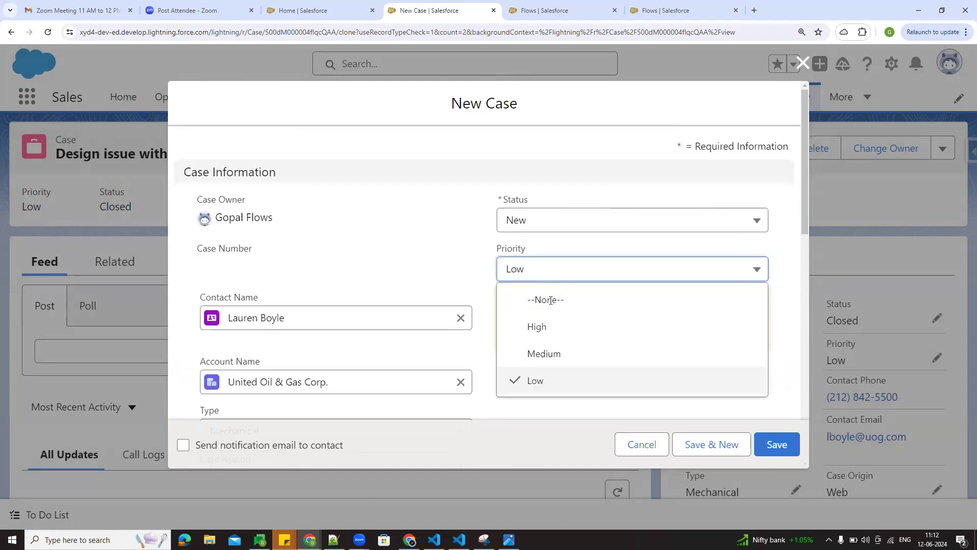
click(555, 326)
click(528, 220)
click(572, 326)
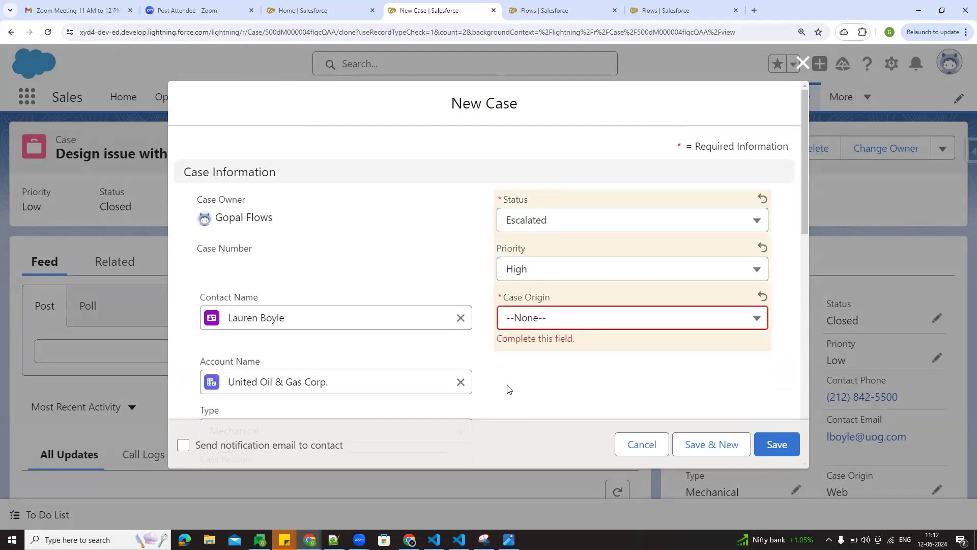
- Review the clone's web, additional and description information, and discard the clone without saving
scroll(504, 372, down, 4)
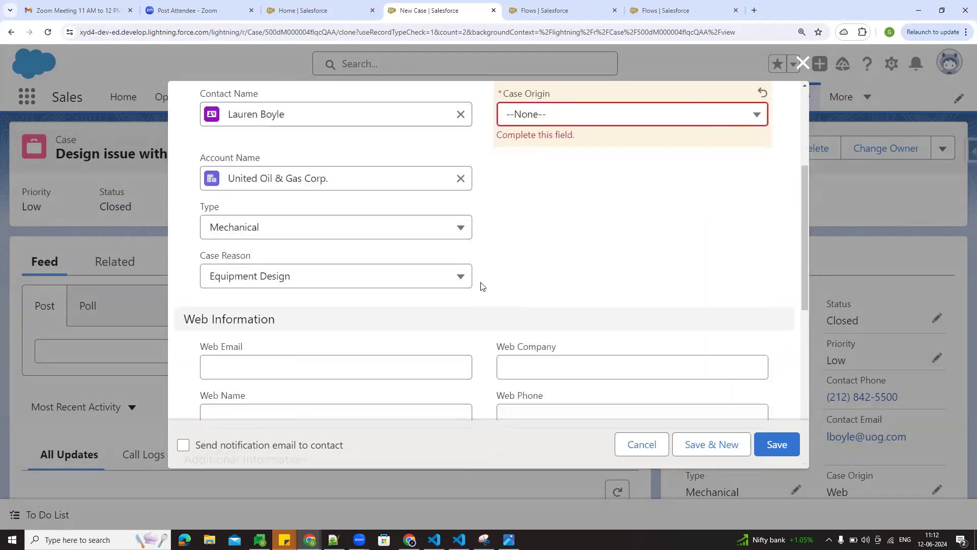
scroll(356, 343, down, 4)
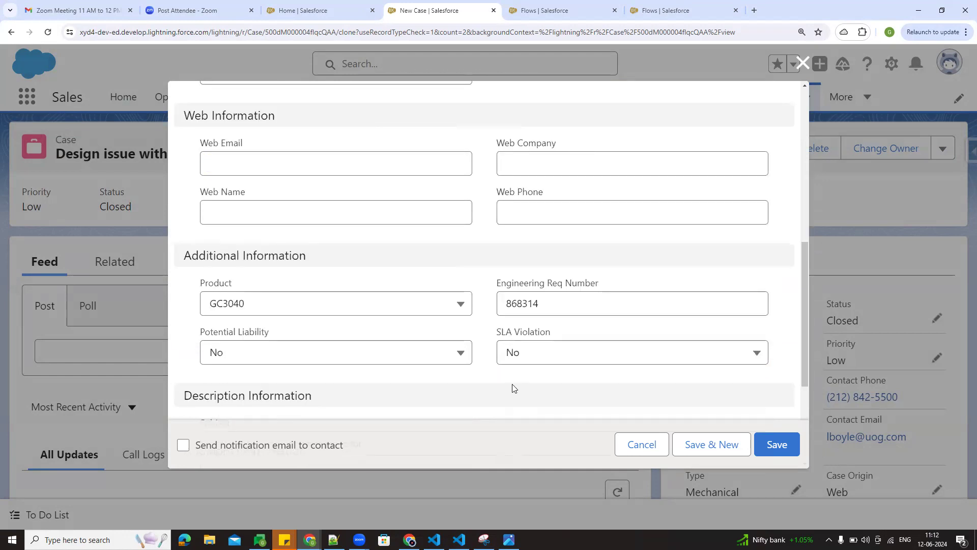
scroll(509, 382, down, 4)
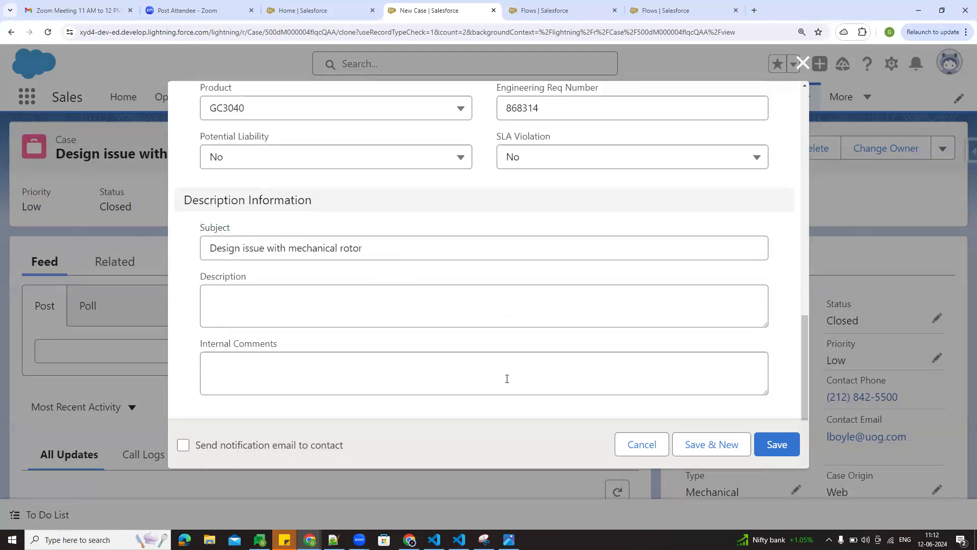
click(640, 444)
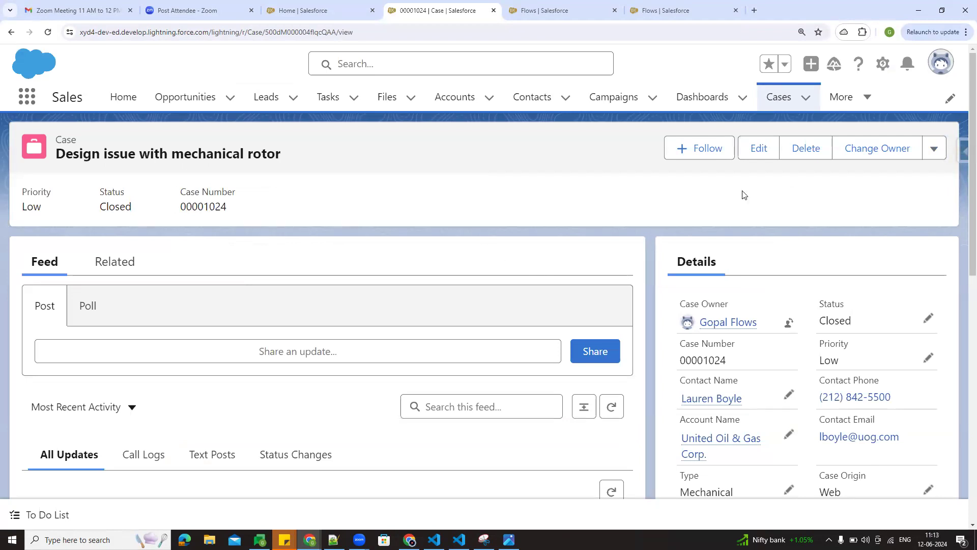
- Create a new Autolaunched Flow (No Trigger) in Flow Builder
click(692, 9)
click(933, 148)
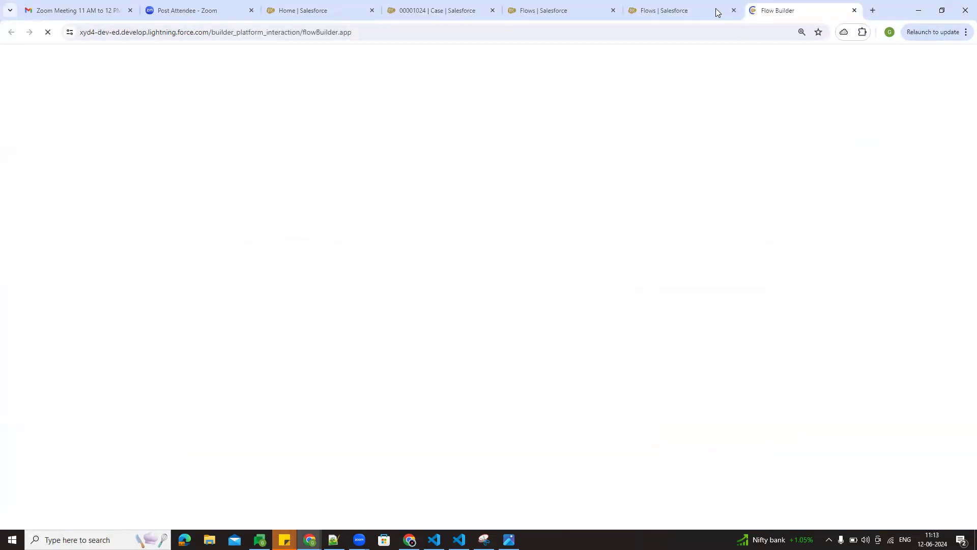
click(709, 7)
click(759, 6)
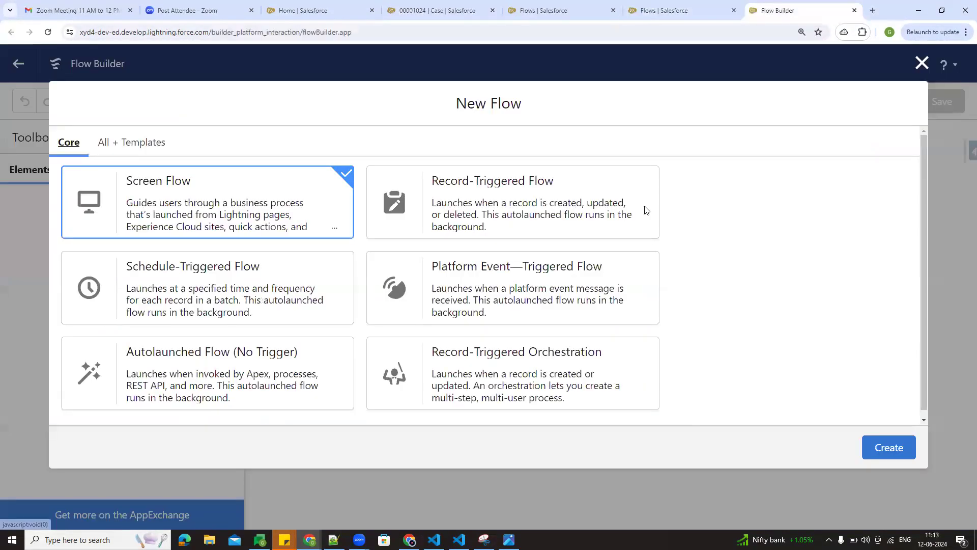
click(185, 385)
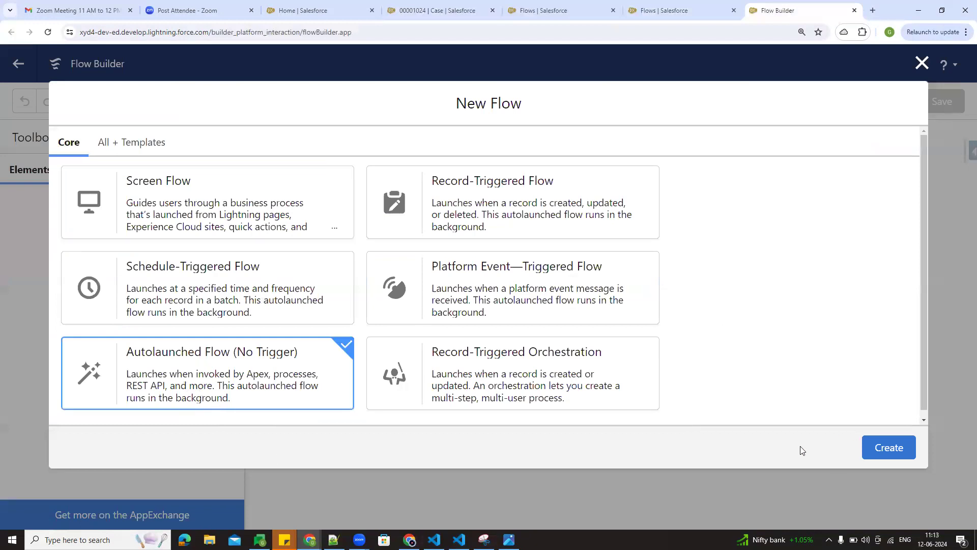
click(885, 446)
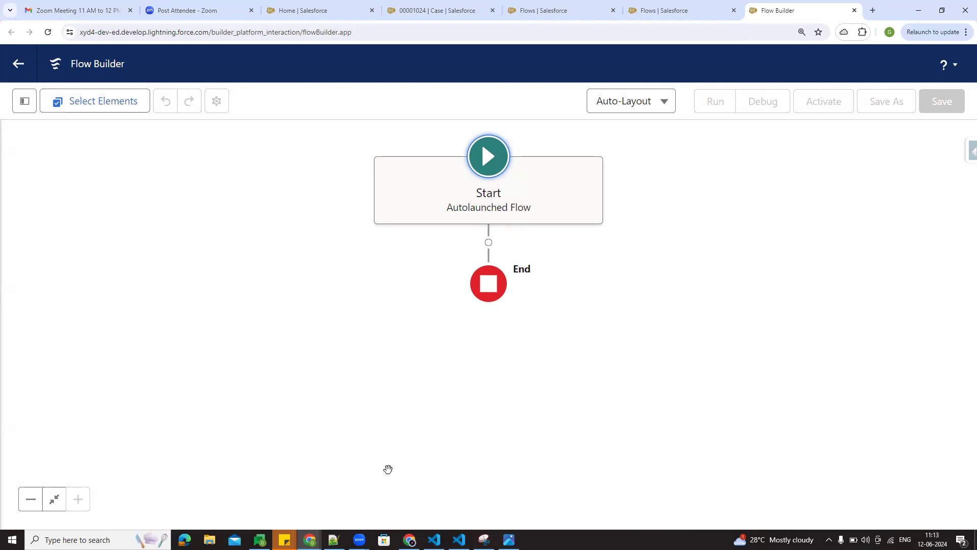
- Return to the closed mechanical rotor case and review its contact, account, product and date details
click(542, 10)
click(445, 5)
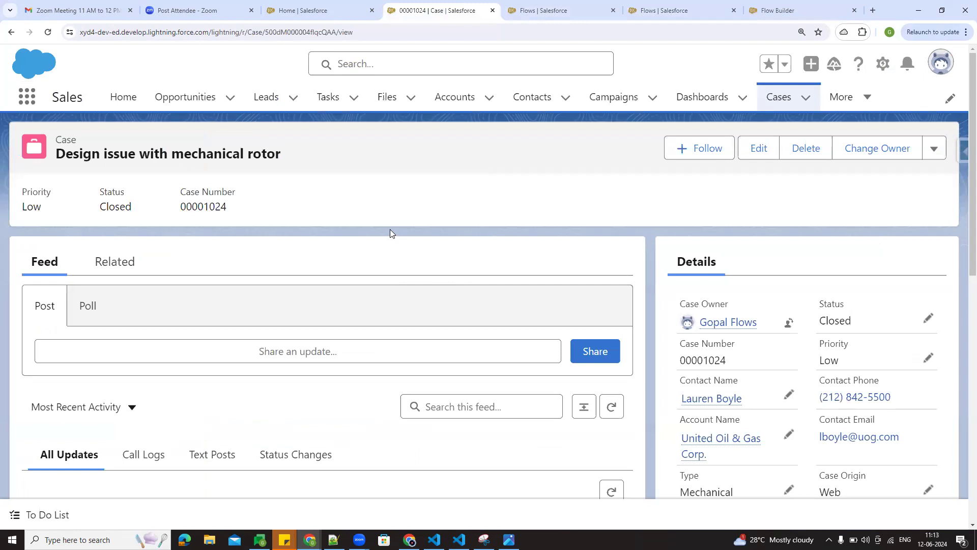
scroll(430, 249, down, 2)
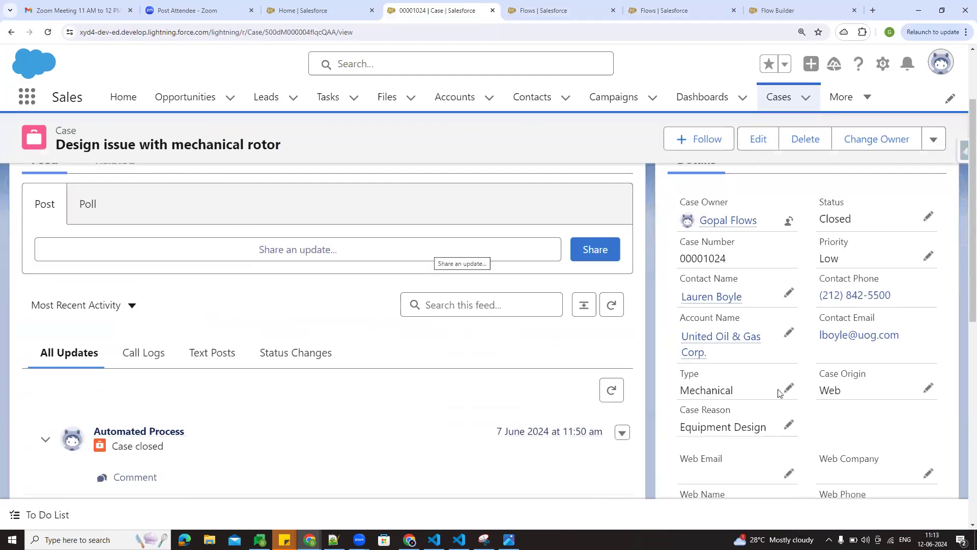
scroll(558, 477, down, 2)
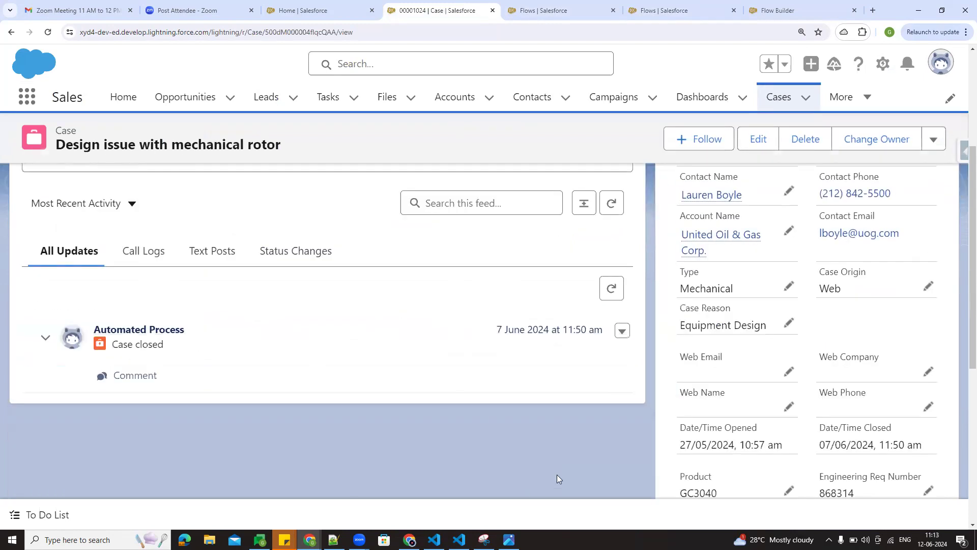
scroll(704, 425, up, 4)
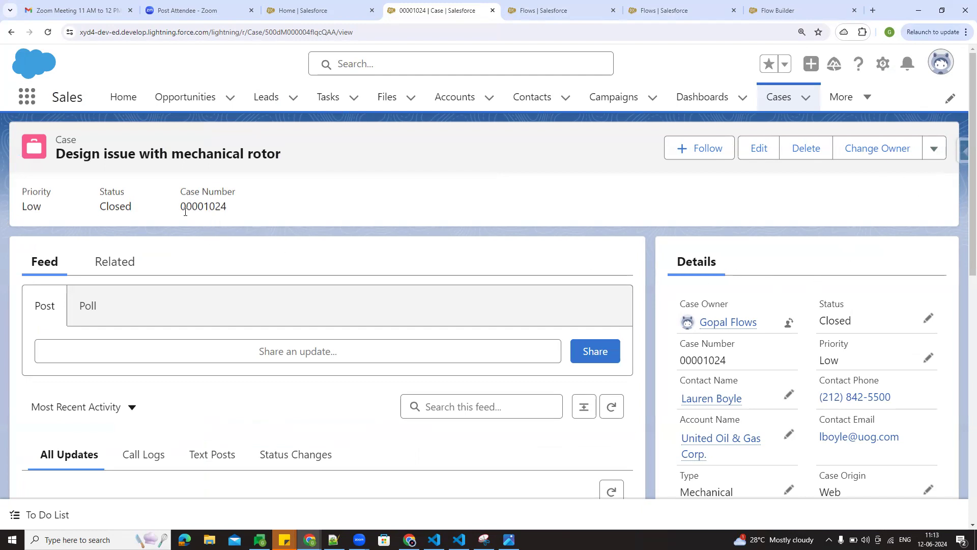
- Clone the closed mechanical rotor case and save the copy with its prefilled values
drag(184, 211, 232, 206)
click(930, 155)
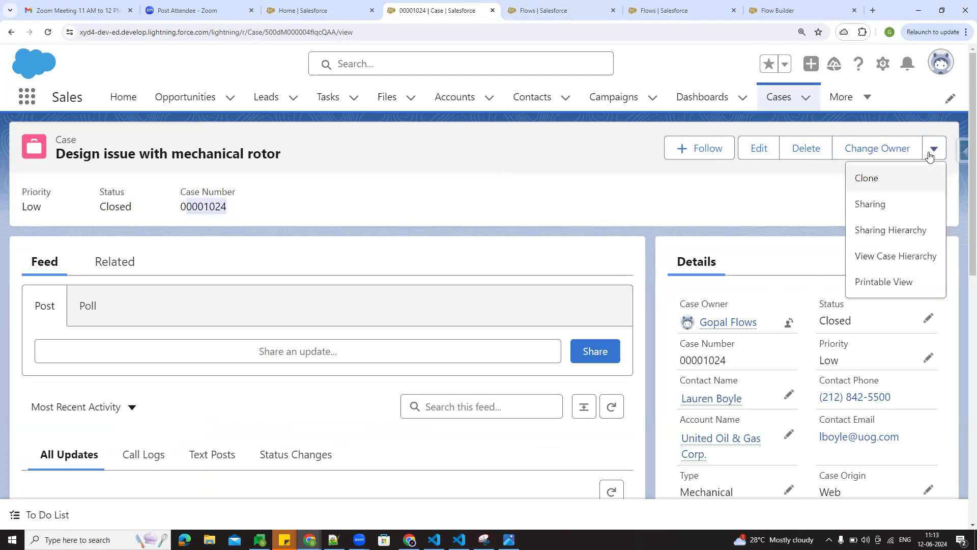
click(888, 180)
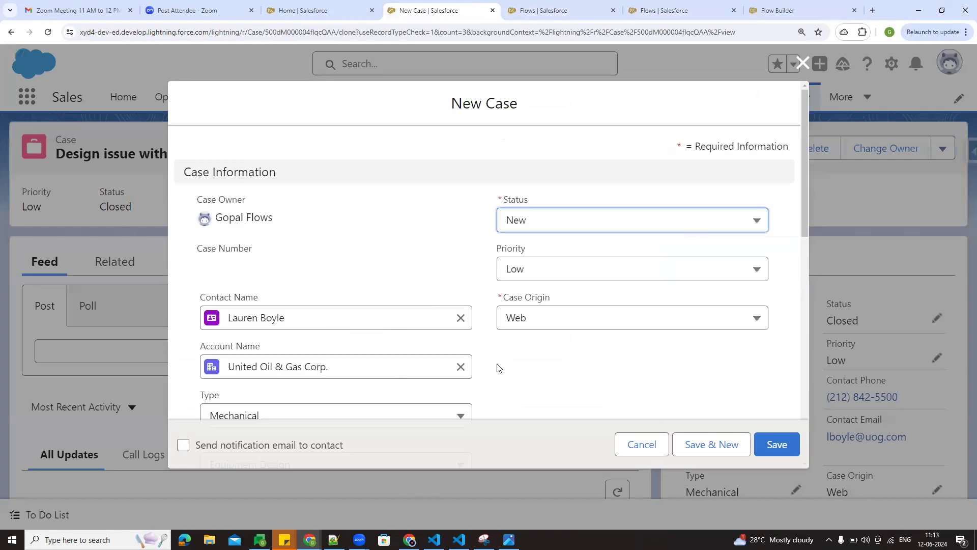
click(777, 444)
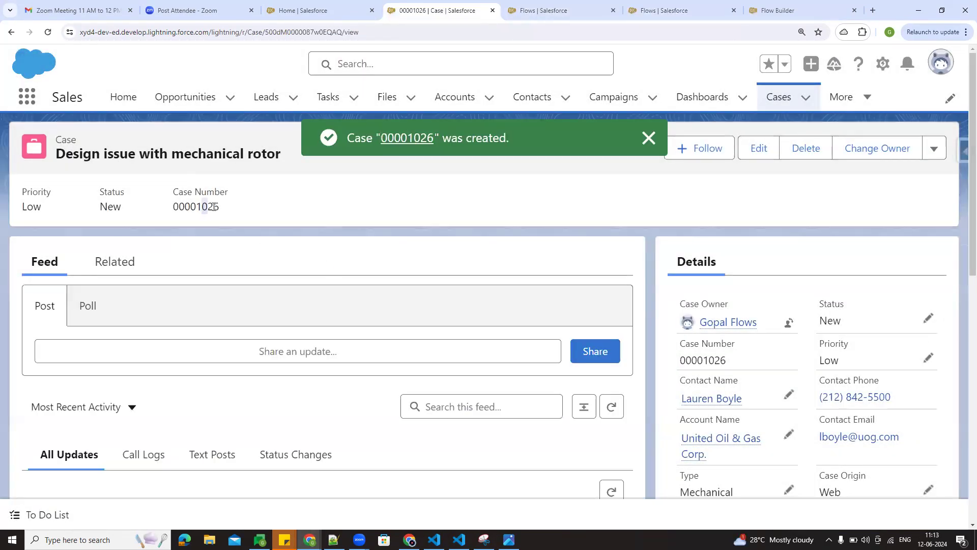
- Examine the cloned case's number and copied details for any reference to the original case
drag(213, 206, 224, 206)
click(342, 203)
scroll(764, 392, down, 2)
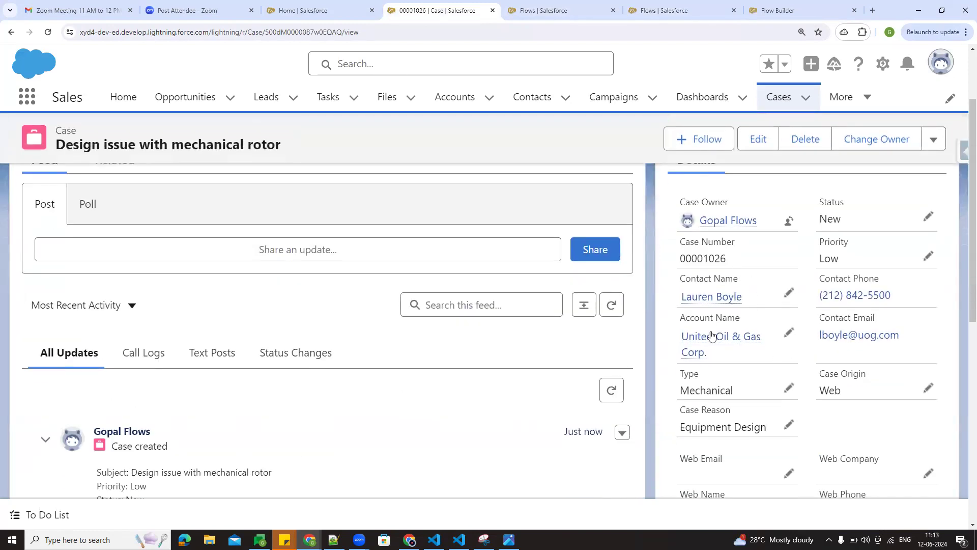
double_click(722, 260)
click(849, 432)
scroll(820, 437, down, 3)
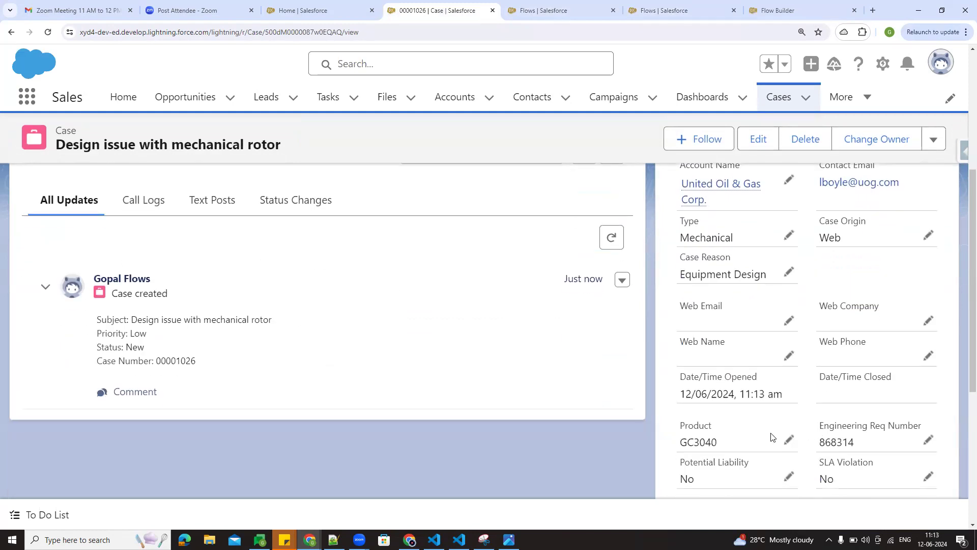
scroll(771, 436, down, 6)
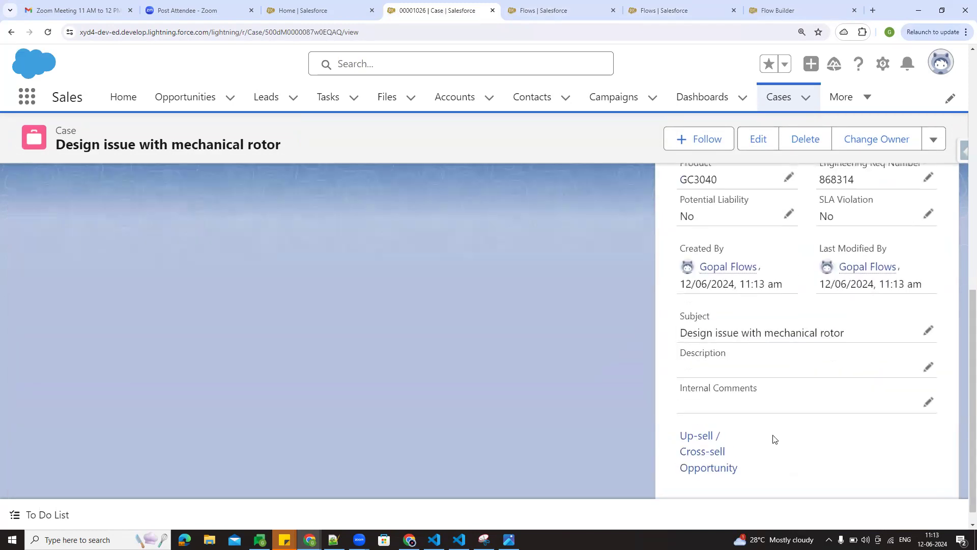
scroll(774, 439, up, 10)
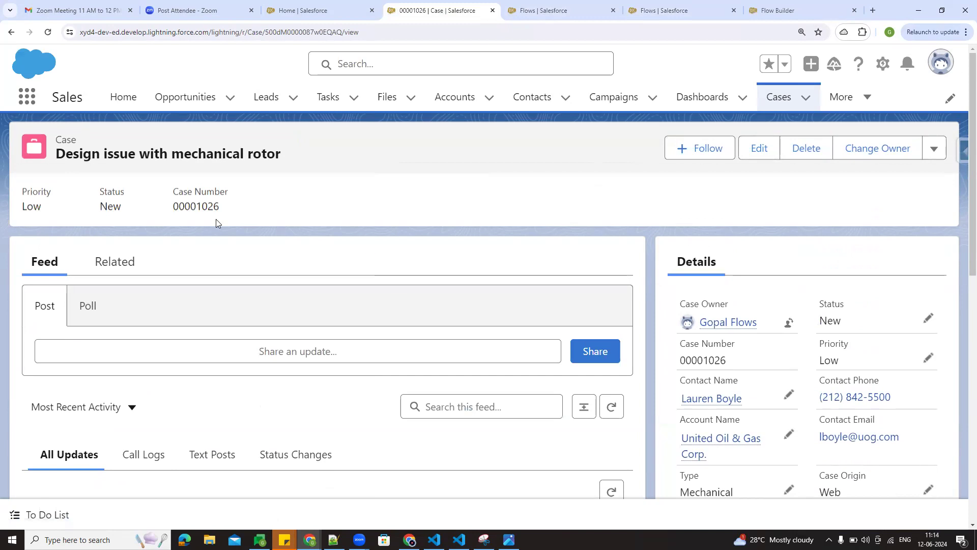
double_click(181, 204)
click(247, 206)
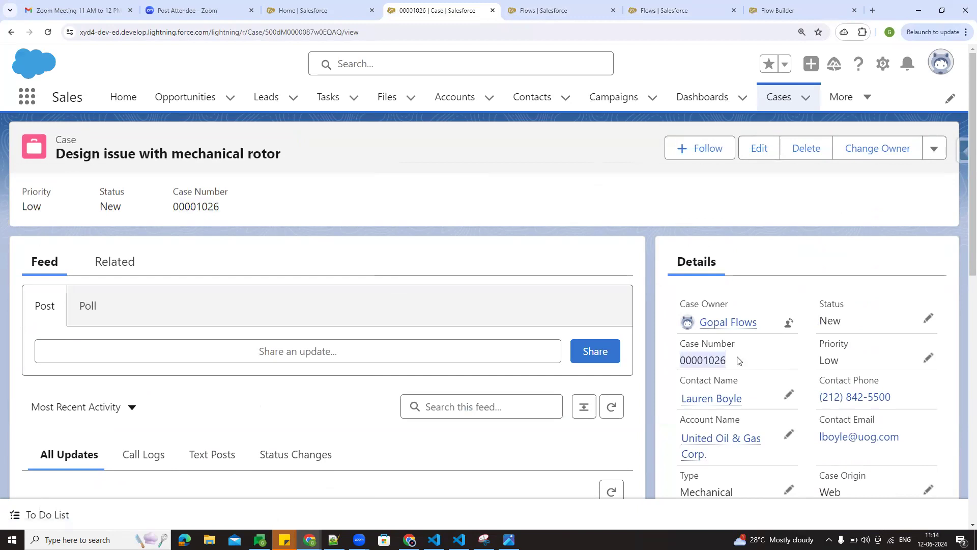
scroll(798, 405, down, 5)
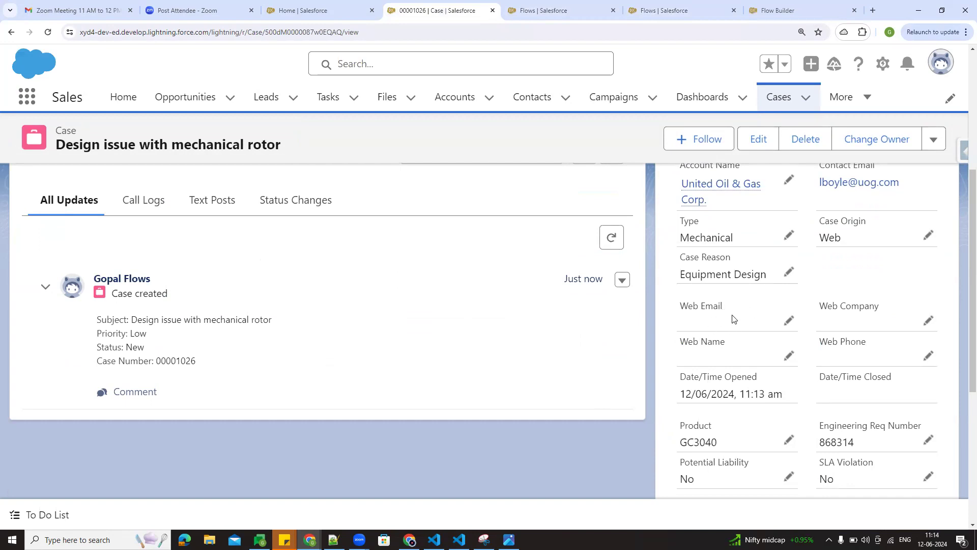
scroll(733, 319, up, 5)
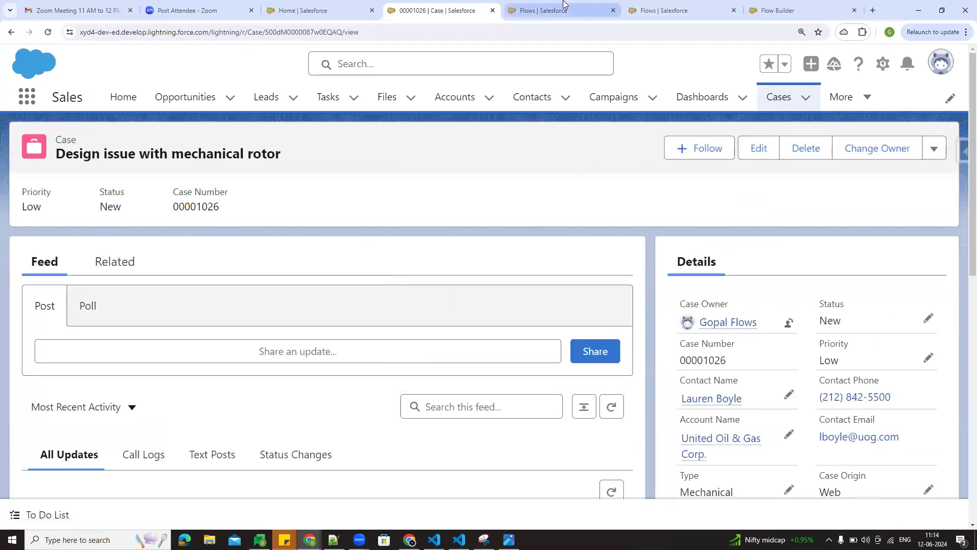
- Start a new custom field on the Case object with the Lookup Relationship data type
click(884, 68)
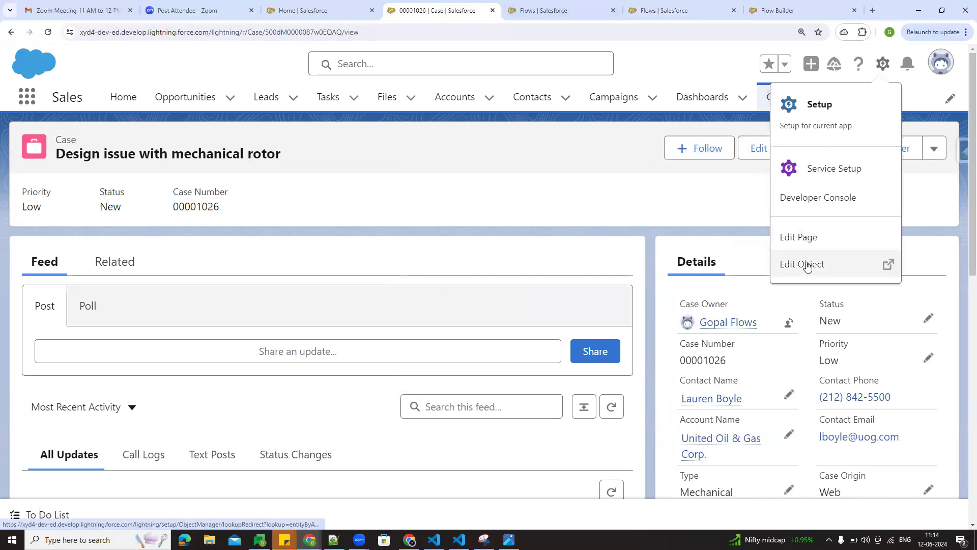
click(807, 264)
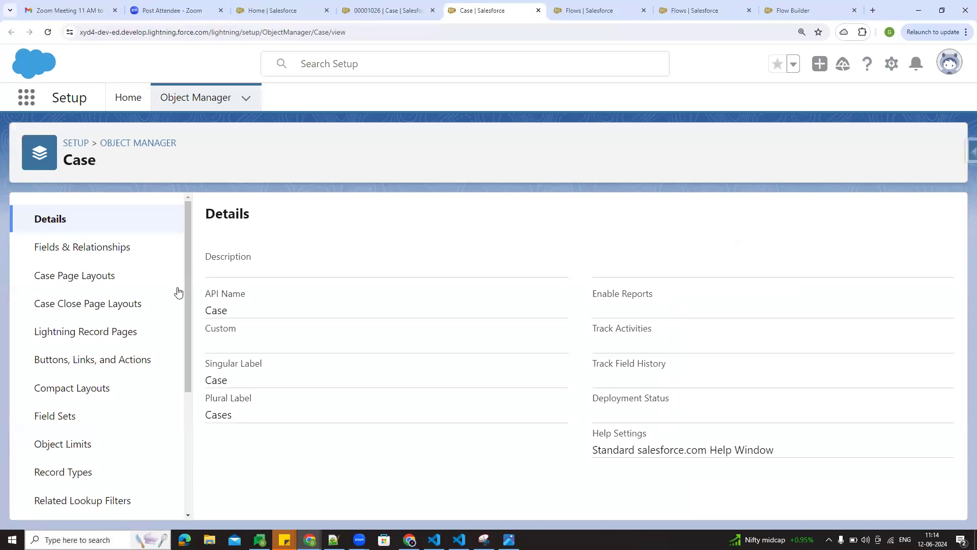
click(124, 248)
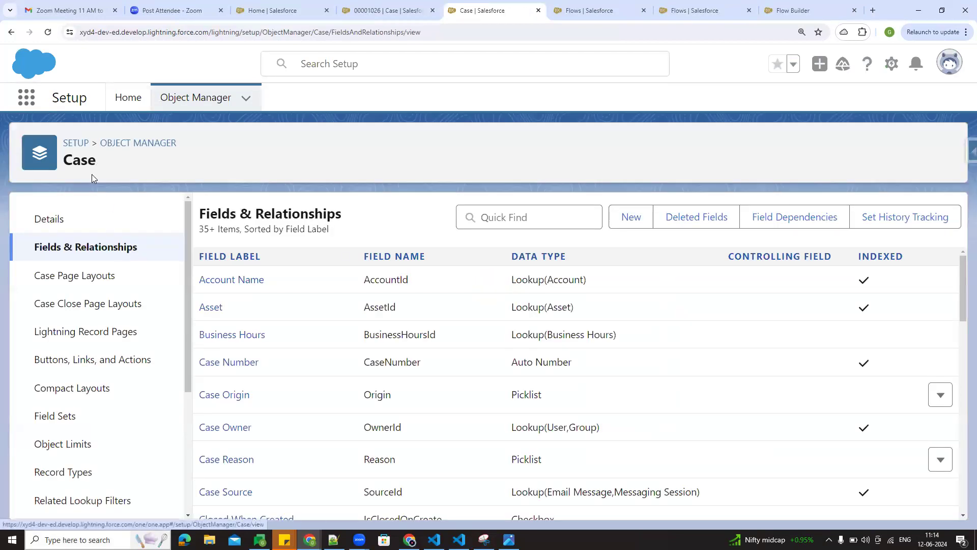
click(638, 223)
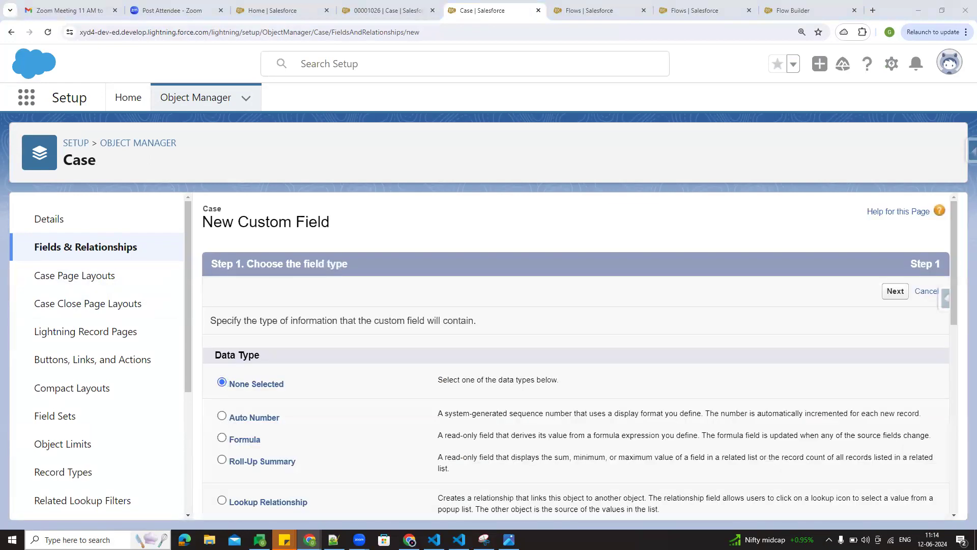
scroll(146, 454, down, 2)
click(265, 501)
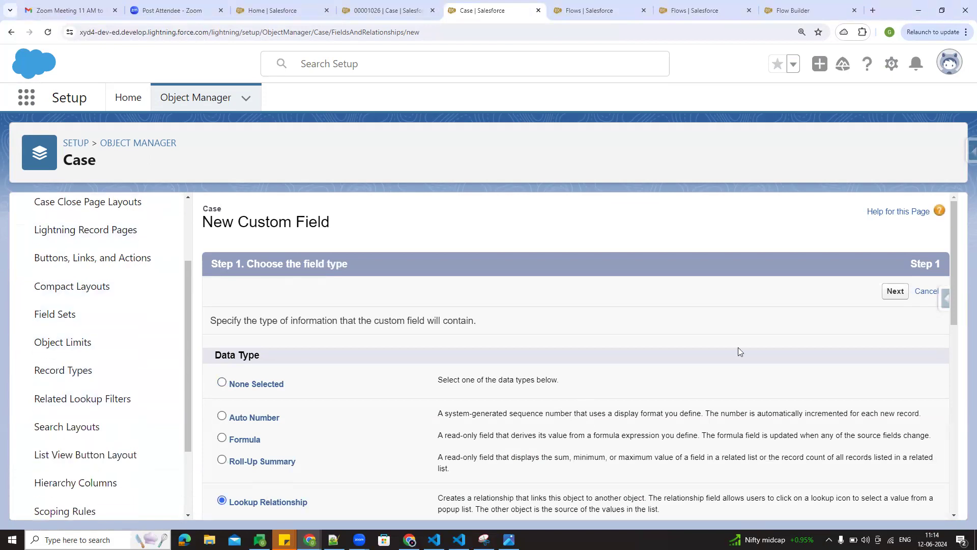
click(890, 297)
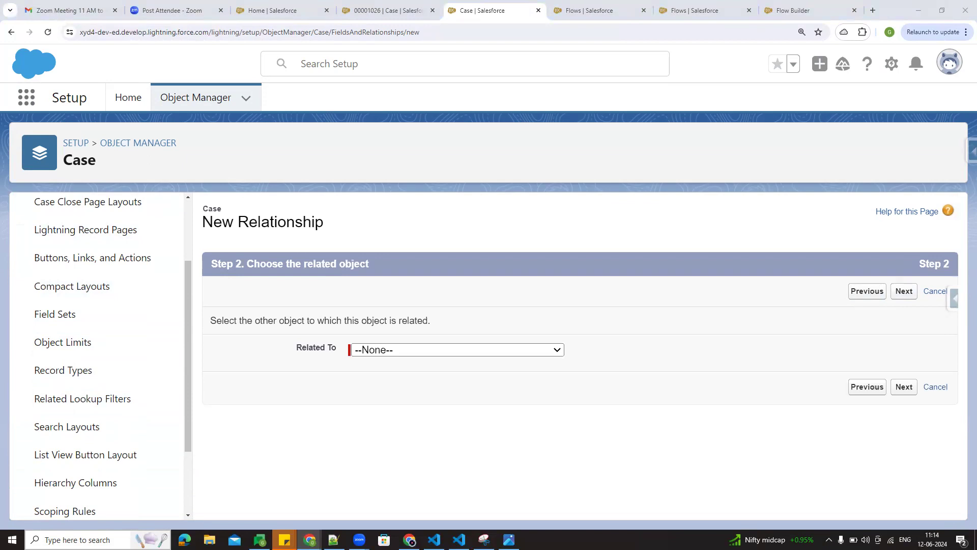
- Relate the new lookup field to the Case object and continue to its label settings
click(399, 349)
scroll(355, 203, down, 5)
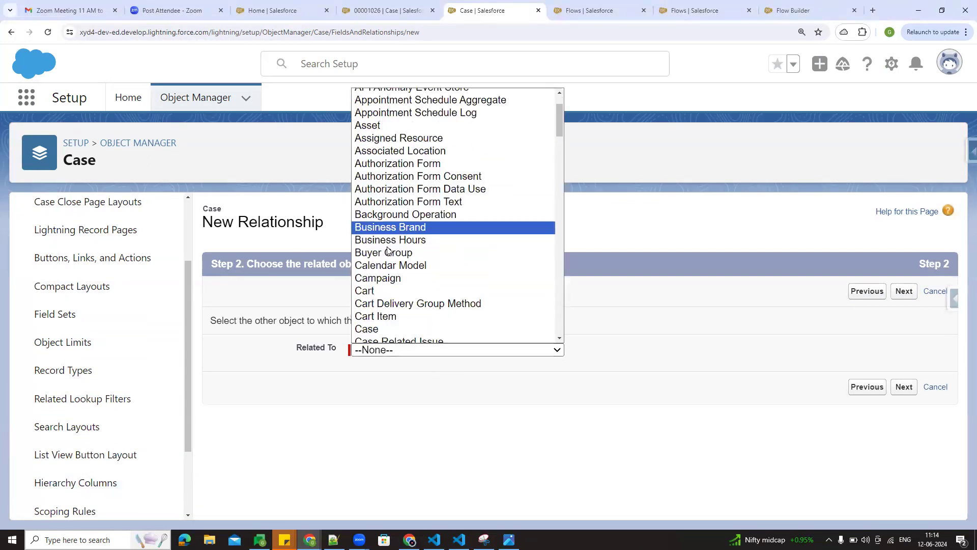
click(377, 183)
click(904, 291)
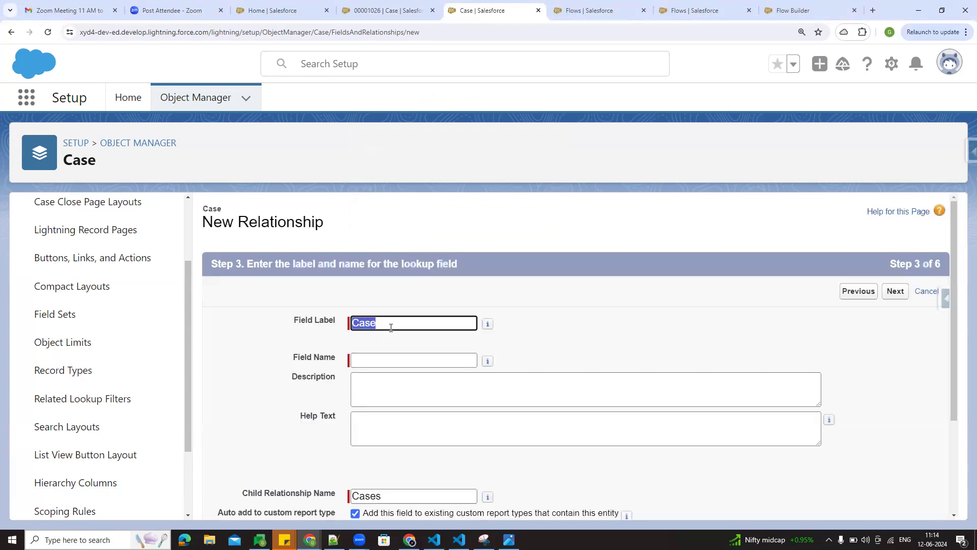
- Label the lookup field Cloned From with the field name Cloned_From, keeping the other defaults
click(398, 322)
double_click(403, 322)
key(BackSpace)
text(Clom)
key(BackSpace)
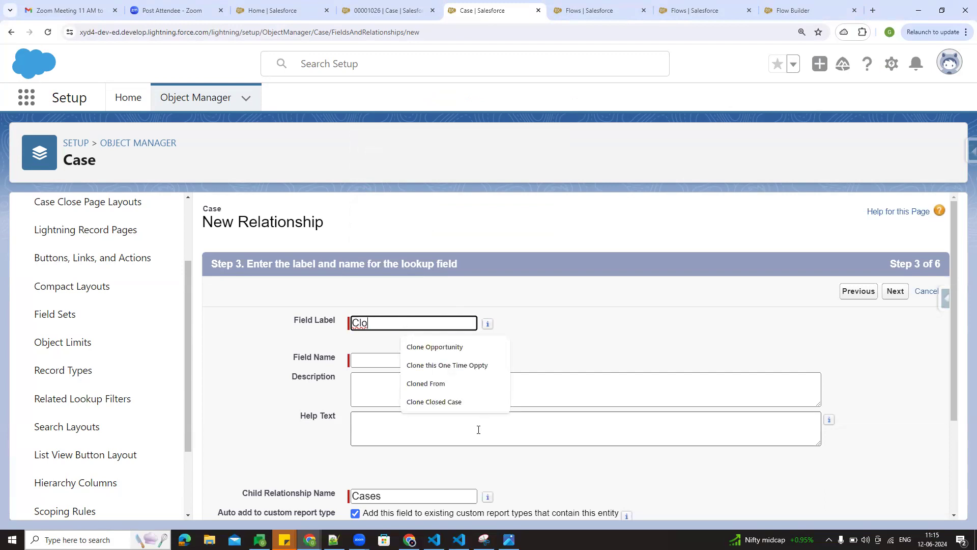
click(442, 384)
click(513, 340)
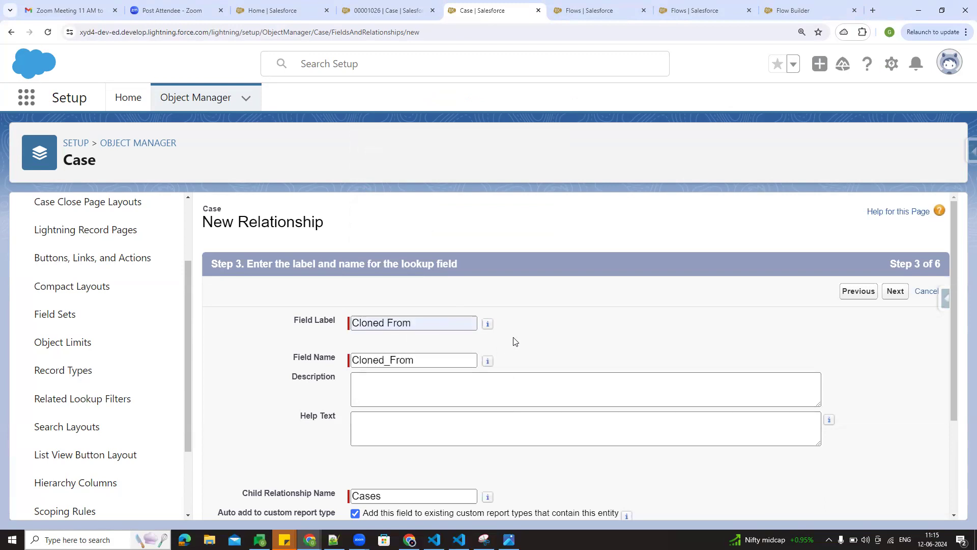
scroll(525, 305, down, 1)
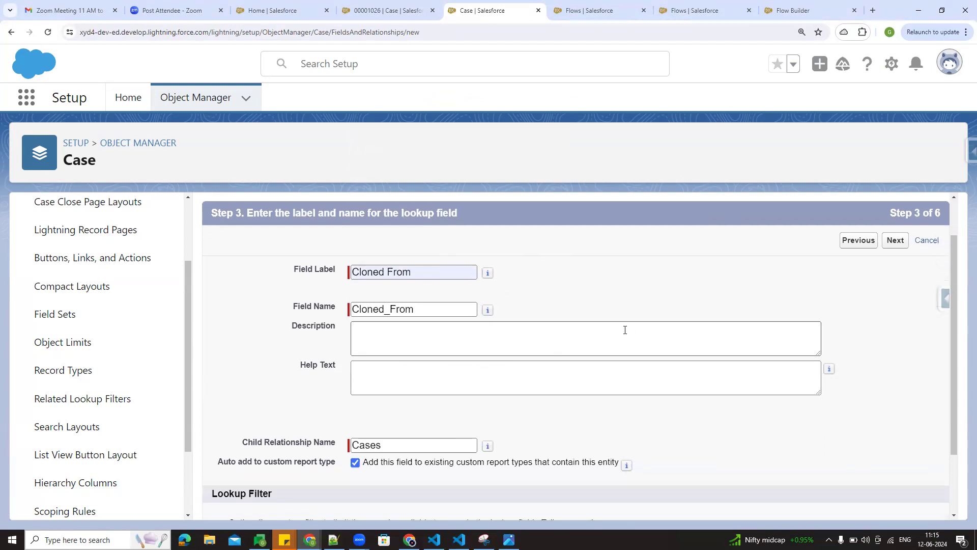
scroll(625, 332, down, 2)
scroll(676, 342, up, 3)
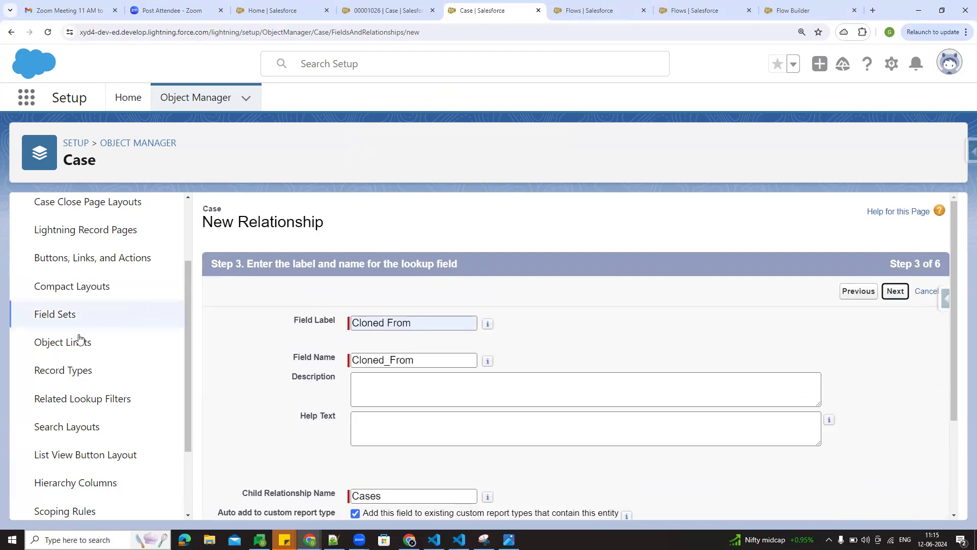
- Accept the default profile visibility and all case page layouts for the Cloned From field, and save it
scroll(670, 360, down, 7)
scroll(672, 362, down, 2)
scroll(676, 364, up, 8)
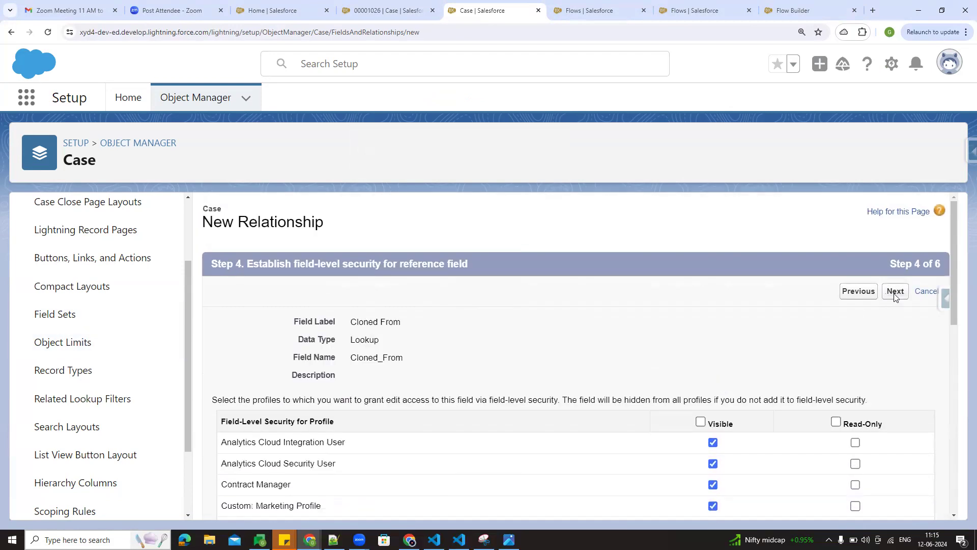
click(894, 300)
scroll(556, 408, down, 2)
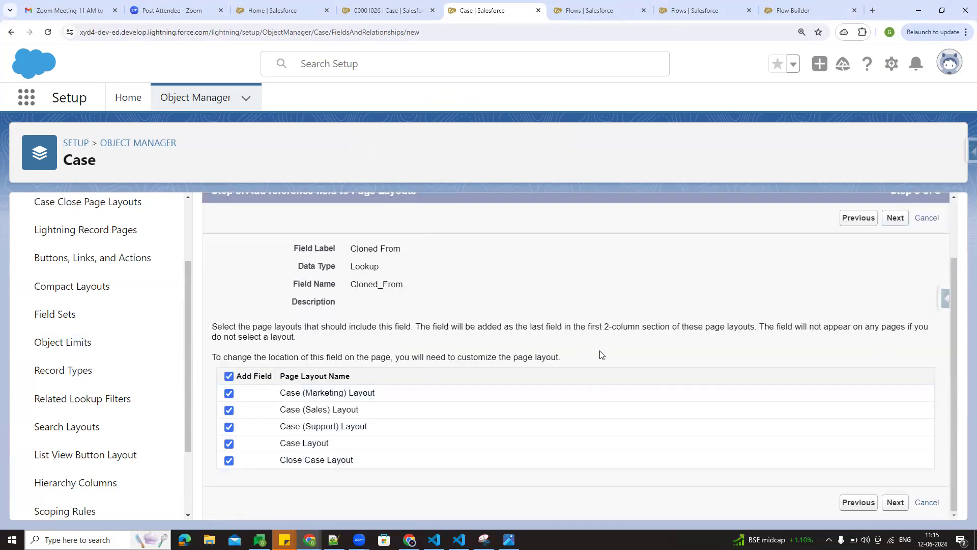
click(896, 218)
scroll(639, 392, down, 3)
scroll(640, 392, up, 3)
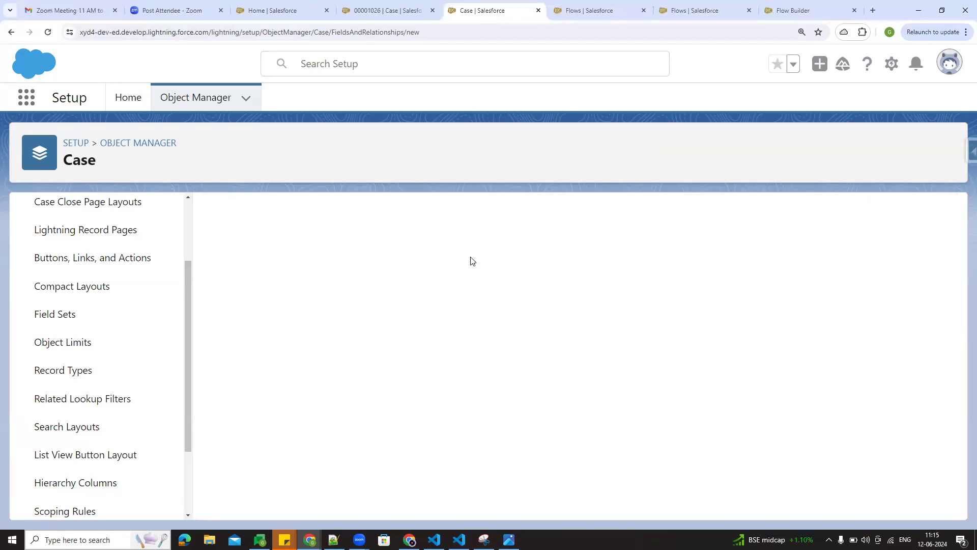
- Reload the open case record and check its details for the Cloned From field
click(383, 10)
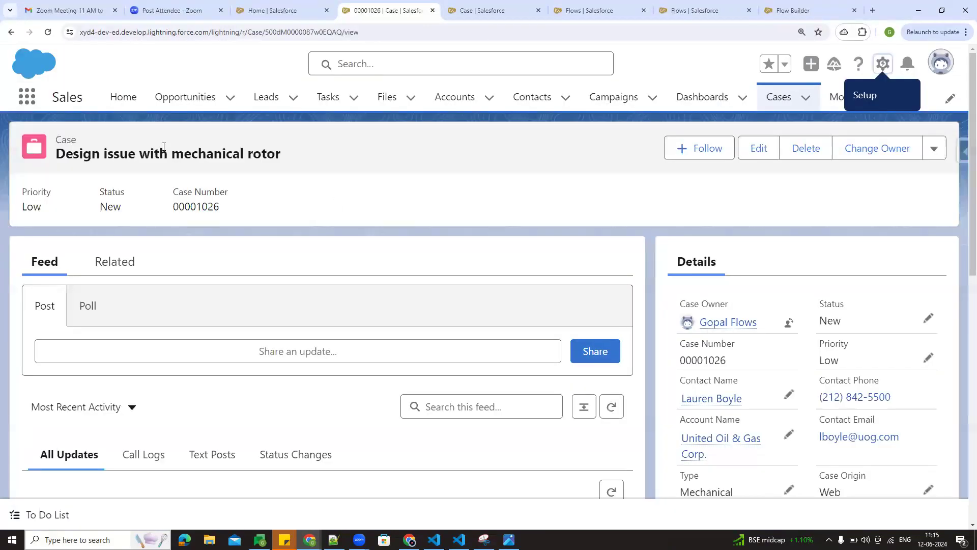
click(54, 38)
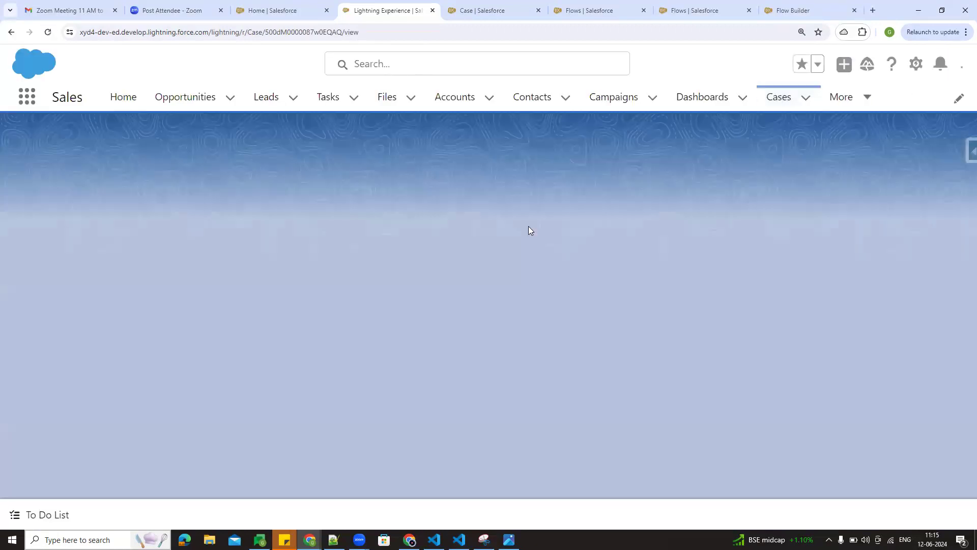
scroll(677, 392, down, 4)
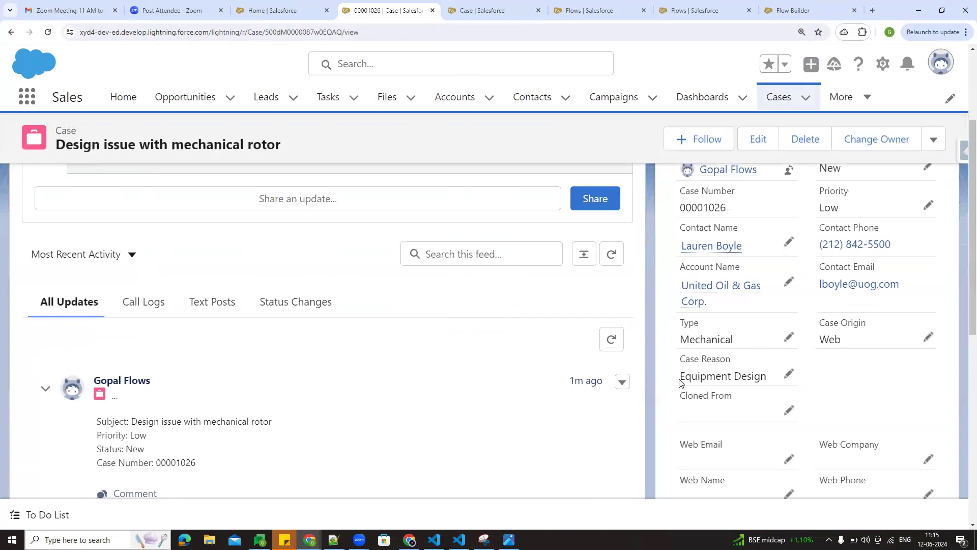
drag(678, 300, 747, 300)
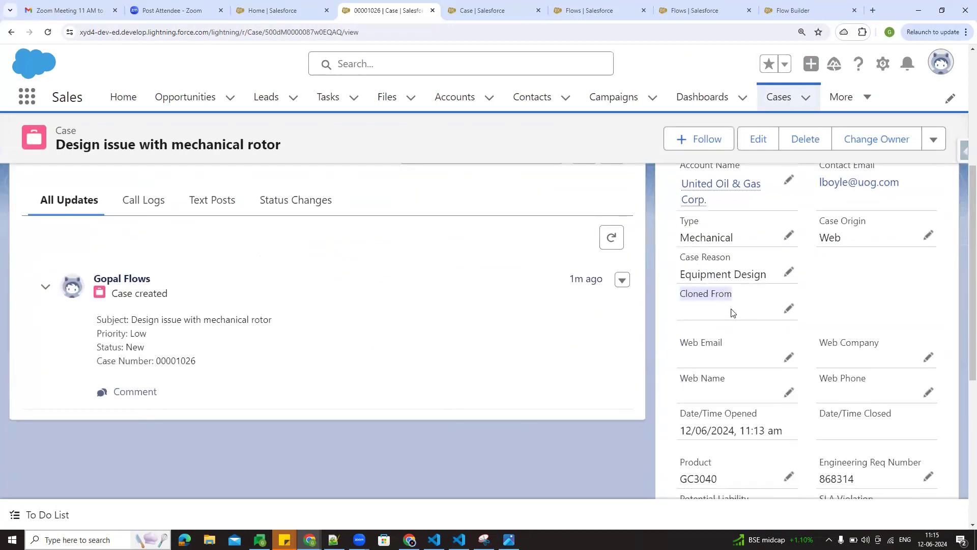
click(714, 310)
drag(678, 299, 735, 299)
click(697, 305)
scroll(379, 329, up, 5)
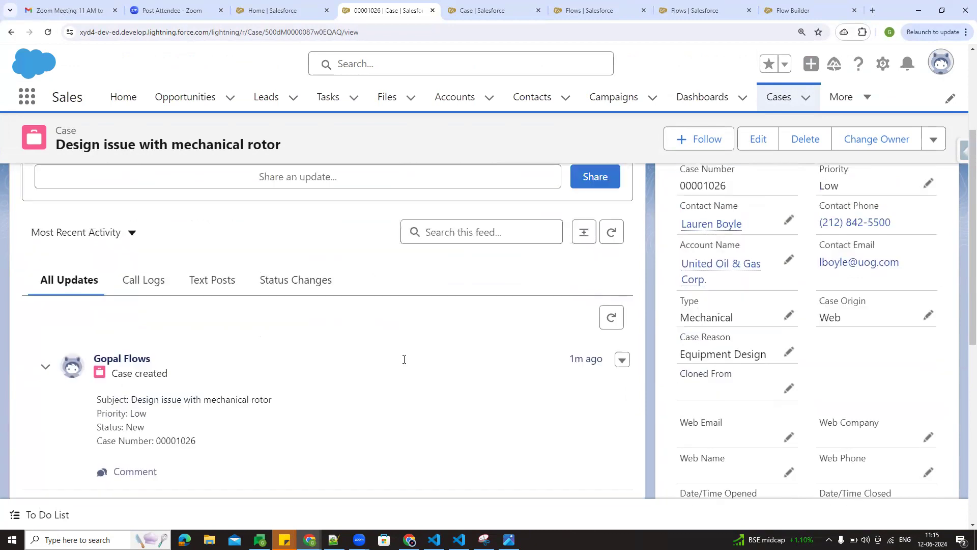
- Return to the autolaunched flow and start a new variable resource with the API name caseId
click(480, 10)
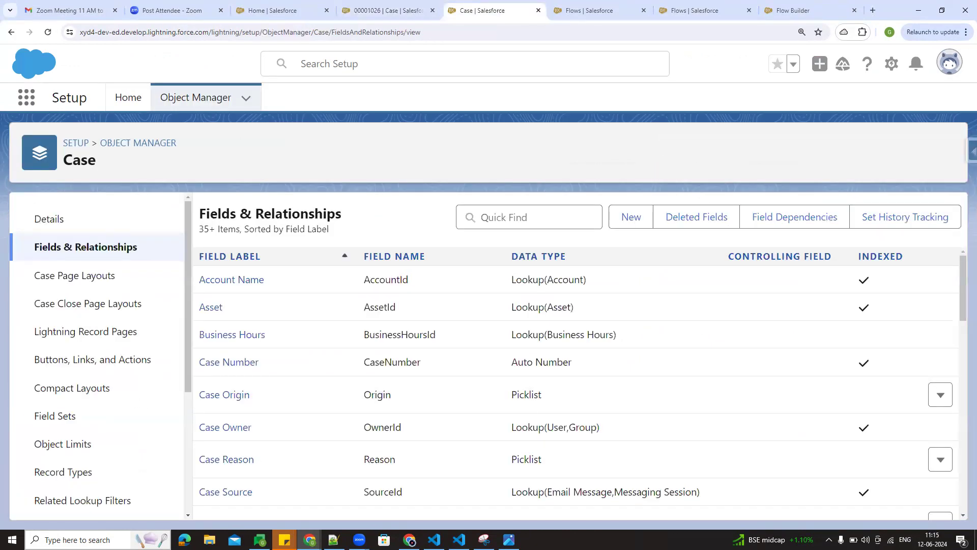
click(786, 10)
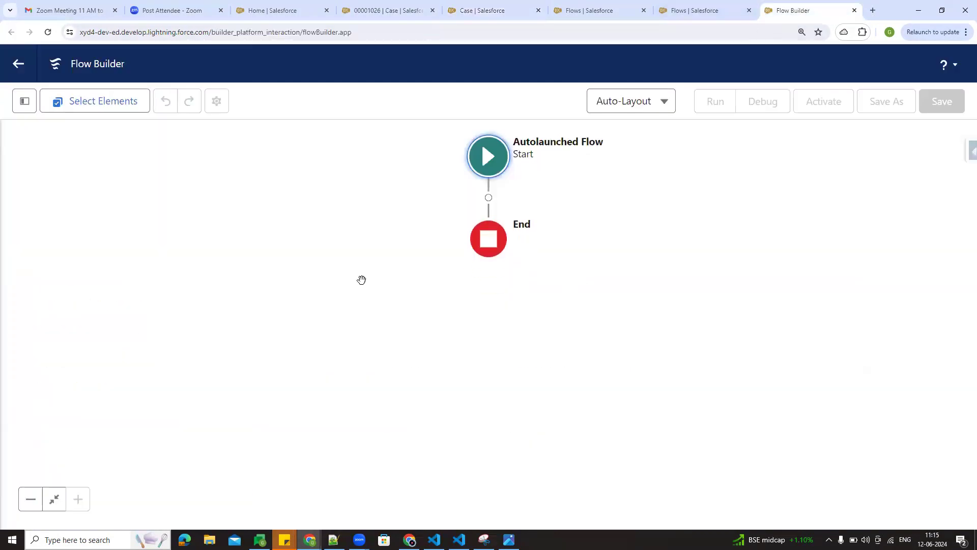
click(23, 101)
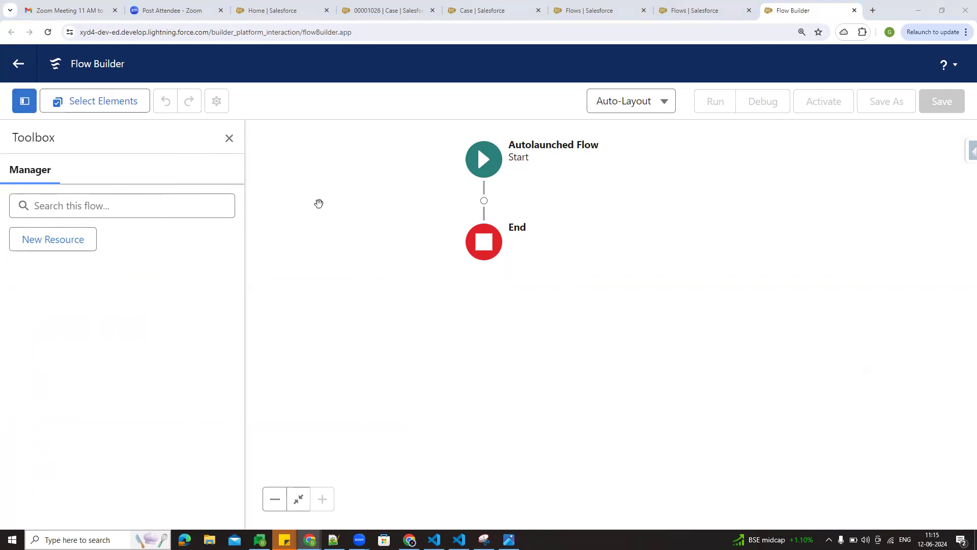
click(68, 246)
click(263, 224)
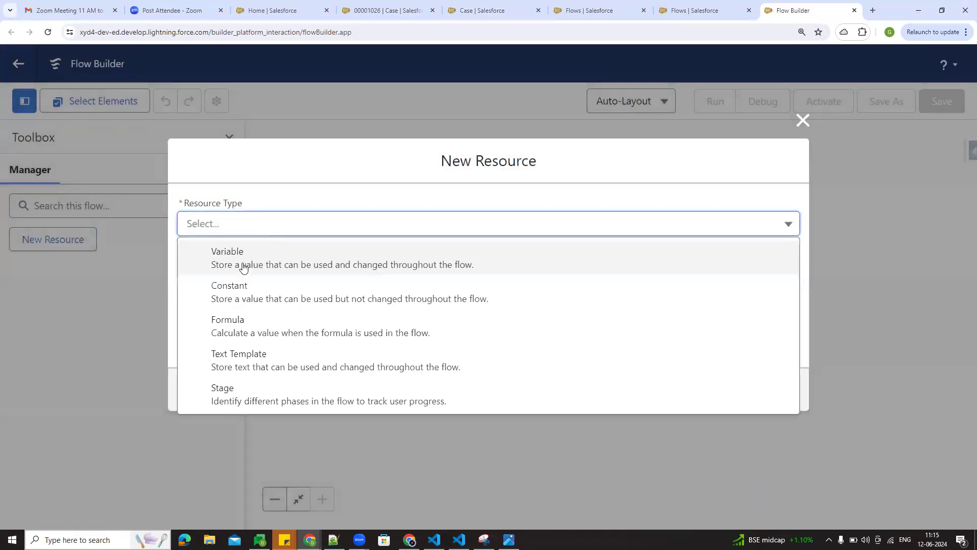
click(243, 266)
click(222, 249)
text(caseId)
click(252, 224)
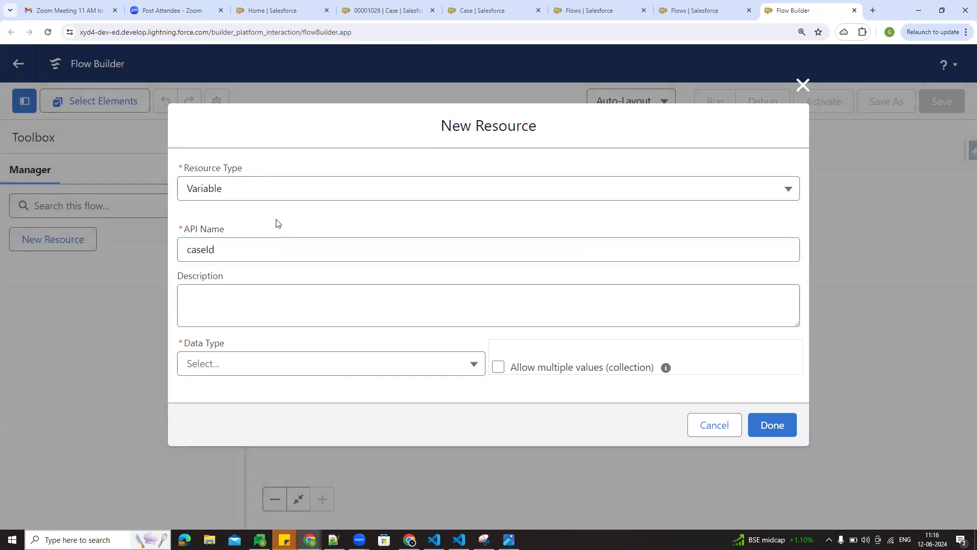
- Give the caseId variable the Text data type, make it available for input, and finish creating it
click(286, 364)
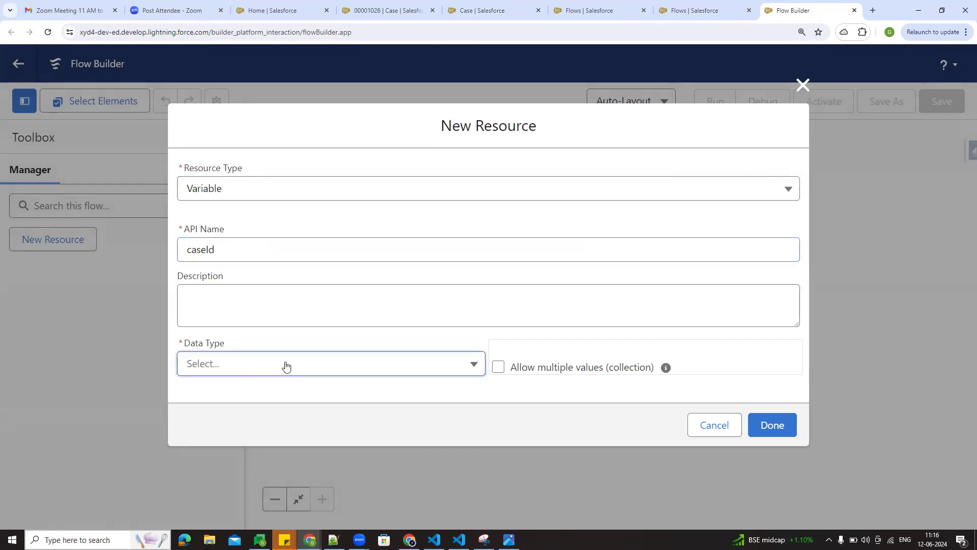
click(231, 161)
scroll(441, 285, down, 1)
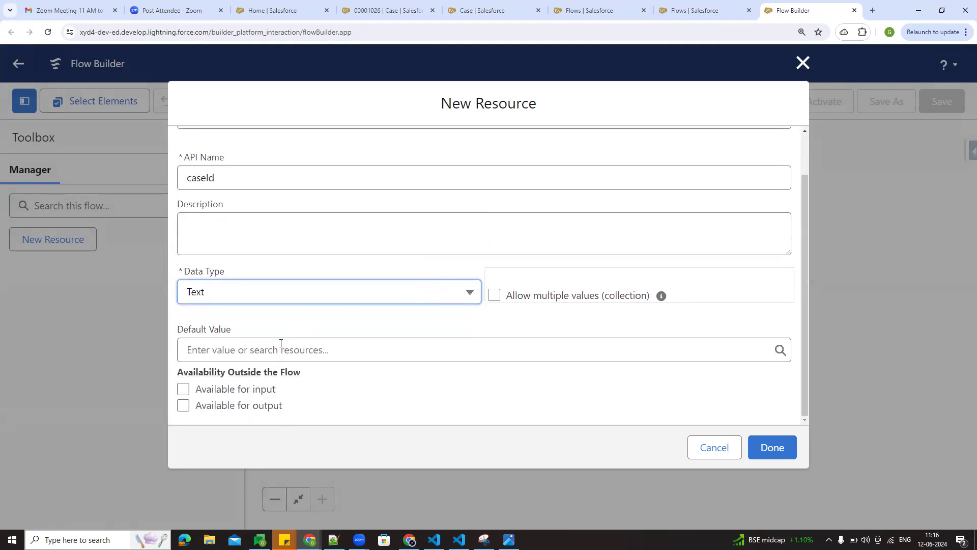
click(210, 392)
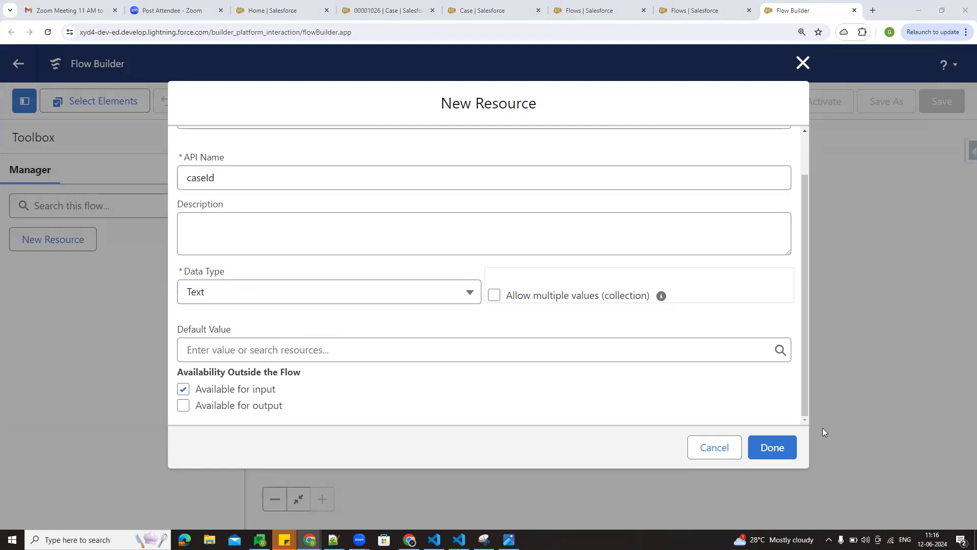
scroll(567, 376, up, 1)
scroll(560, 331, down, 1)
click(772, 449)
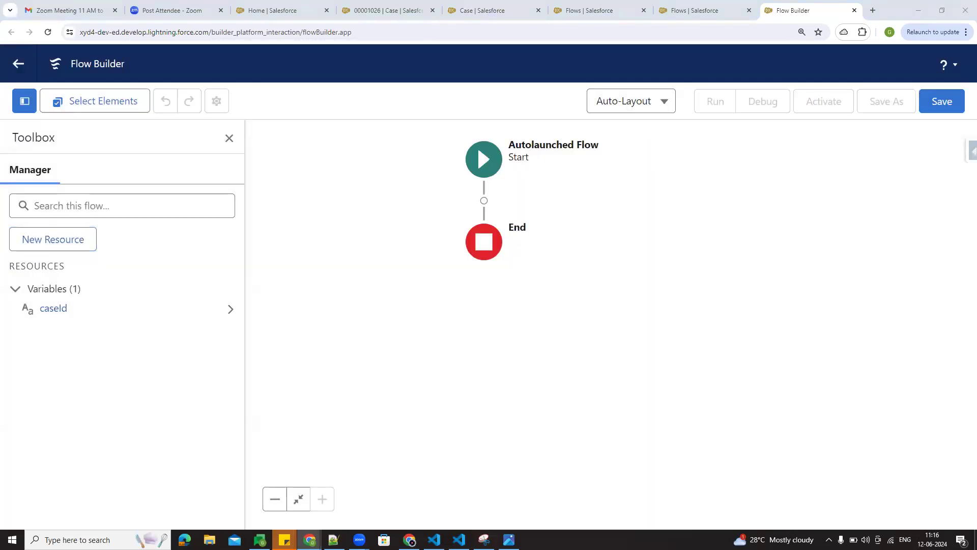
click(375, 5)
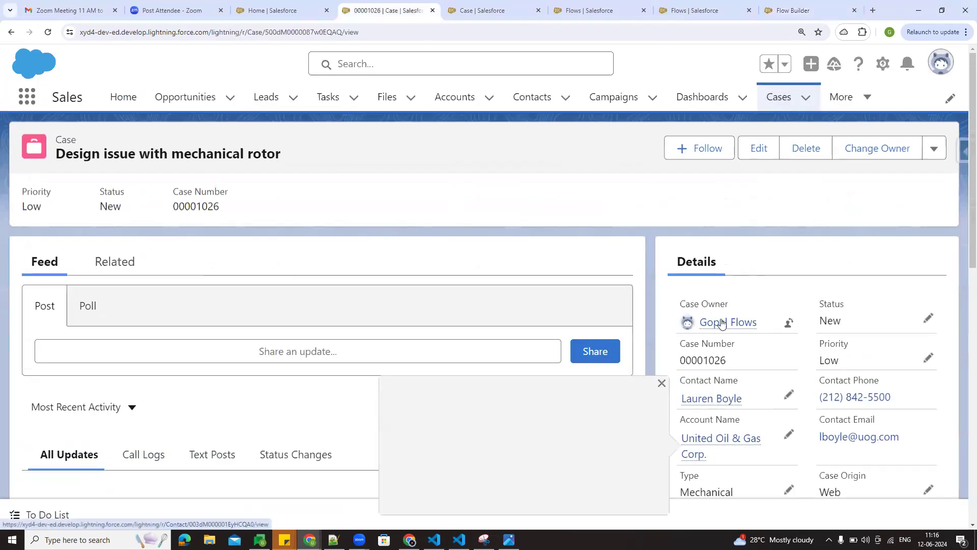
click(497, 12)
click(596, 10)
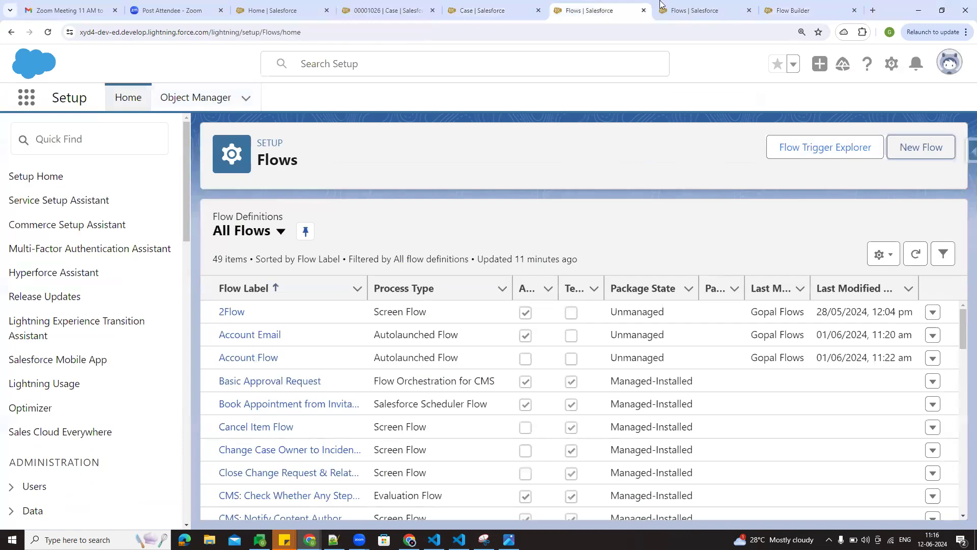
click(705, 10)
click(804, 10)
- Start another variable resource in the flow with the API name caseSubject
click(54, 239)
click(211, 224)
click(225, 270)
click(212, 247)
text(caseSubject)
click(247, 222)
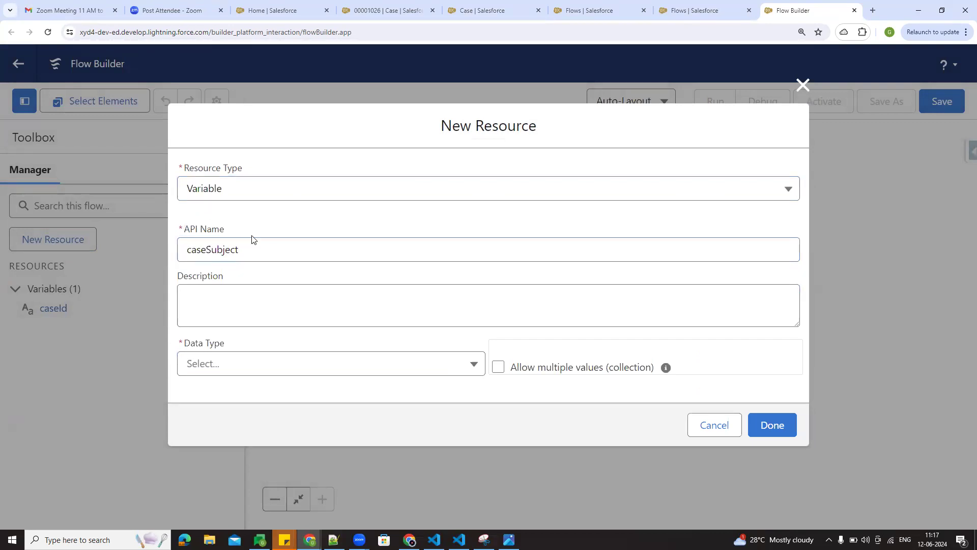
- Set the caseSubject variable to the Text data type, make it available for input only, and finish creating it
click(245, 363)
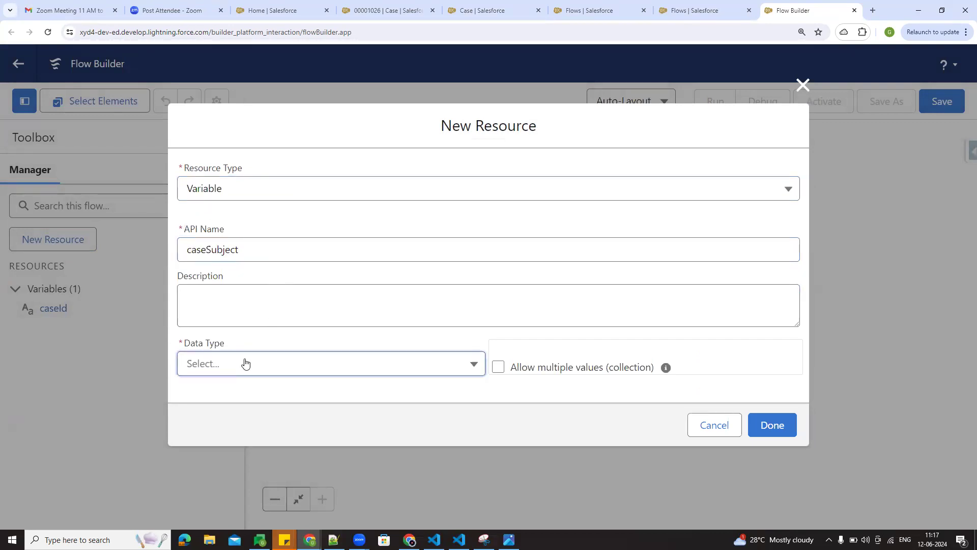
click(243, 166)
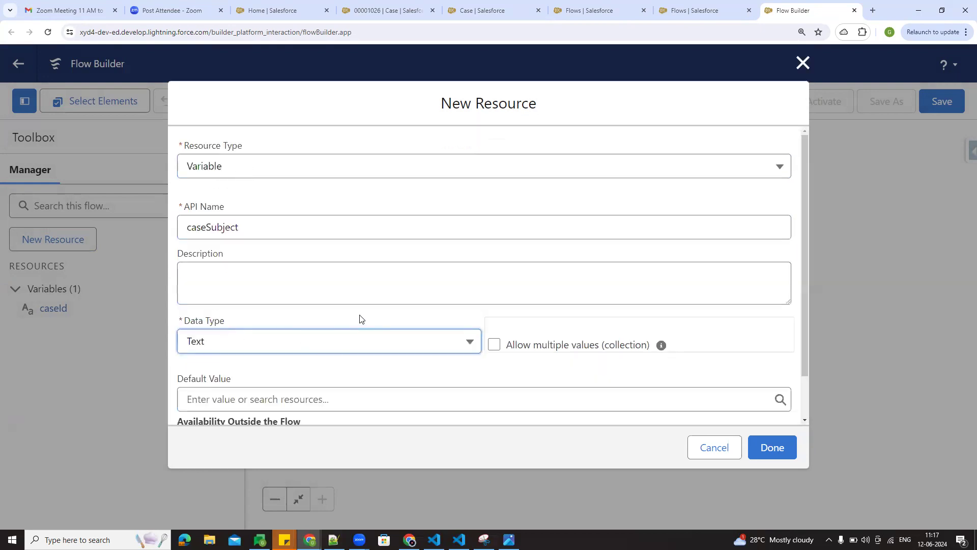
scroll(360, 324, down, 1)
click(259, 390)
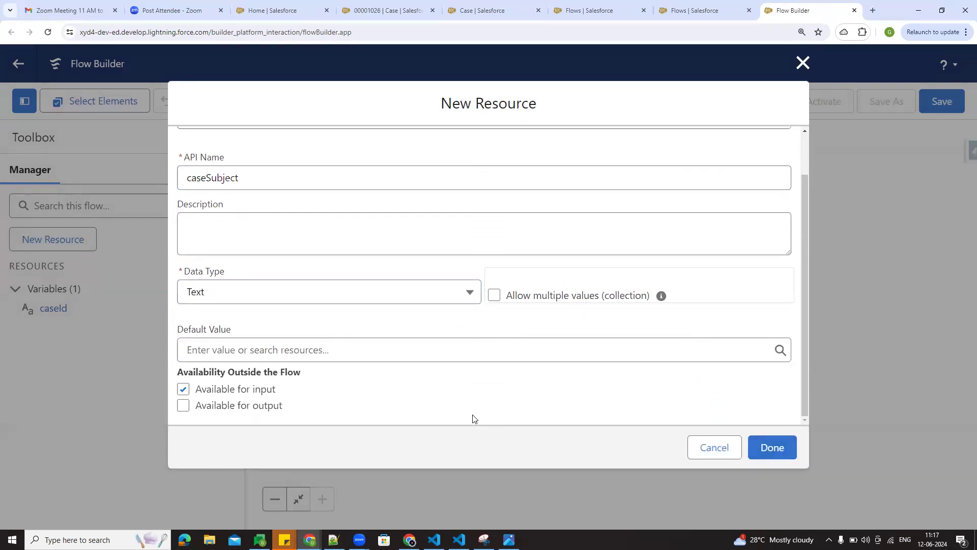
click(274, 408)
click(274, 408)
click(772, 447)
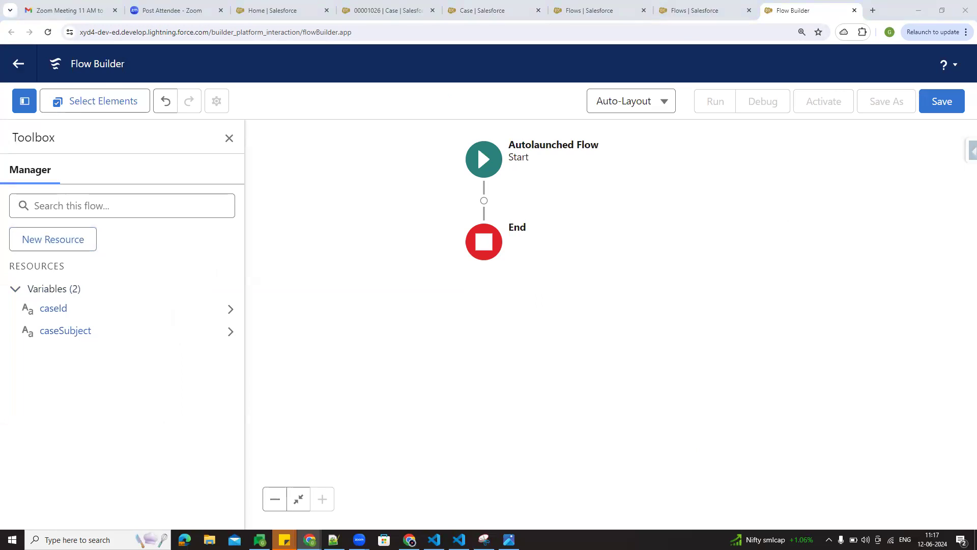
- Start a new variable resource for the case's account with the API name caseAcconutId
click(53, 240)
click(237, 230)
click(238, 254)
click(204, 252)
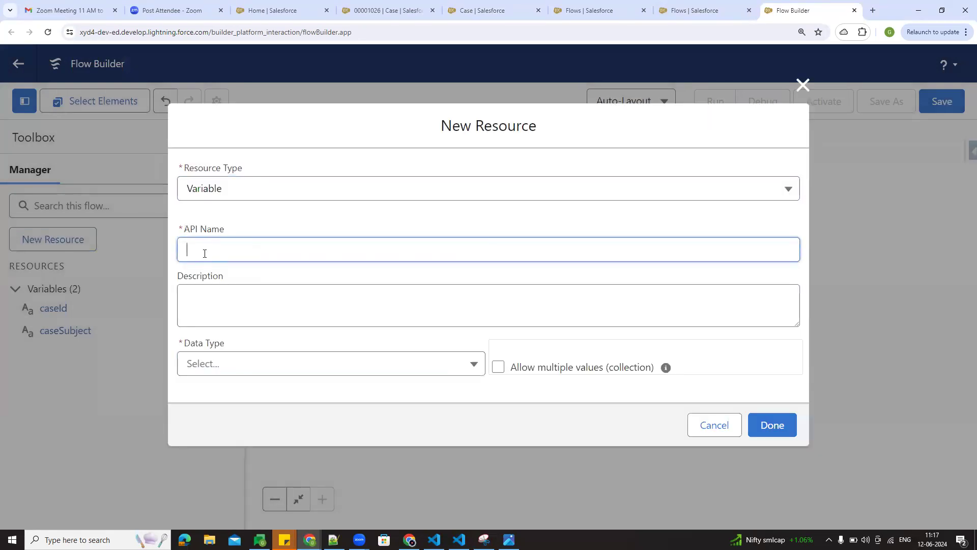
text(caseAcconutId)
key(ctrl+a)
click(273, 234)
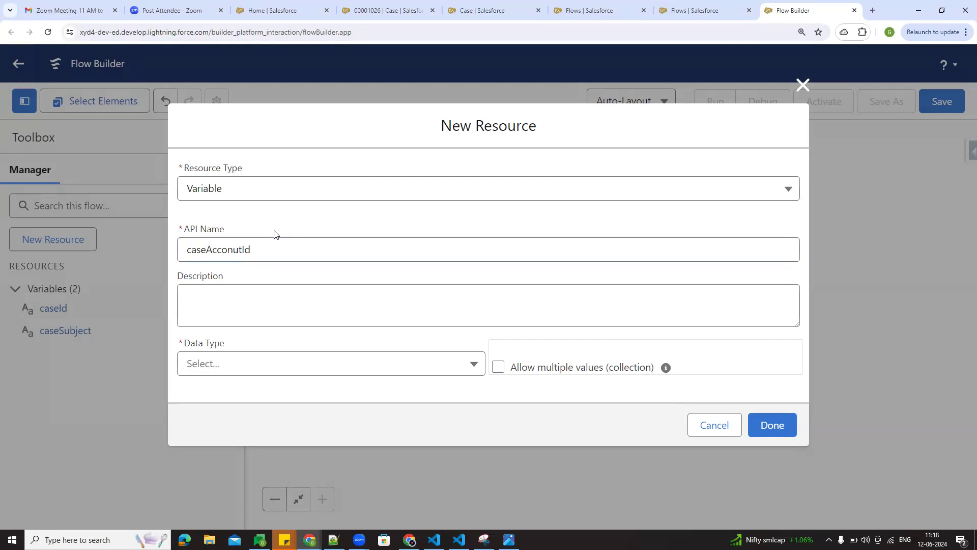
- Make caseAcconutId a Text variable available for input and finish creating it
click(333, 367)
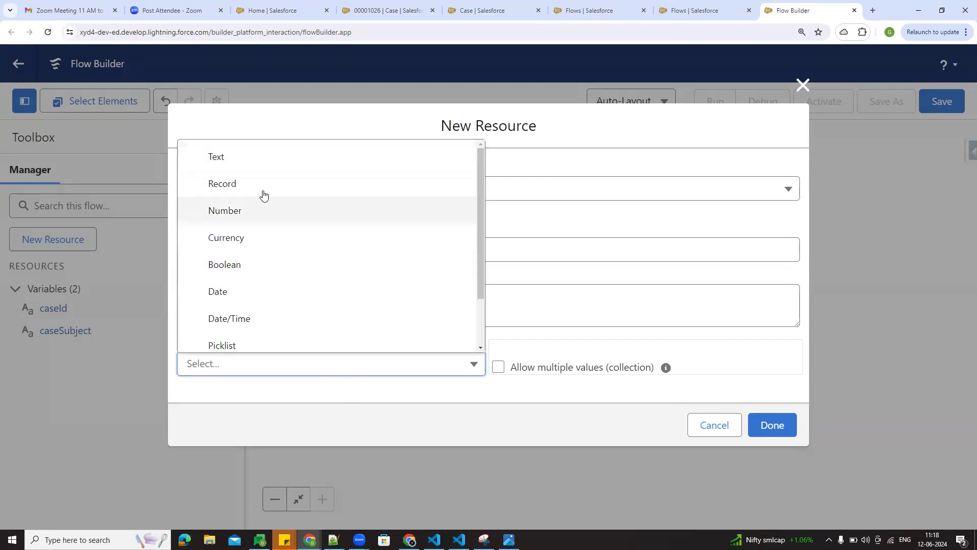
click(242, 161)
click(513, 290)
scroll(238, 402, down, 1)
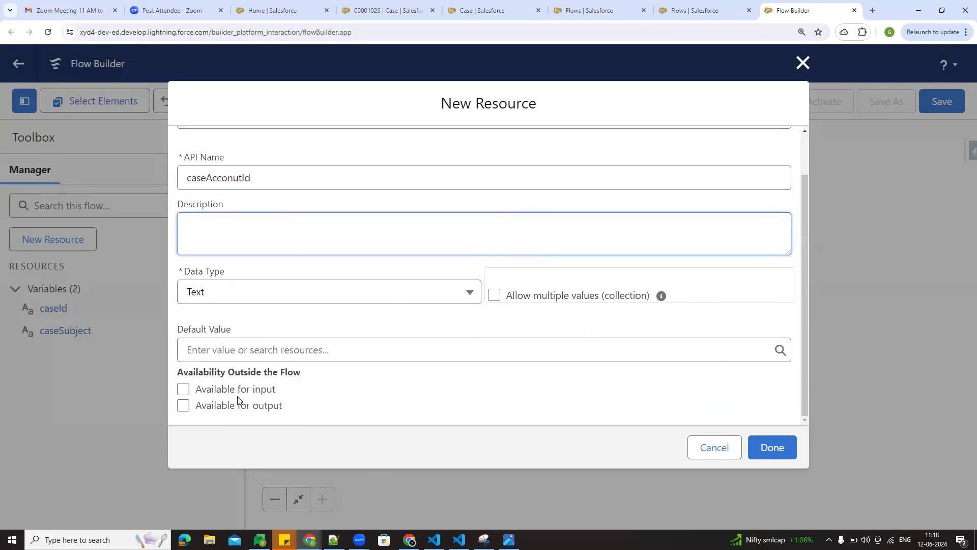
click(248, 392)
click(784, 446)
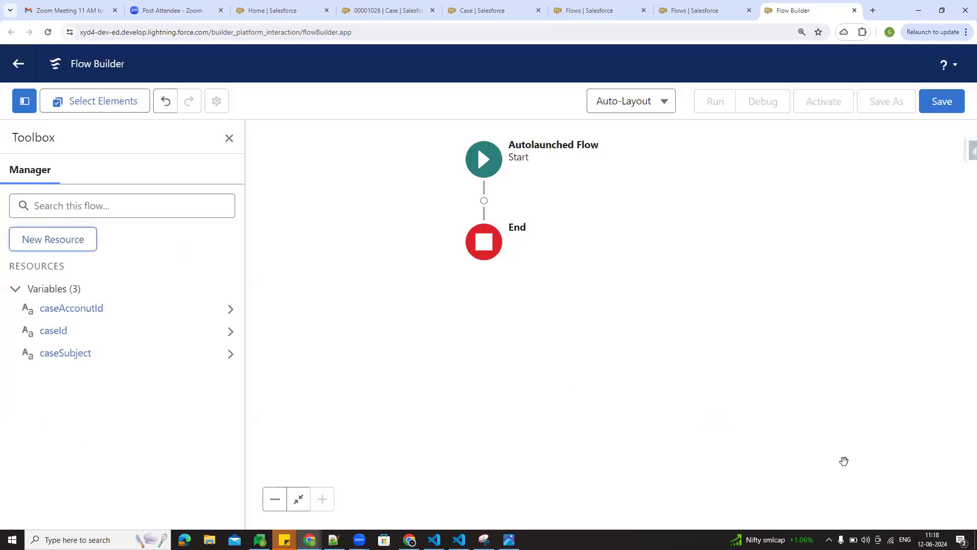
- Start a new variable resource for the case type with the API name caseType
click(91, 243)
click(236, 225)
click(245, 265)
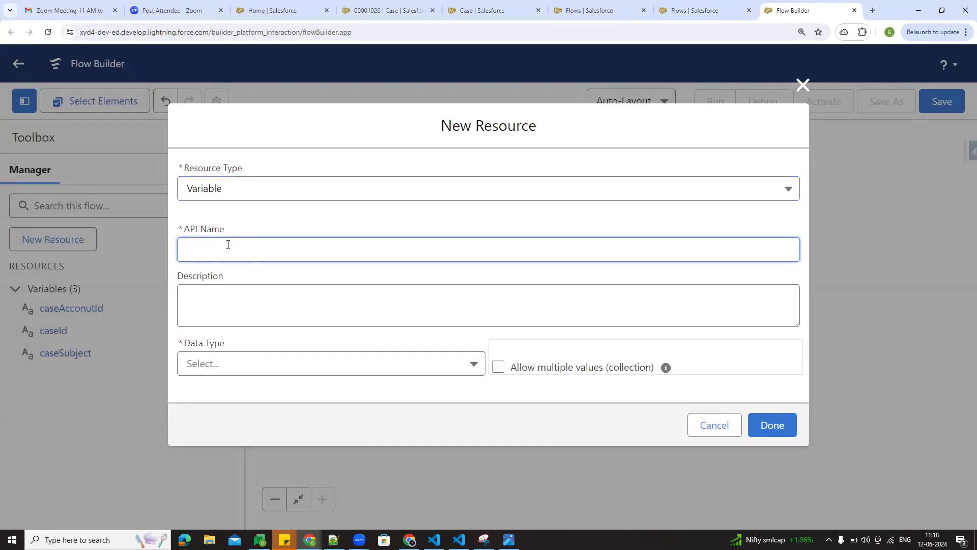
text(casetyo)
key(BackSpace)
text(pe)
key(Left)
key(Left)
key(Left)
key(BackSpace)
text(T)
click(284, 214)
- Make caseType a Text variable available for input and finish creating it
click(239, 362)
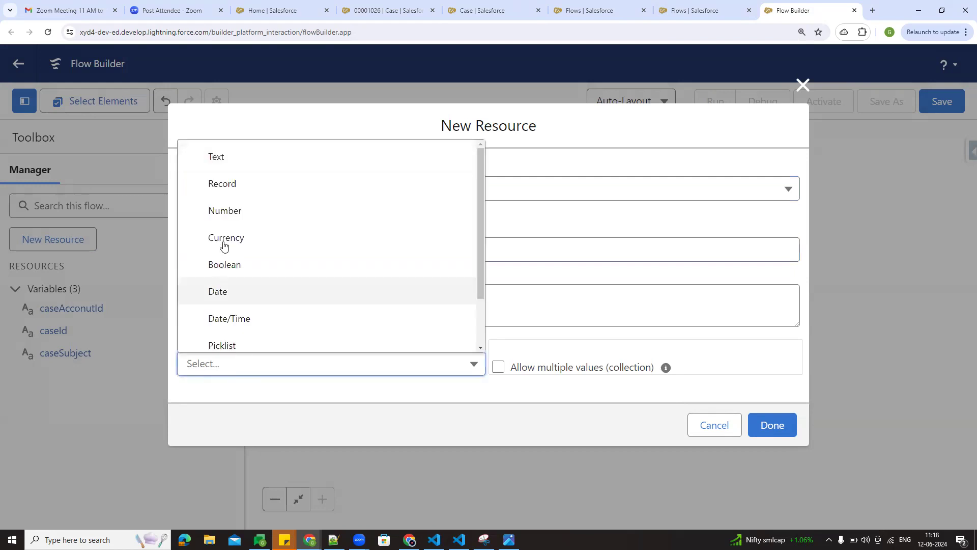
click(211, 158)
scroll(305, 231, down, 1)
click(246, 392)
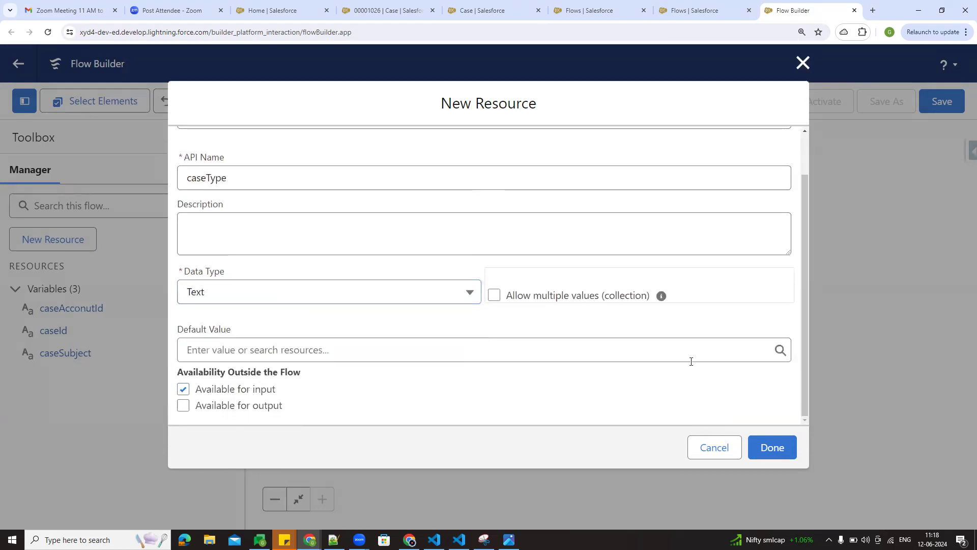
click(770, 446)
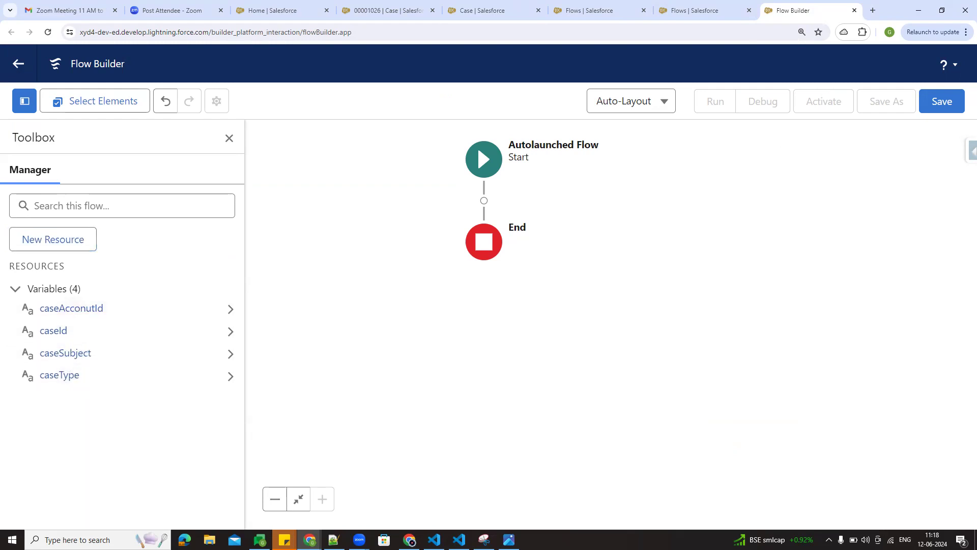
- Close the toolbox and add a Create Records element between the Start and End of the autolaunched flow
drag(407, 319, 389, 332)
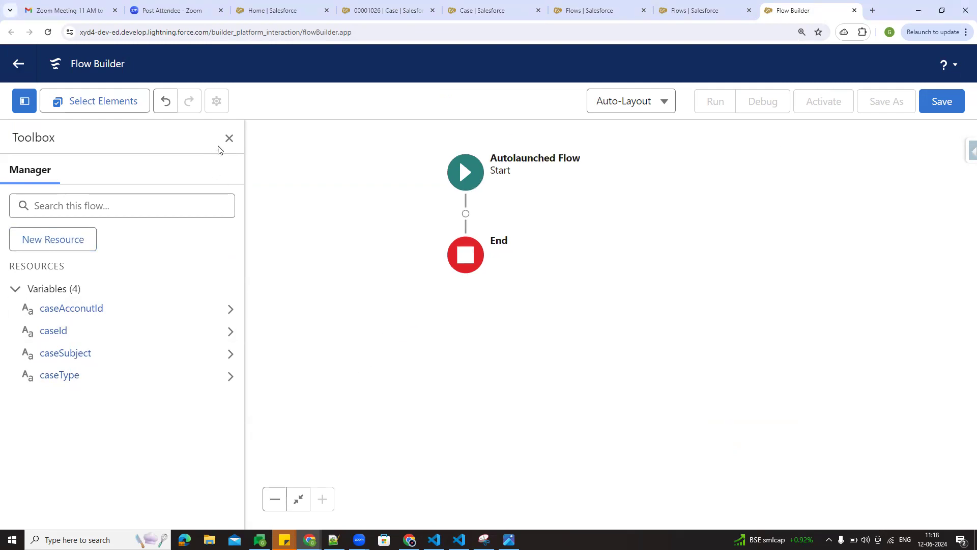
click(229, 138)
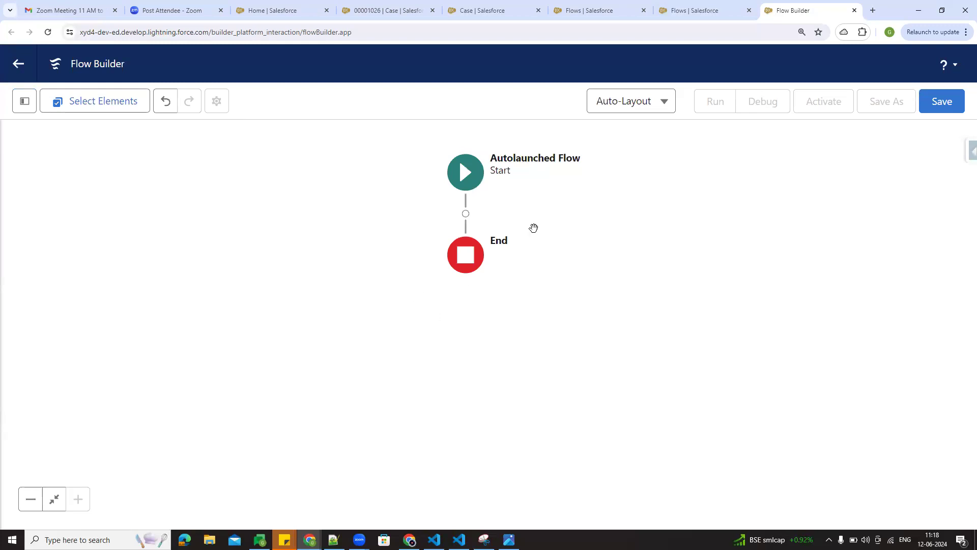
drag(489, 179, 420, 176)
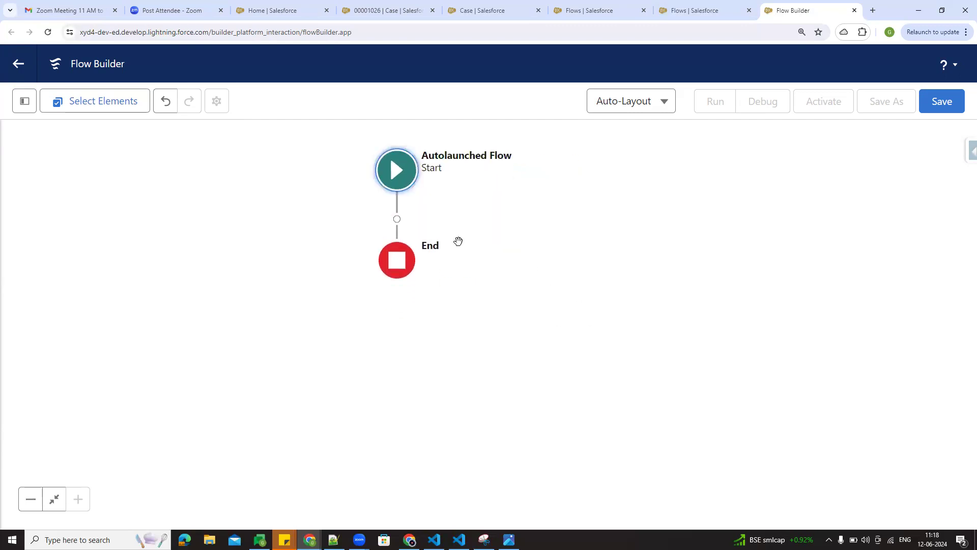
click(397, 212)
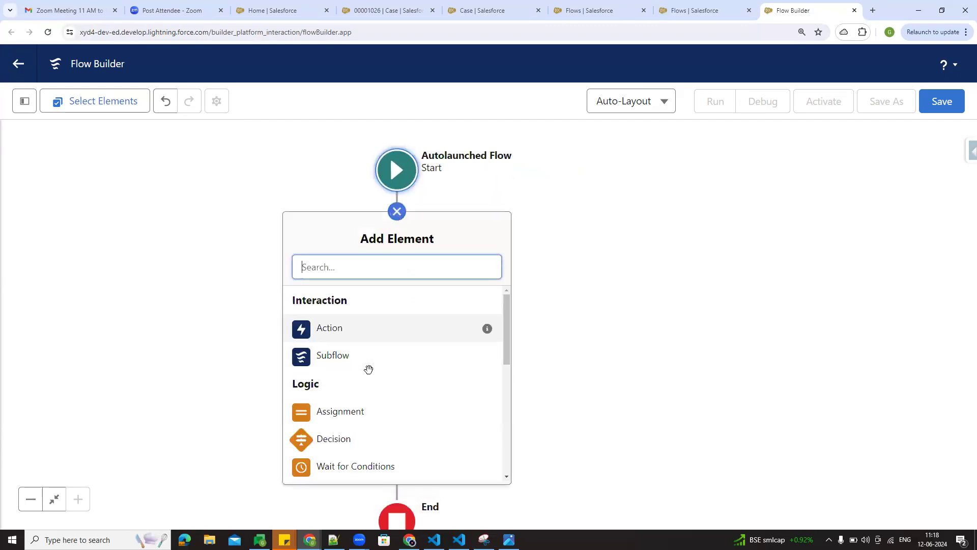
scroll(376, 356, down, 4)
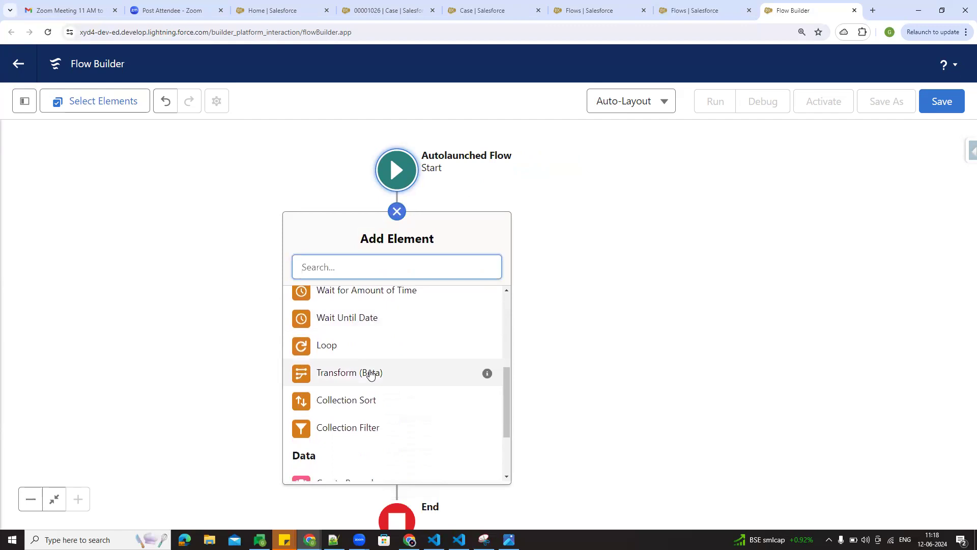
scroll(371, 417, down, 1)
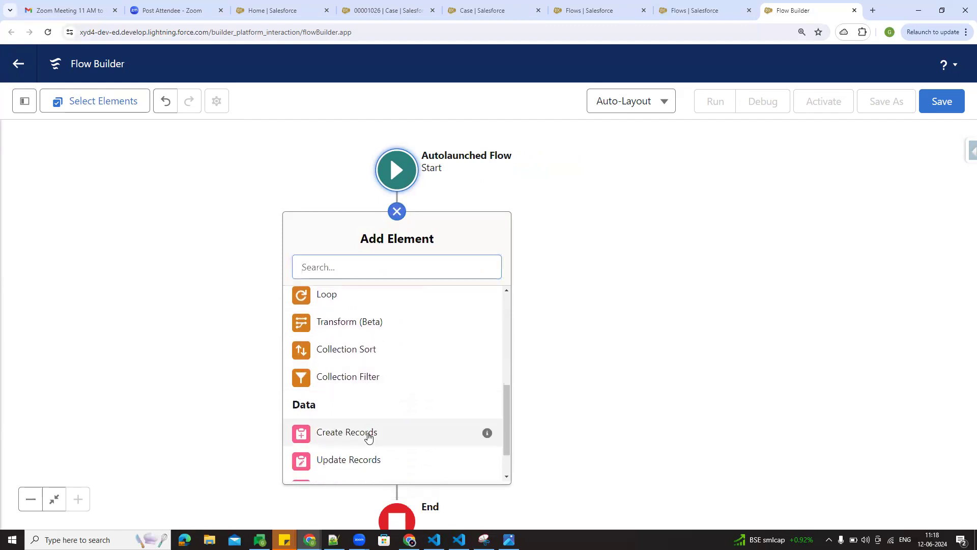
click(369, 438)
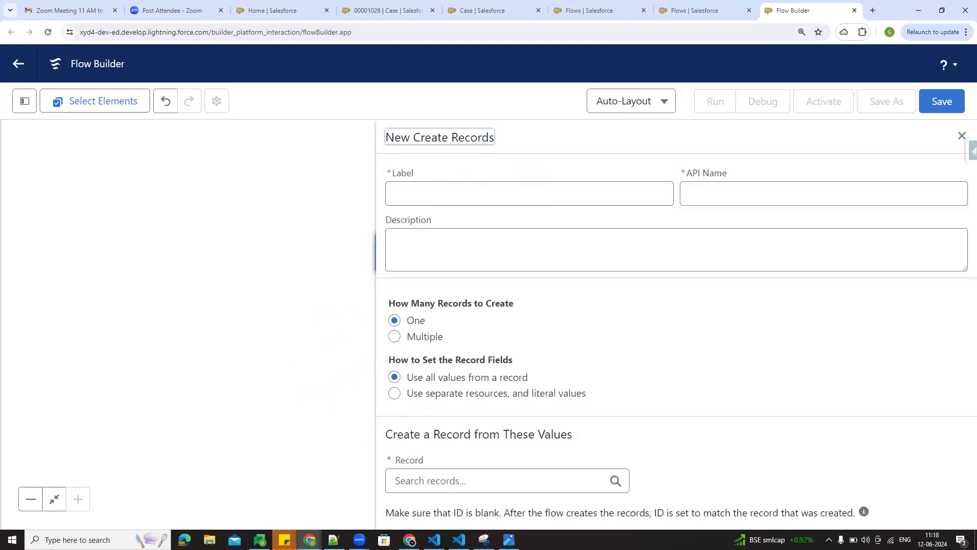
- Label the new Create Records element Clone Case and let its API name fill in
click(428, 194)
text(Clone )
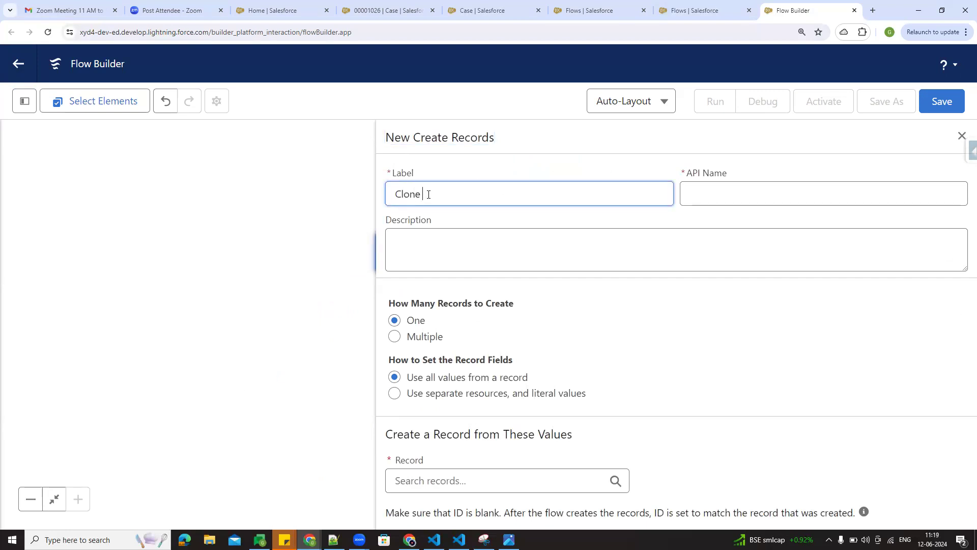
text(Case)
click(484, 168)
- Set the record fields to use separate resources and literal values, and choose Case as the object to create
scroll(576, 305, down, 1)
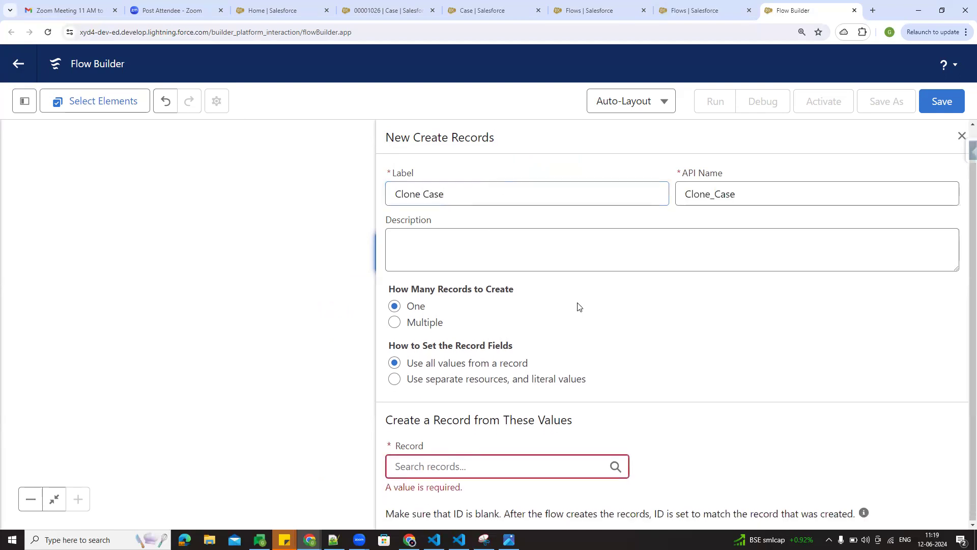
click(450, 380)
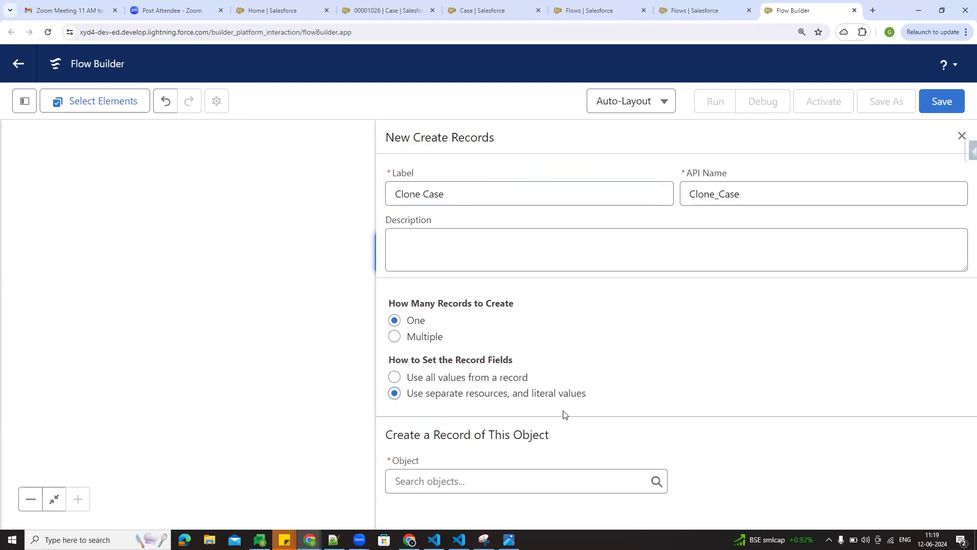
click(510, 482)
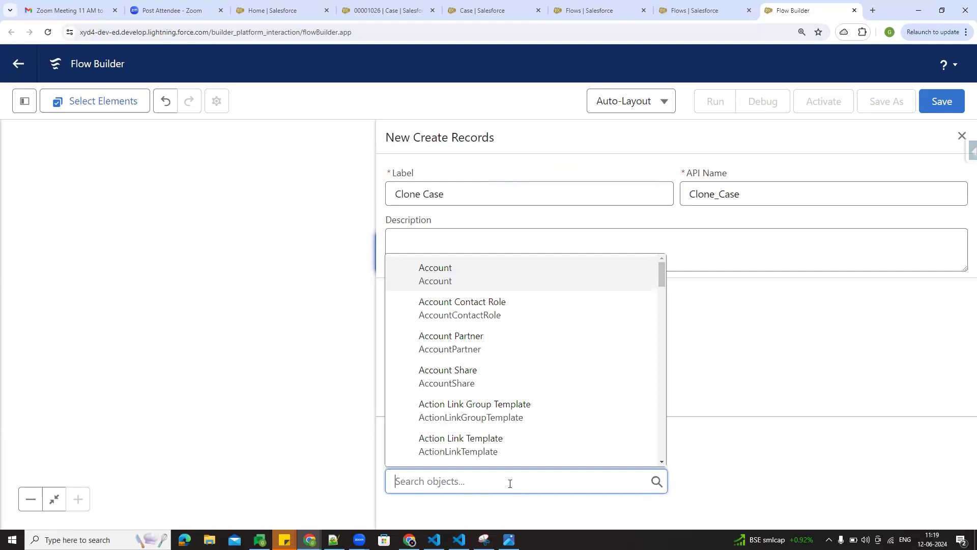
text(case)
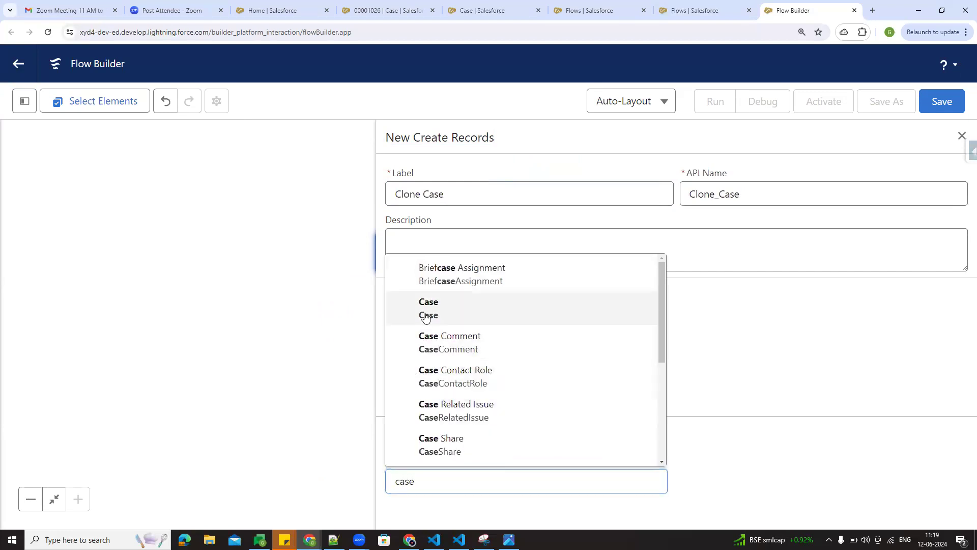
click(426, 316)
scroll(657, 354, down, 2)
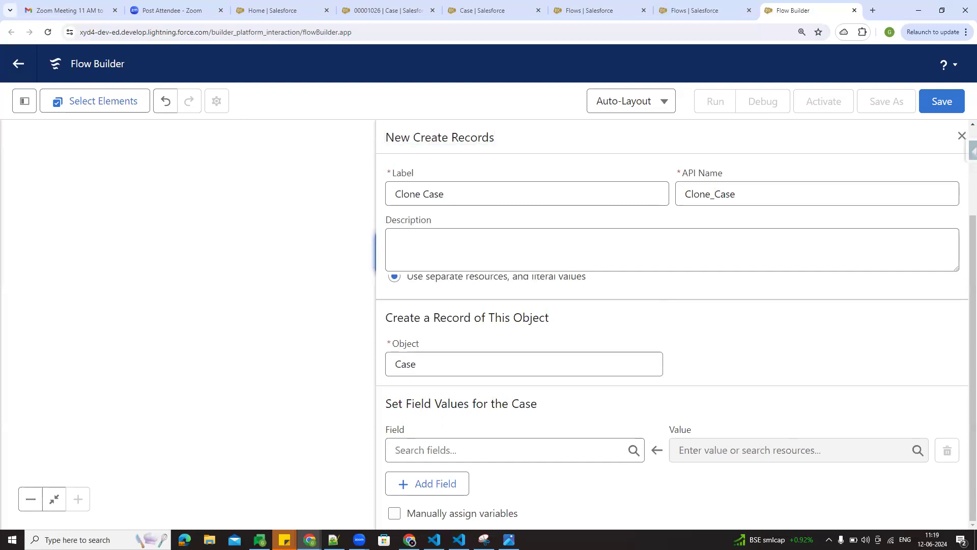
- Add three more field rows to the field values for the Case, making four rows
click(439, 483)
scroll(610, 448, down, 1)
click(438, 482)
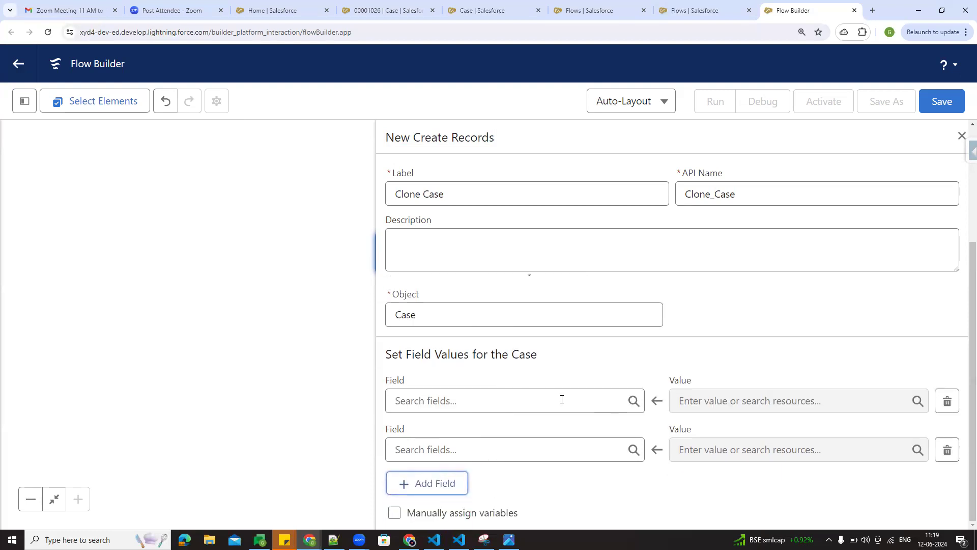
scroll(478, 472, down, 1)
click(459, 481)
scroll(523, 419, down, 1)
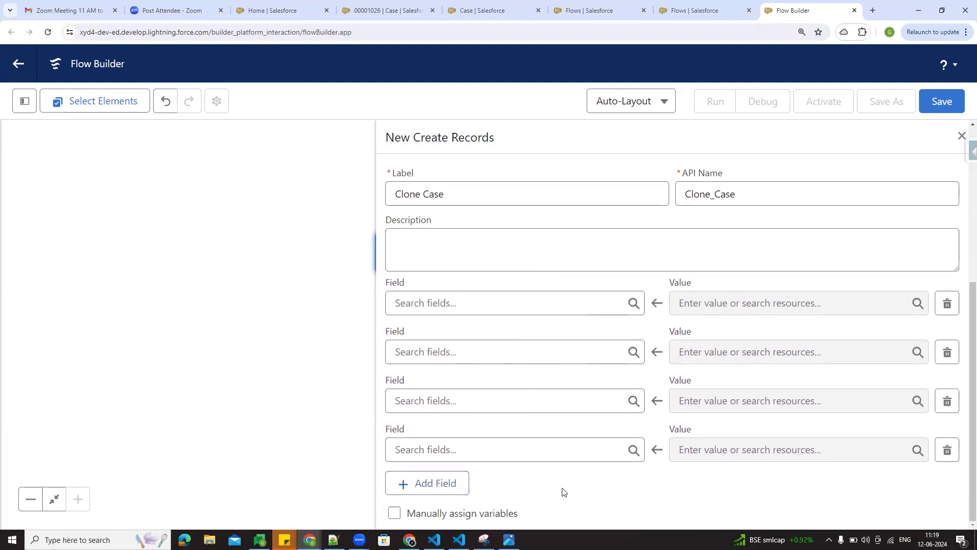
- Choose AccountId as the first case field to set and Subject as the second
click(456, 311)
click(465, 334)
click(451, 352)
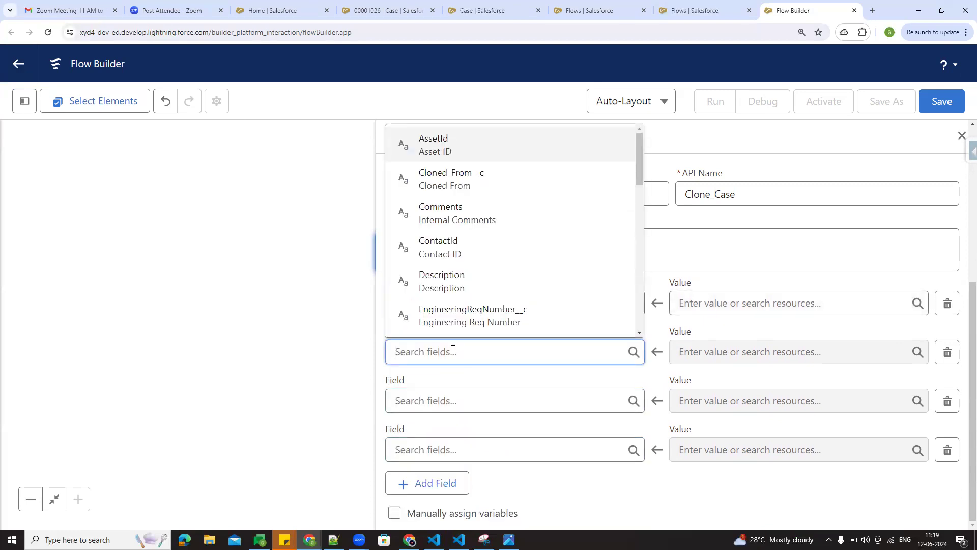
text(sub)
click(435, 325)
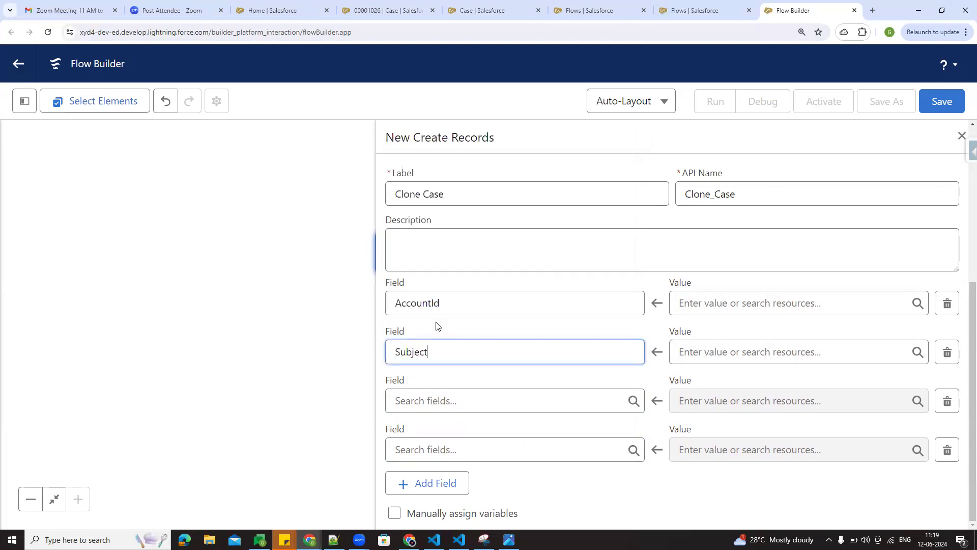
- Choose Type as the third case field to set and Cloned_From__c as the fourth
click(457, 405)
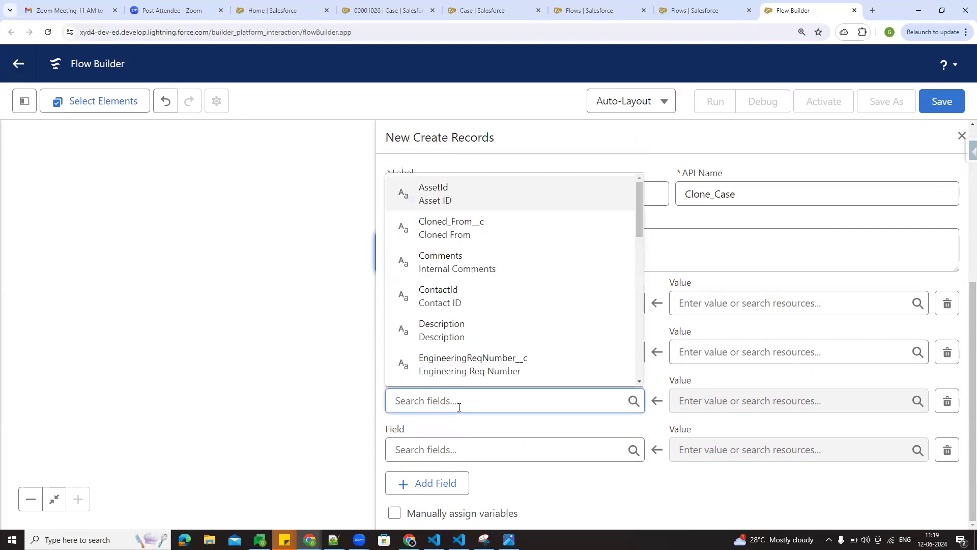
text(type)
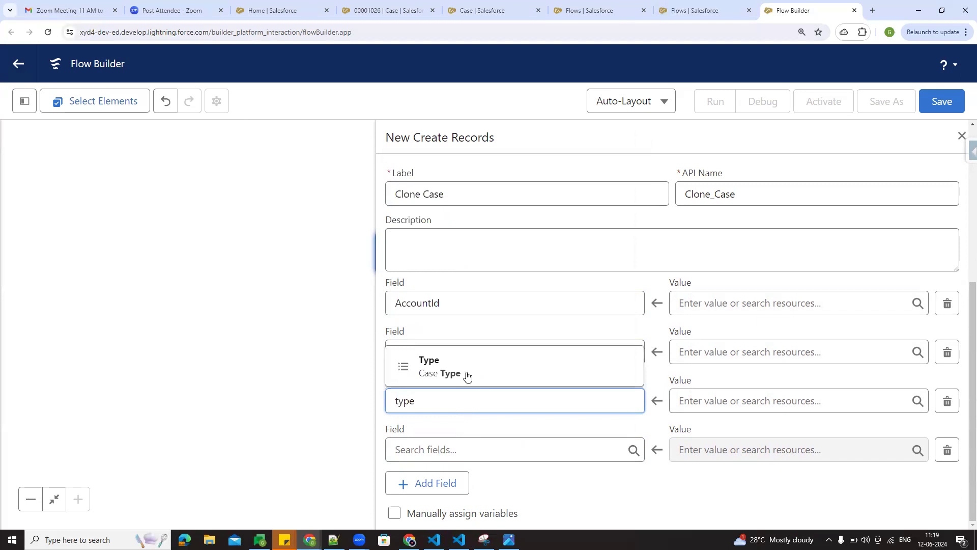
click(466, 376)
click(507, 452)
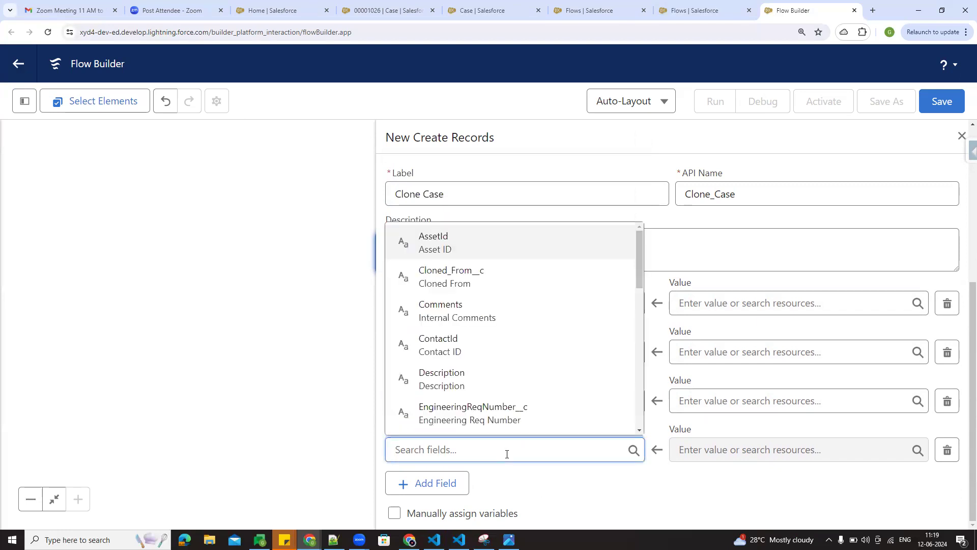
text(clo)
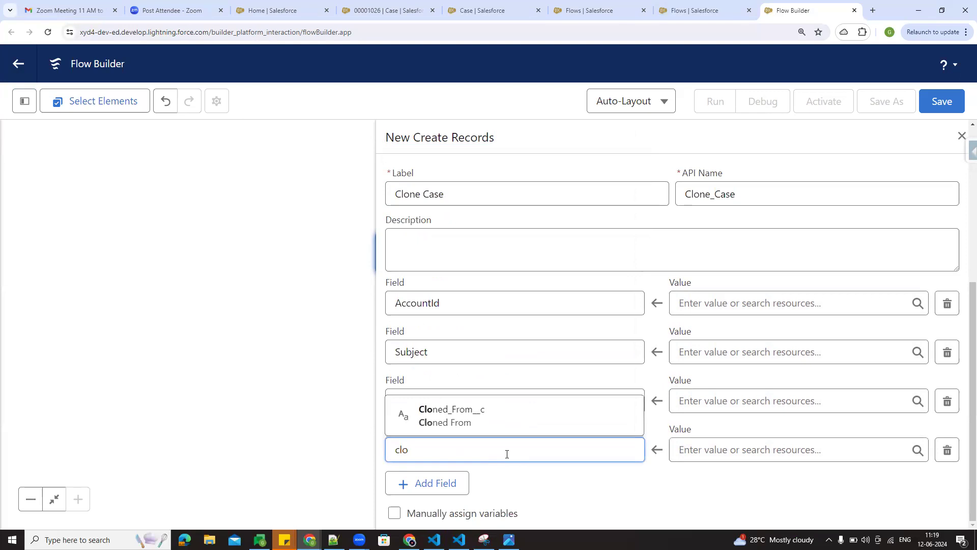
click(475, 411)
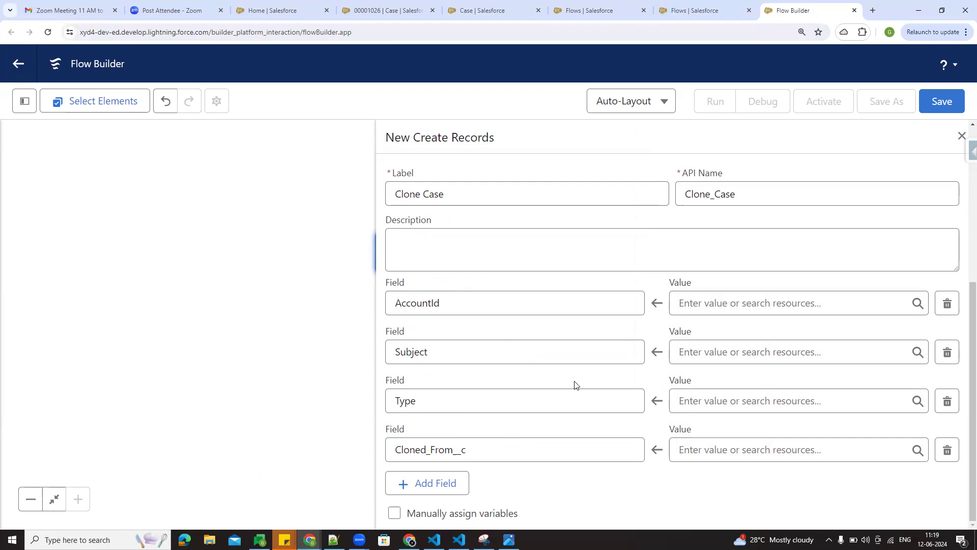
- Assign the caseAcconutId variable to the AccountId field and the caseSubject variable to the Subject field
click(711, 306)
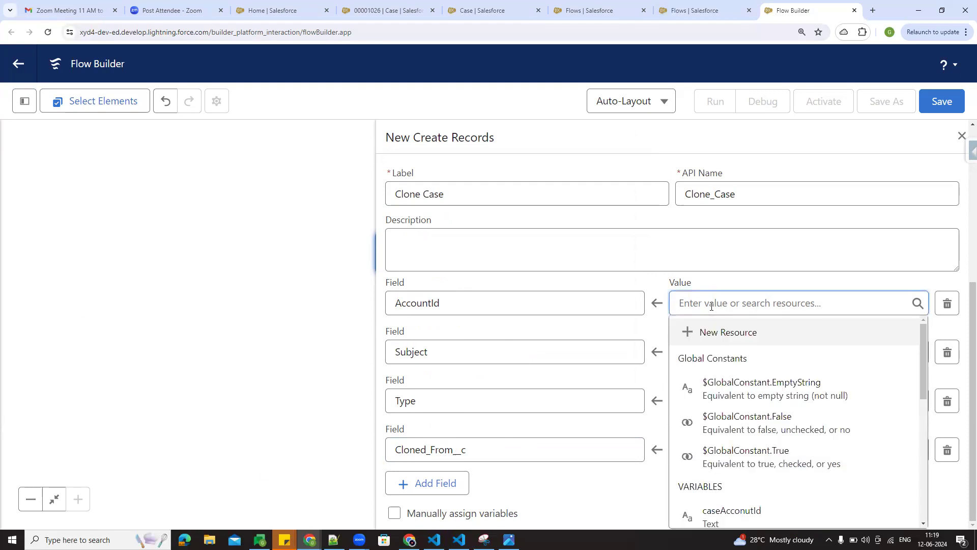
text(case)
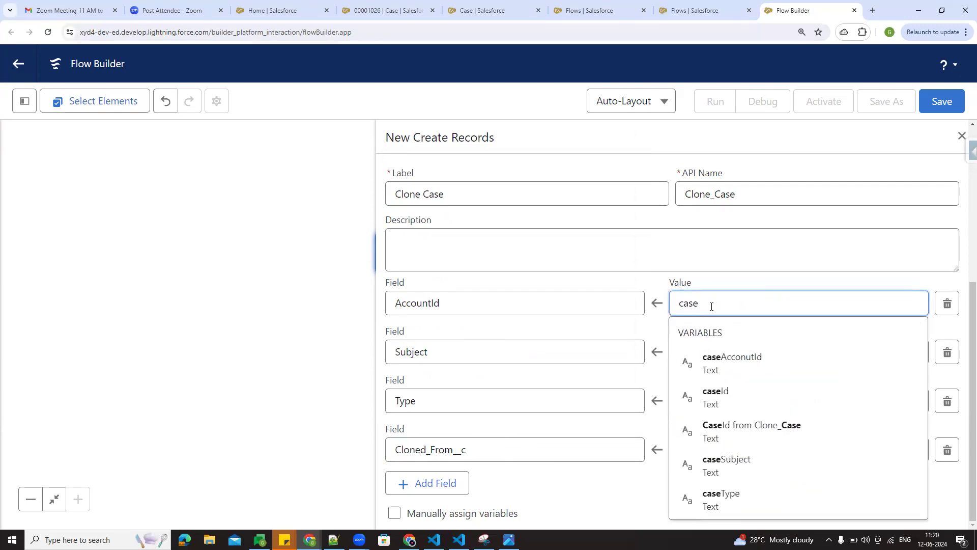
click(747, 366)
click(708, 351)
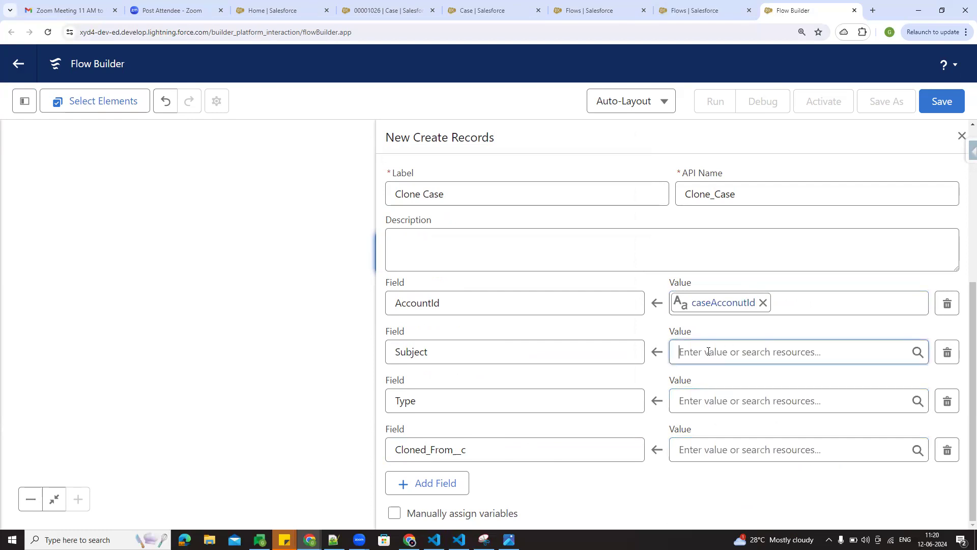
text(case)
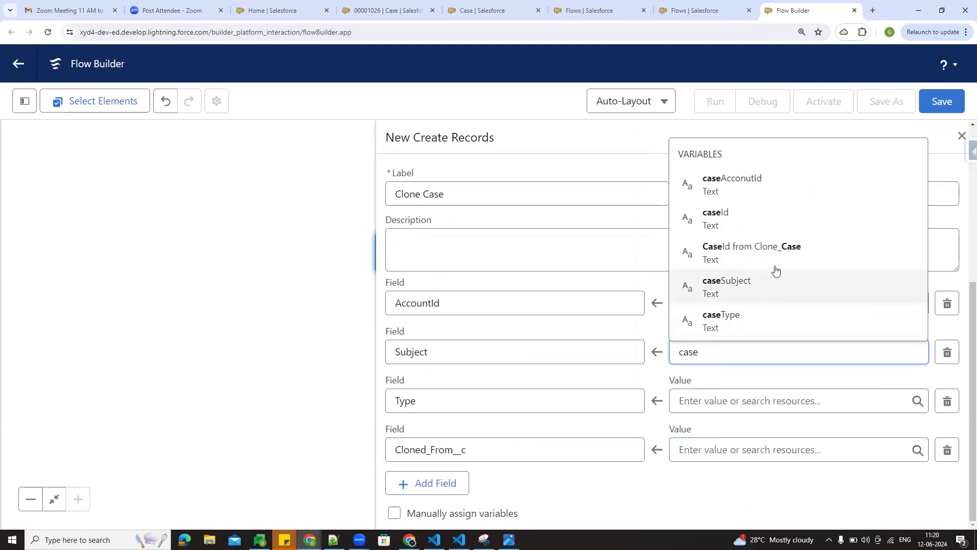
click(743, 286)
- Assign the caseType variable as the value of the Type field
click(735, 400)
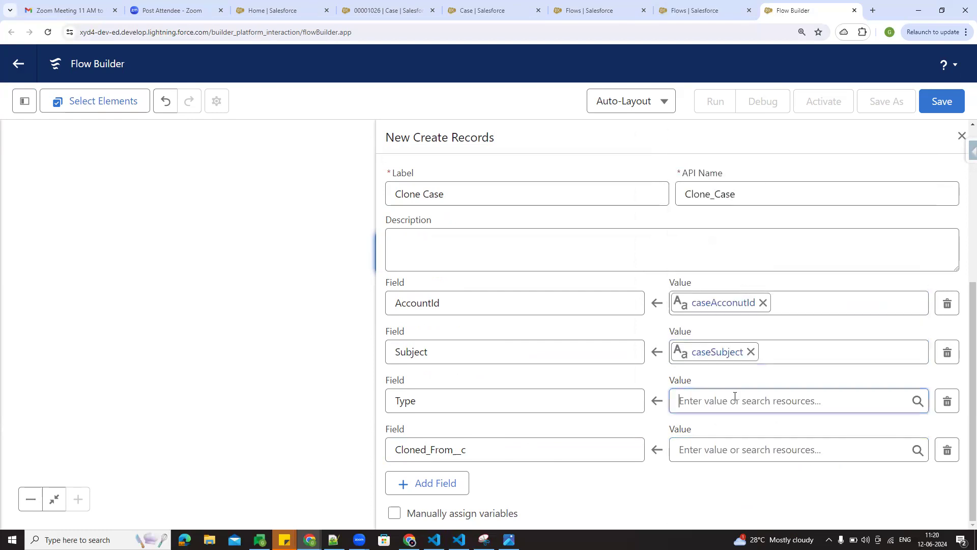
text(case)
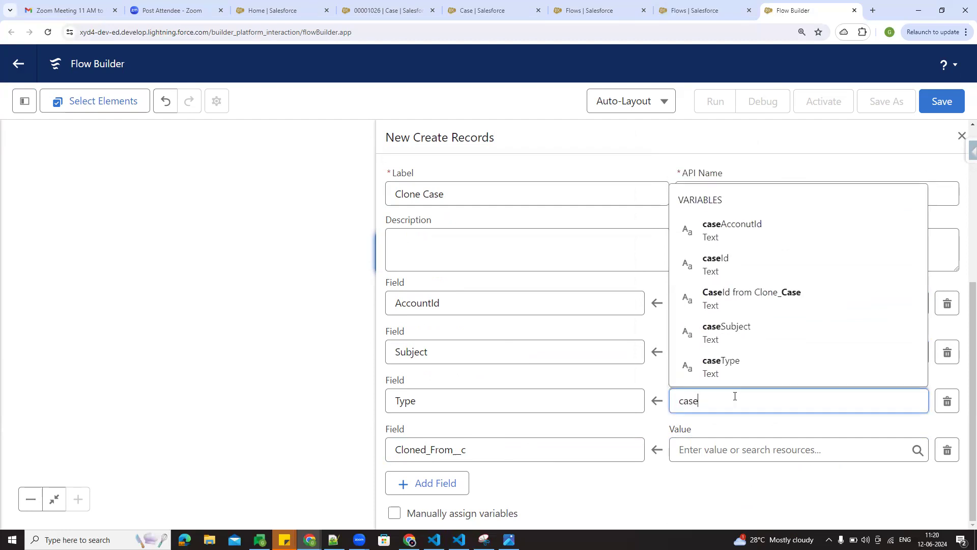
click(741, 368)
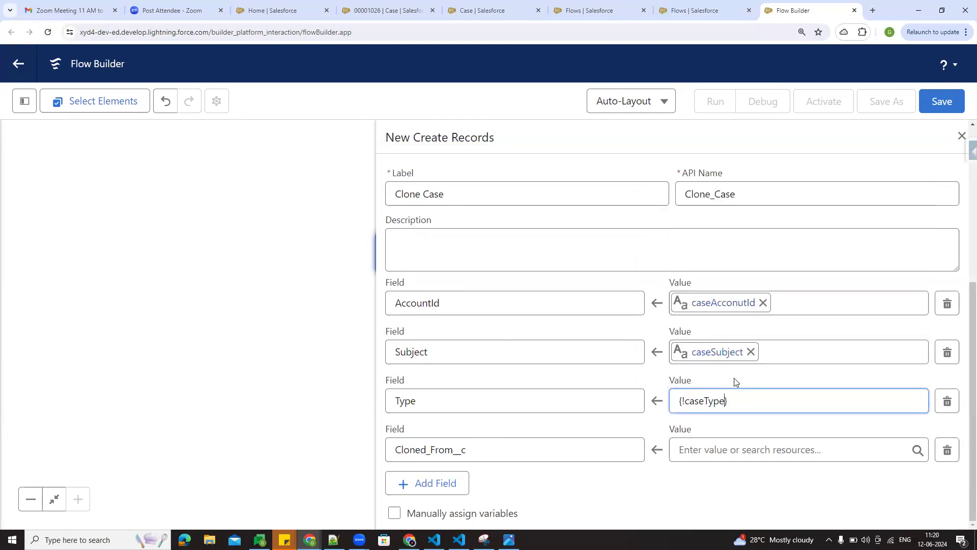
click(714, 450)
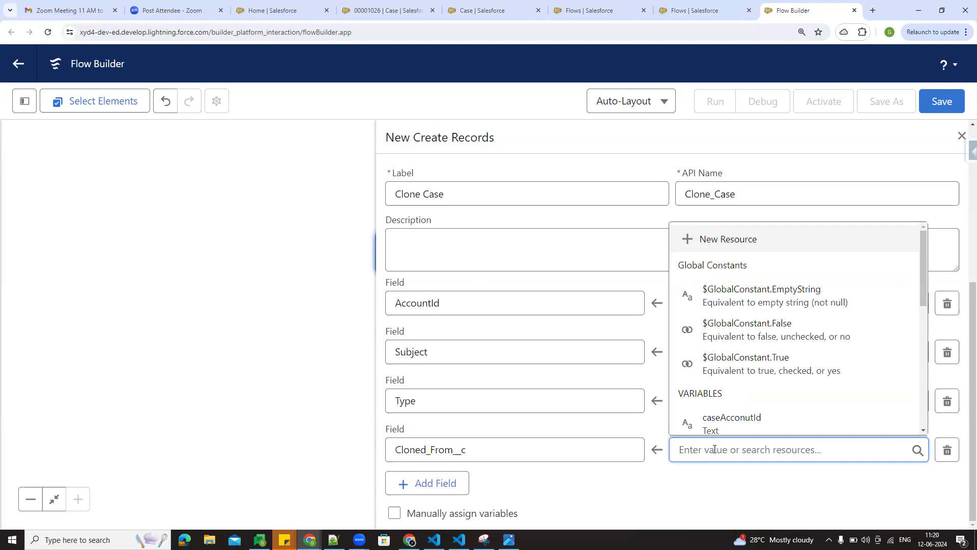
text(clone)
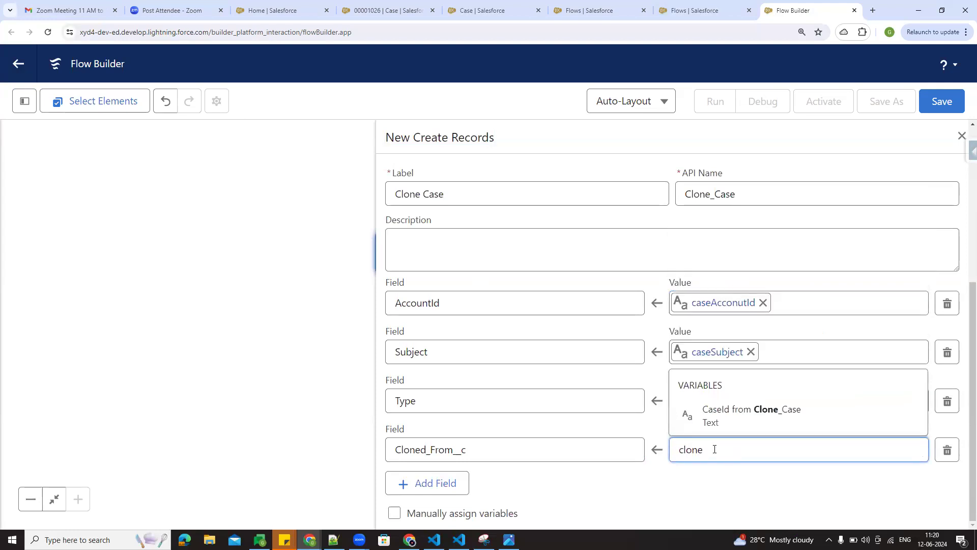
click(744, 420)
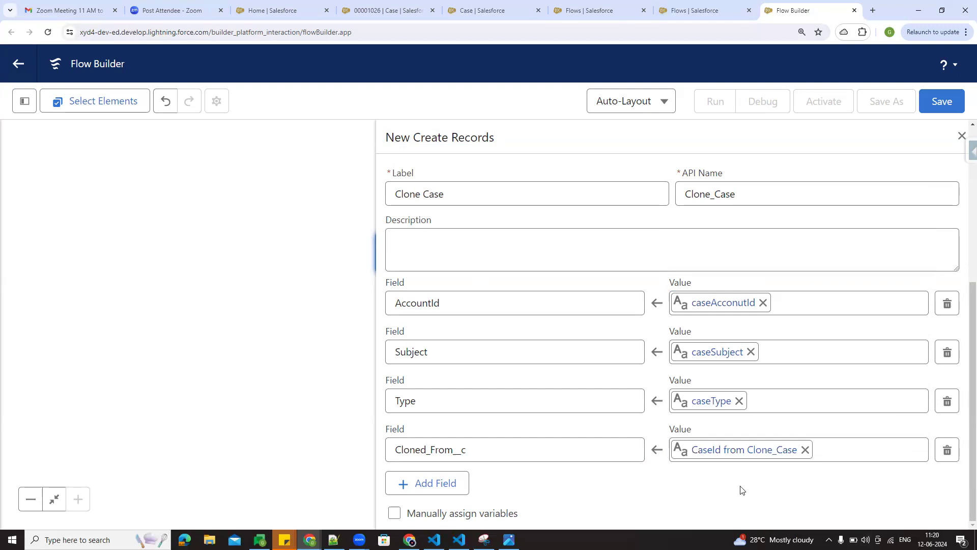
click(805, 449)
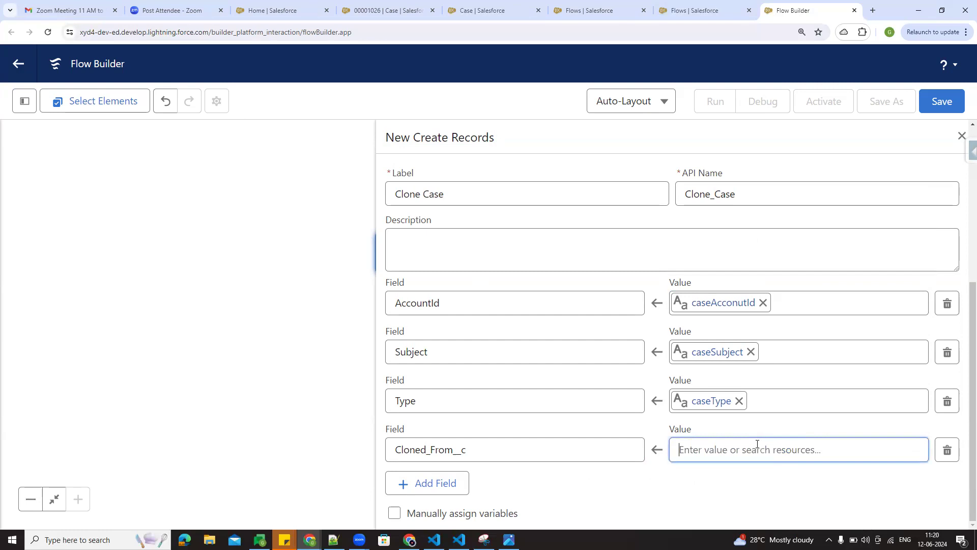
- Assign the caseId input variable as the value of the Cloned_From__c field
click(756, 444)
text(cas)
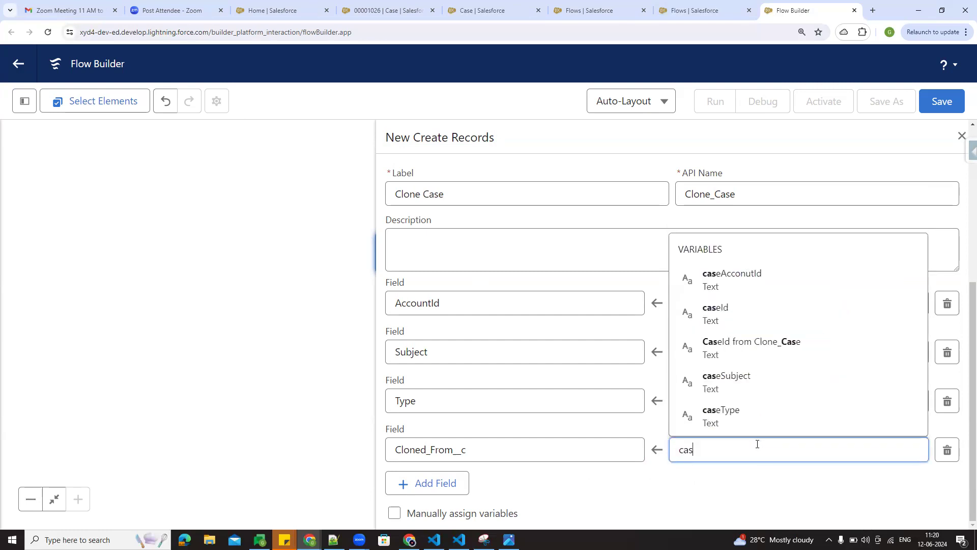
click(722, 312)
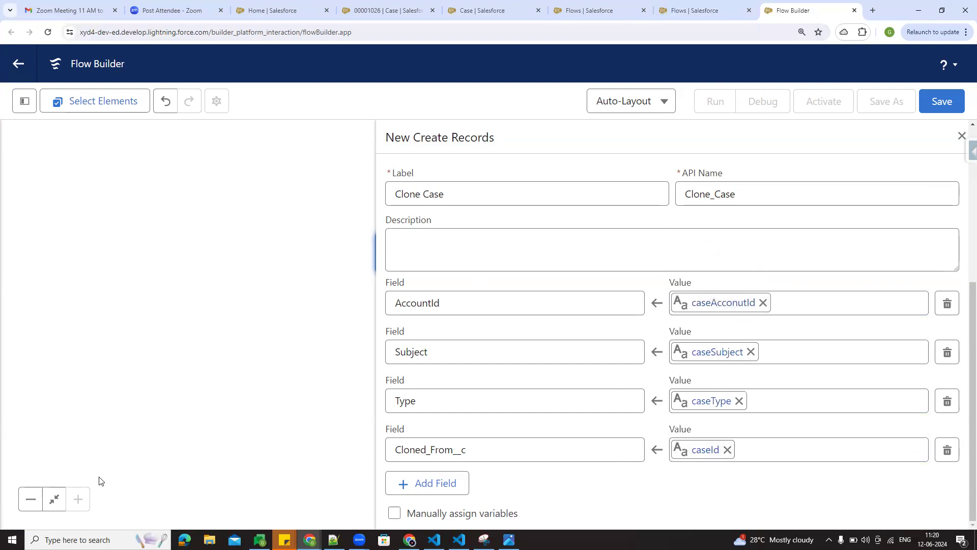
- Save the flow with the label Cloned Closed case and close the Create Records settings
click(942, 101)
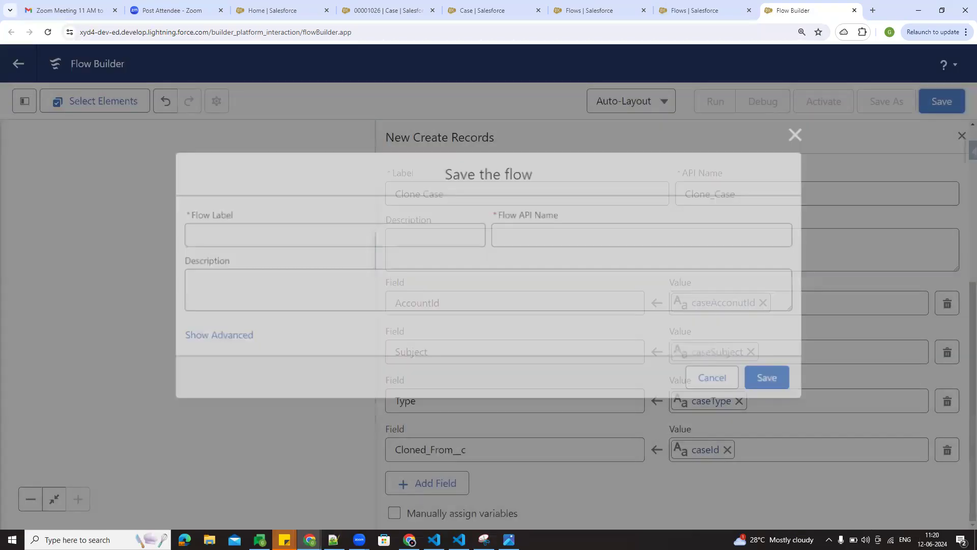
click(206, 227)
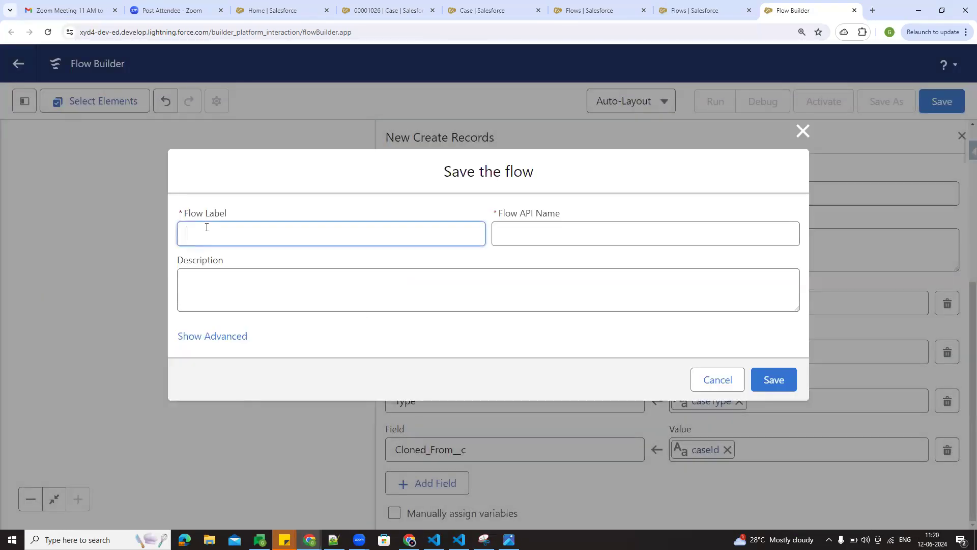
text(Clo)
text(oned)
text( C)
text(losed)
text(cas)
text(se)
click(274, 212)
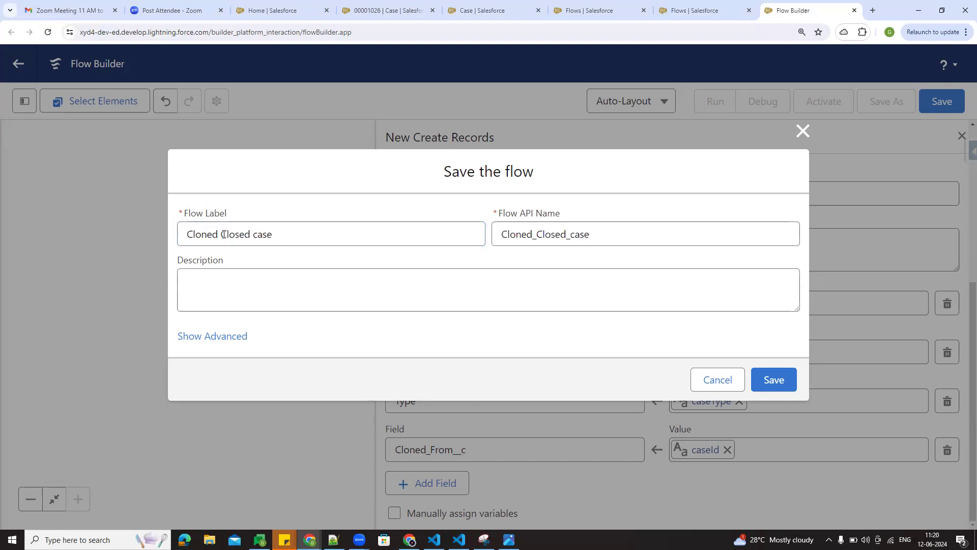
drag(224, 234, 298, 235)
click(313, 212)
click(770, 379)
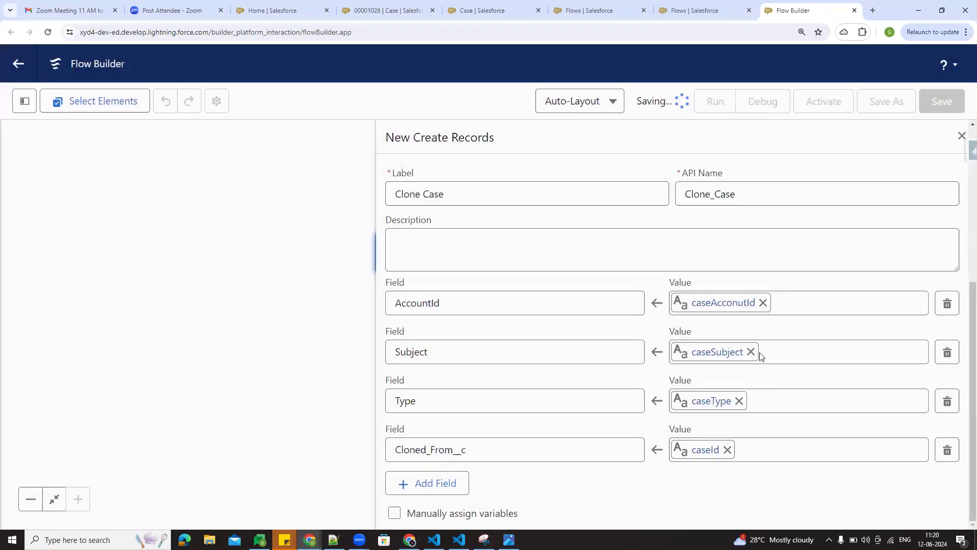
click(961, 136)
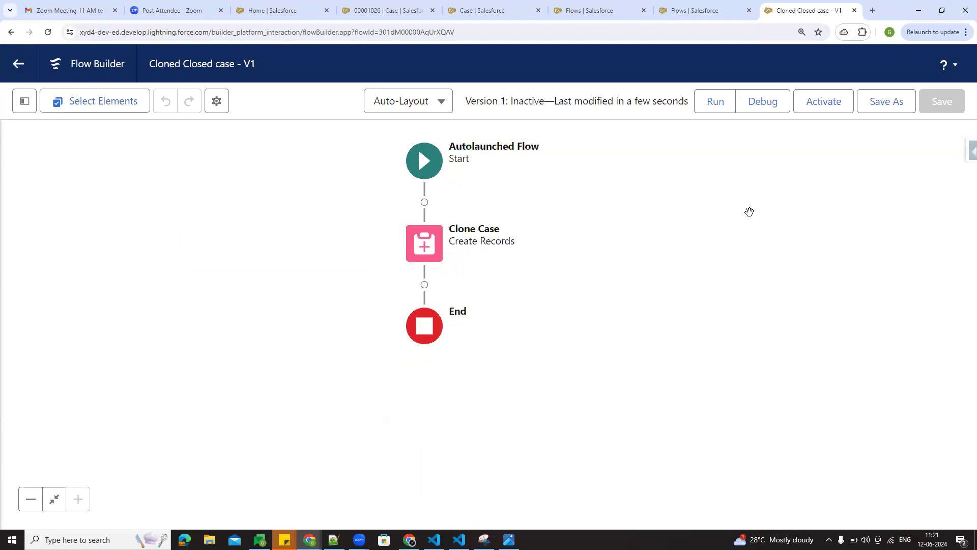
- Check the flow's variables and the Clone Case element's field assignments, and activate the flow
click(24, 101)
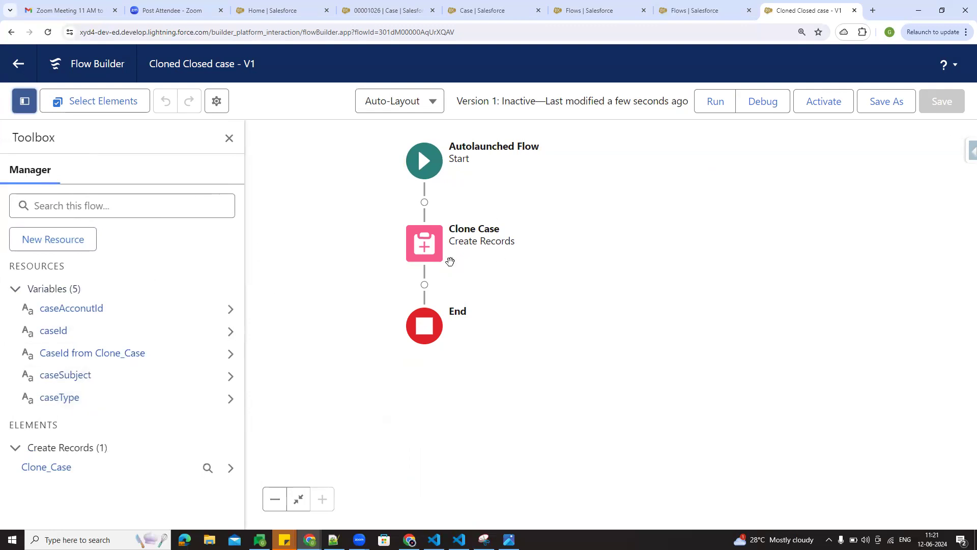
click(229, 139)
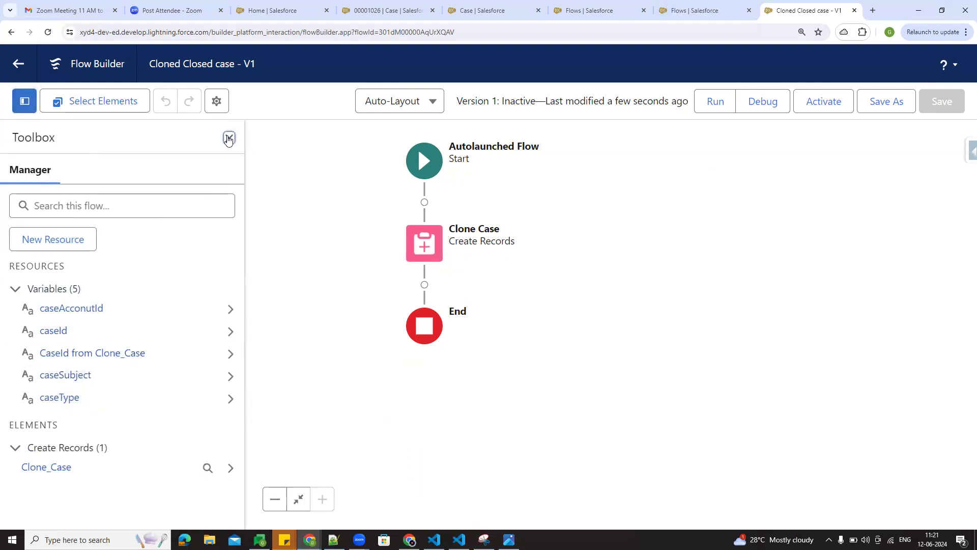
double_click(425, 246)
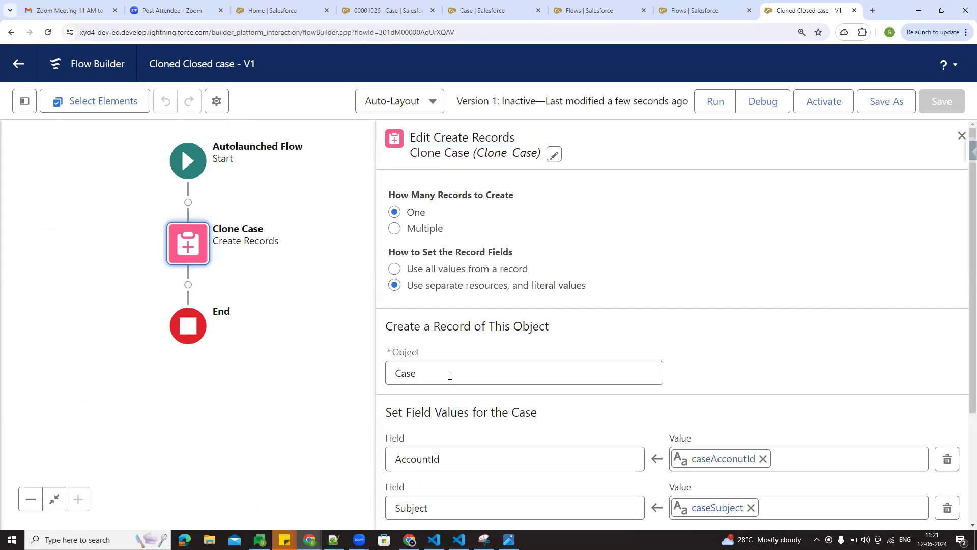
scroll(435, 379, down, 3)
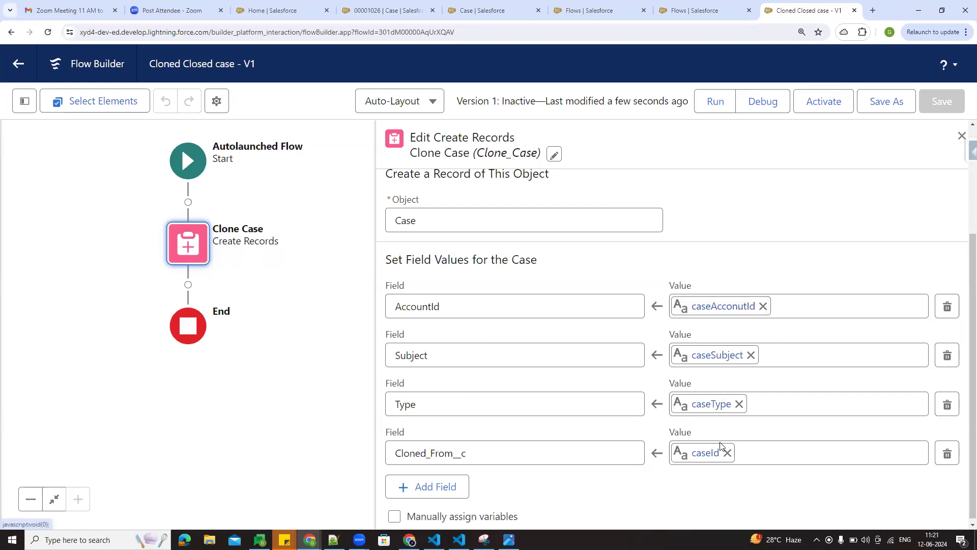
scroll(701, 483, down, 1)
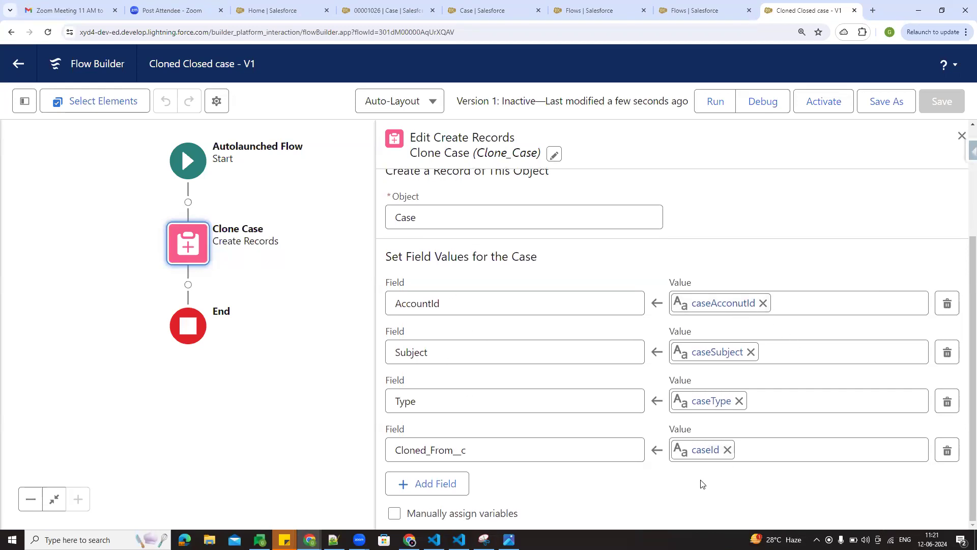
click(962, 135)
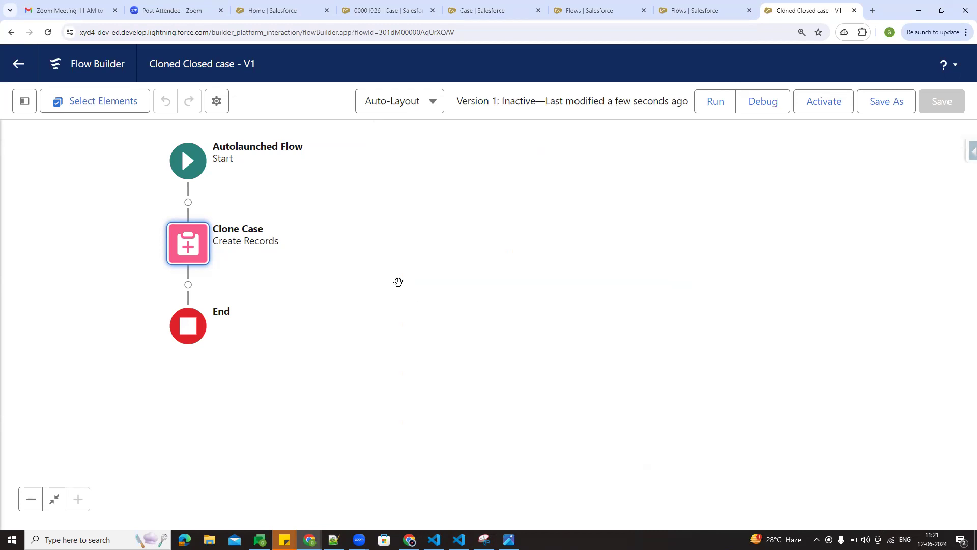
drag(398, 281, 609, 334)
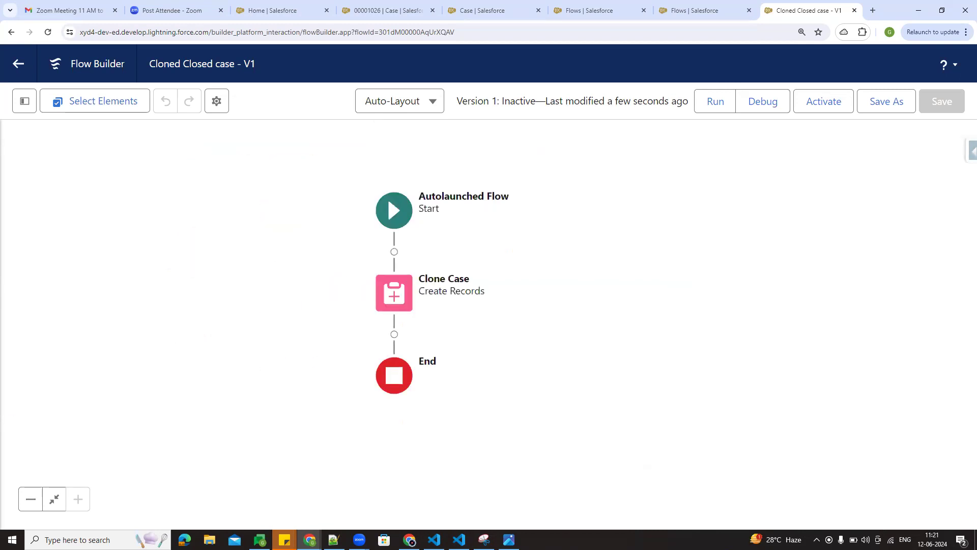
click(823, 103)
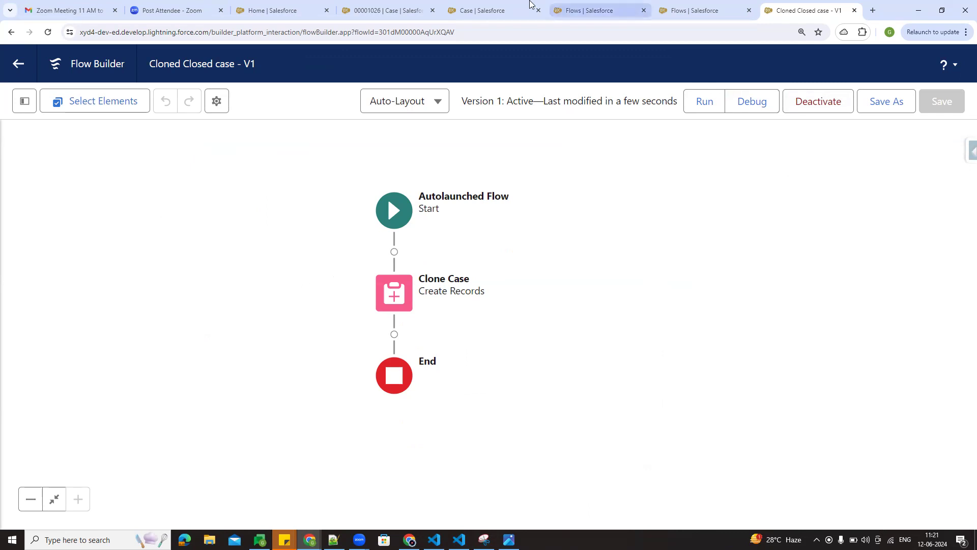
- Examine which actions the Design issue with mechanical rotor case record offers, and compare with the Case object setup and the Cloned Closed case flow
click(481, 10)
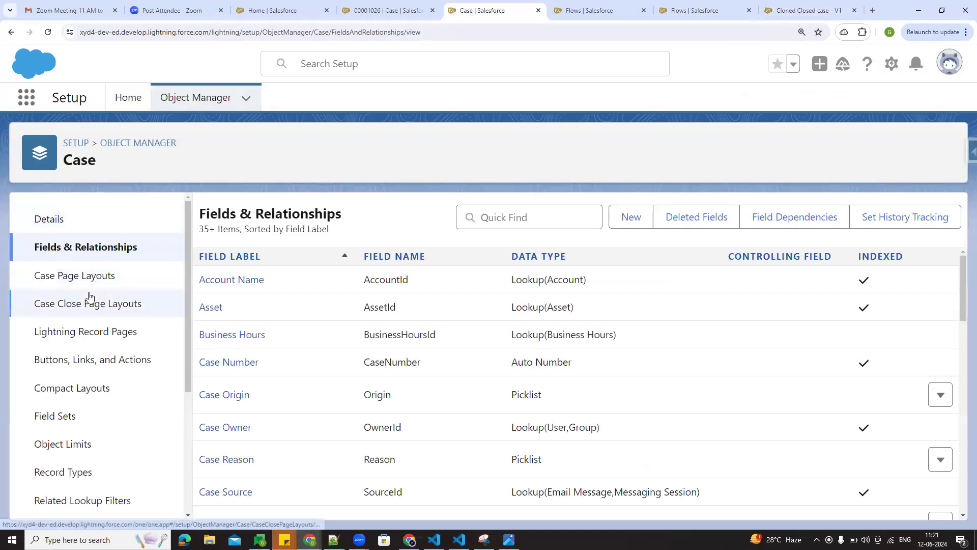
ctrl+click(82, 368)
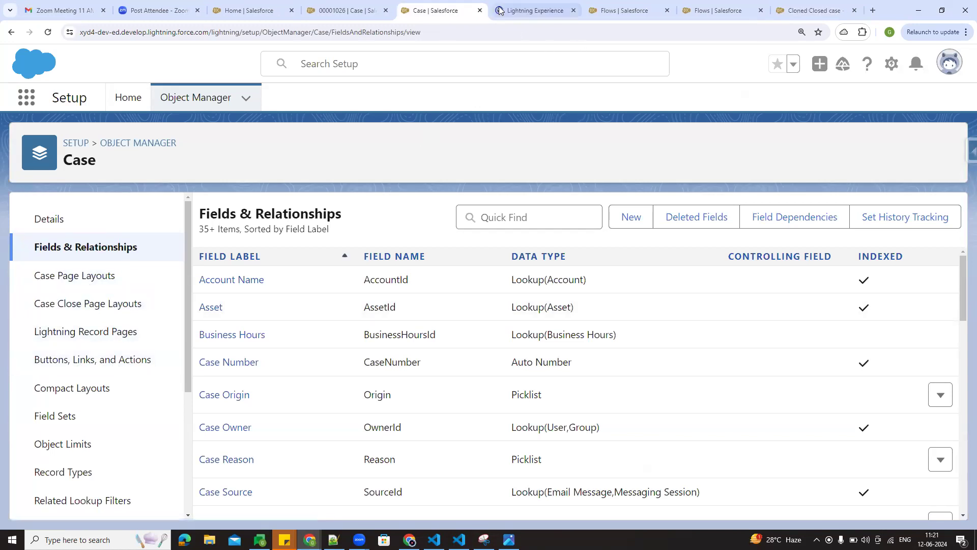
click(517, 6)
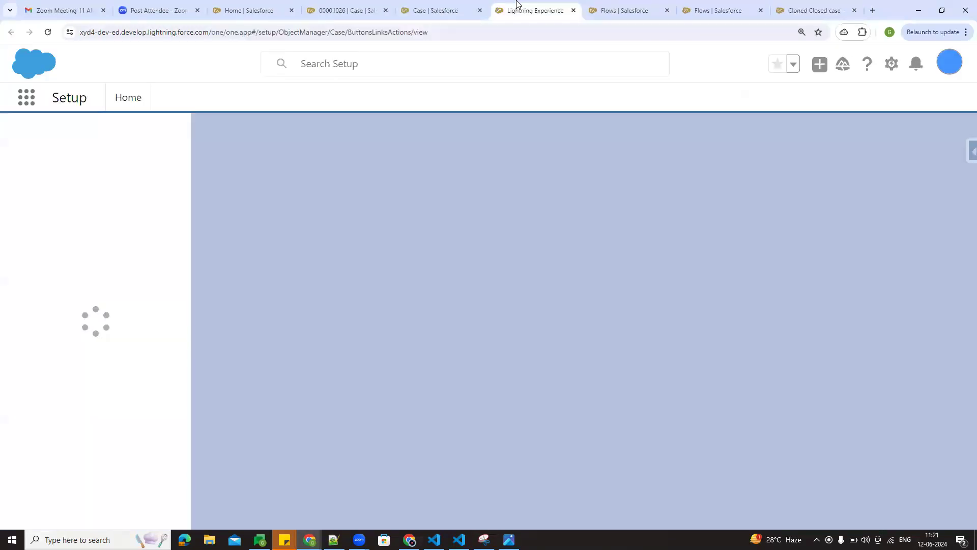
click(407, 7)
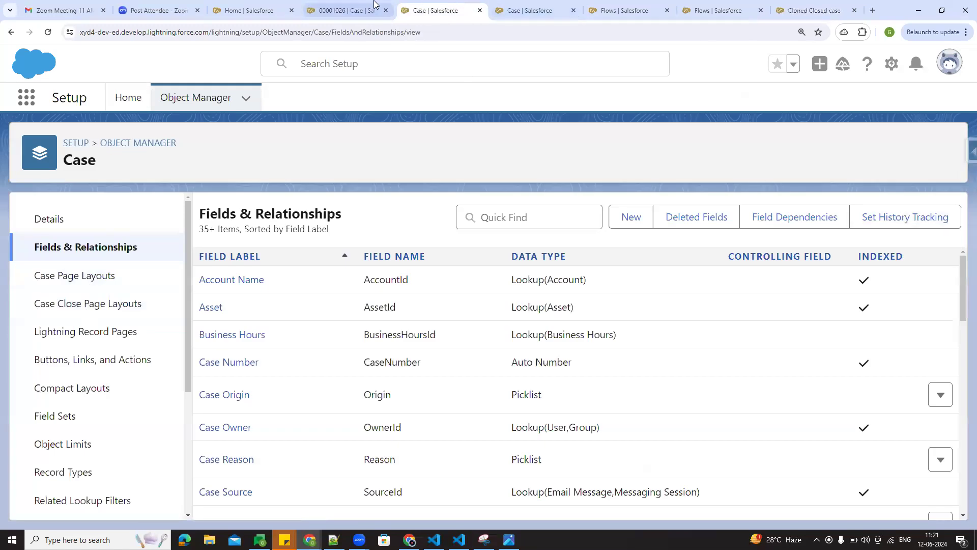
click(346, 10)
click(935, 150)
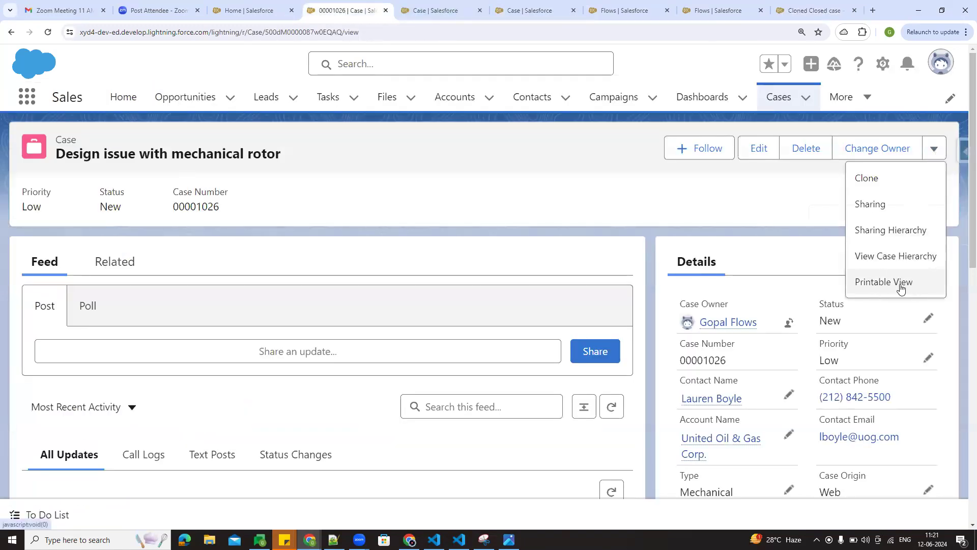
click(592, 210)
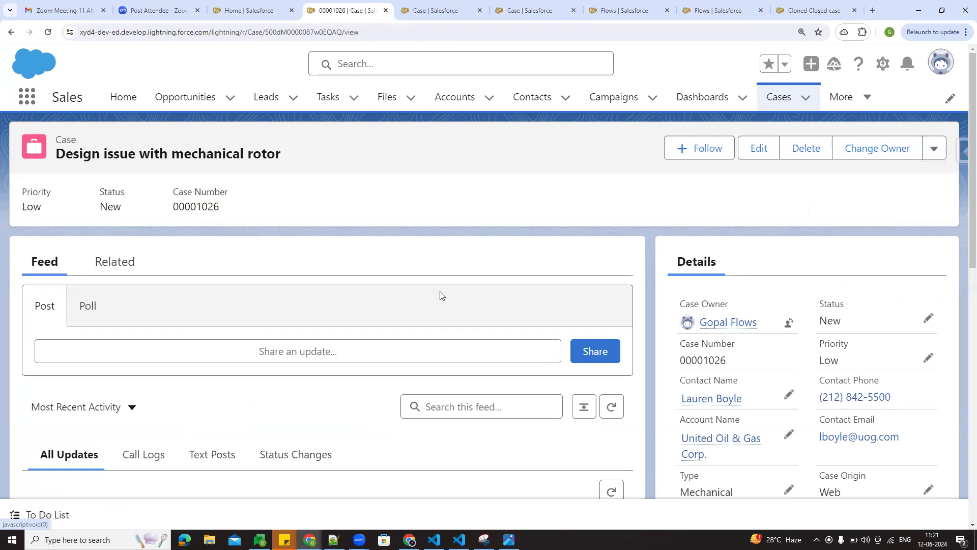
click(935, 148)
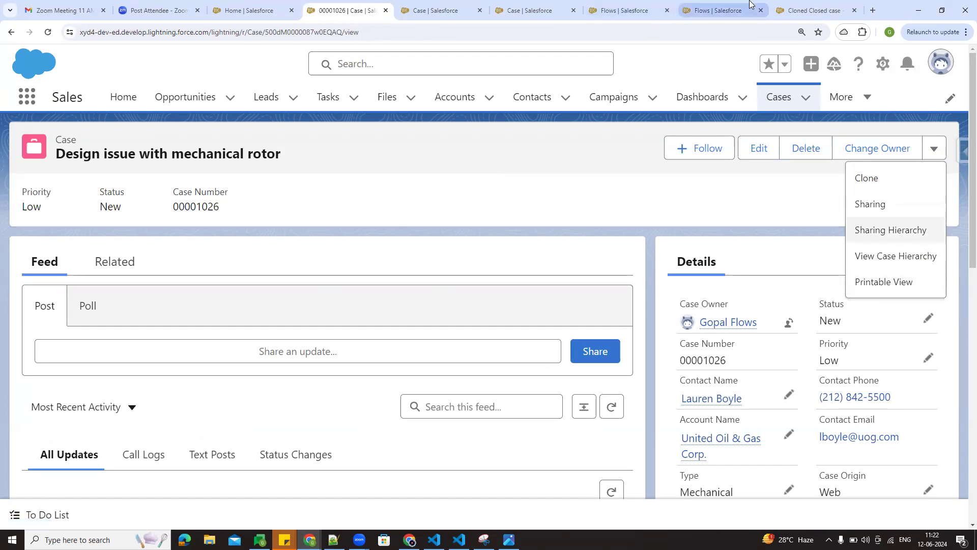
click(721, 10)
click(791, 5)
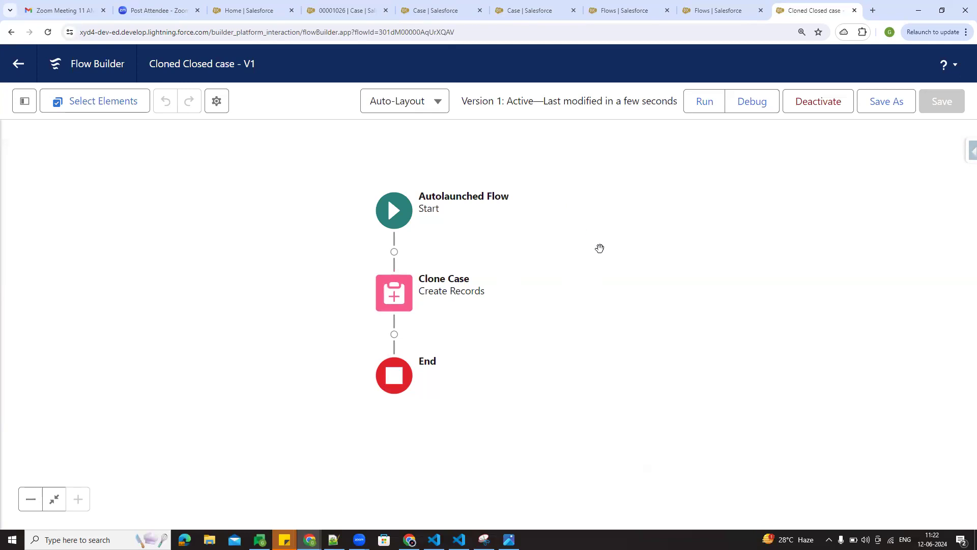
click(348, 5)
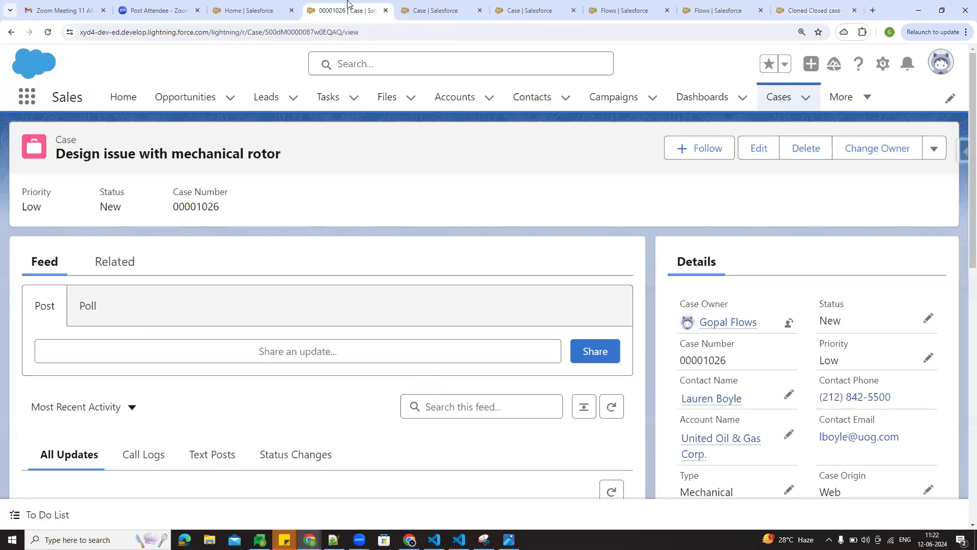
- Open the Buttons, Links, and Actions page of the Case object in Setup
click(423, 7)
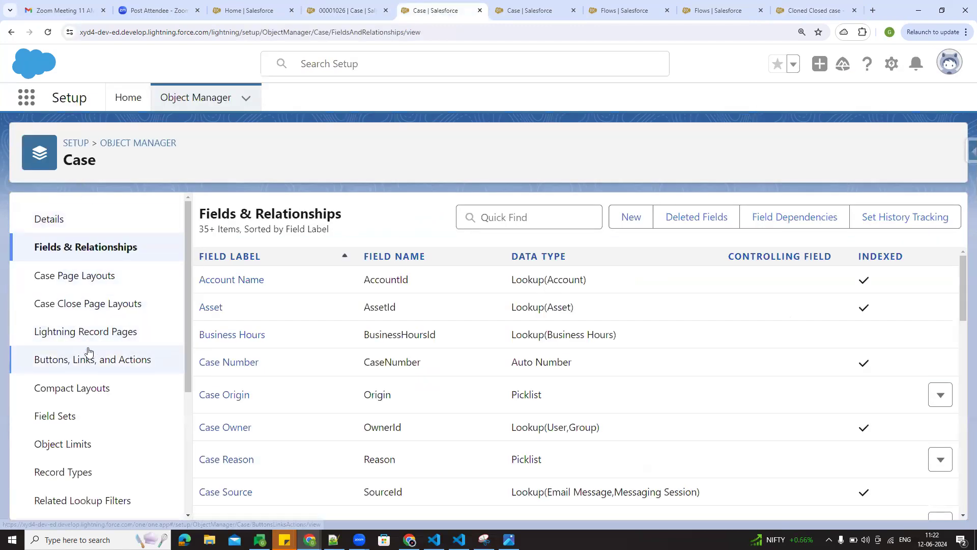
click(78, 366)
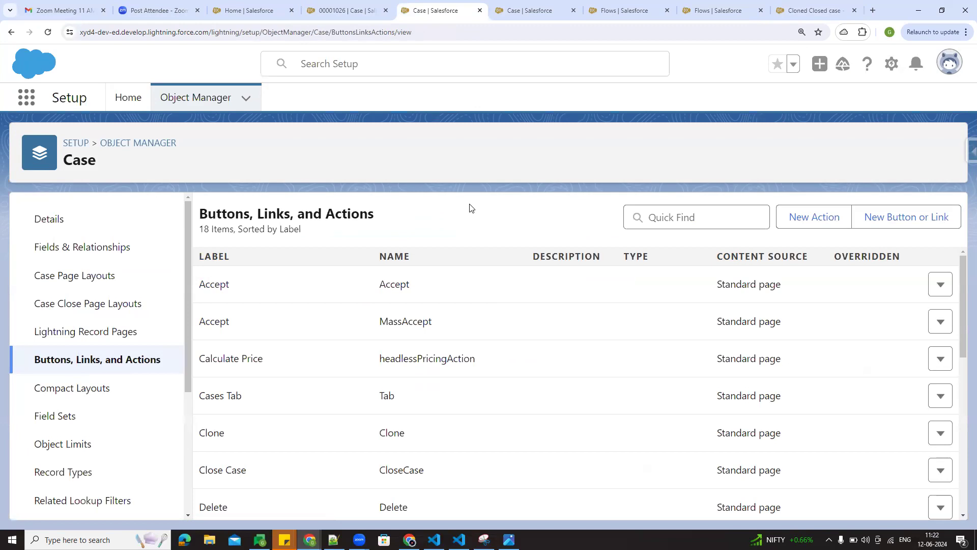
click(809, 226)
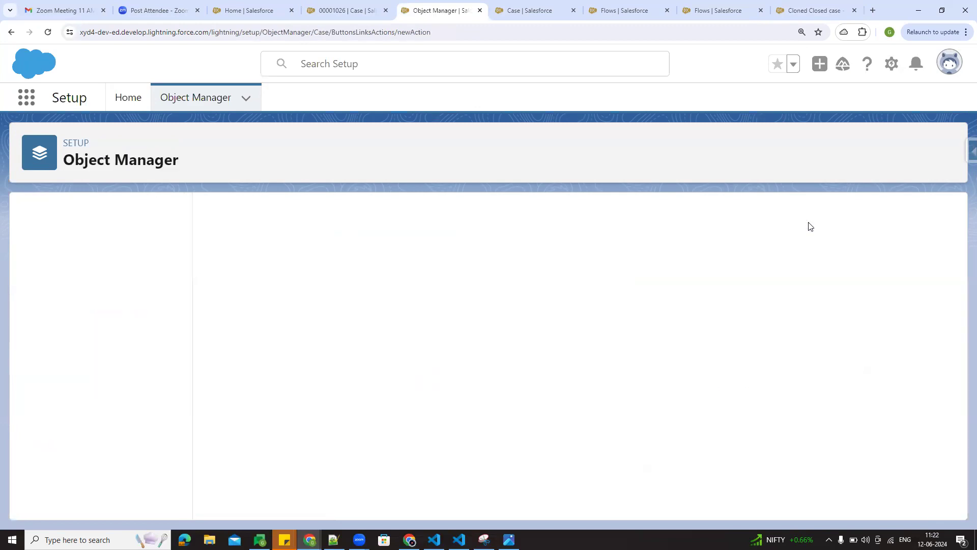
click(411, 306)
click(366, 393)
click(387, 323)
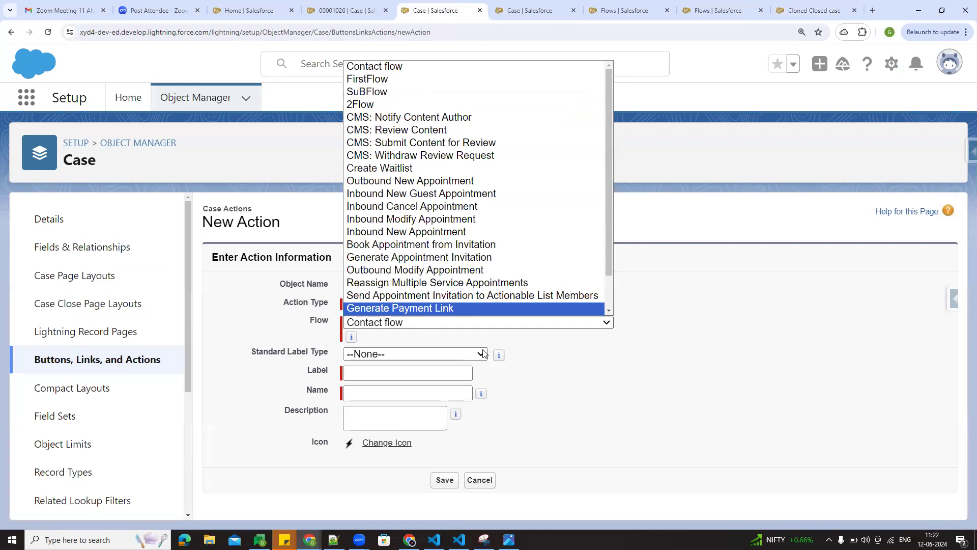
click(590, 377)
click(91, 367)
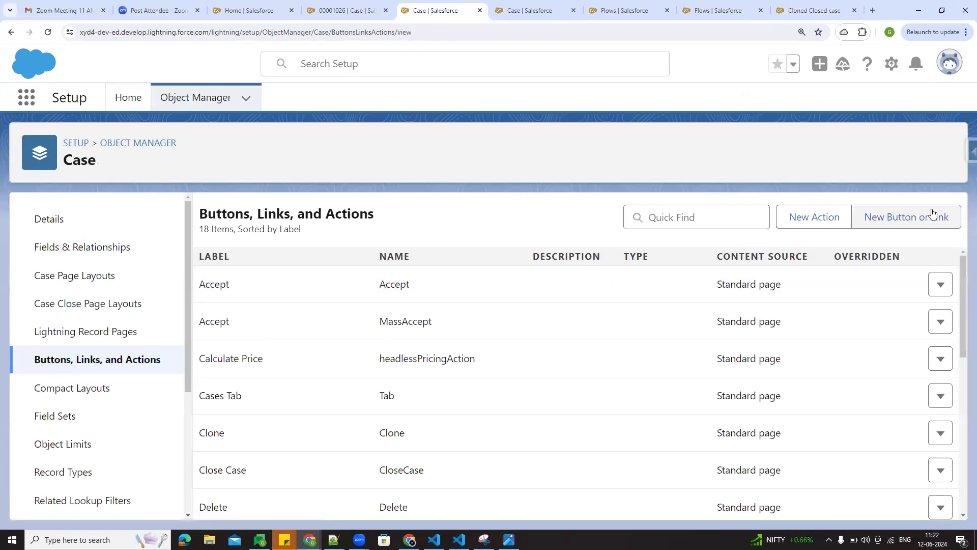
- Start a new custom button or link for the Case object and look over its settings and URL editor
click(922, 215)
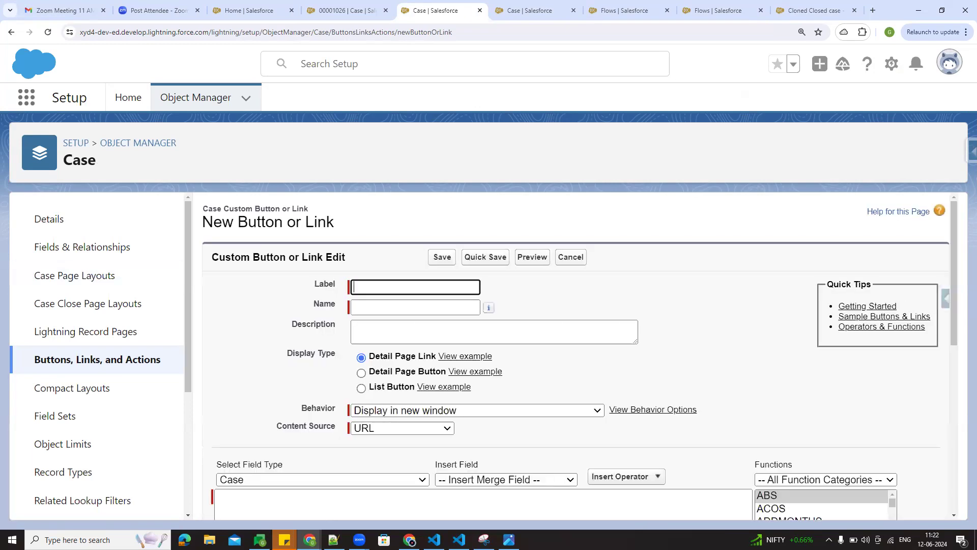
scroll(163, 376, down, 3)
scroll(109, 397, up, 3)
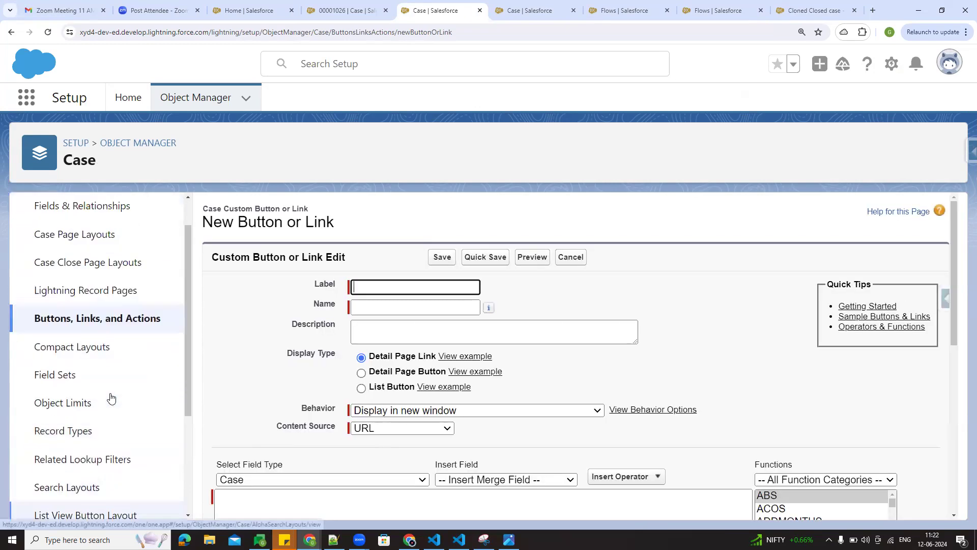
scroll(387, 439, down, 2)
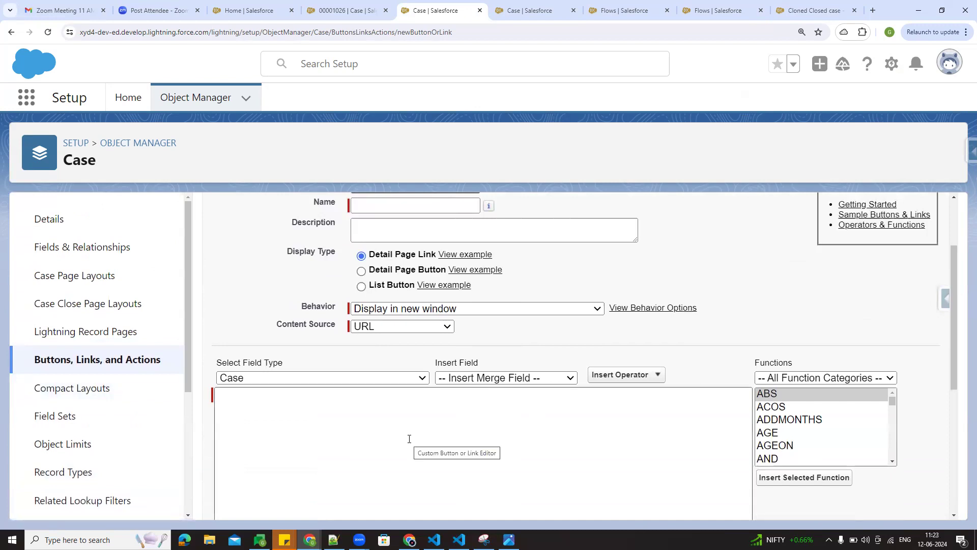
click(350, 436)
scroll(321, 344, up, 2)
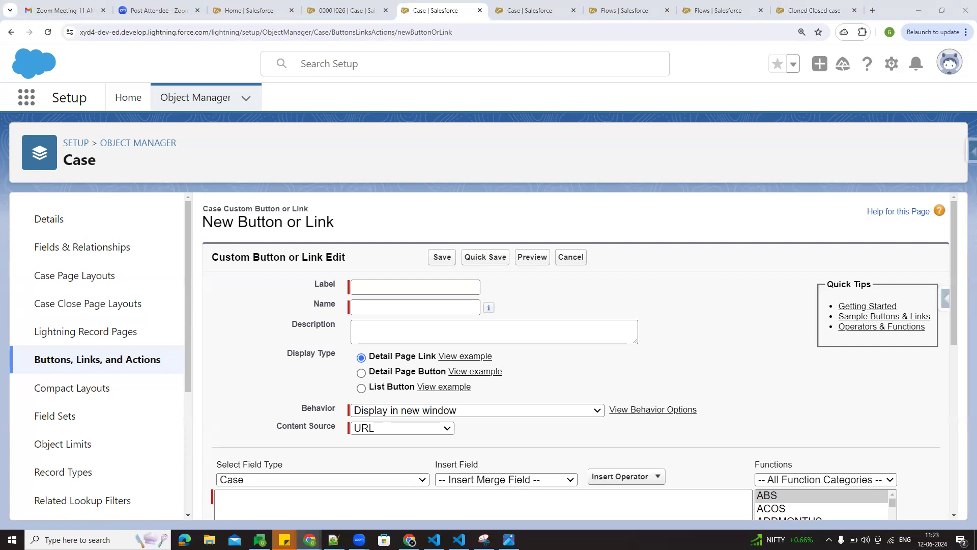
- Copy the flow's name, Cloned Closed case, from Flow Builder and use it as the new custom button's label
click(816, 8)
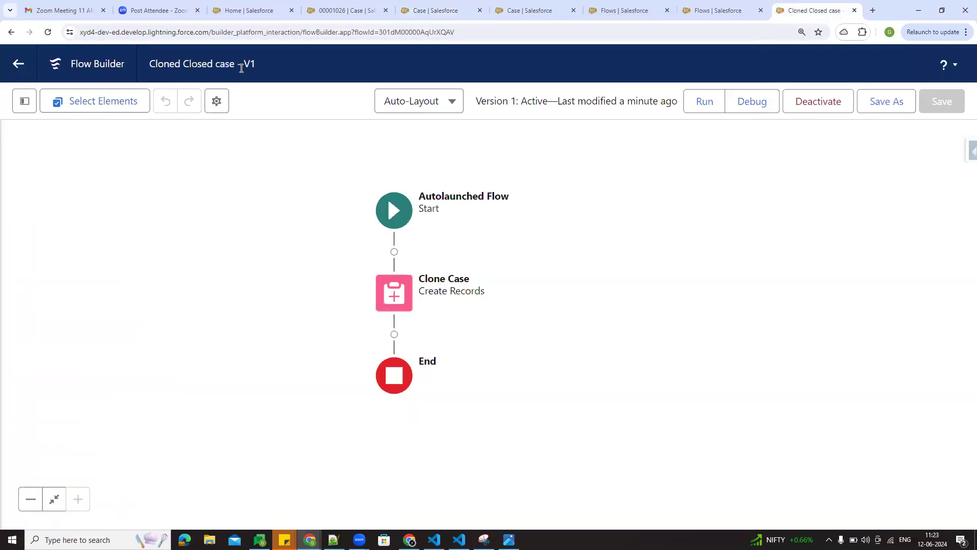
drag(235, 66, 152, 67)
key(ctrl+c)
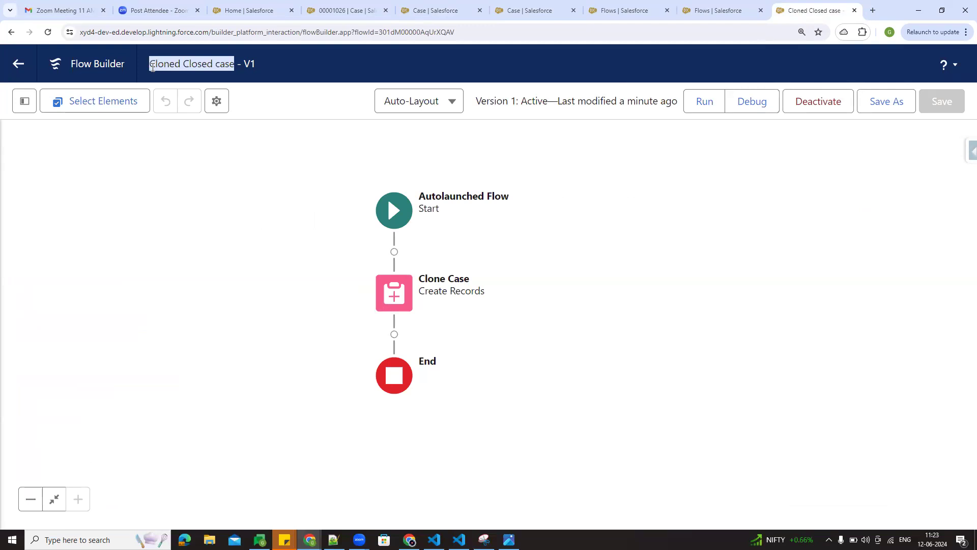
click(455, 8)
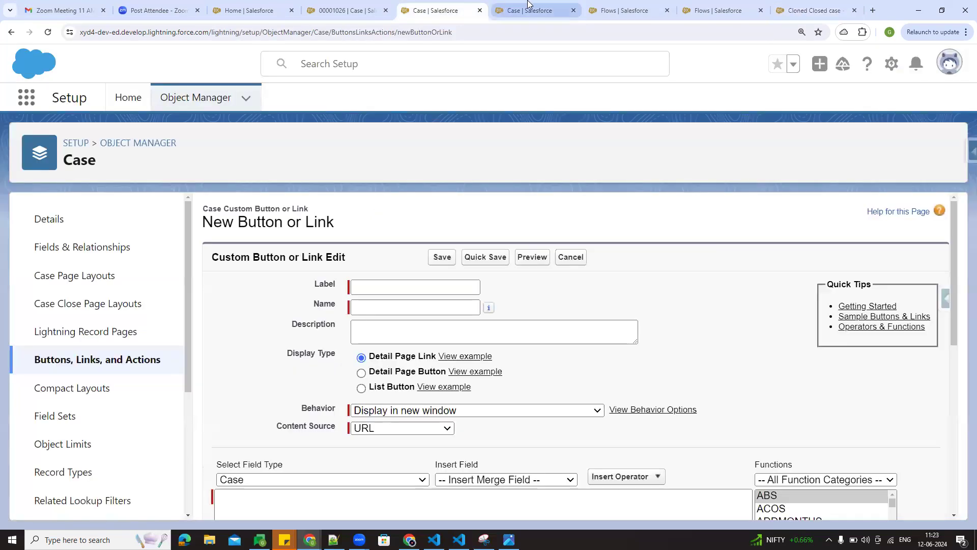
click(415, 287)
key(ctrl+v)
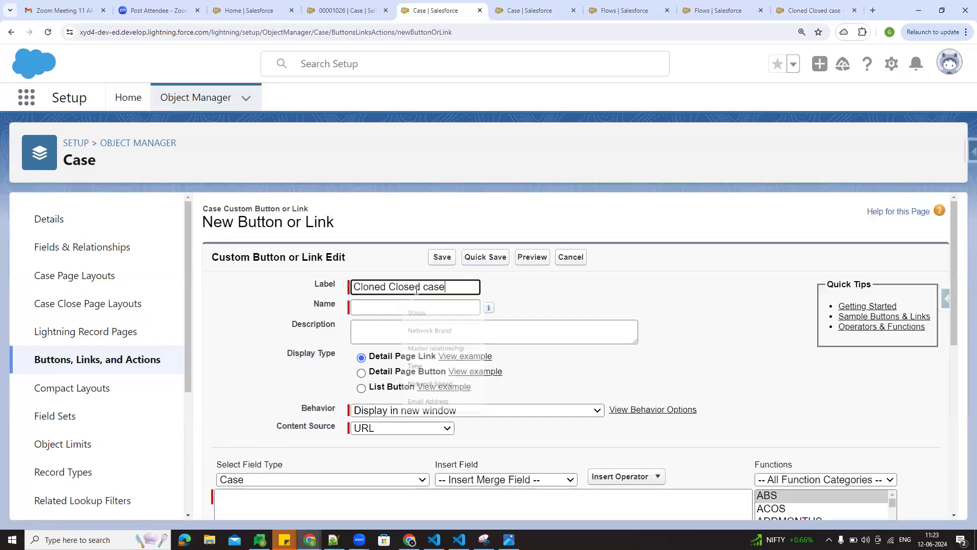
- Fill in the button's name from its label as Cloned_Closed_case and set the Display Type to Detail Page Button
click(611, 285)
scroll(667, 280, down, 1)
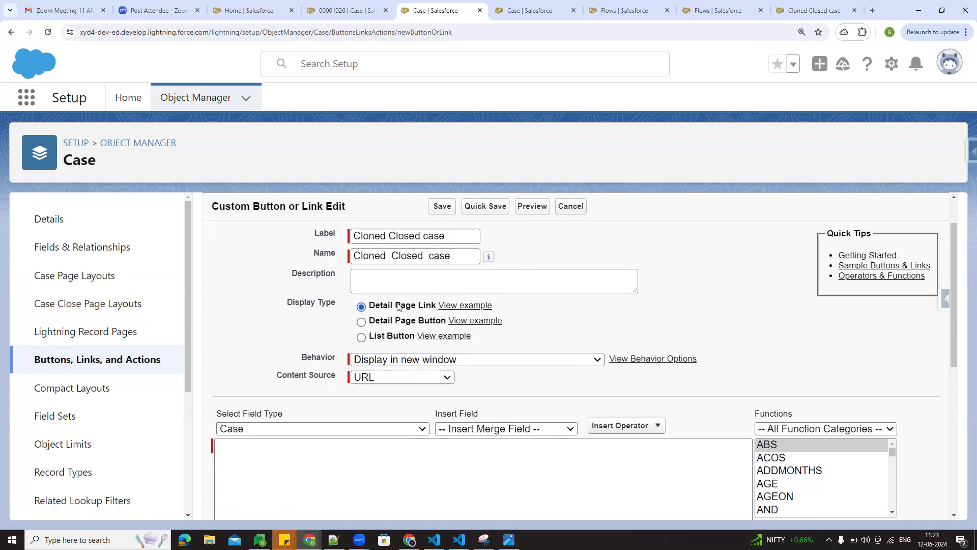
click(390, 337)
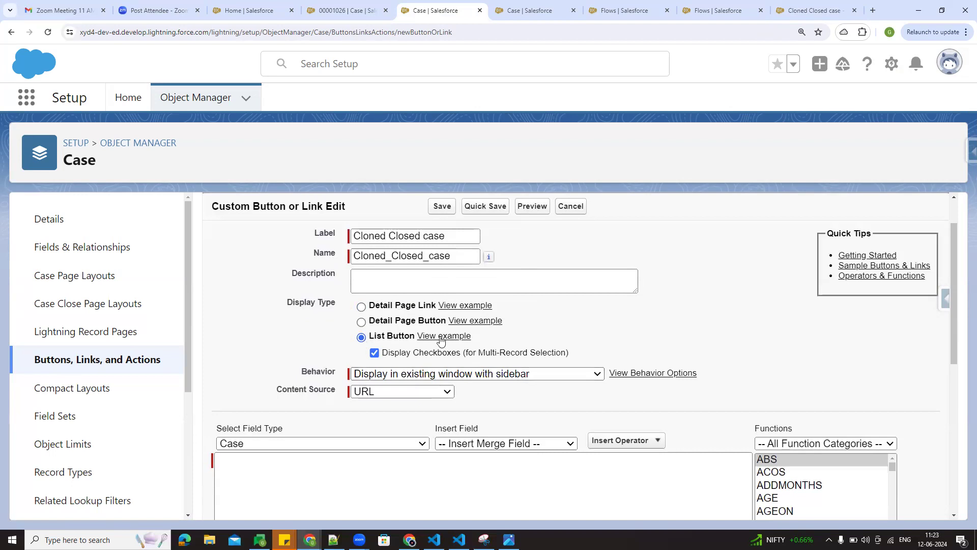
click(361, 322)
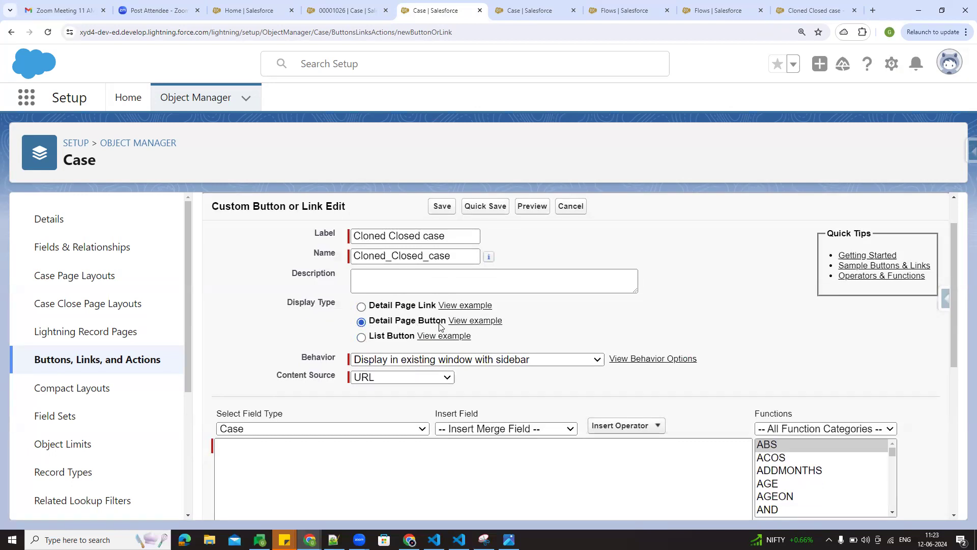
- Compare the examples for the Detail Page Button, Detail Page Link and List Button display types, and end with Detail Page Button selected
click(474, 320)
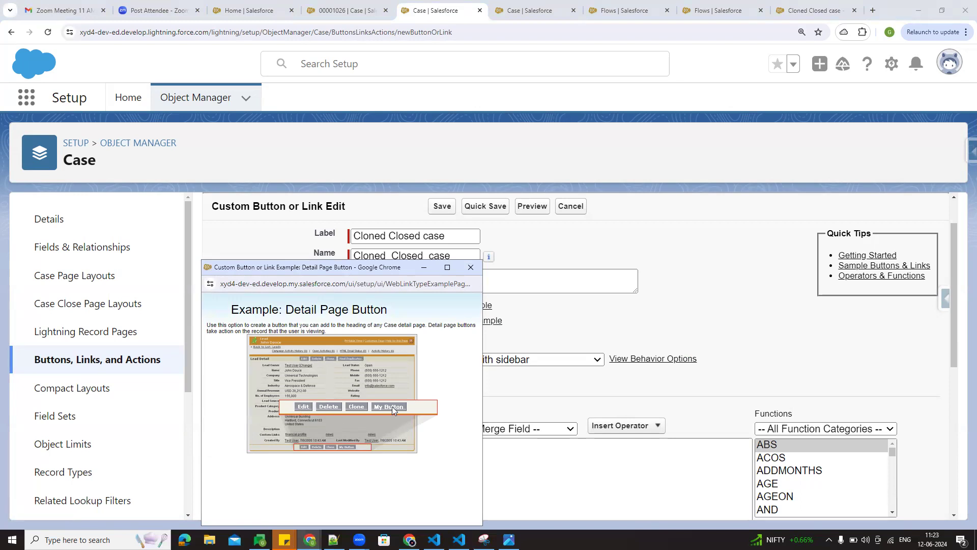
click(470, 267)
click(361, 307)
click(468, 306)
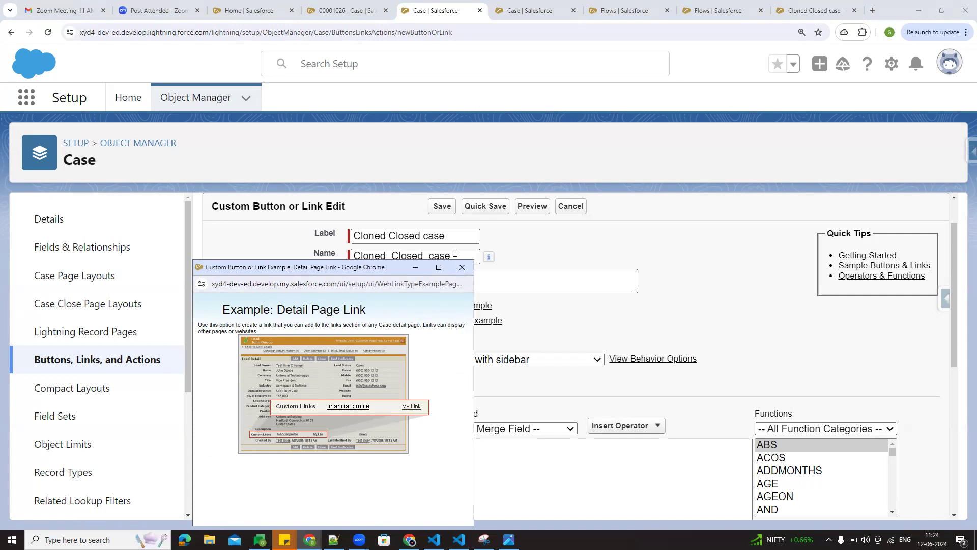
click(462, 267)
click(361, 338)
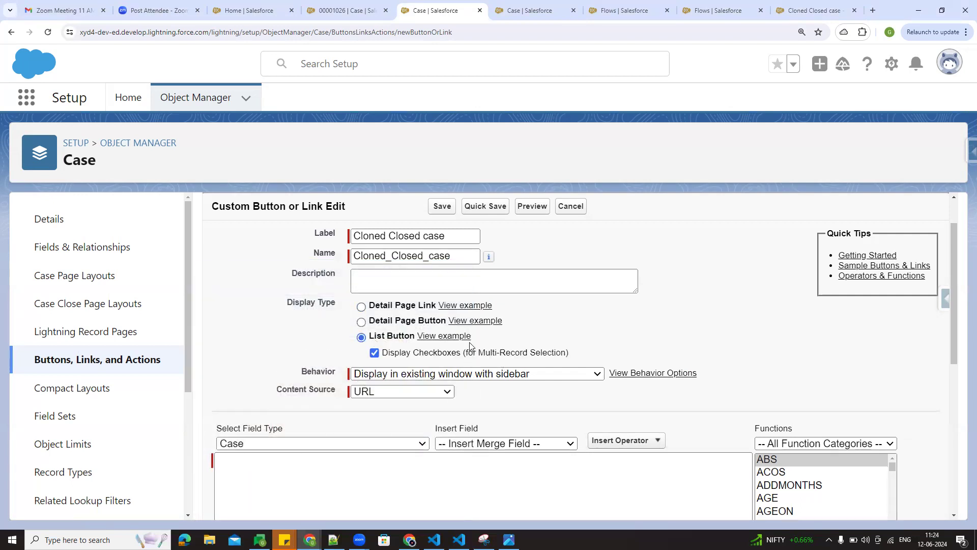
click(453, 336)
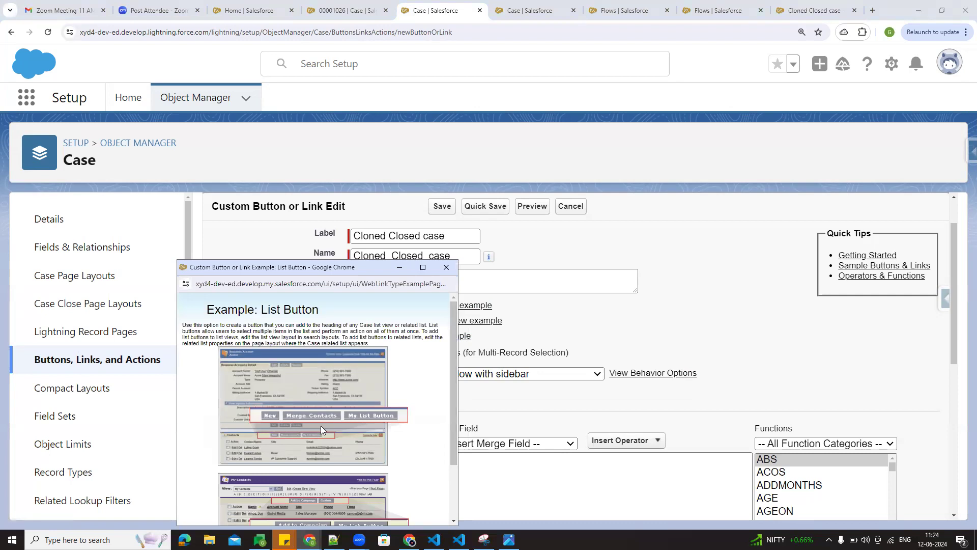
click(446, 268)
click(361, 322)
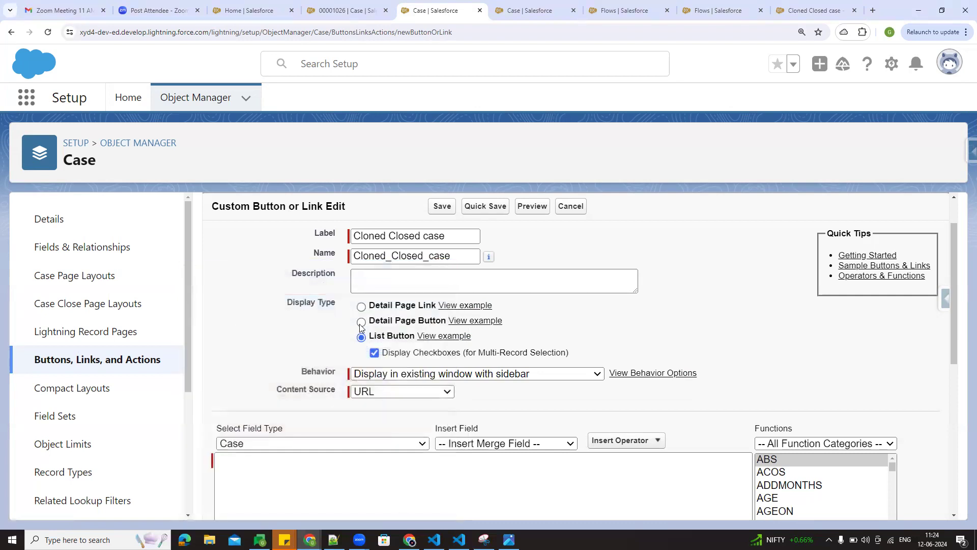
click(474, 320)
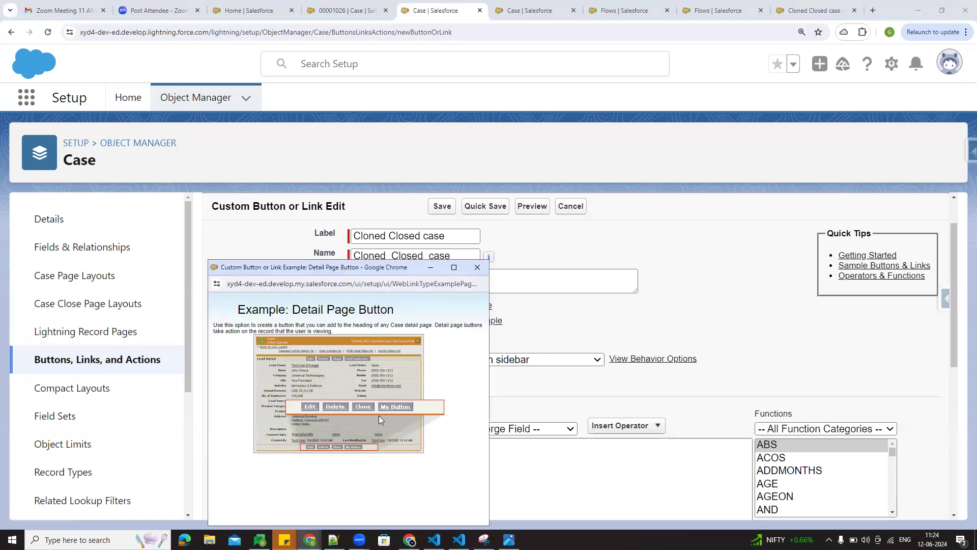
click(477, 267)
- Look over the button's URL editor and set its Behavior to Display in new window
scroll(695, 322, down, 1)
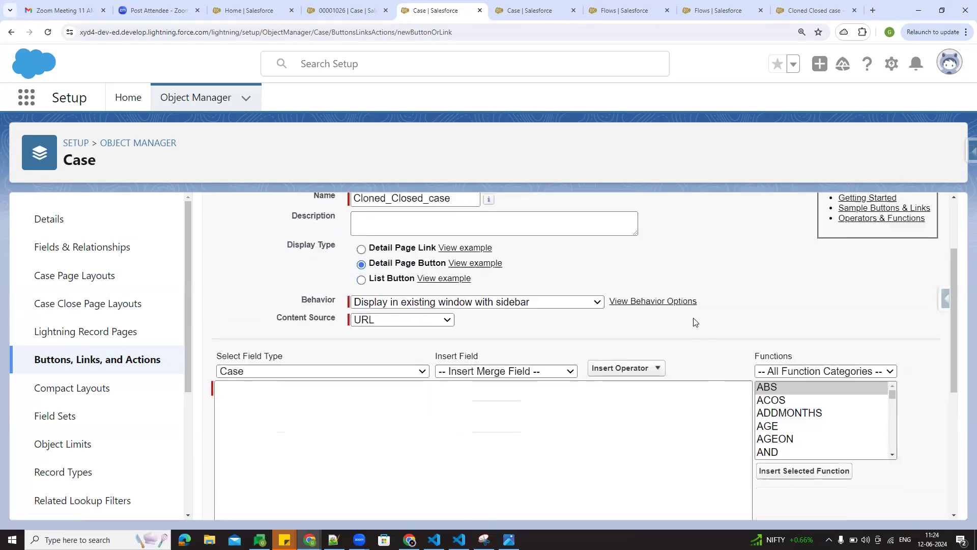
scroll(696, 322, down, 1)
drag(304, 252, 336, 256)
click(386, 456)
scroll(386, 456, up, 1)
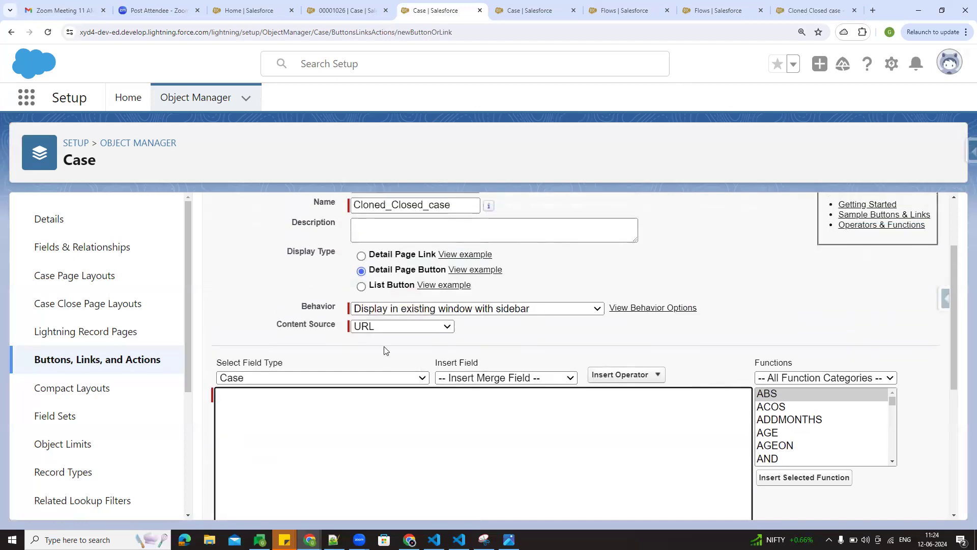
click(511, 314)
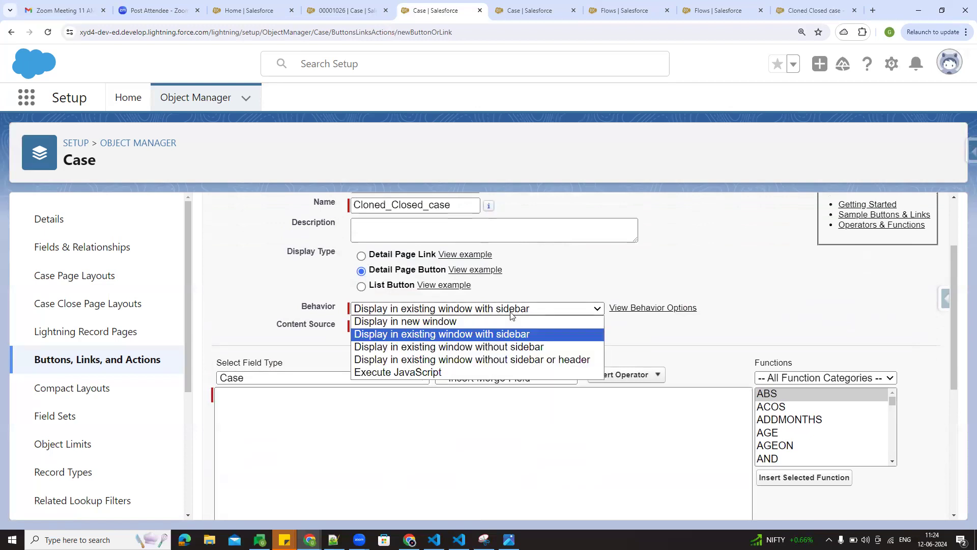
click(425, 326)
- Review the available actions on the Design issue with mechanical rotor case record, and return to the custom button setup
click(346, 10)
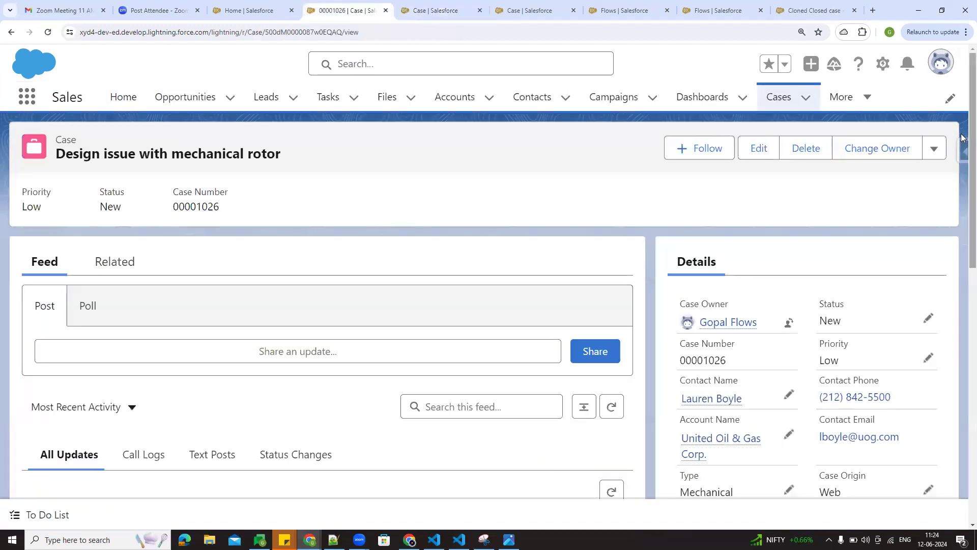
click(933, 155)
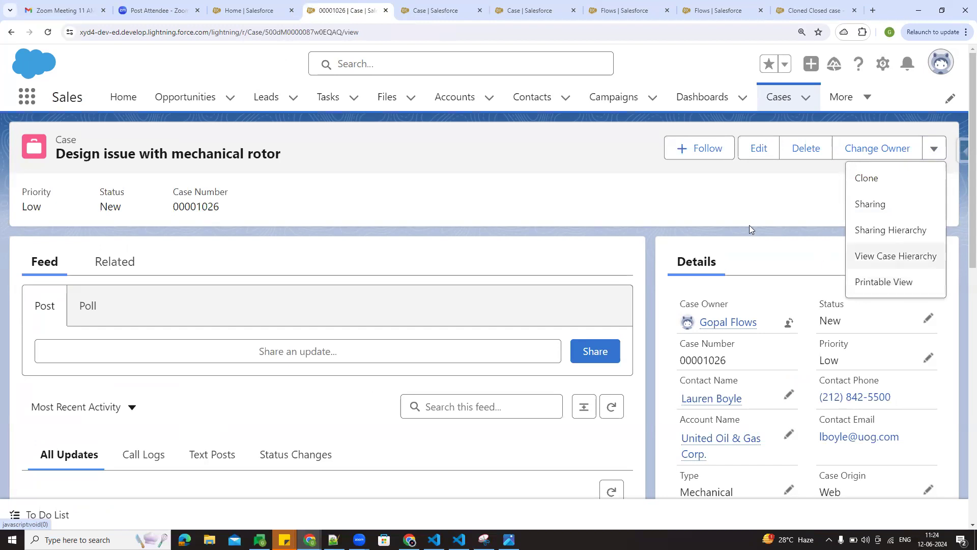
click(430, 8)
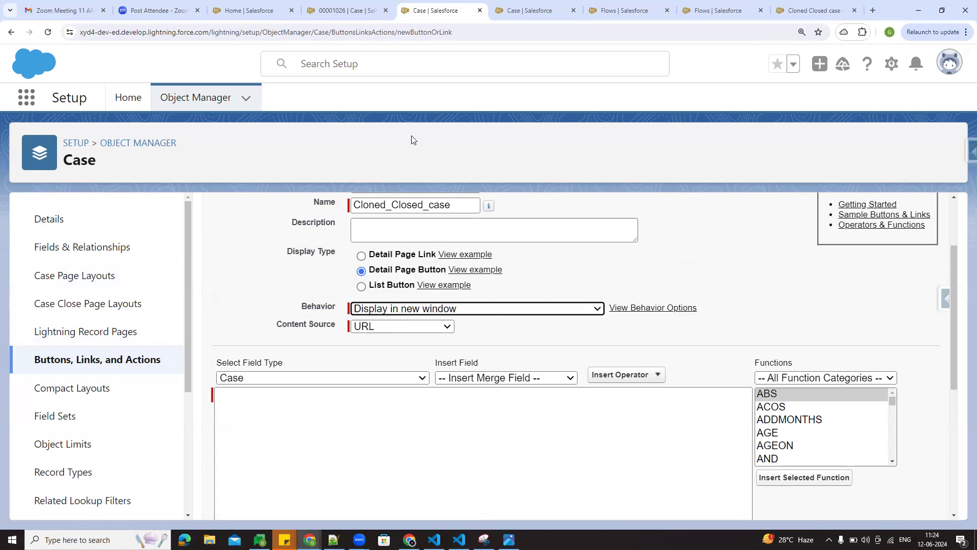
click(357, 13)
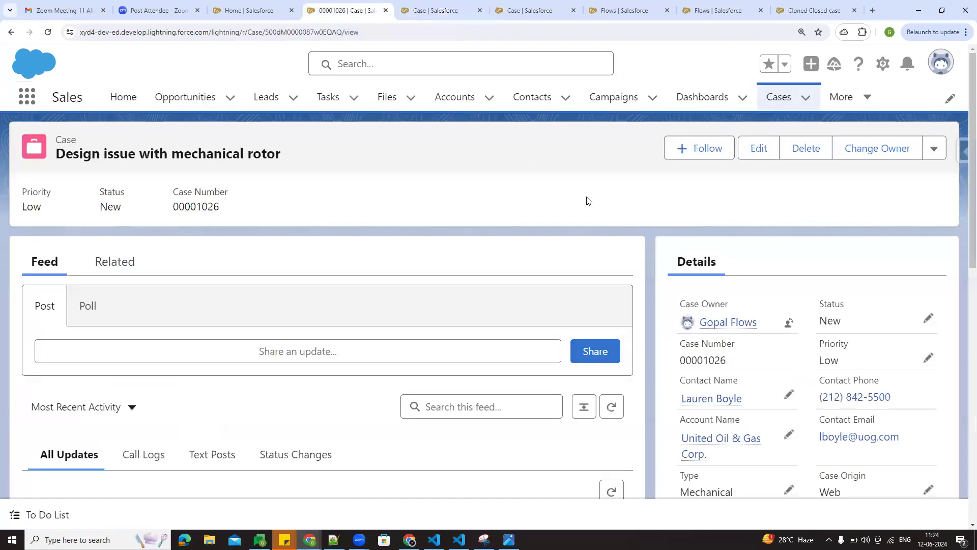
mouse_move(357, 13)
mouse_down()
mouse_move(374, 125)
mouse_move(239, 123)
mouse_move(293, 118)
mouse_move(359, 10)
mouse_up()
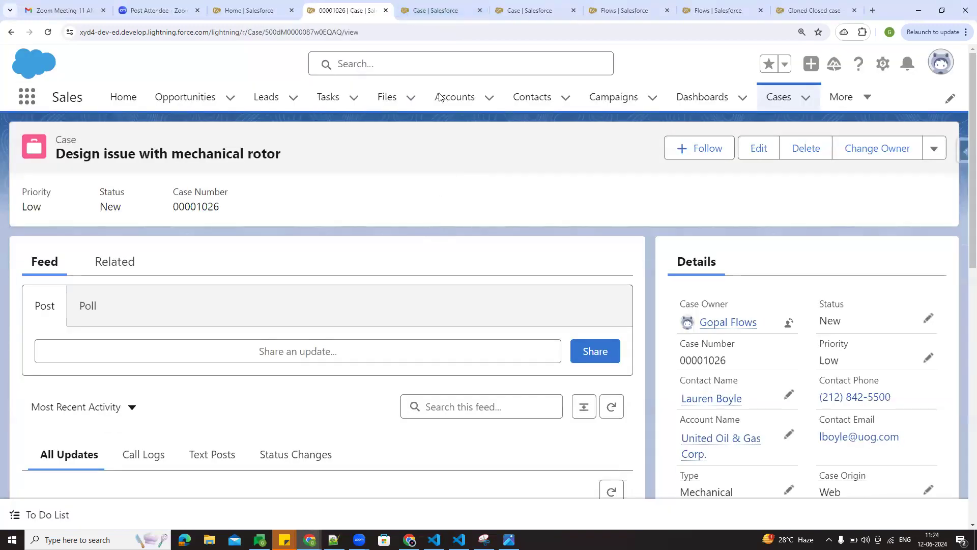
click(435, 9)
- Try the Behavior options for the existing window and choose Display in existing window without sidebar or header
click(478, 311)
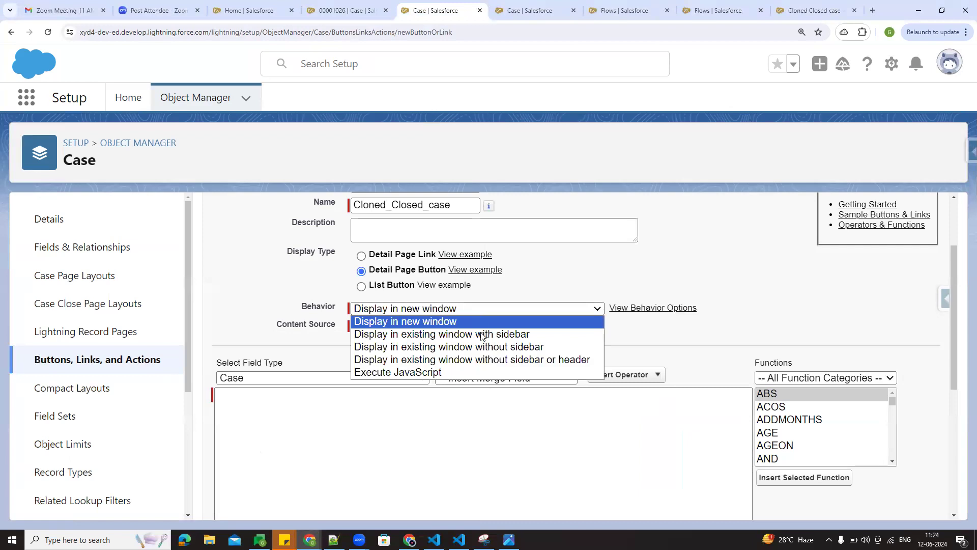
click(488, 360)
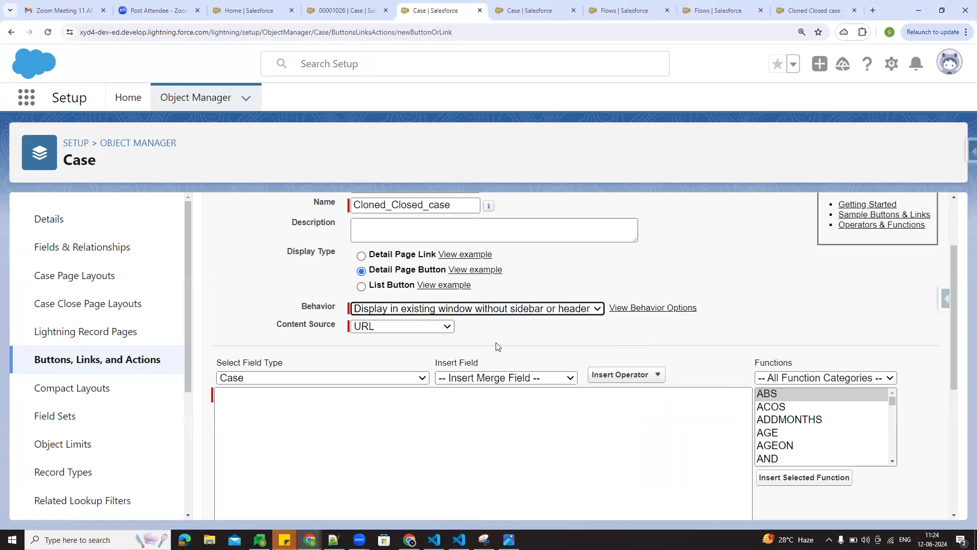
click(521, 310)
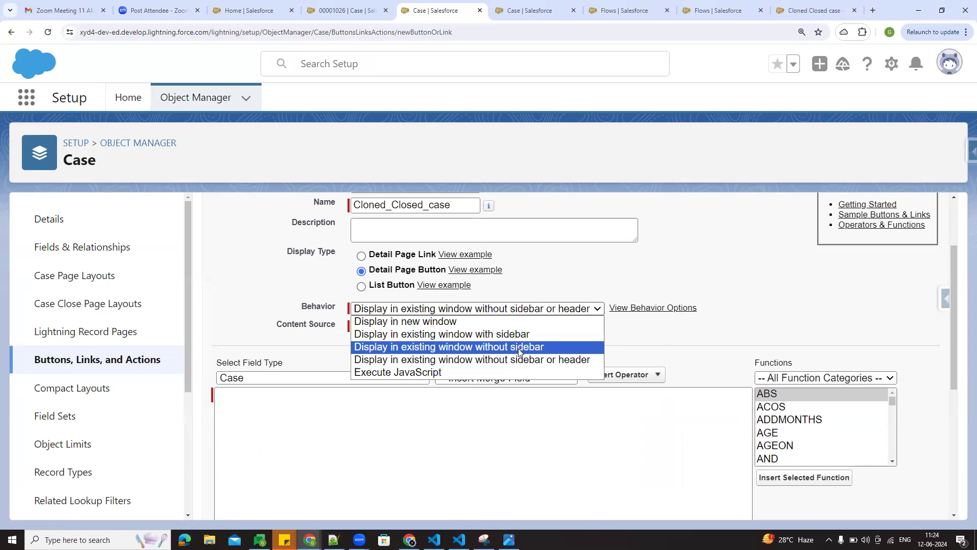
click(518, 348)
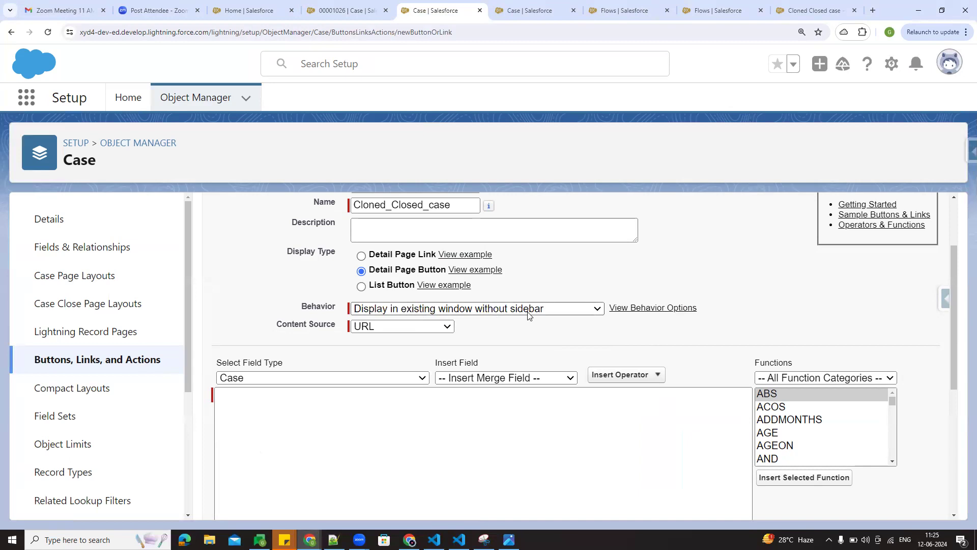
click(527, 315)
click(532, 356)
- Try the Execute JavaScript behavior for the button, and restore Display in existing window without sidebar or header
key(ctrl+shift+Tab)
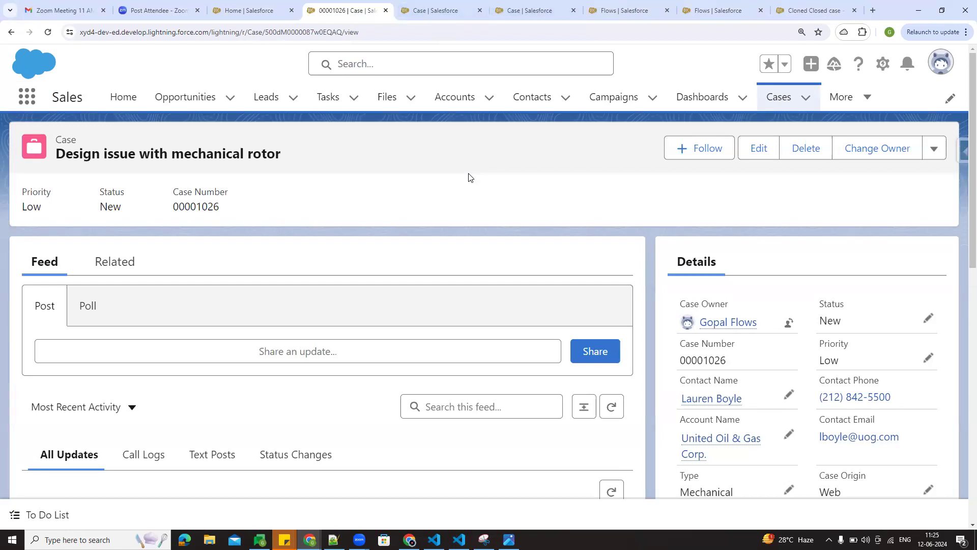
click(472, 11)
click(479, 309)
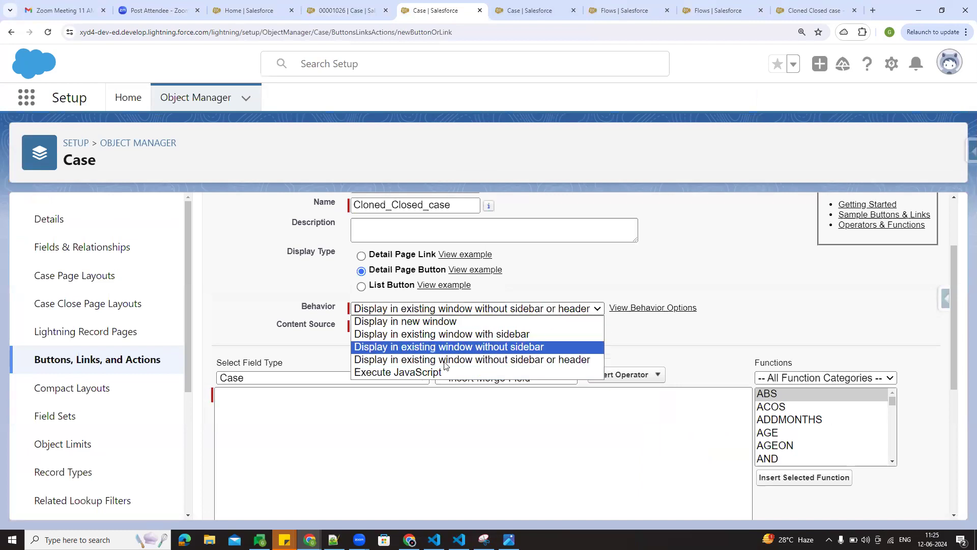
click(430, 371)
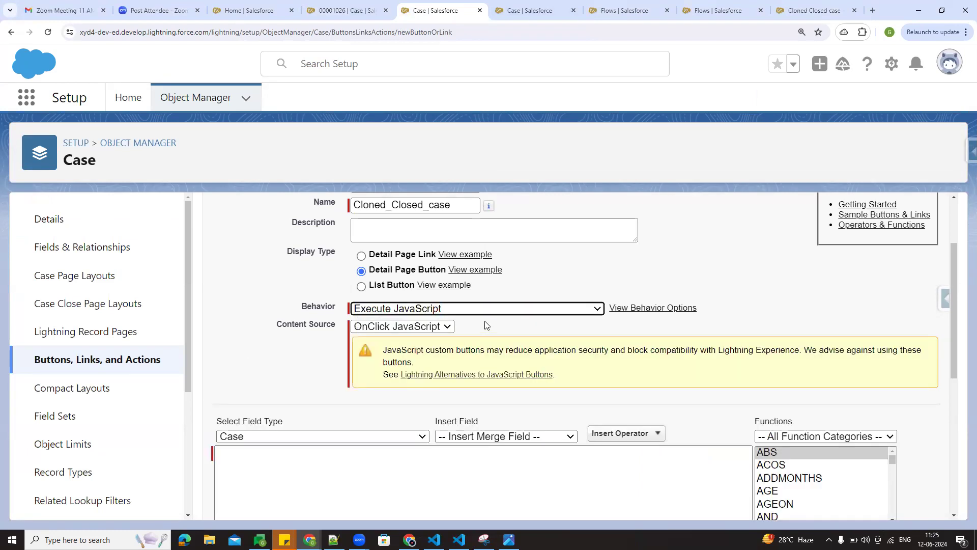
scroll(547, 344, down, 1)
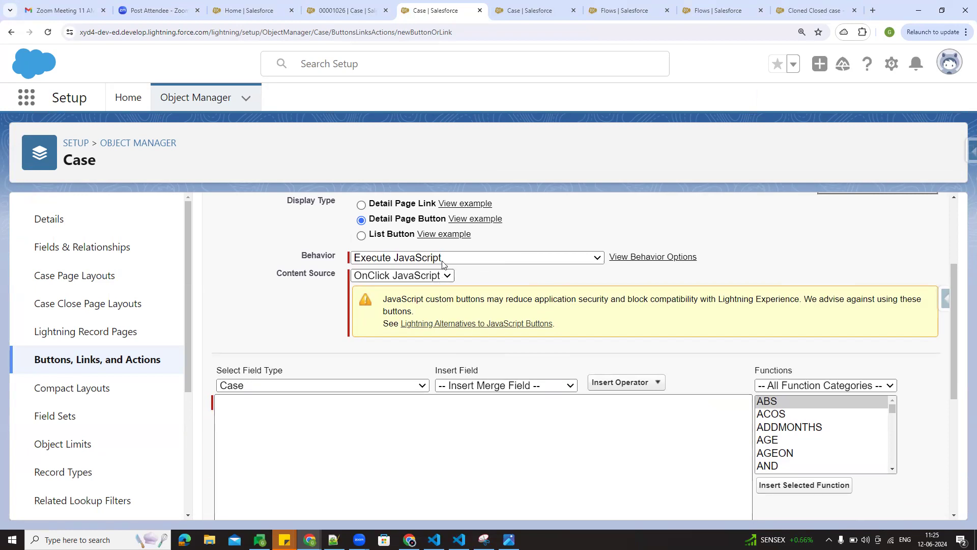
click(473, 257)
click(463, 309)
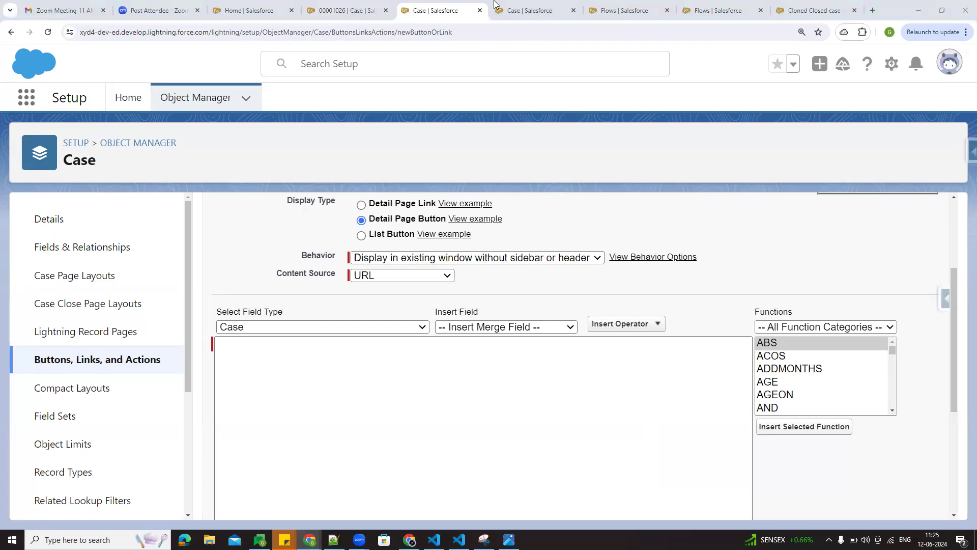
- Refresh the All Flows list in Setup and close the duplicate Flows browser tab
click(623, 10)
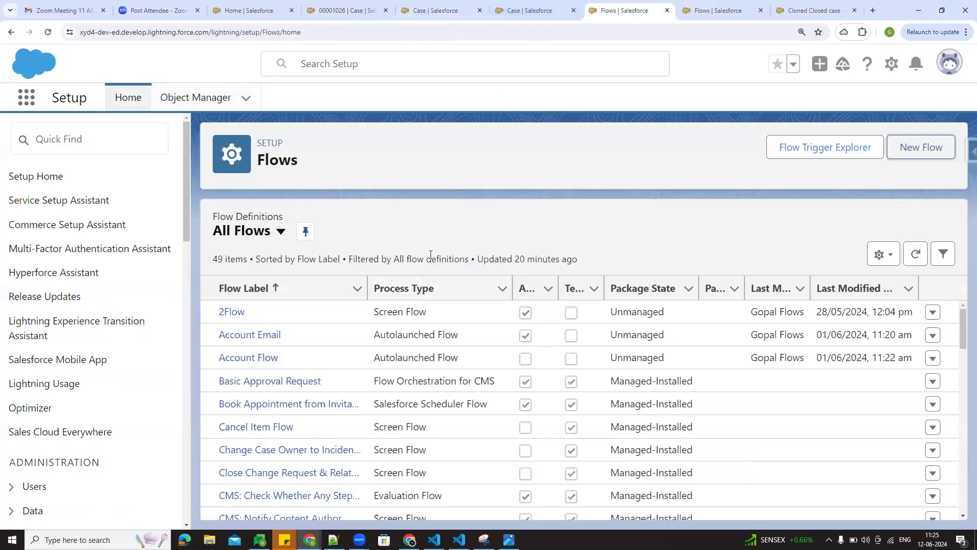
click(915, 254)
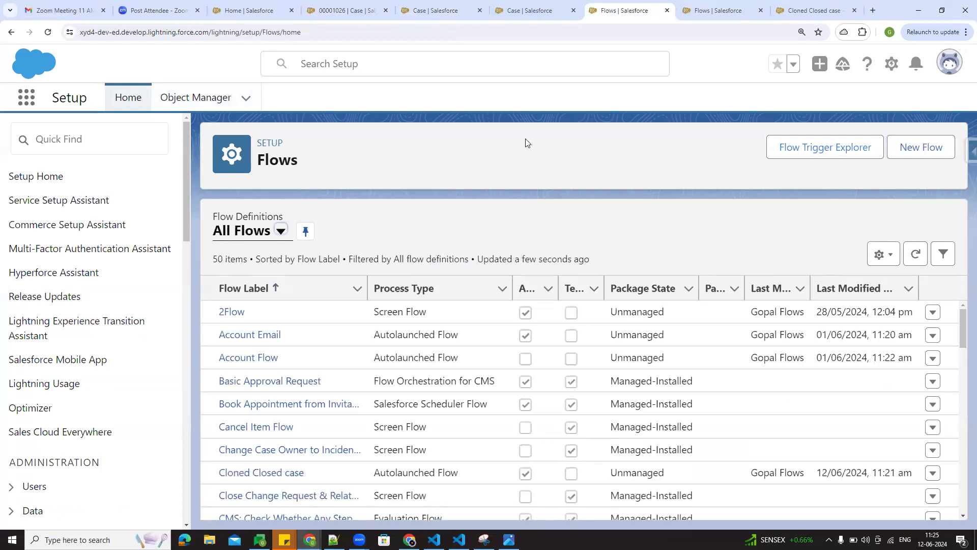
click(740, 6)
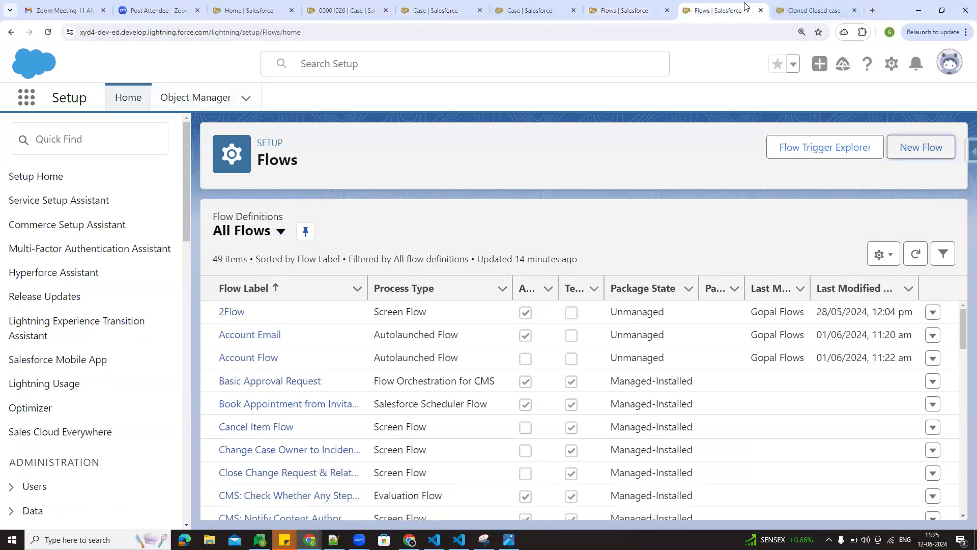
click(761, 10)
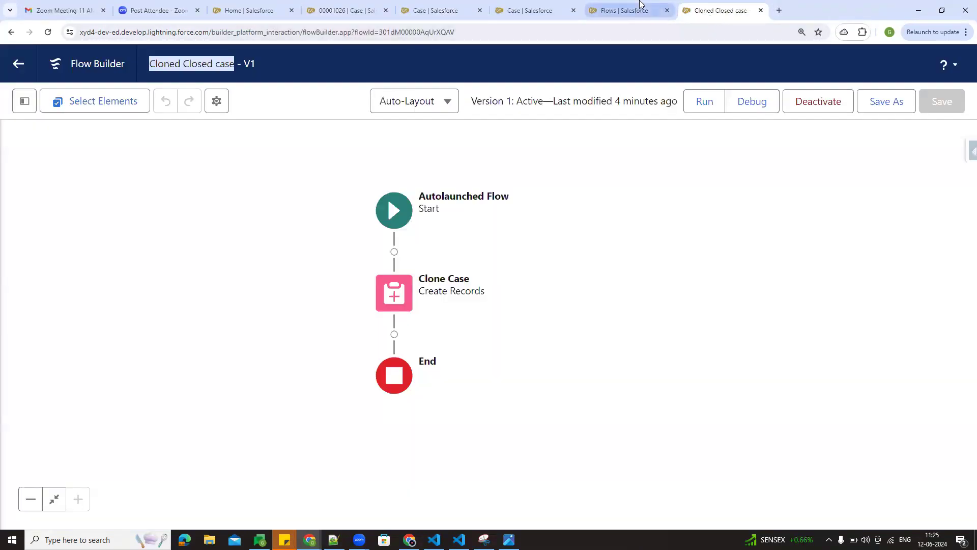
- Return to the Flows list and locate the Cloned Closed case flow's row
click(640, 5)
scroll(336, 505, down, 4)
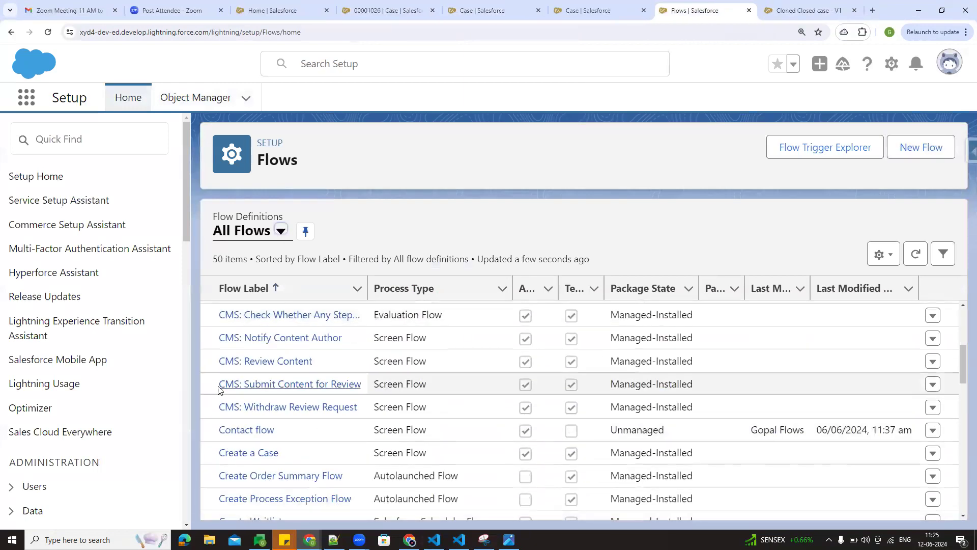
scroll(338, 489, down, 4)
scroll(341, 461, up, 3)
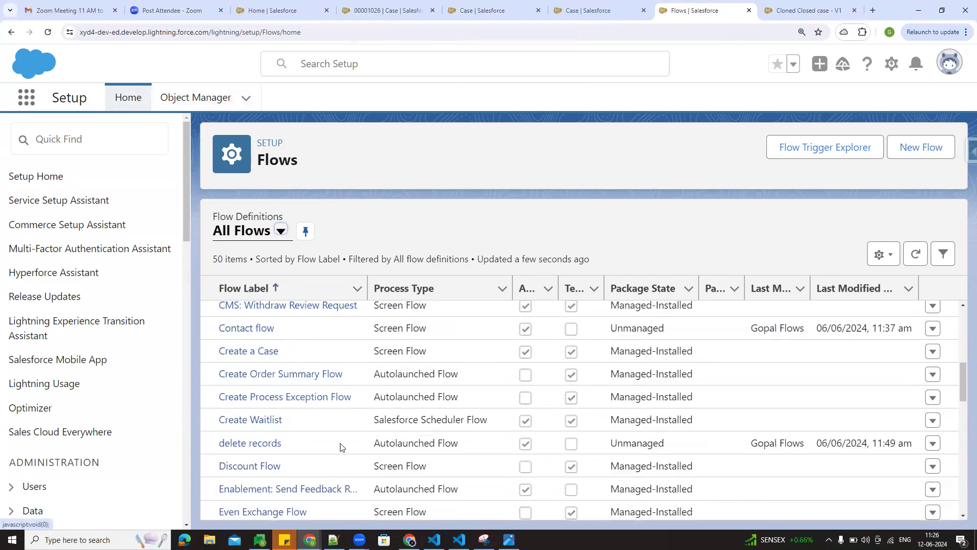
scroll(313, 384, up, 1)
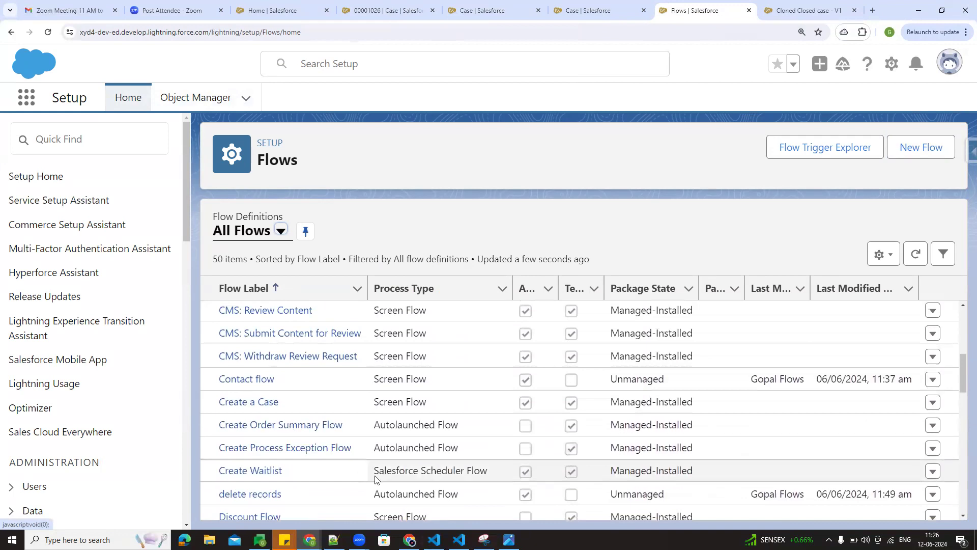
scroll(346, 438, up, 3)
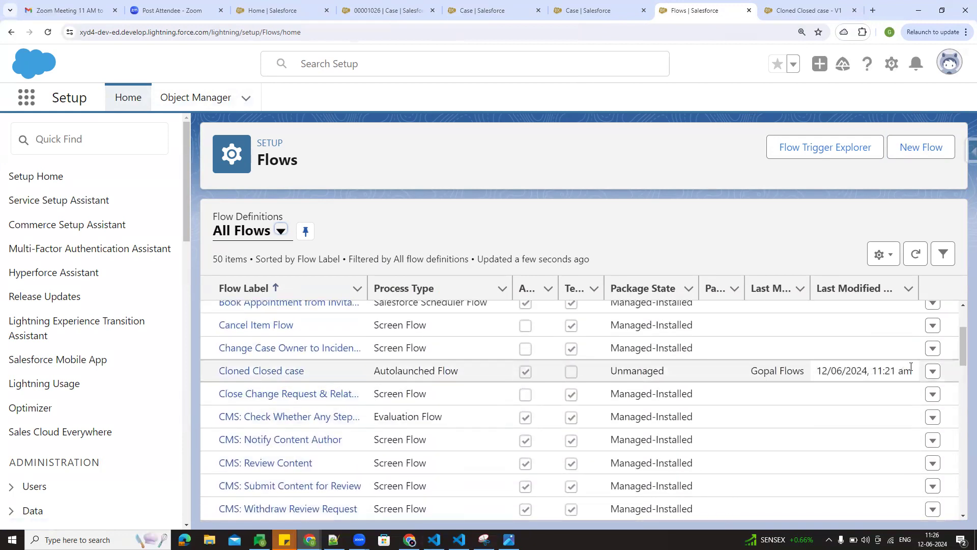
- Open the details and versions of the Cloned Closed case flow and copy its URL, /flow/Cloned_Closed_case
click(933, 373)
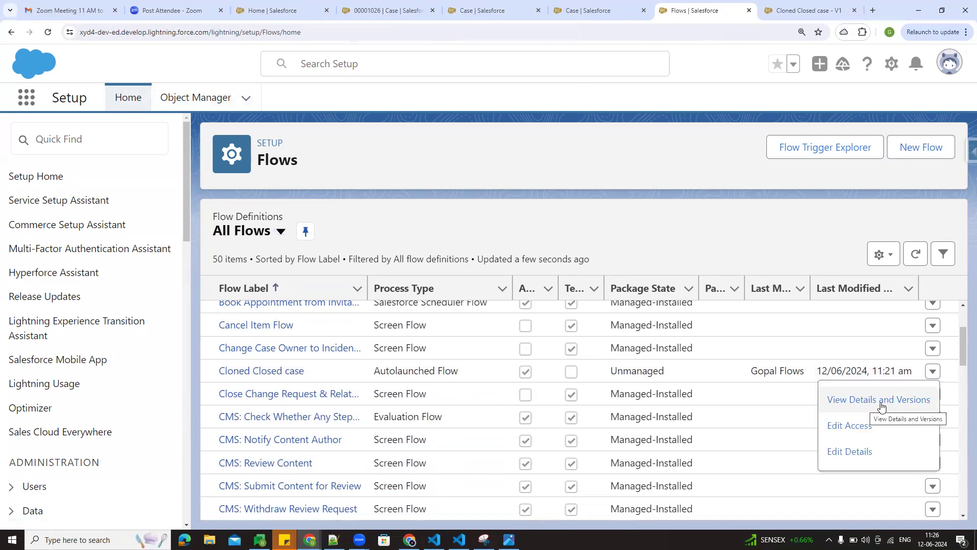
click(888, 400)
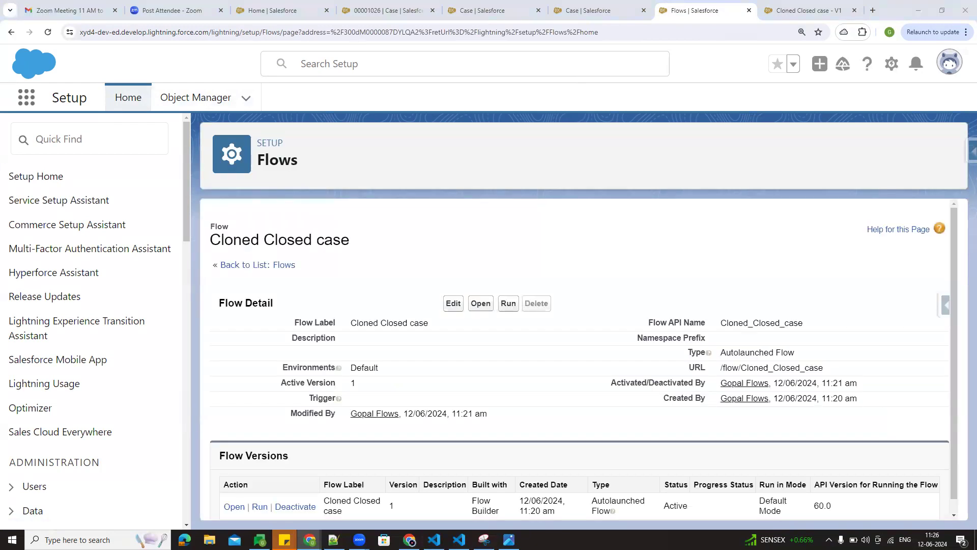
scroll(458, 325, down, 1)
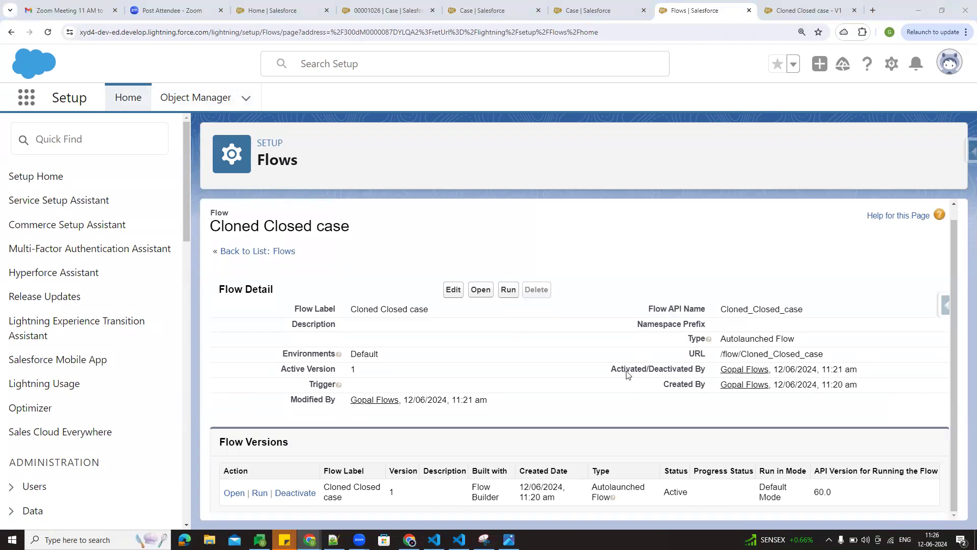
drag(731, 353, 836, 356)
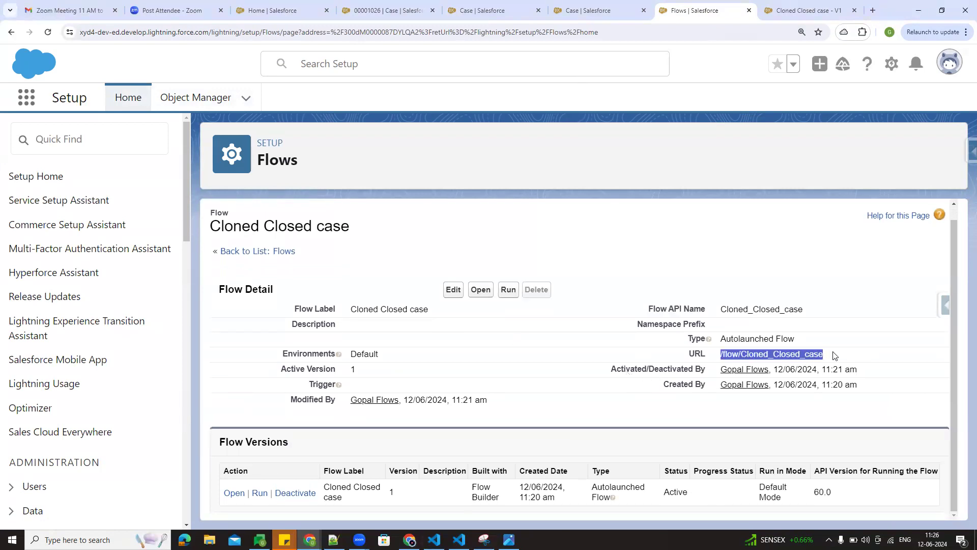
click(732, 352)
drag(721, 354, 826, 355)
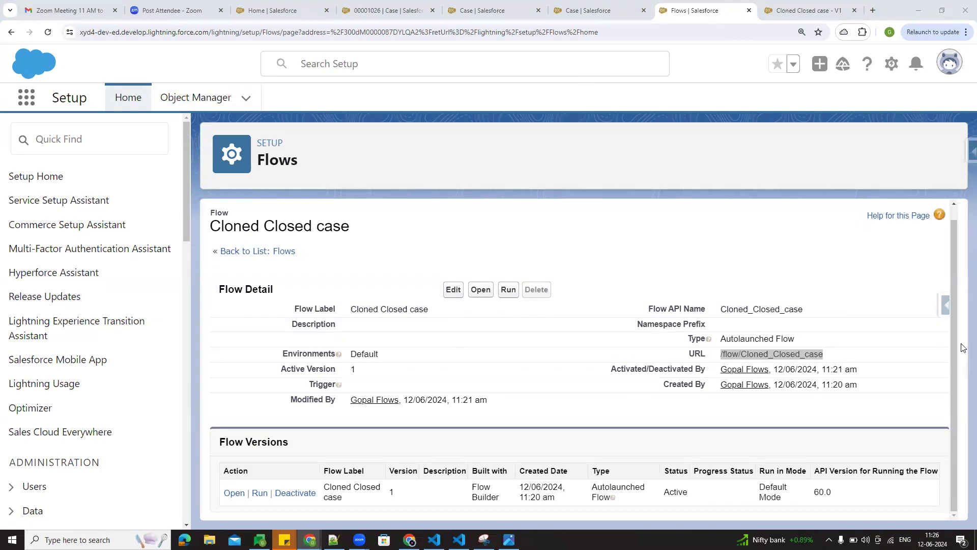
click(849, 360)
triple_click(790, 352)
key(ctrl+c)
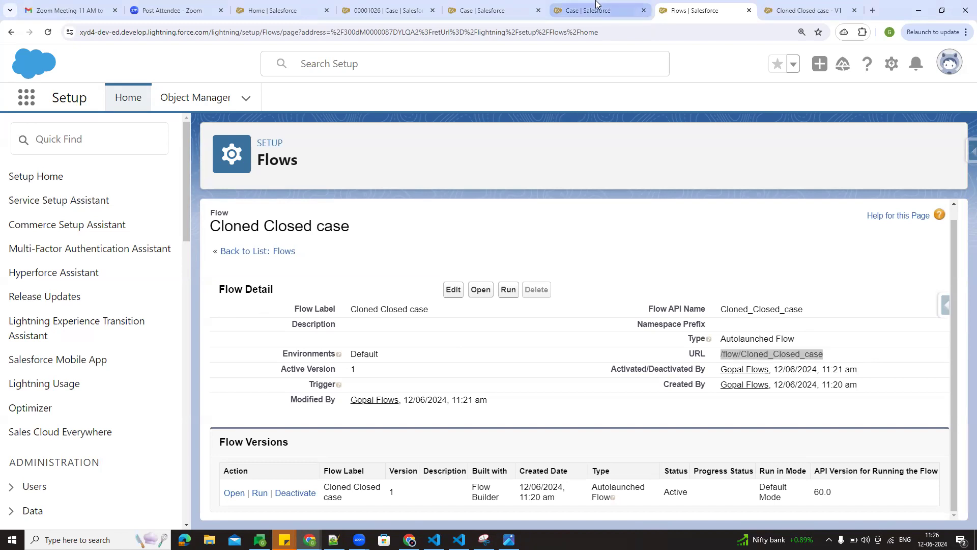
- Paste the copied flow URL /flow/Cloned_Closed_case into the formula editor of the new Case detail page button
click(486, 10)
click(418, 391)
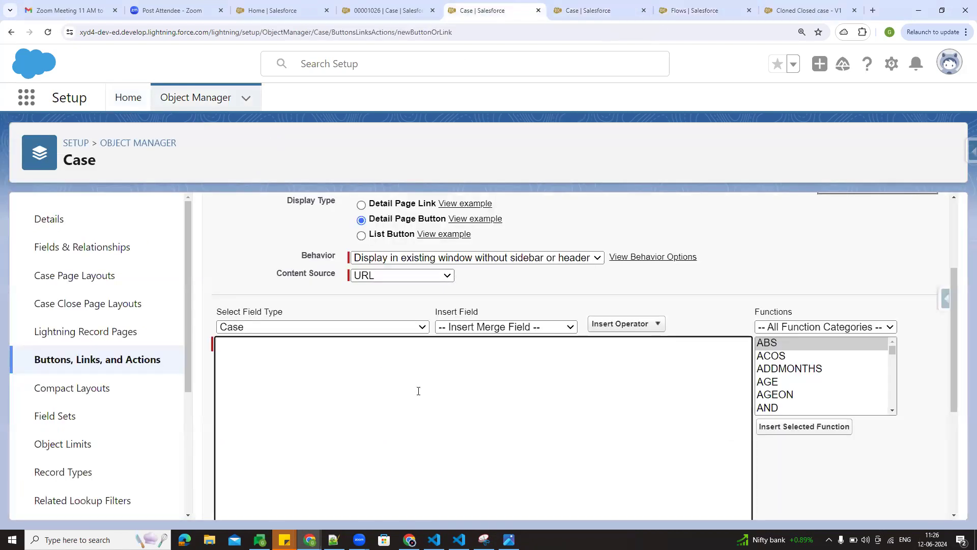
key(ctrl+v)
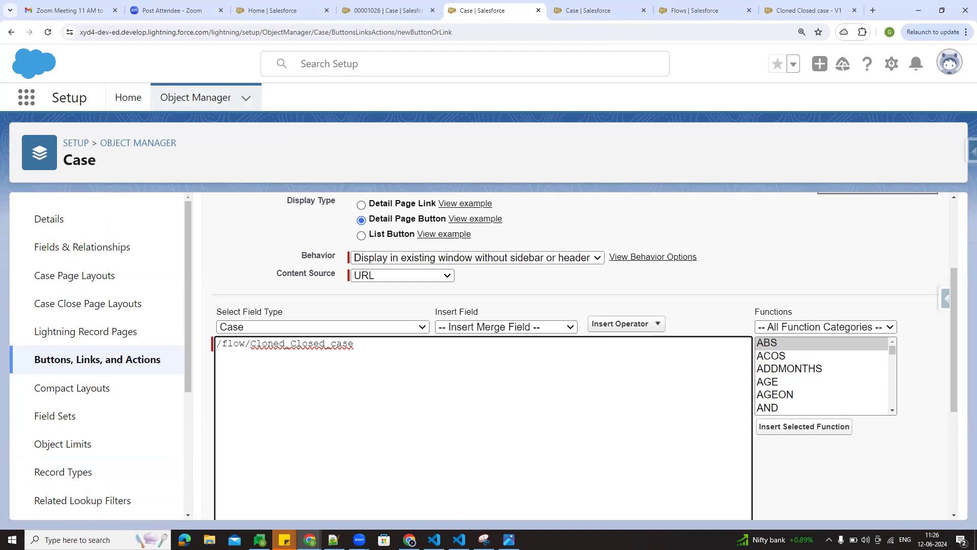
key(alt+Tab)
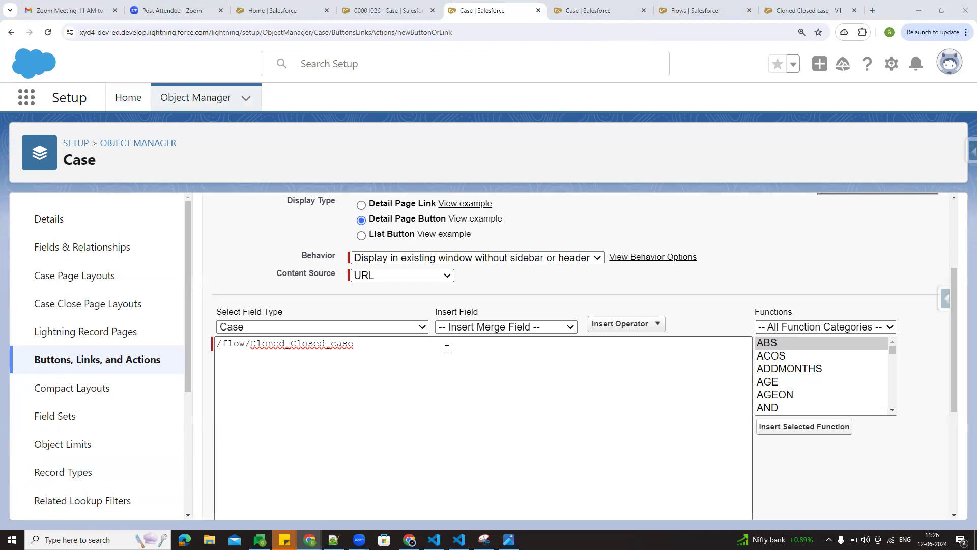
click(415, 6)
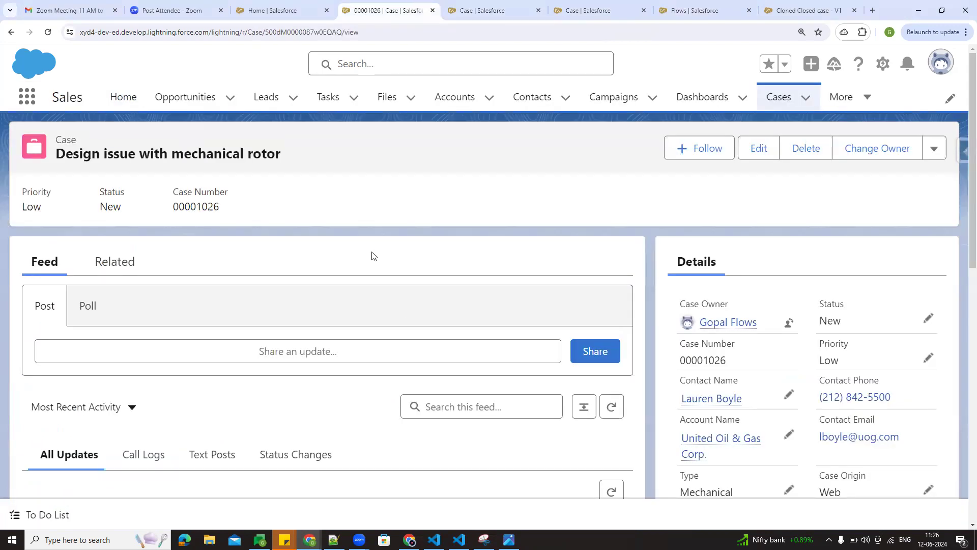
click(693, 6)
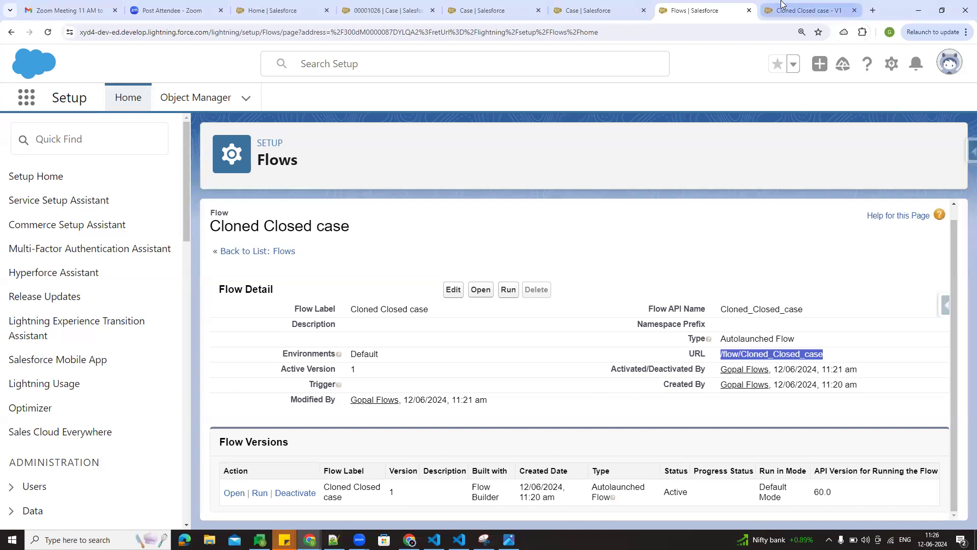
click(830, 12)
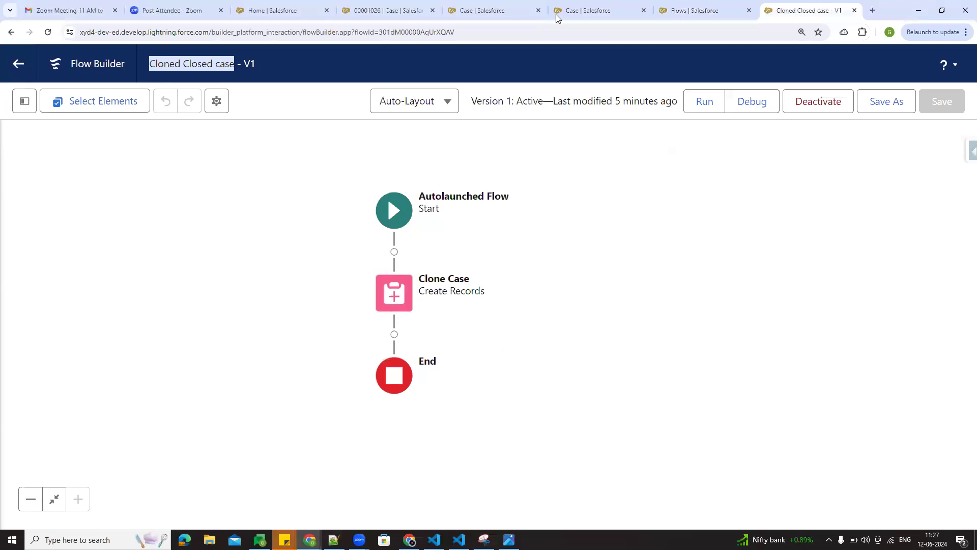
click(465, 10)
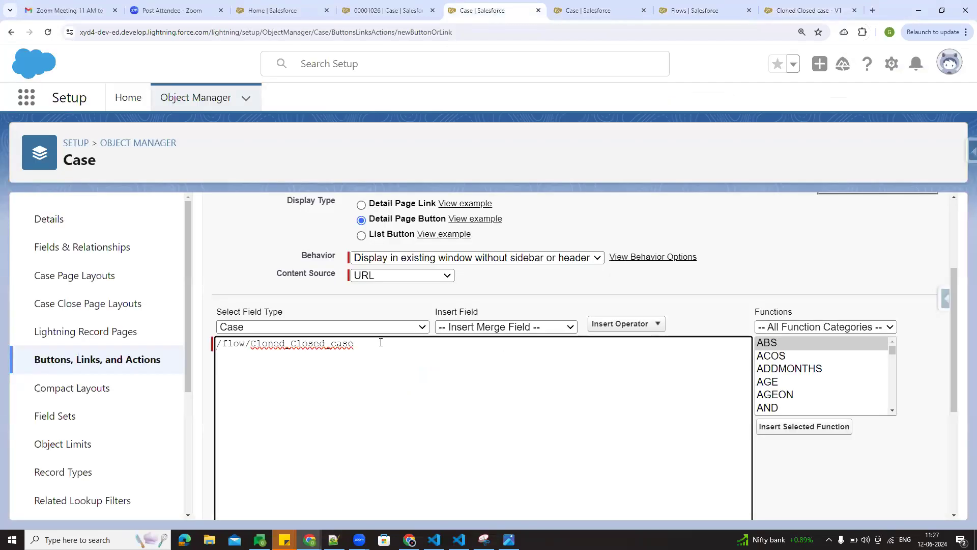
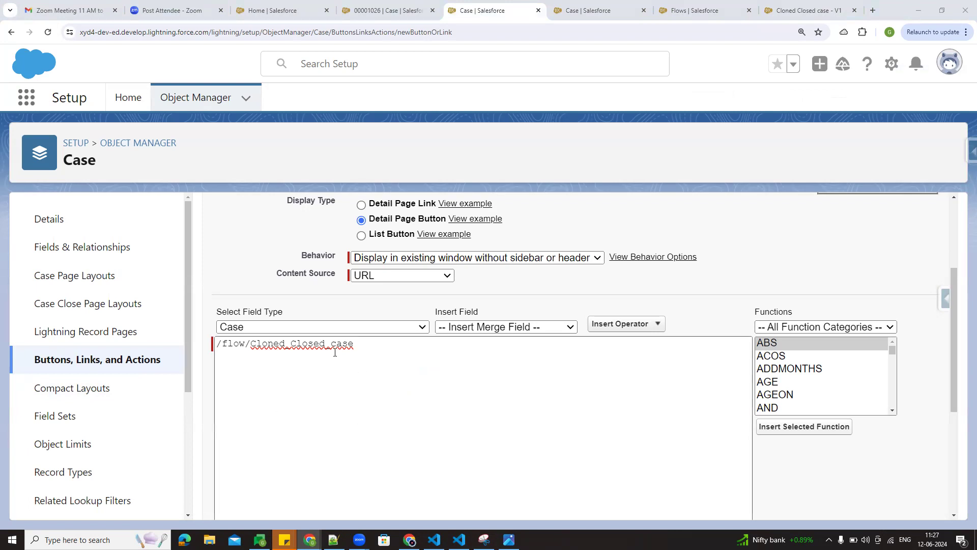
scroll(377, 336, up, 3)
scroll(390, 308, down, 3)
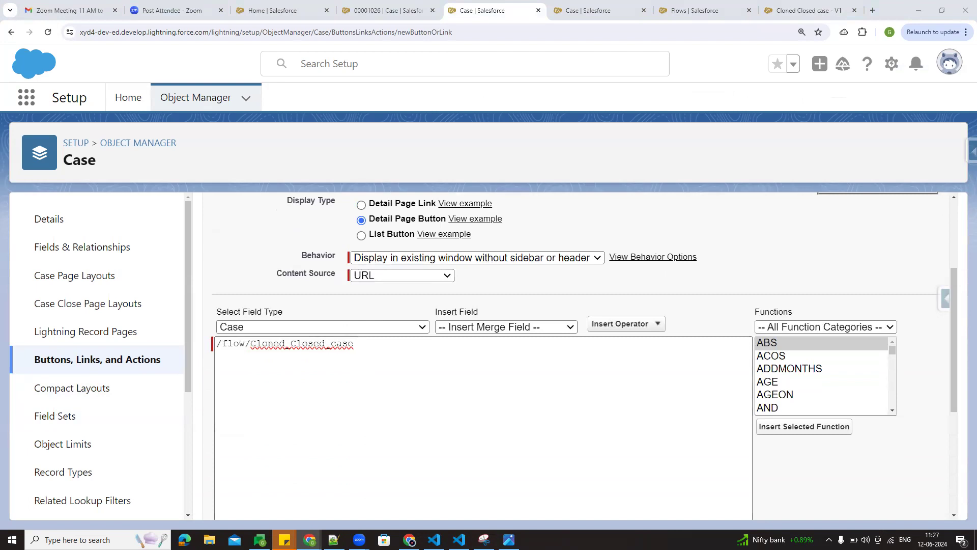
- Add a question mark after the flow URL and view the variables assigned in the flow's Clone Case element
click(377, 349)
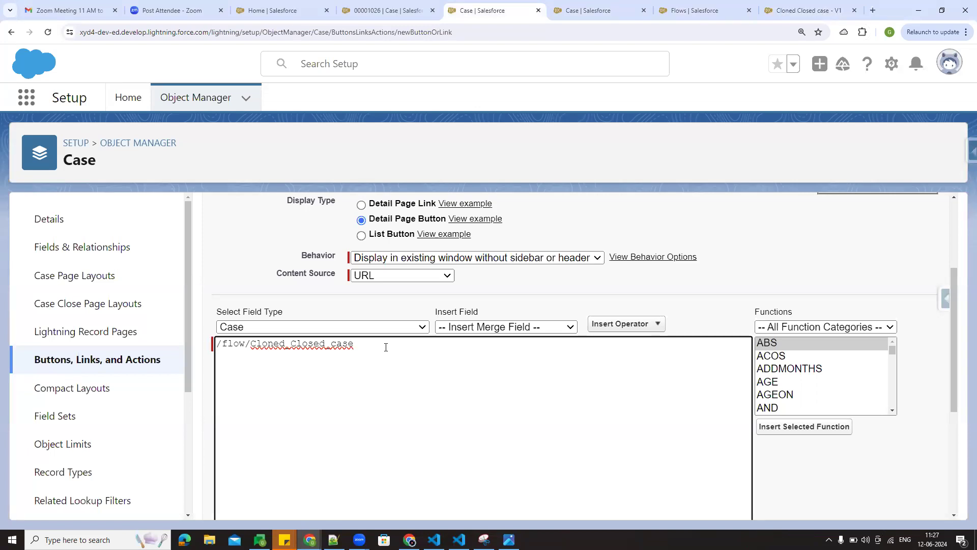
text(?)
click(683, 14)
click(783, 5)
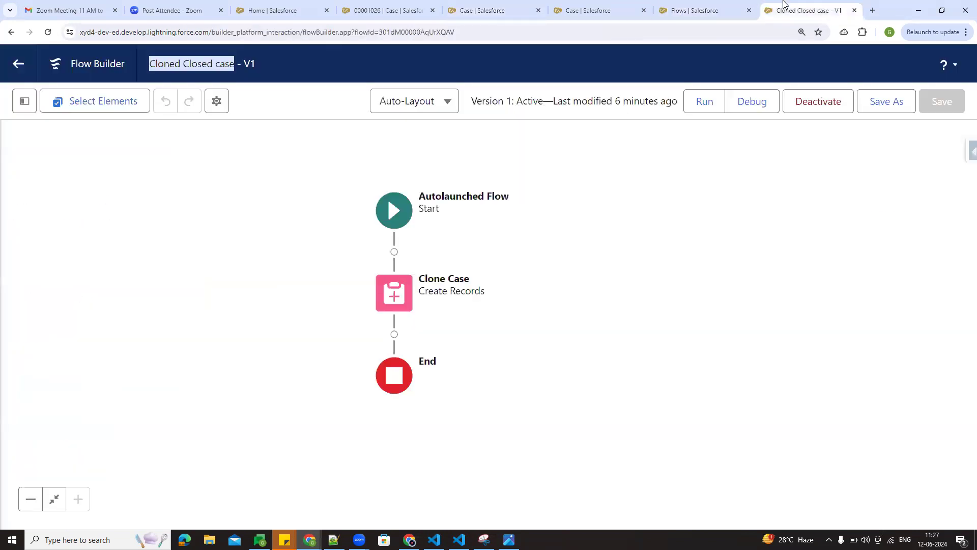
click(391, 297)
scroll(593, 333, down, 4)
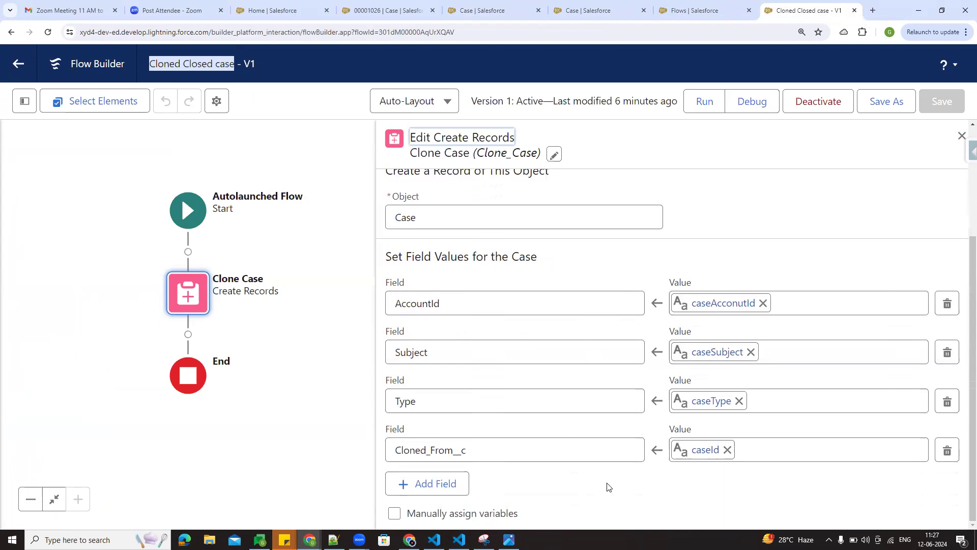
- Append the parameter caseId={!Case.Id} to the Case button's URL after the question mark
click(591, 7)
click(515, 7)
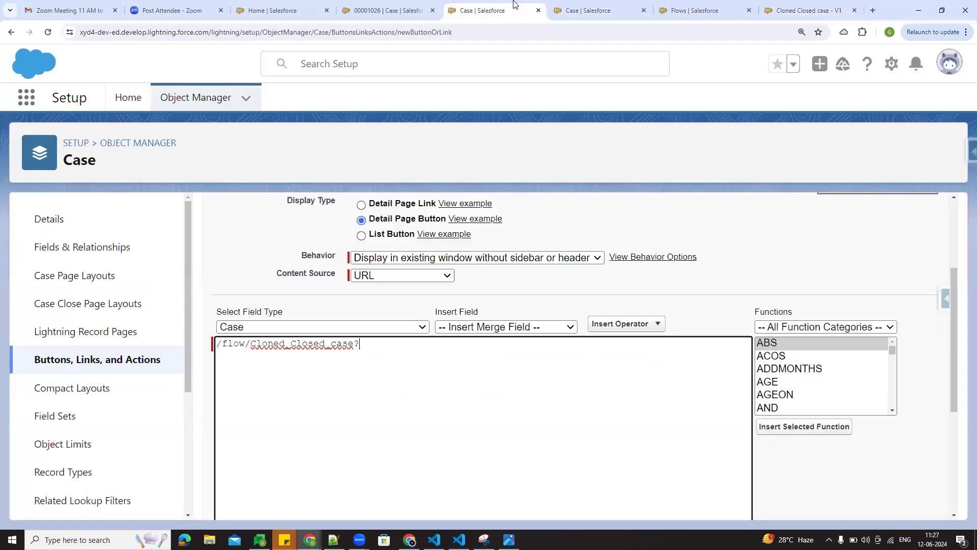
text(caseId=)
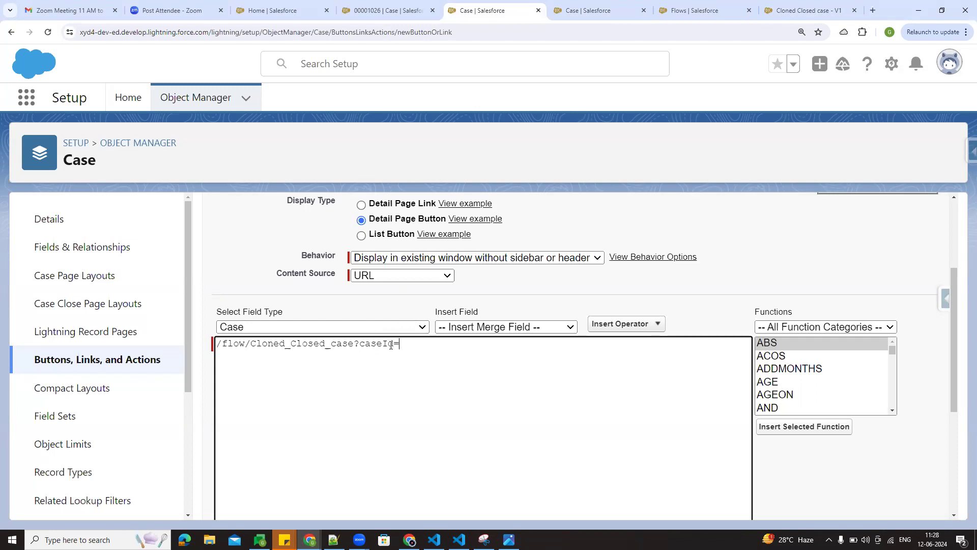
text({})
text(!)
text(Case)
text(.Id)
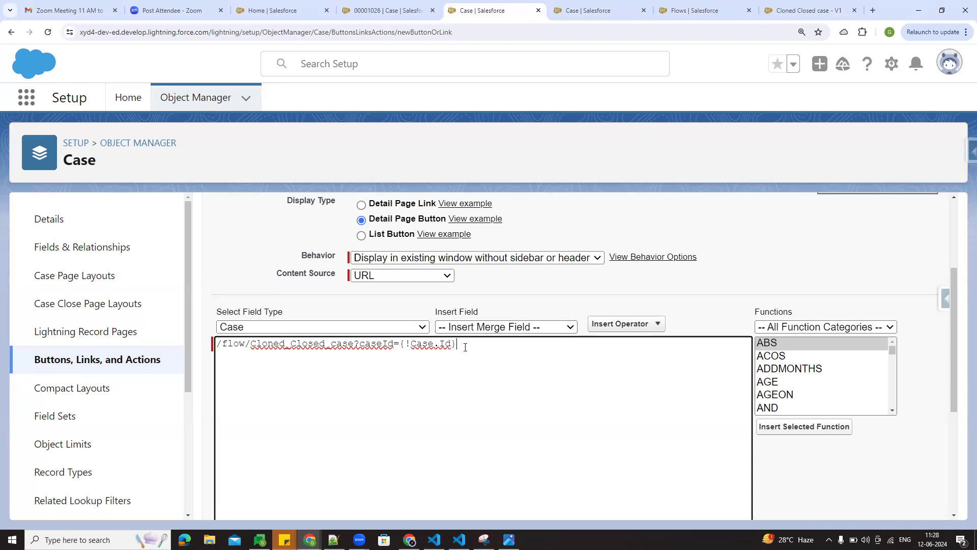
- Append &CaseSubject={case.} to the button's URL, checking the subject variable's name in the flow's Clone Case element
text(&Case)
click(577, 4)
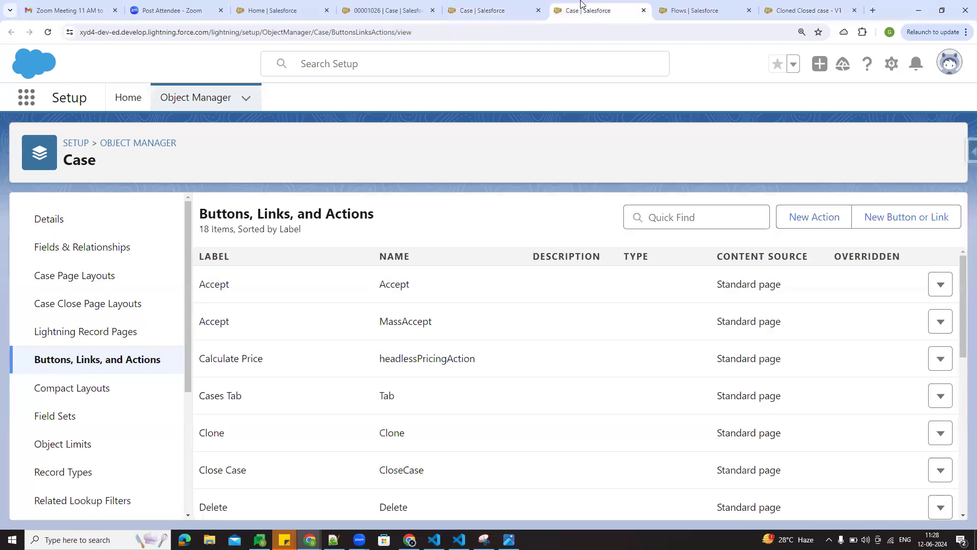
click(762, 4)
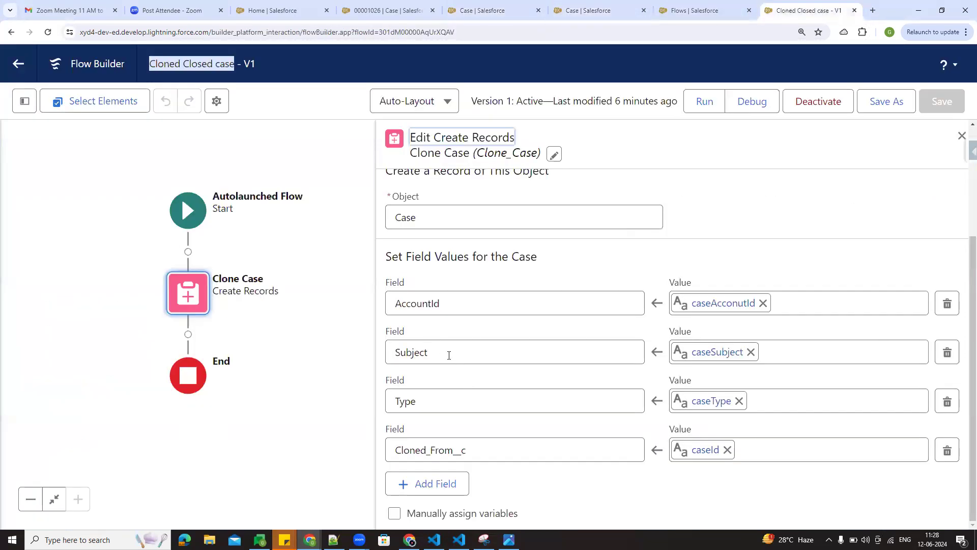
click(610, 7)
click(521, 4)
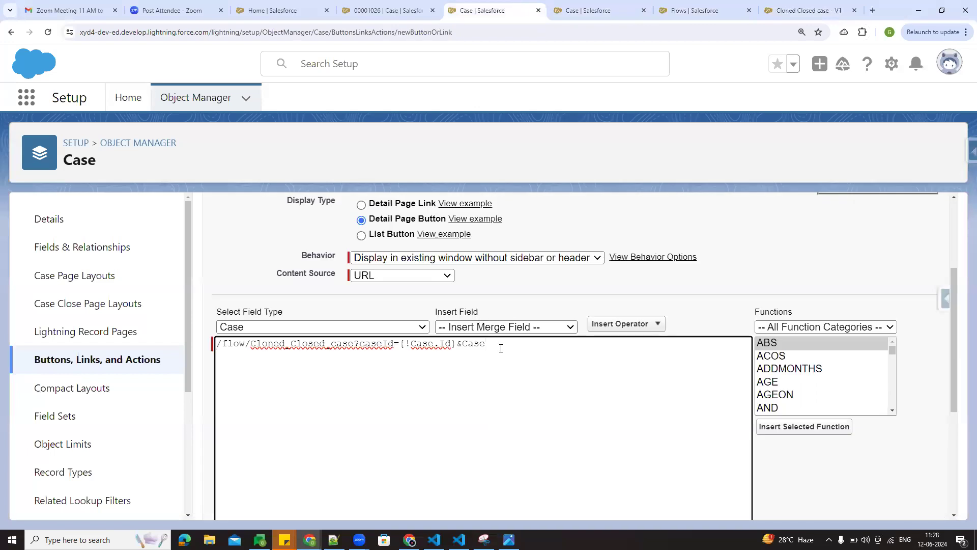
text(Su)
text(b)
text(ject)
text(=)
text({})
text(case)
text(.)
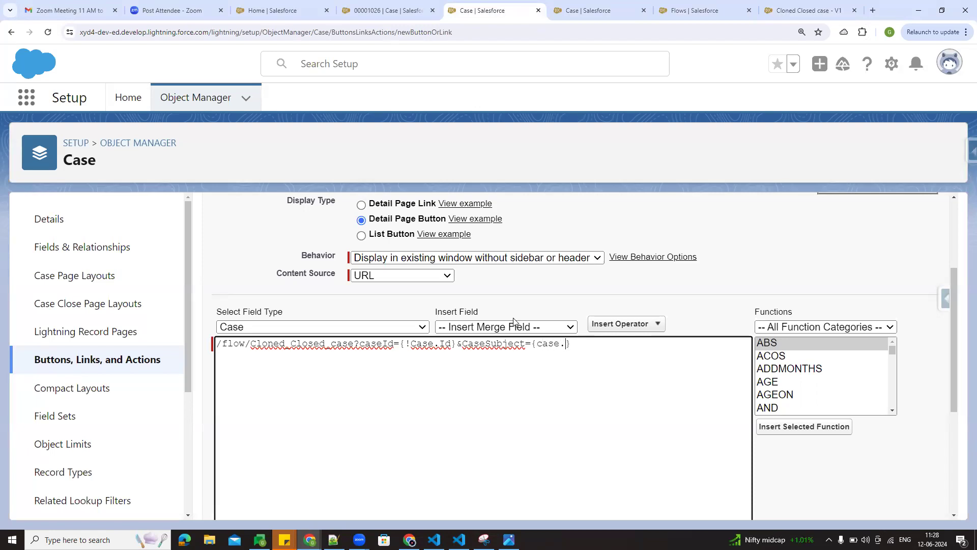
- Look up the Case object's Subject field, copy its field name, and complete the URL parameter as CaseSubject={case.Subject}
click(583, 4)
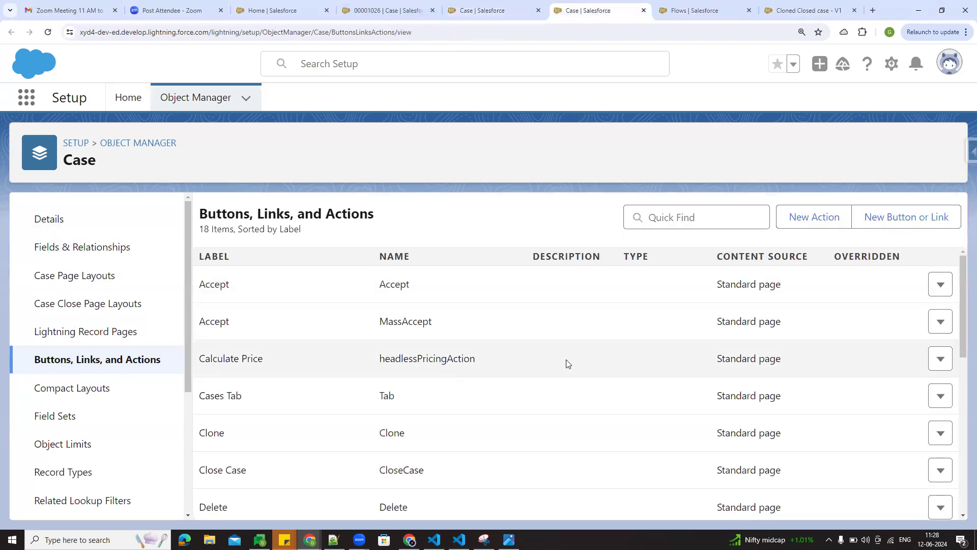
click(125, 254)
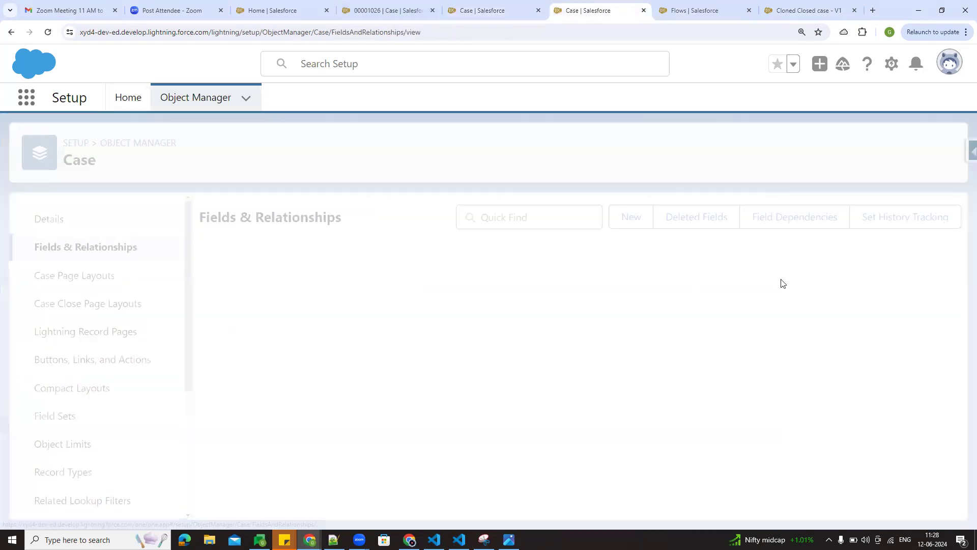
click(524, 219)
text(subject)
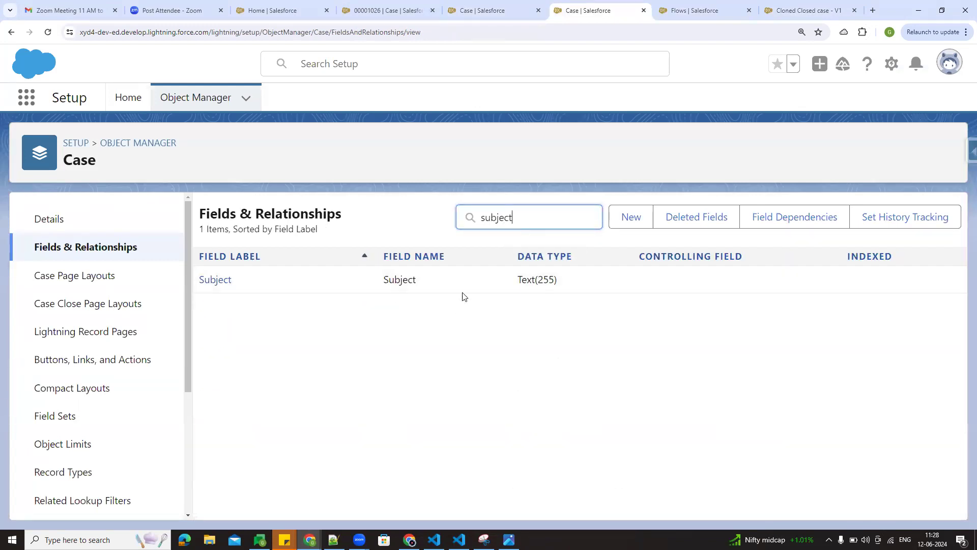
double_click(406, 285)
key(ctrl+c)
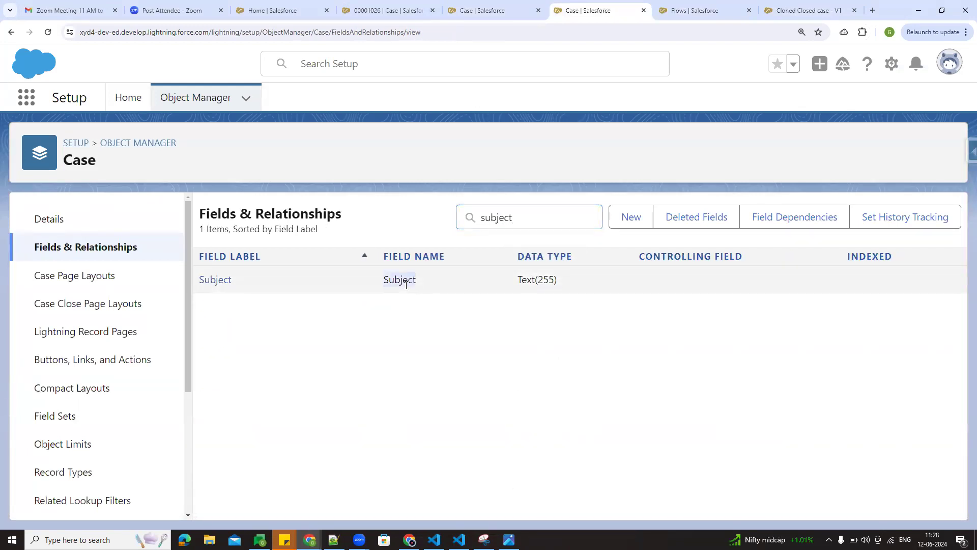
click(497, 13)
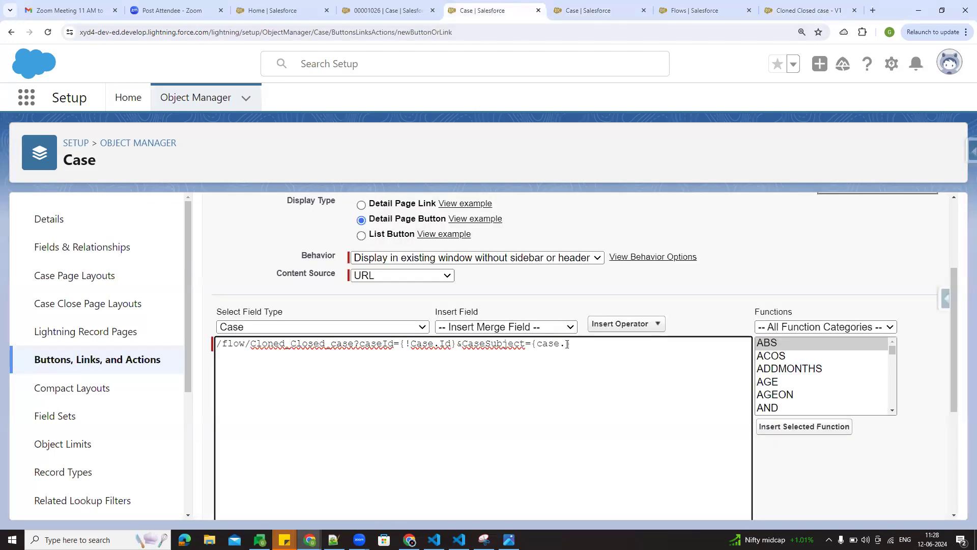
key(ctrl+v)
text(})
- Append &caseAccountId={!Case.AccountID} to the button's URL and check the variable names in the flow
text(%)
key(BackSpace)
text(&)
text(caseAccountId=)
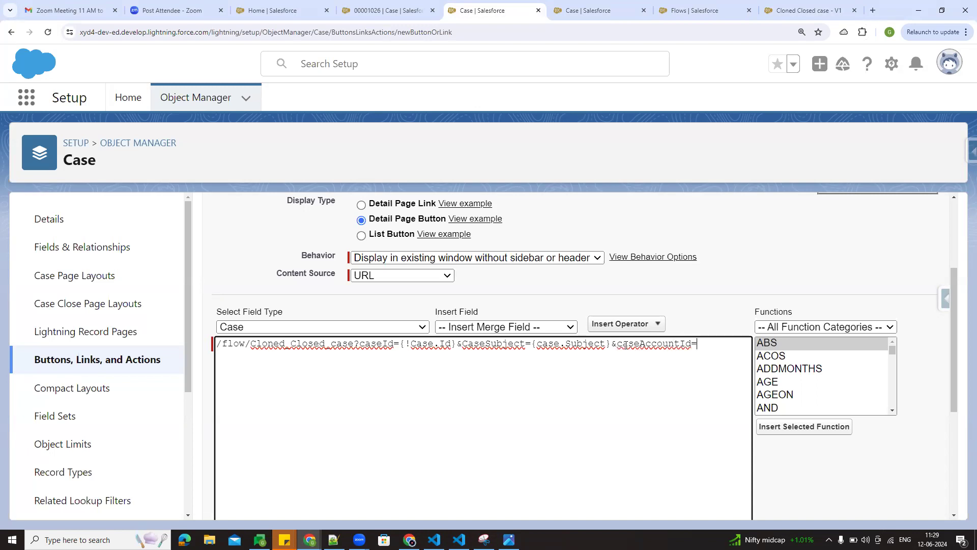
text({}!Case.AccountID)
click(797, 9)
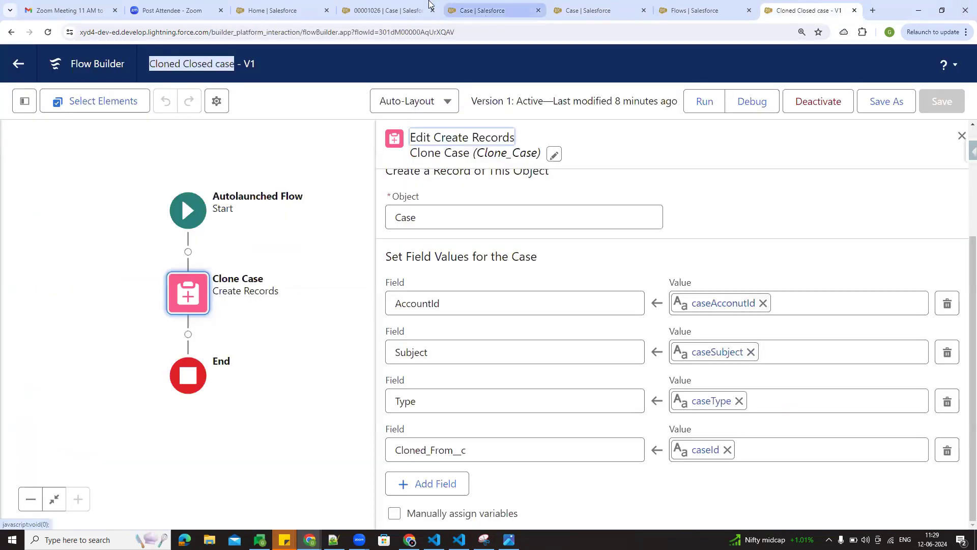
click(455, 6)
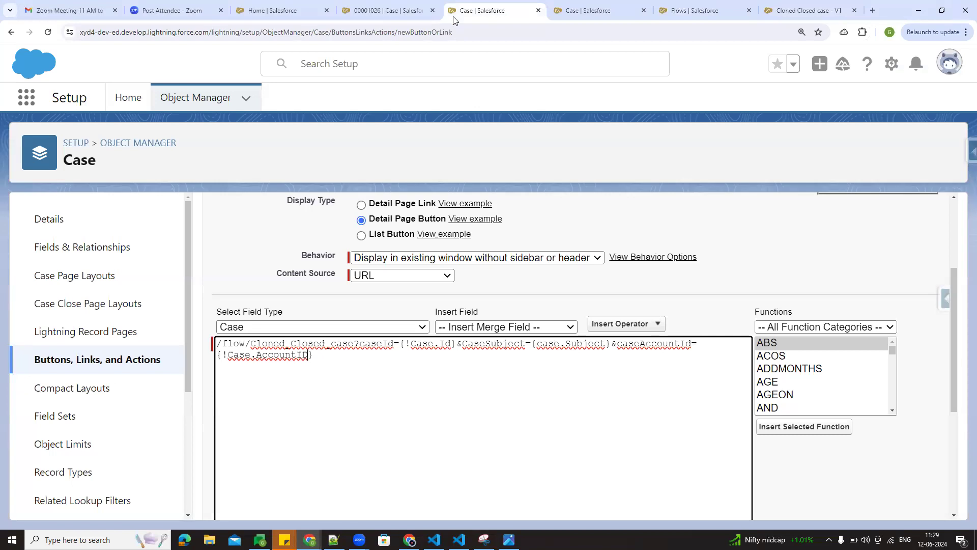
- Append &caseType={!case.type} to the end of the button's URL
click(343, 361)
text(&)
key(BackSpace)
text(&)
text(case)
text(Type)
text(=)
text({})
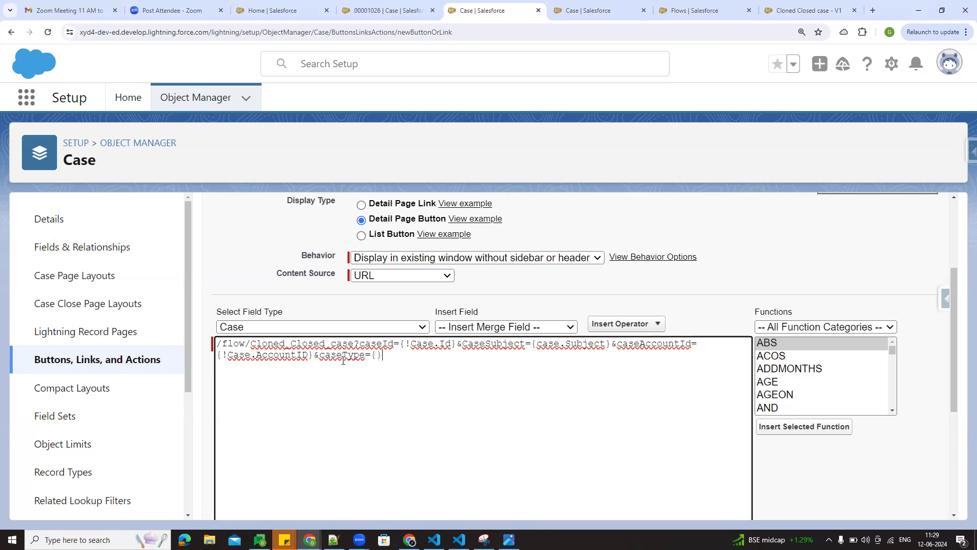
text(!)
text(case)
text(.type)
- Capitalise the field name in the caseType parameter so that it reads {!case.Type}
double_click(419, 355)
click(418, 357)
key(BackSpace)
text(Type)
scroll(447, 371, down, 2)
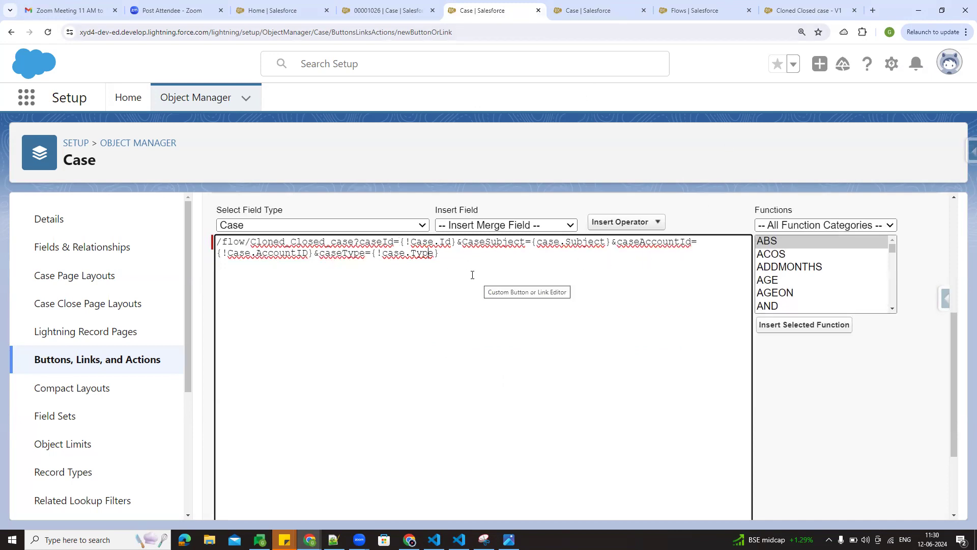
- Check the syntax of the button's URL formula
scroll(437, 278, down, 3)
click(244, 433)
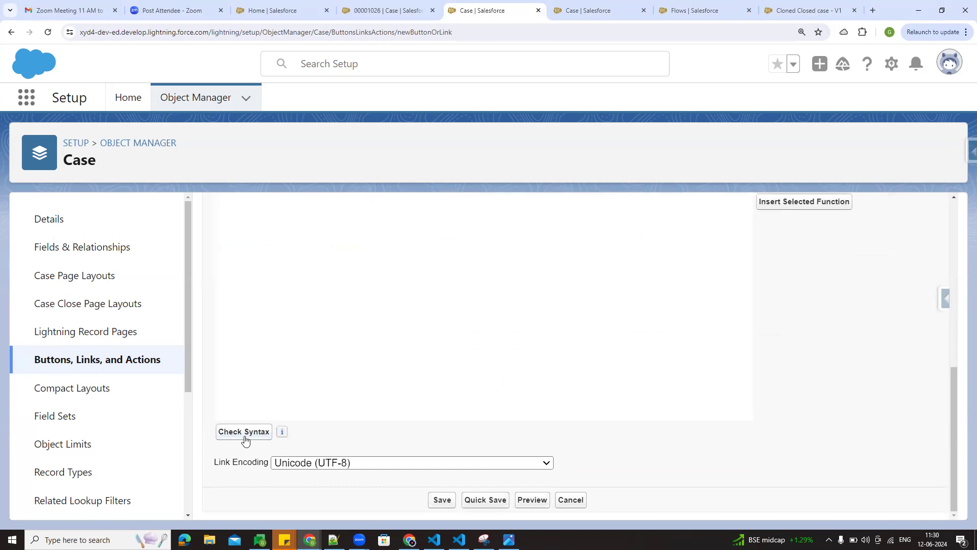
scroll(378, 364, up, 3)
scroll(458, 393, down, 3)
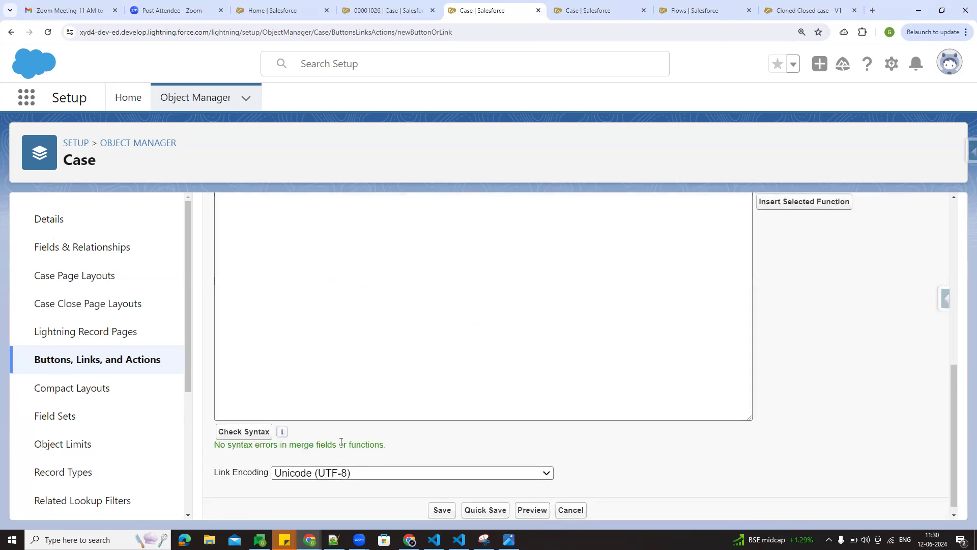
drag(227, 446, 397, 445)
click(415, 441)
scroll(345, 336, up, 4)
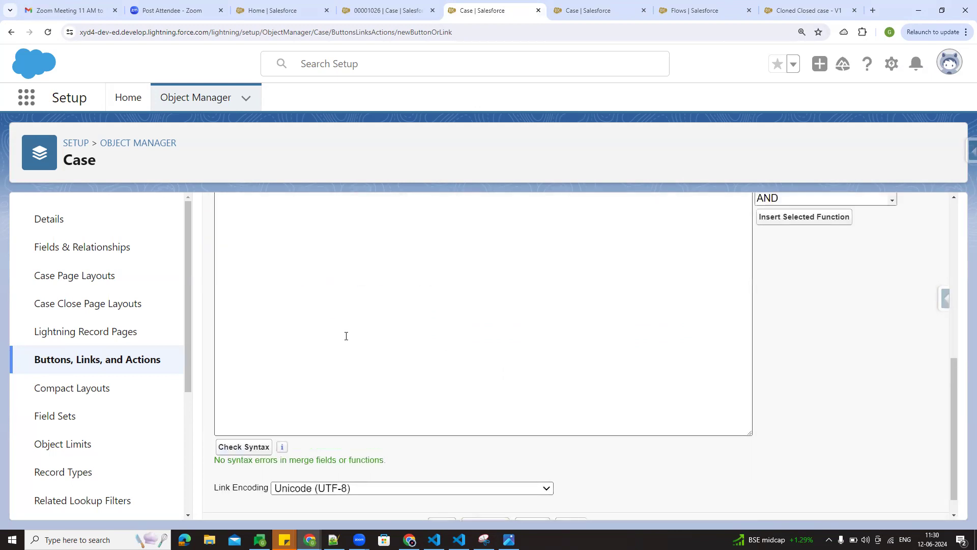
- Try the syntax check without the closing brace of the caseType parameter, restore the brace and recheck the URL
click(437, 283)
key(BackSpace)
scroll(356, 386, down, 3)
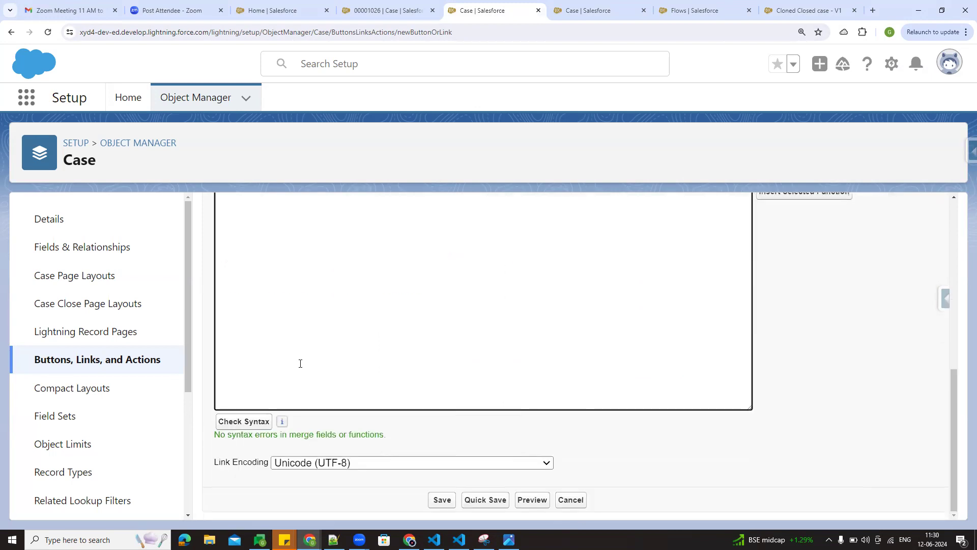
scroll(250, 425, up, 4)
scroll(392, 401, down, 4)
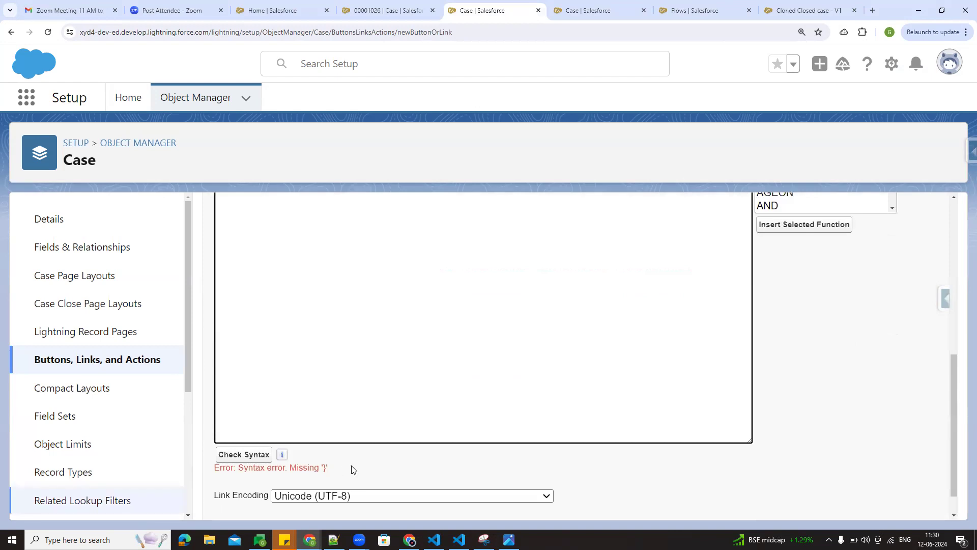
scroll(354, 469, up, 3)
click(444, 307)
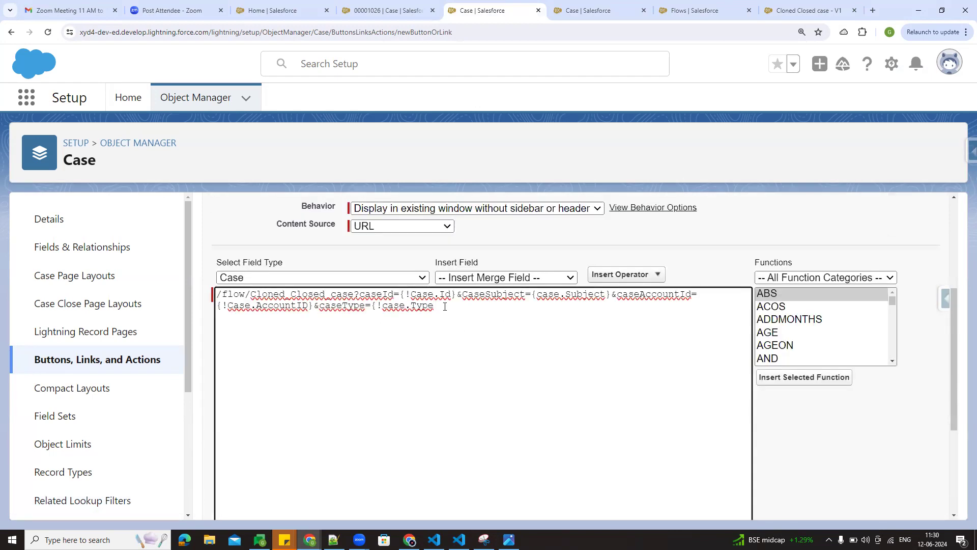
text(})
scroll(395, 354, down, 3)
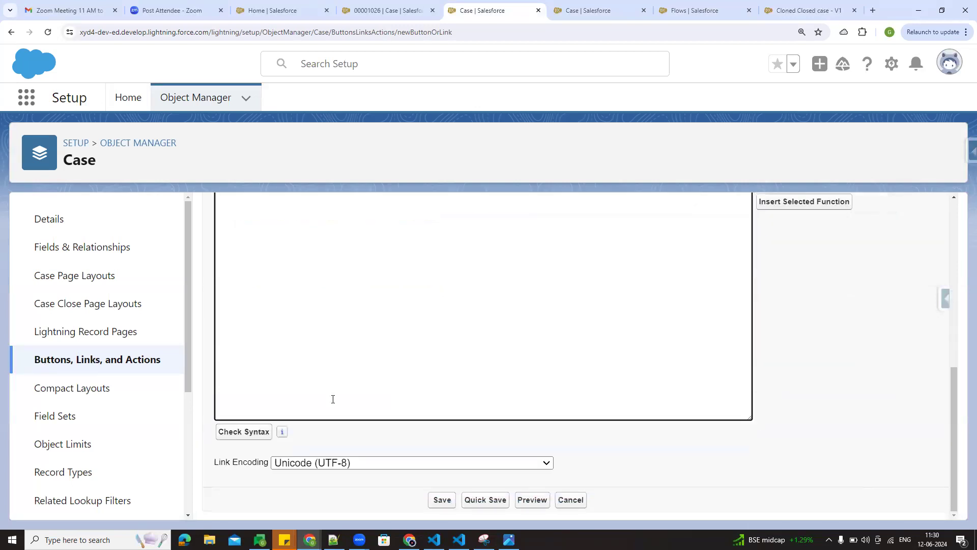
click(258, 430)
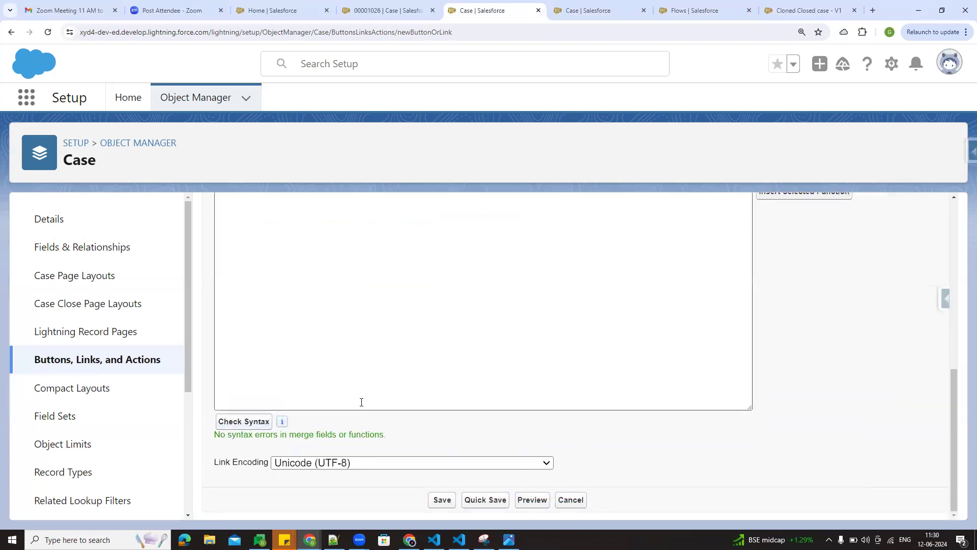
- Save the Cloned Closed case button and review its saved label, behavior and URL
scroll(362, 402, up, 5)
scroll(561, 382, up, 2)
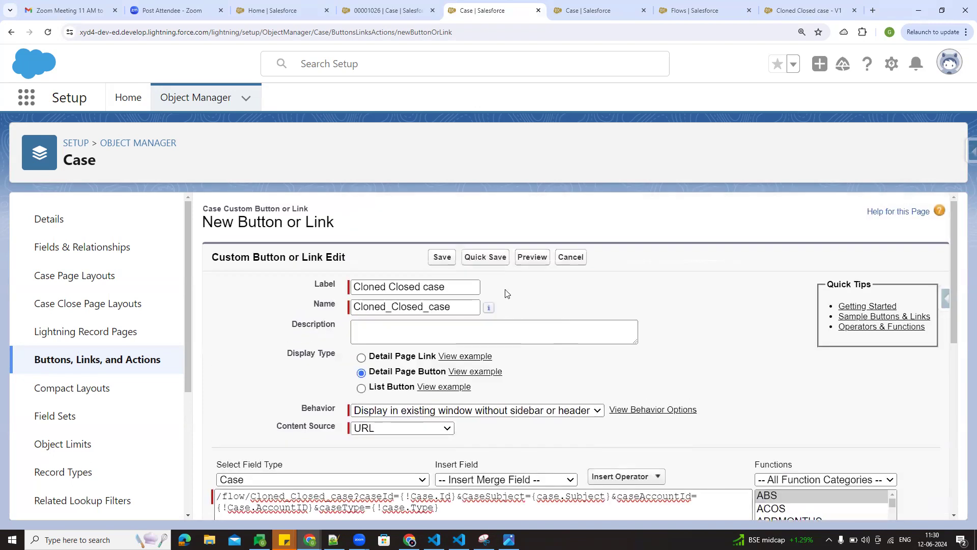
click(443, 257)
key(Return)
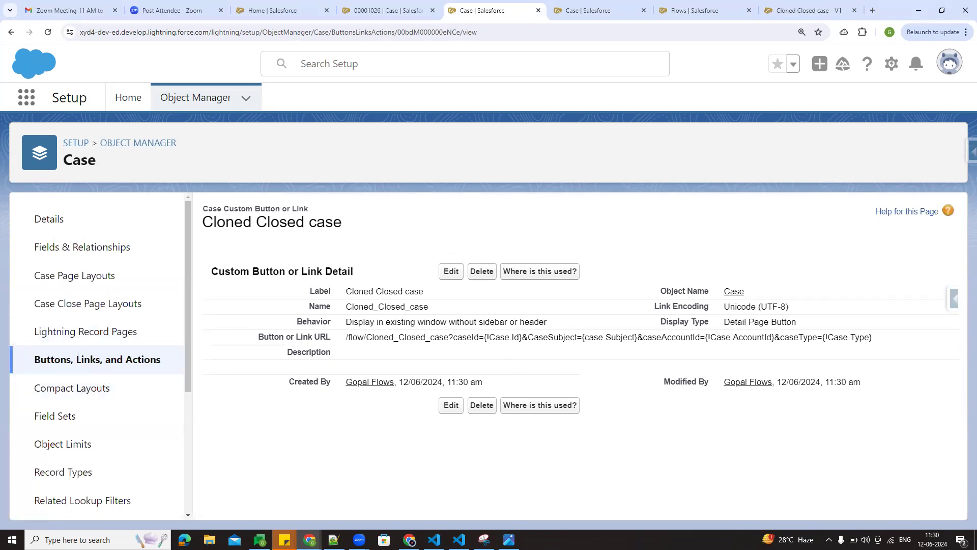
drag(346, 291, 889, 354)
click(788, 377)
drag(430, 316, 866, 342)
click(726, 168)
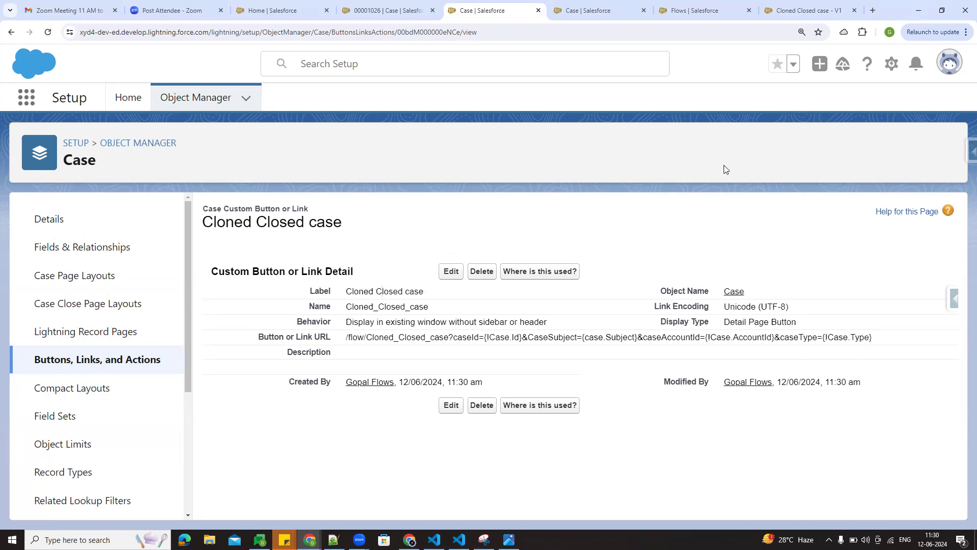
- Look through the additional actions on the Design issue with mechanical rotor case for the Cloned Closed case button
click(412, 8)
click(934, 150)
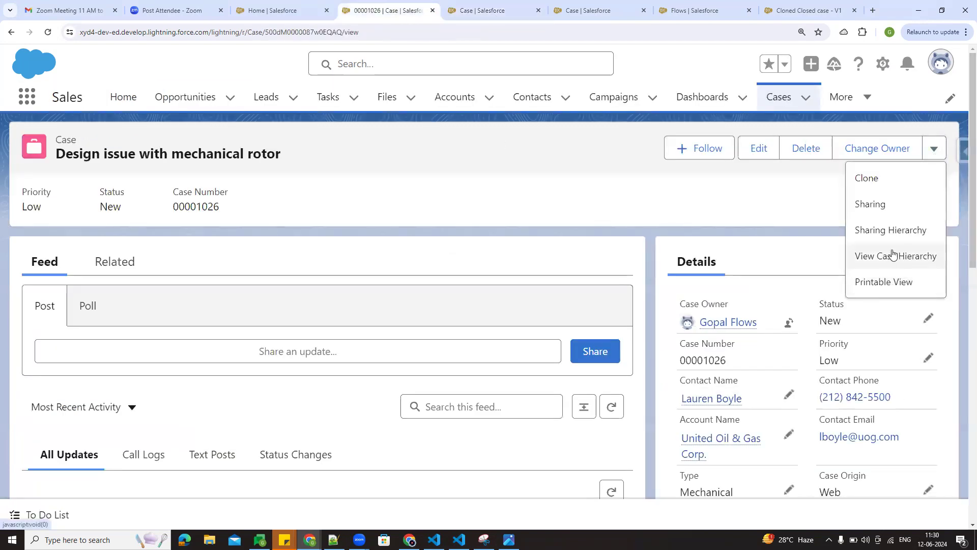
click(715, 214)
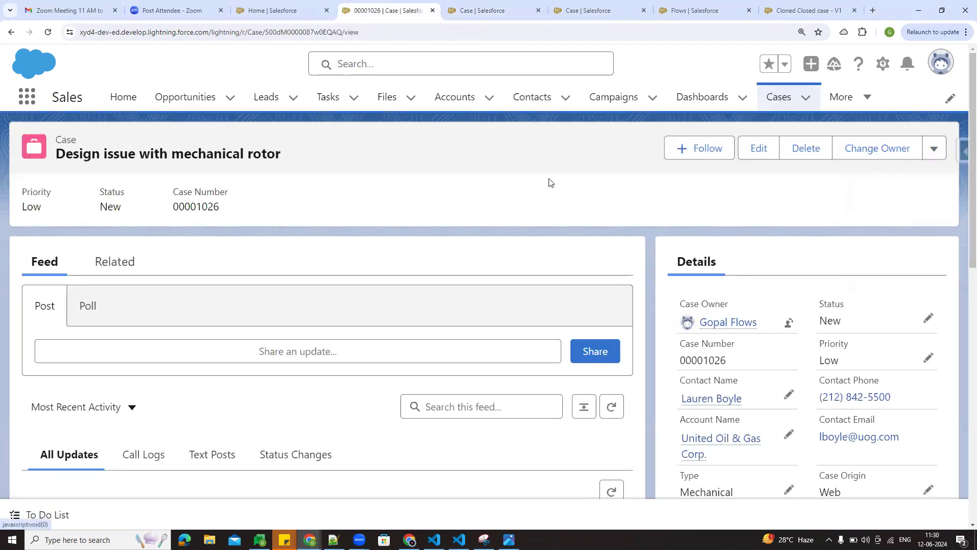
click(934, 149)
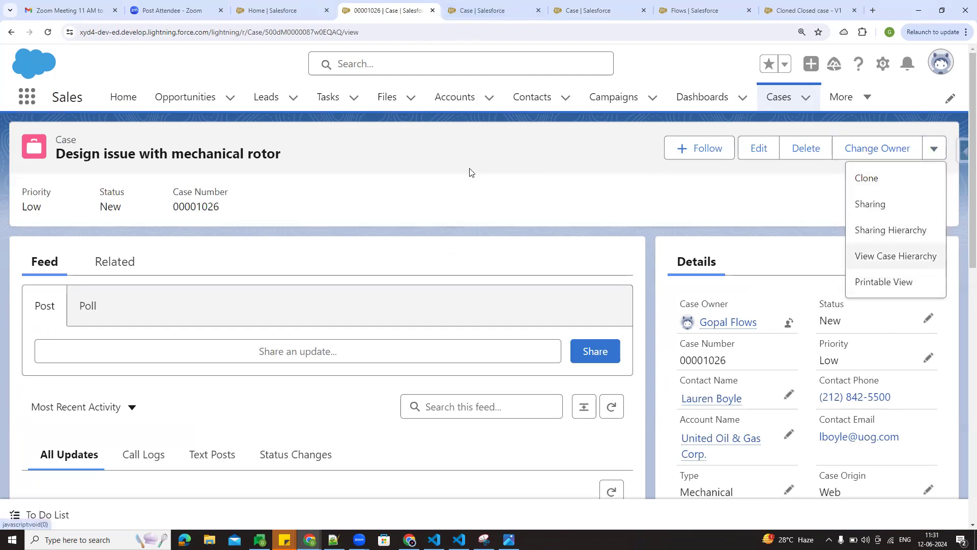
click(499, 206)
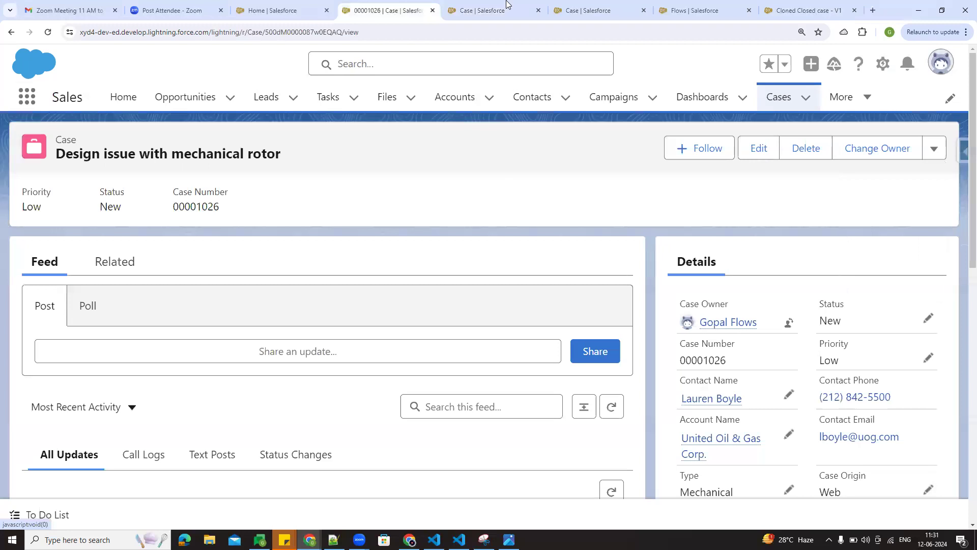
- Open the Case object's Lightning Record Pages list in a separate browser tab
click(508, 7)
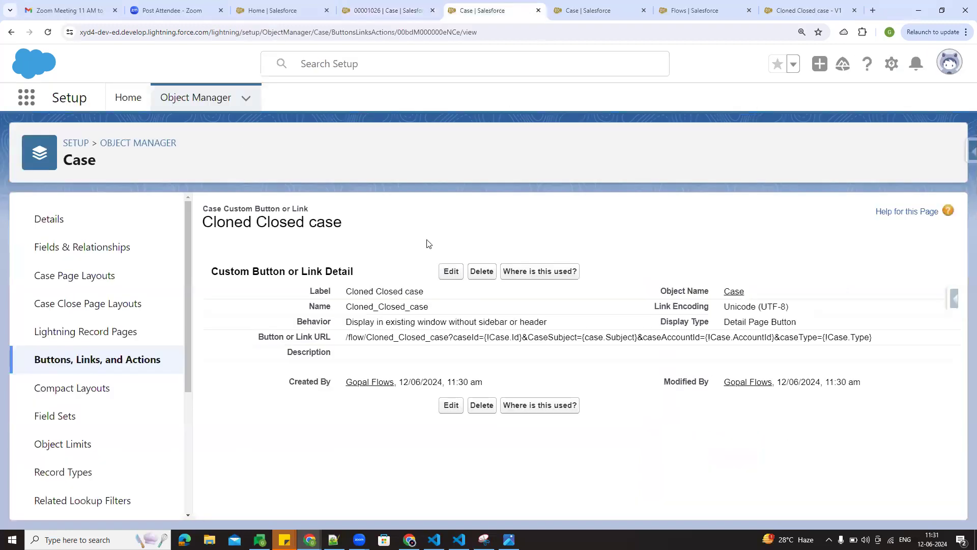
middle_click(79, 341)
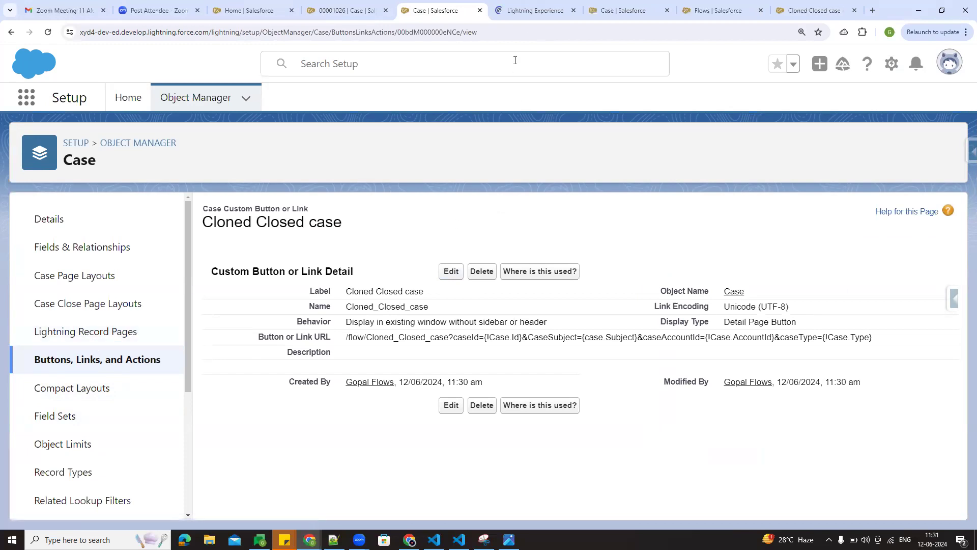
click(534, 10)
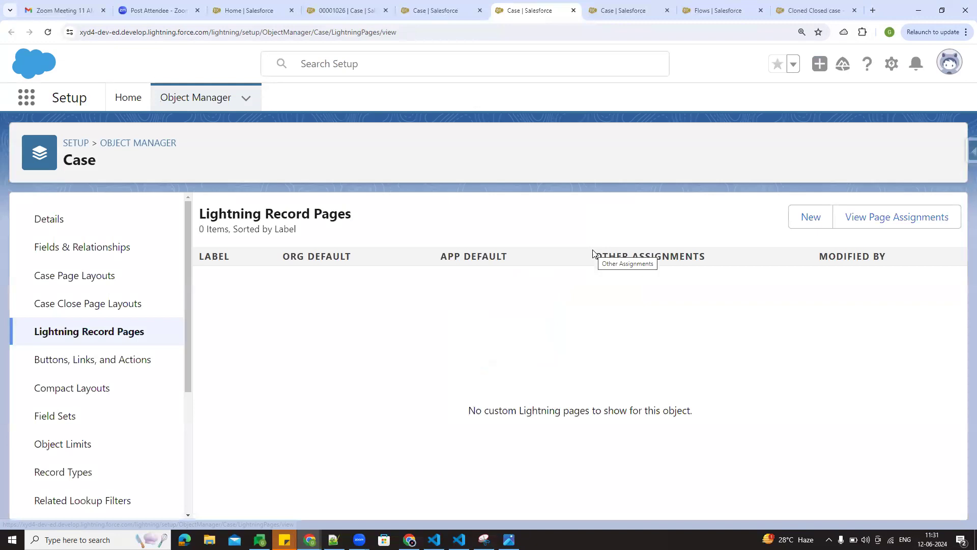
- Examine the mechanical rotor case's record page from top to bottom and compare it with the Lightning Record Pages list
click(438, 8)
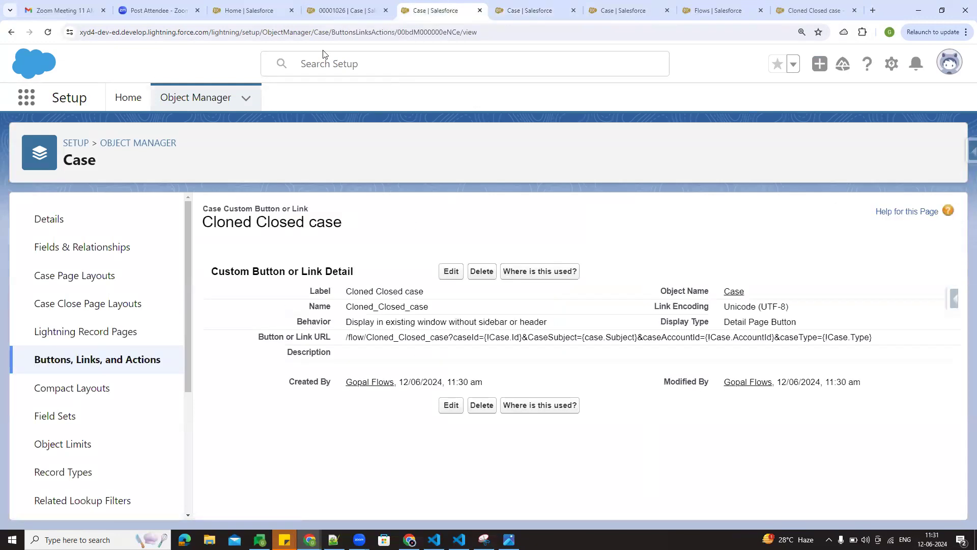
click(333, 10)
scroll(810, 416, down, 10)
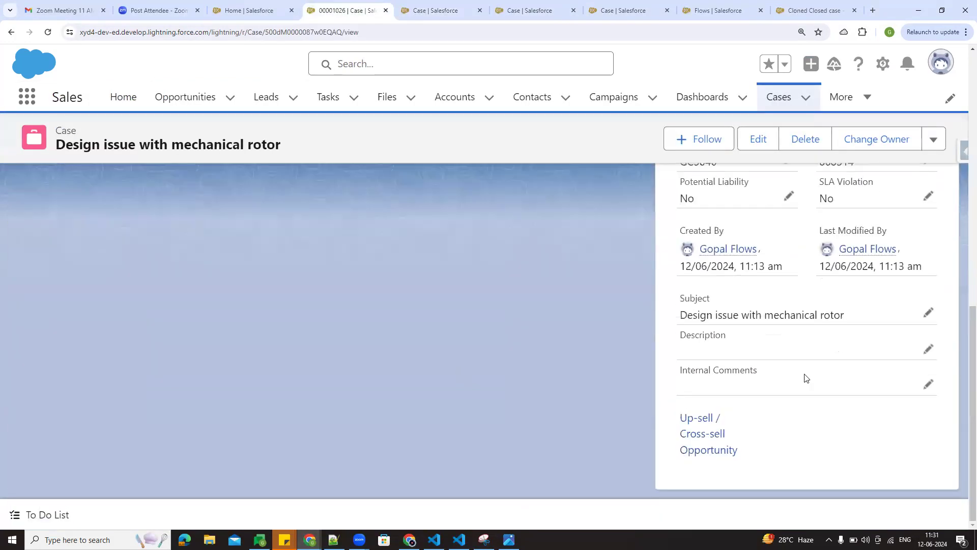
scroll(804, 377, up, 10)
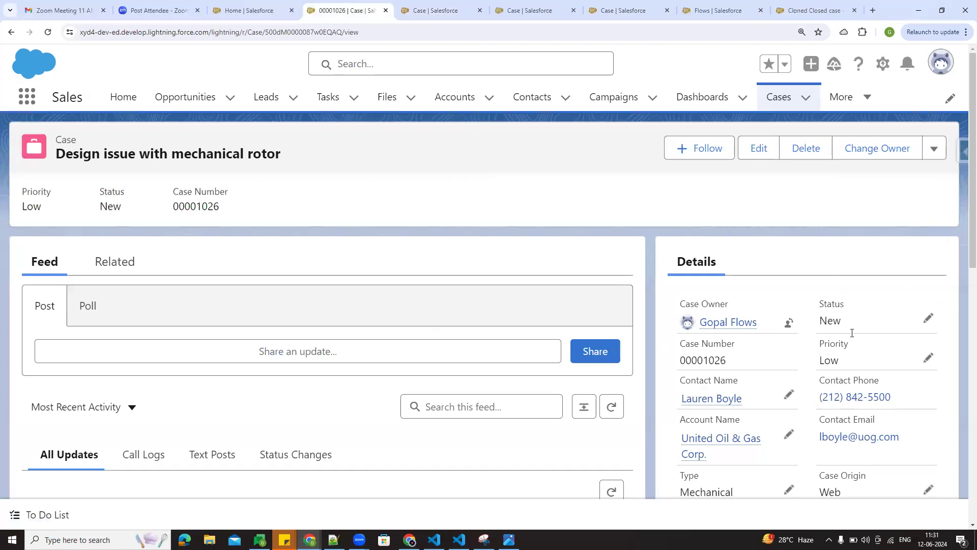
scroll(817, 387, down, 8)
scroll(815, 396, up, 8)
click(516, 3)
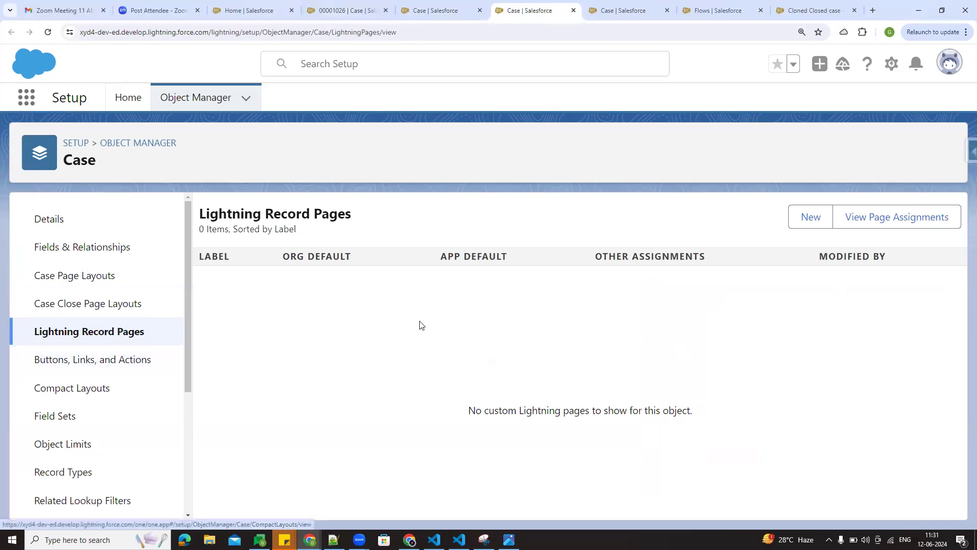
- Open the mechanical rotor case's record page in the Lightning App Builder and dismiss the introductory messages
click(447, 9)
click(329, 4)
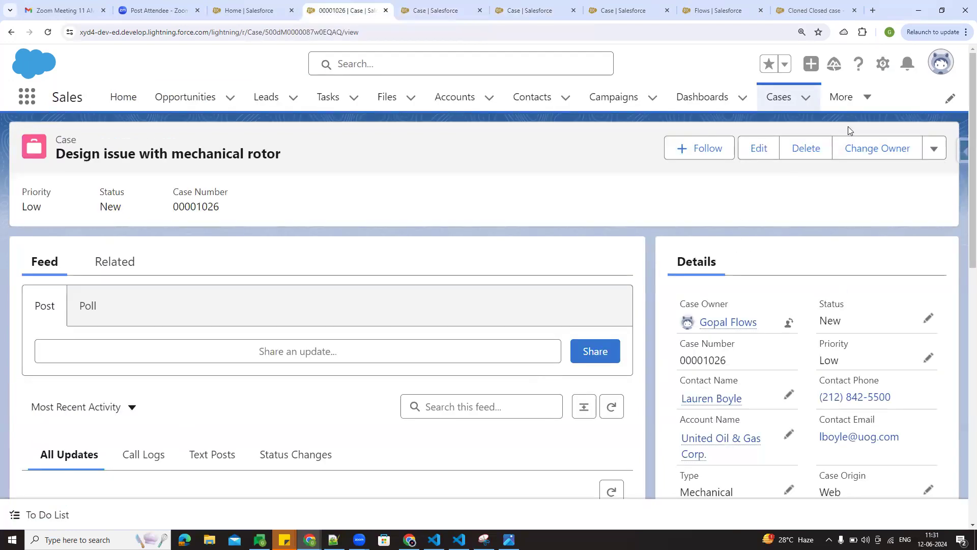
click(879, 67)
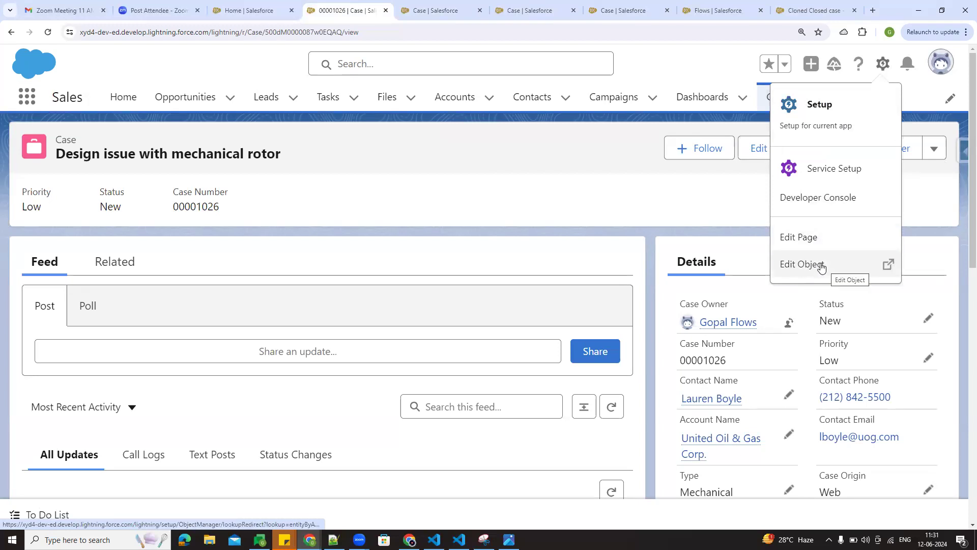
click(809, 238)
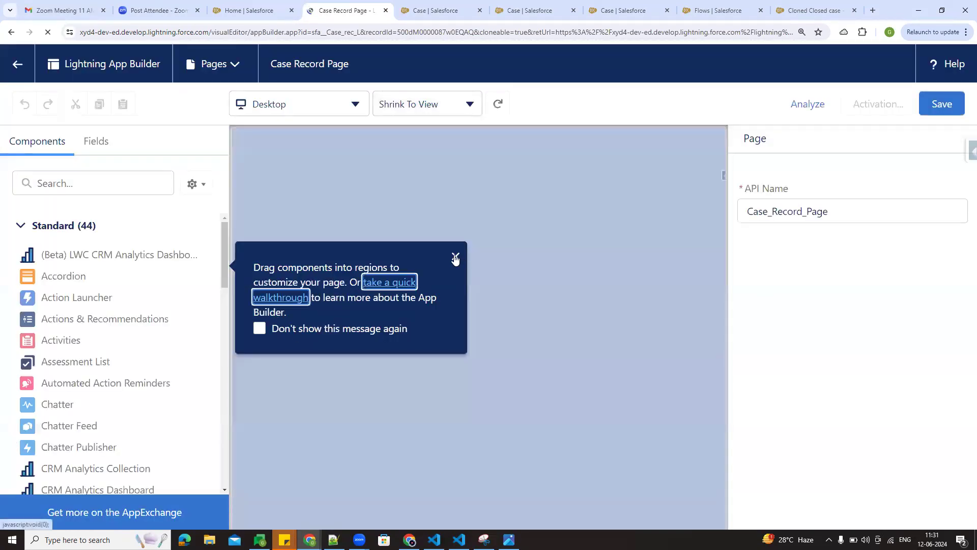
click(456, 256)
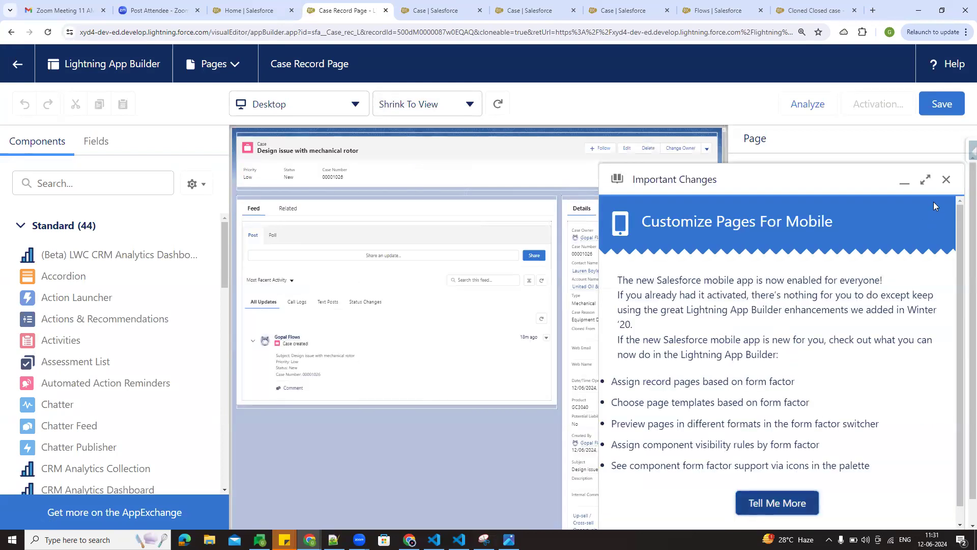
click(946, 180)
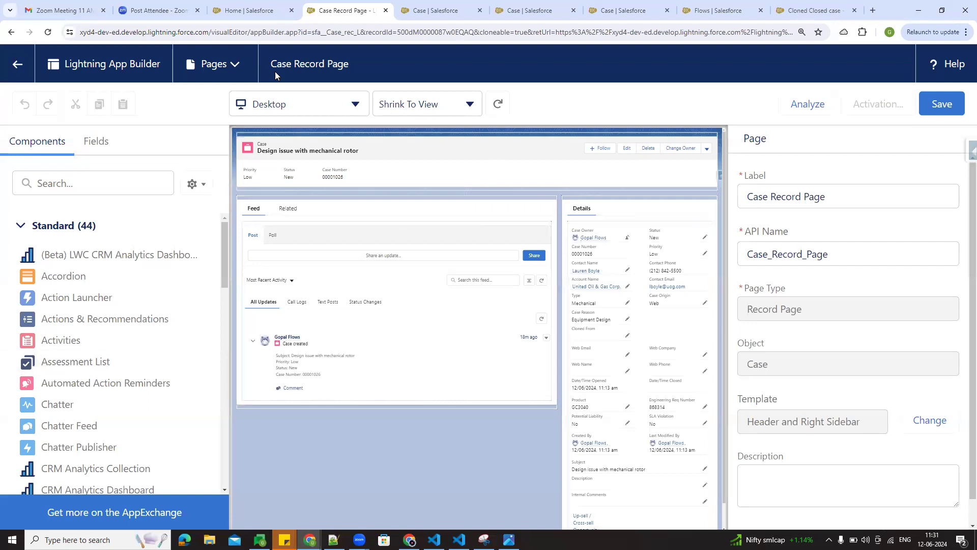
- Inspect the Highlights Panel's properties on the Case Record Page and leave the page editor without saving
click(421, 157)
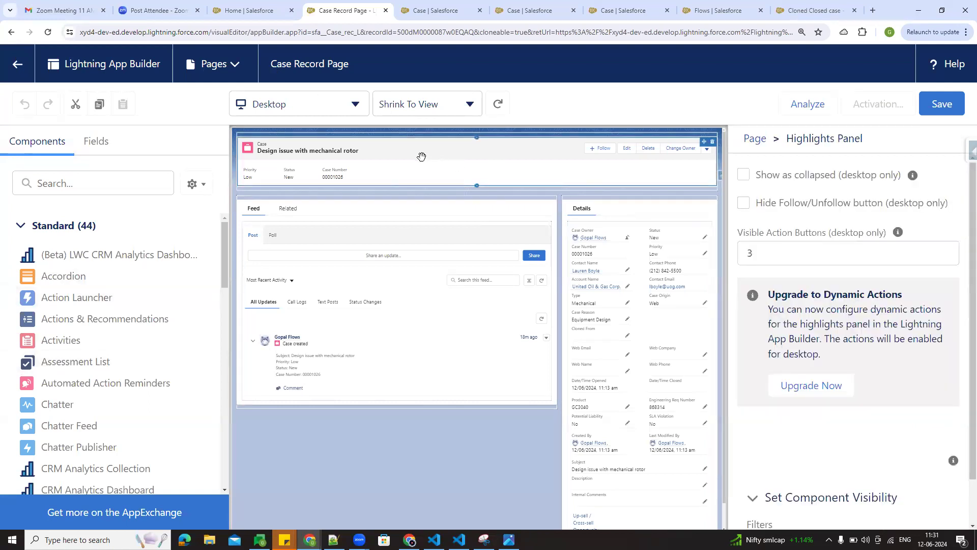
click(638, 194)
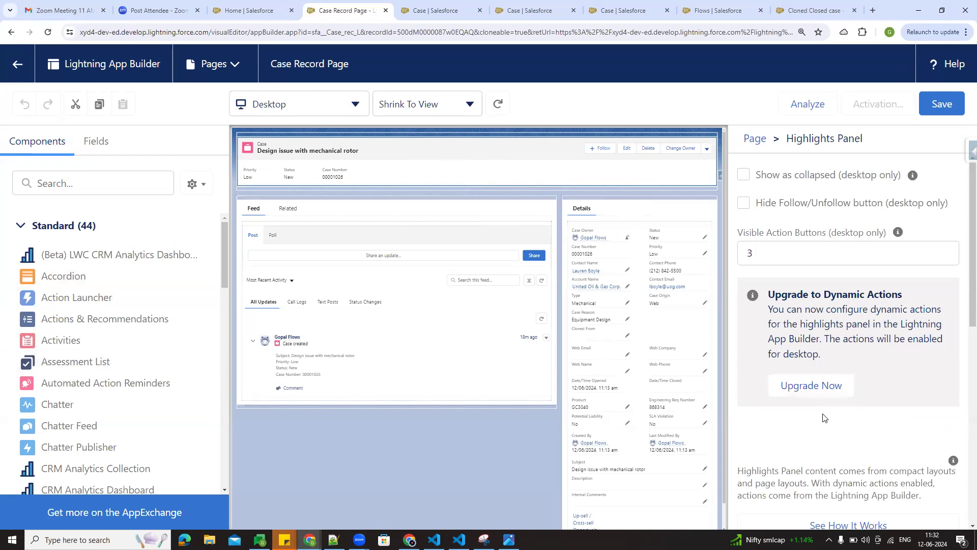
click(17, 68)
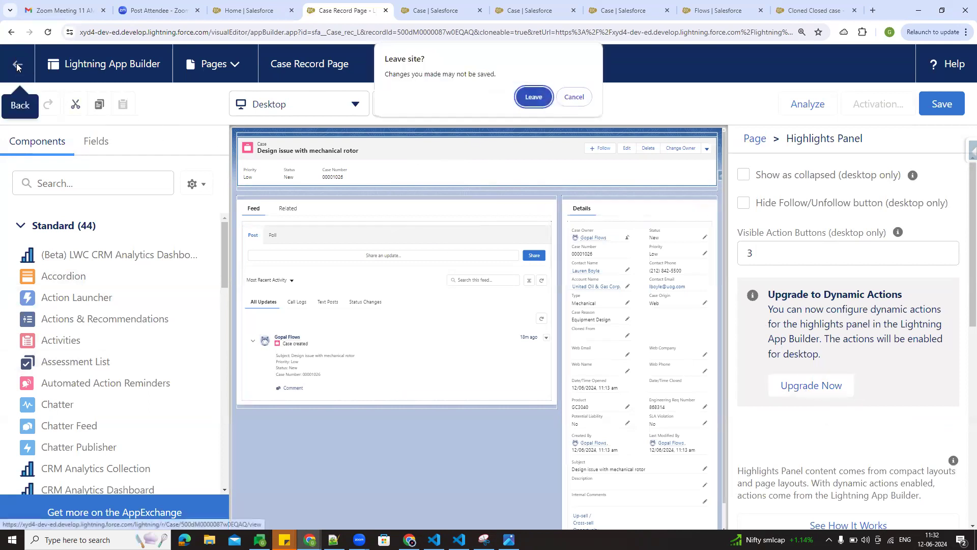
click(534, 97)
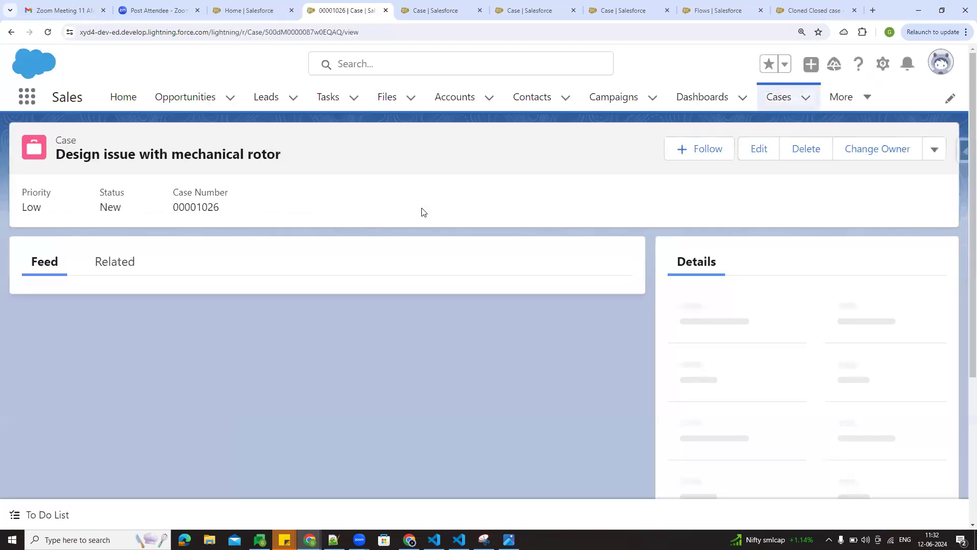
- Start a new Lightning page from the Case object's Lightning Record Pages list, preview the page types, and choose Record Page
click(433, 10)
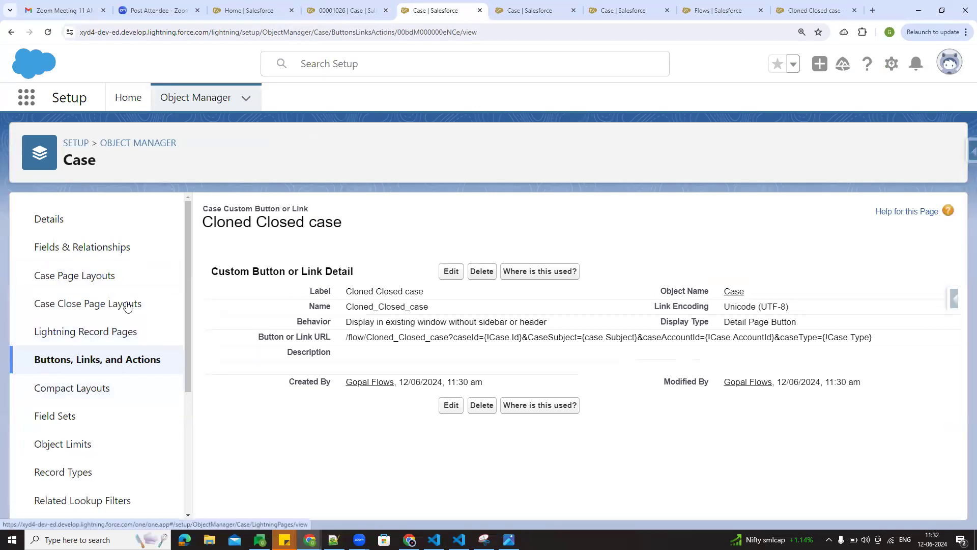
key(ctrl+Tab)
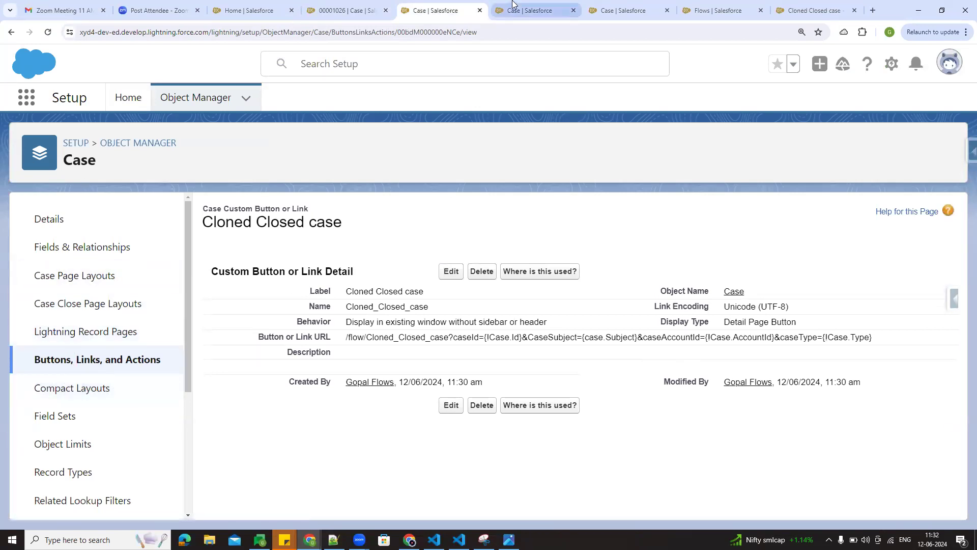
click(817, 224)
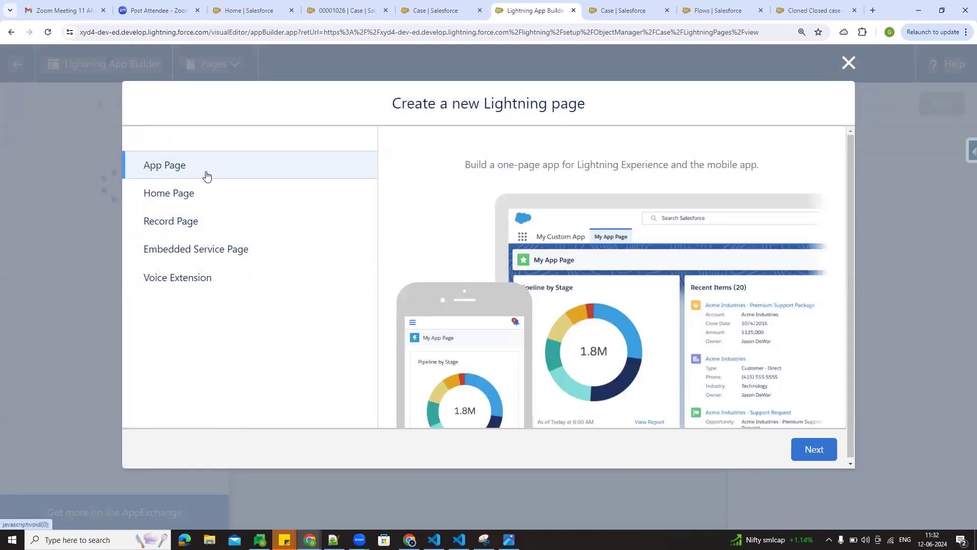
click(203, 193)
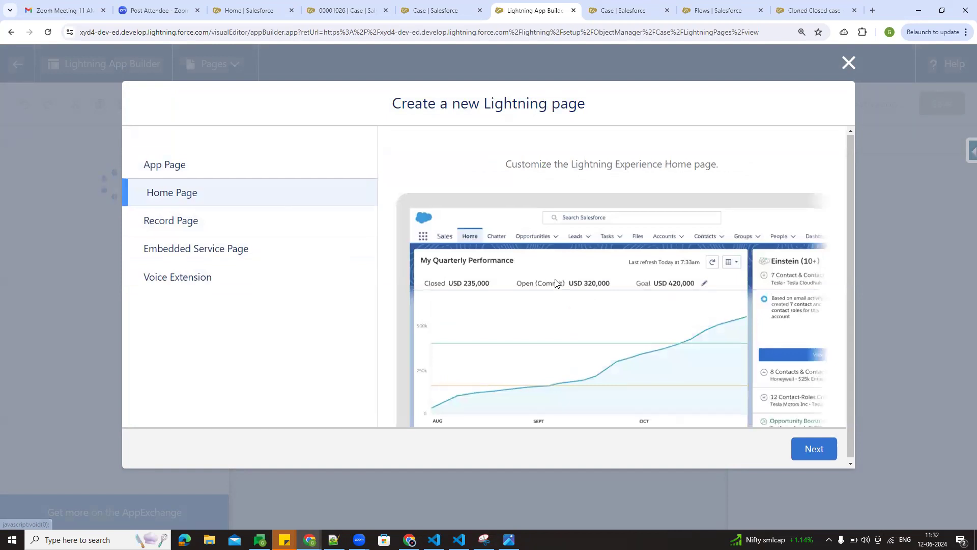
click(201, 254)
click(190, 277)
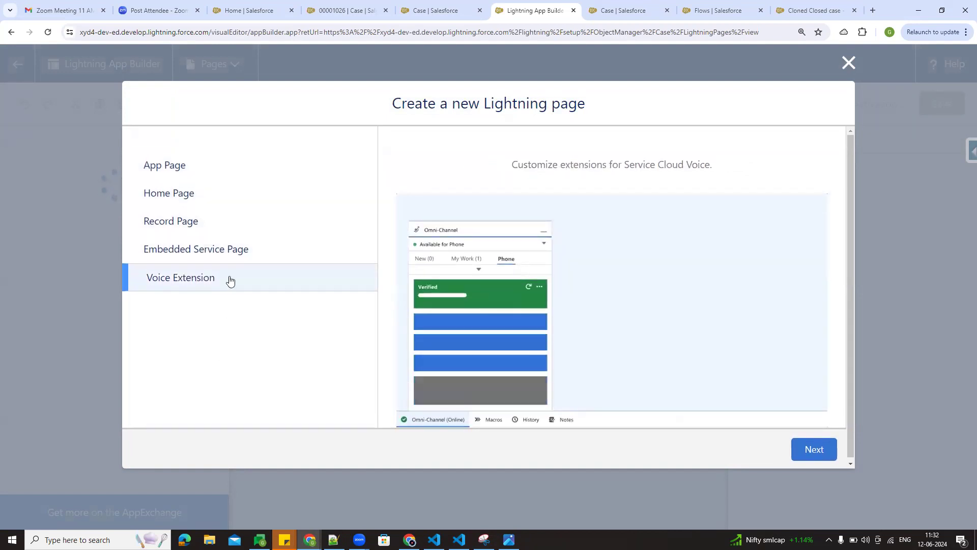
click(199, 227)
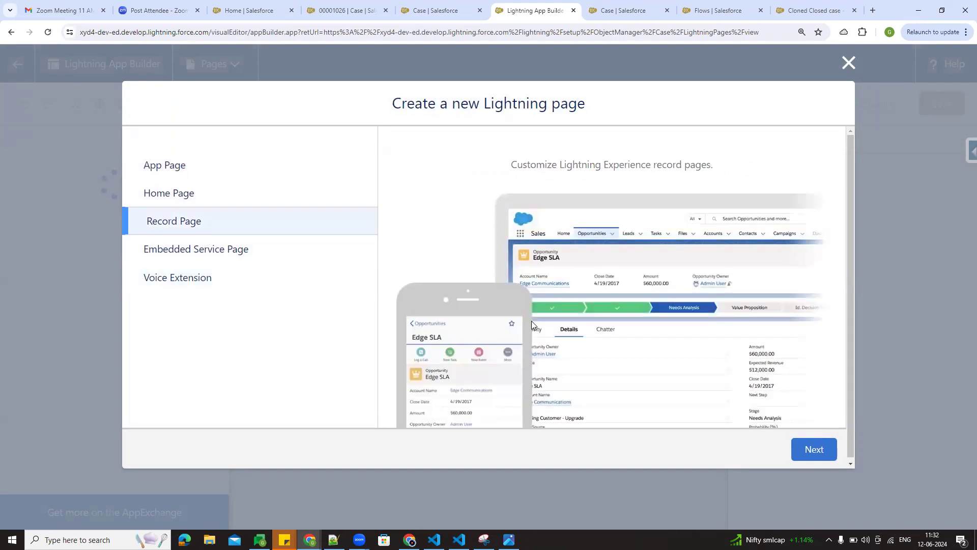
scroll(532, 321, down, 1)
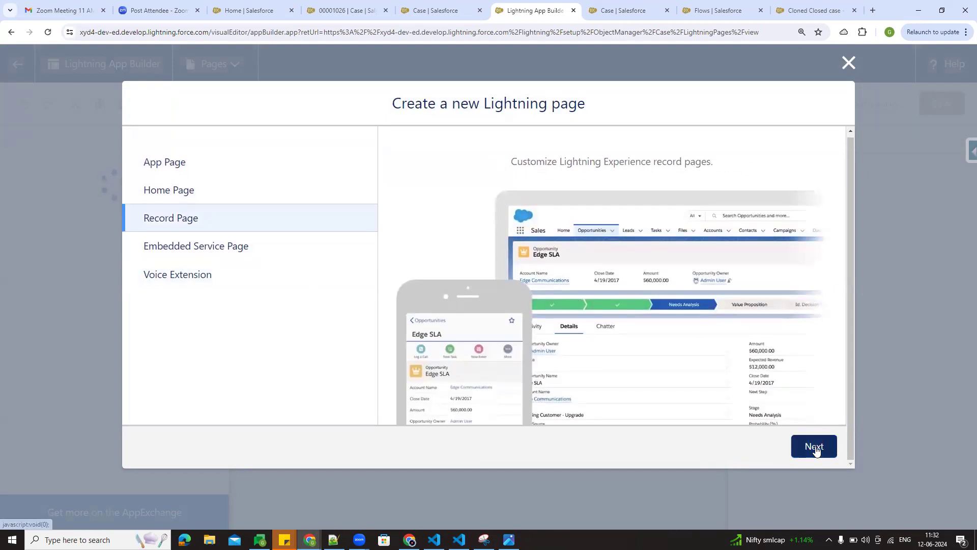
click(814, 447)
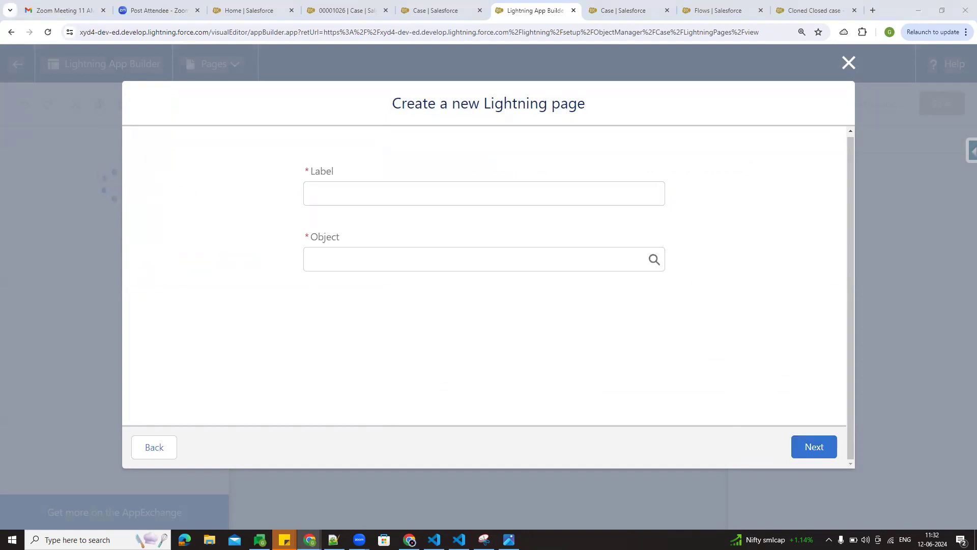
- Label the new Lightning page Case Record Page, assign it to the Case object, and continue to template selection
click(326, 200)
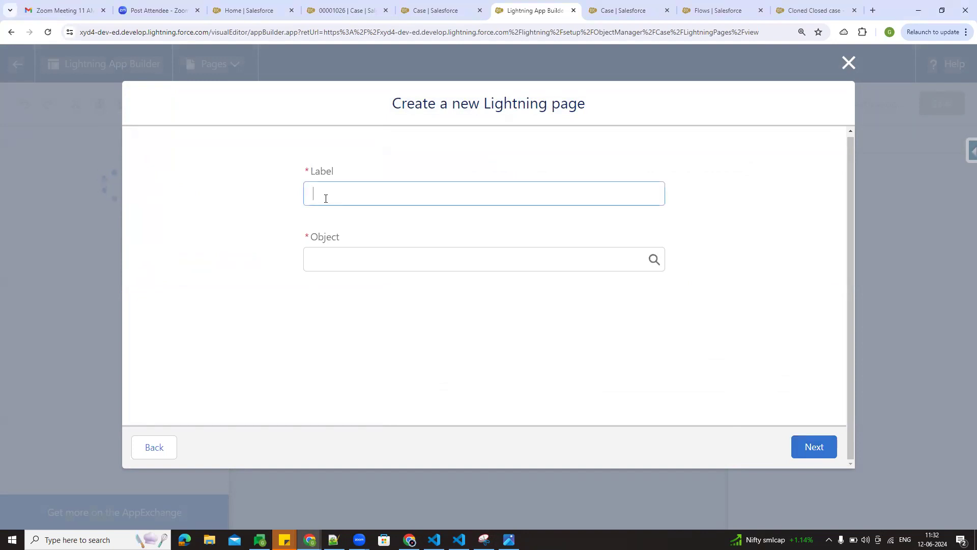
text(Case Record Page)
click(400, 258)
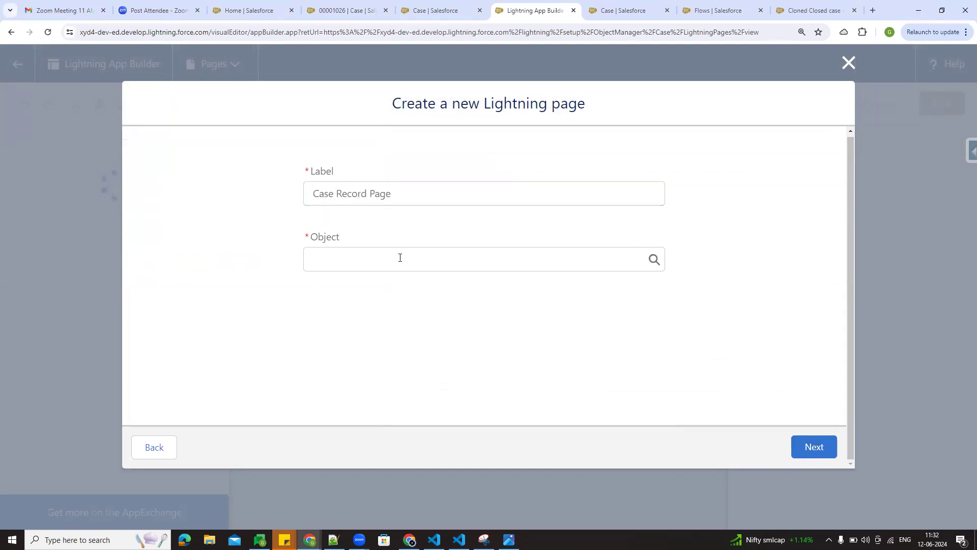
text(case)
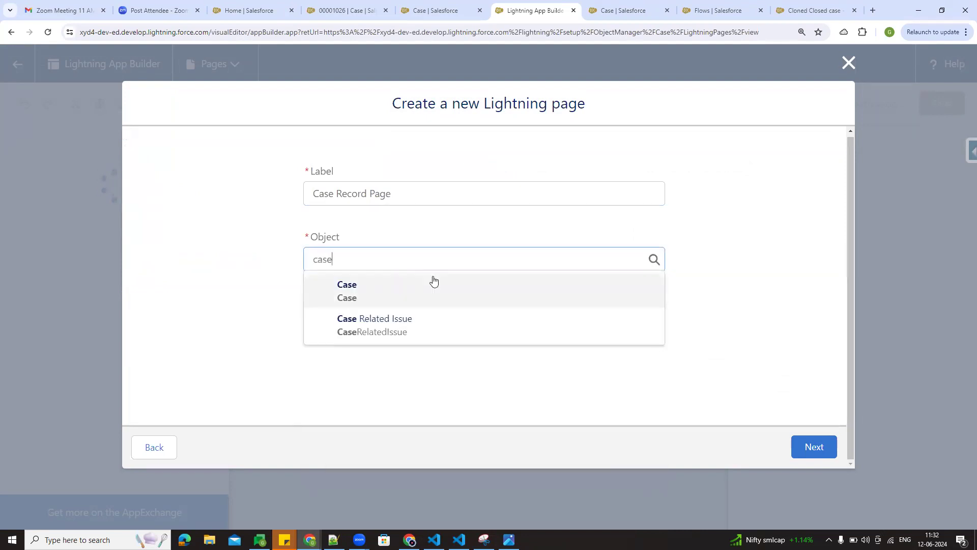
click(414, 286)
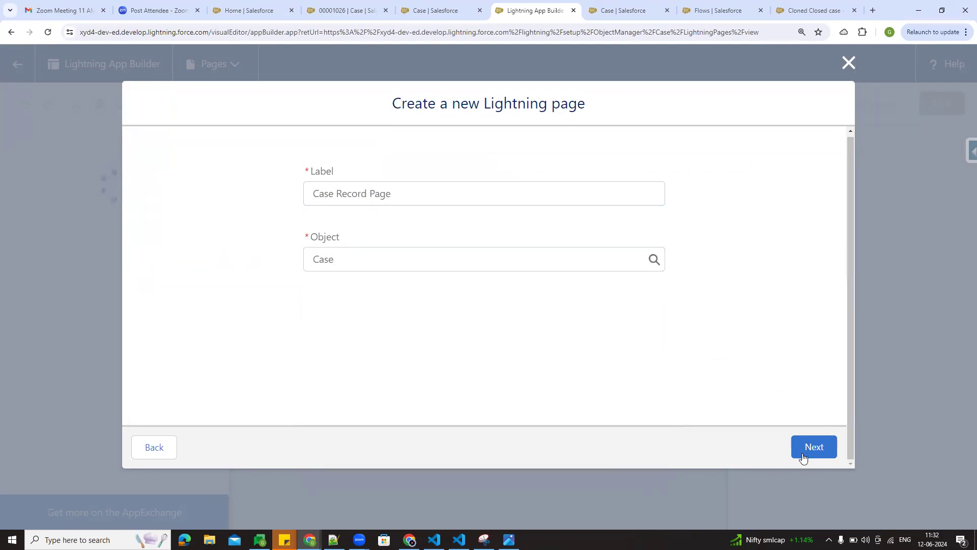
click(803, 453)
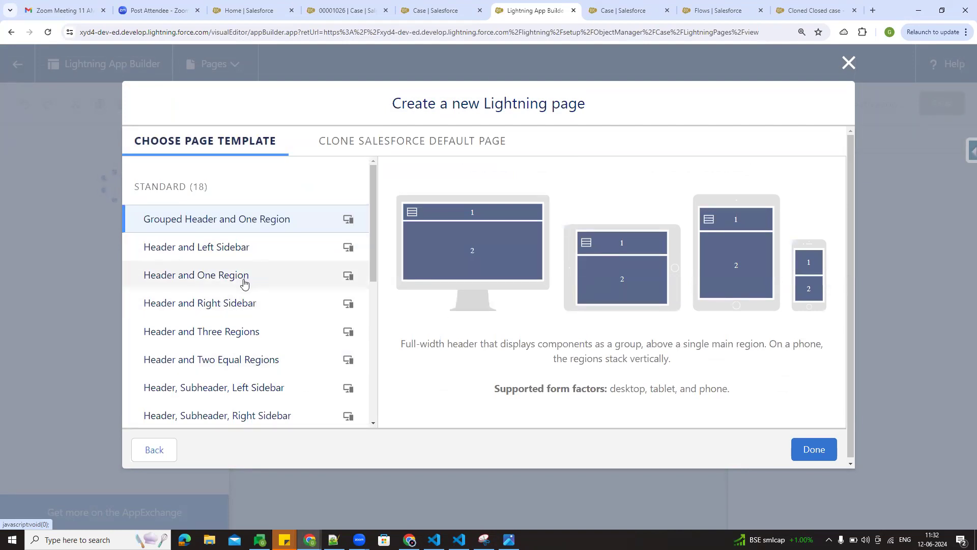
- Open the mechanical rotor case's existing record page in the Lightning App Builder and compare its layout with the new page's template choices
click(479, 6)
click(352, 10)
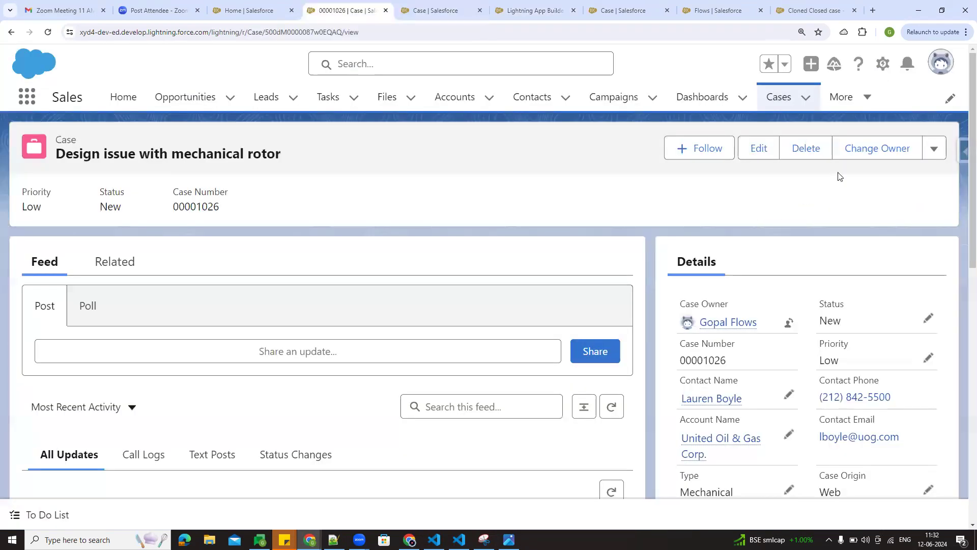
click(883, 64)
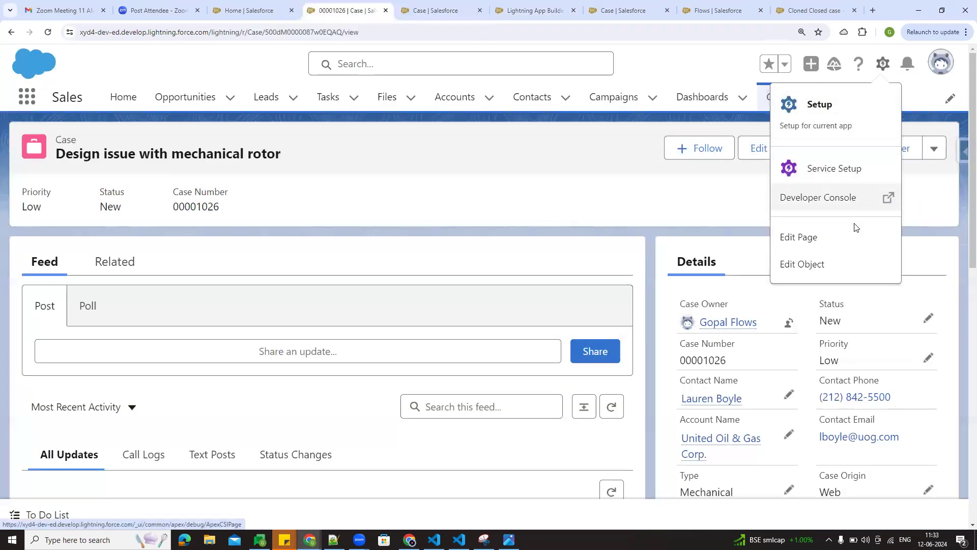
click(825, 240)
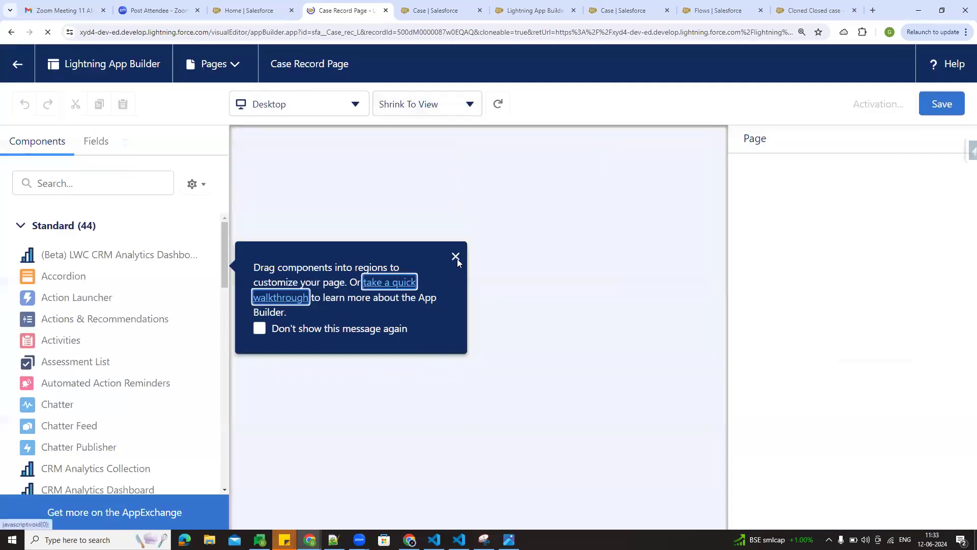
click(458, 260)
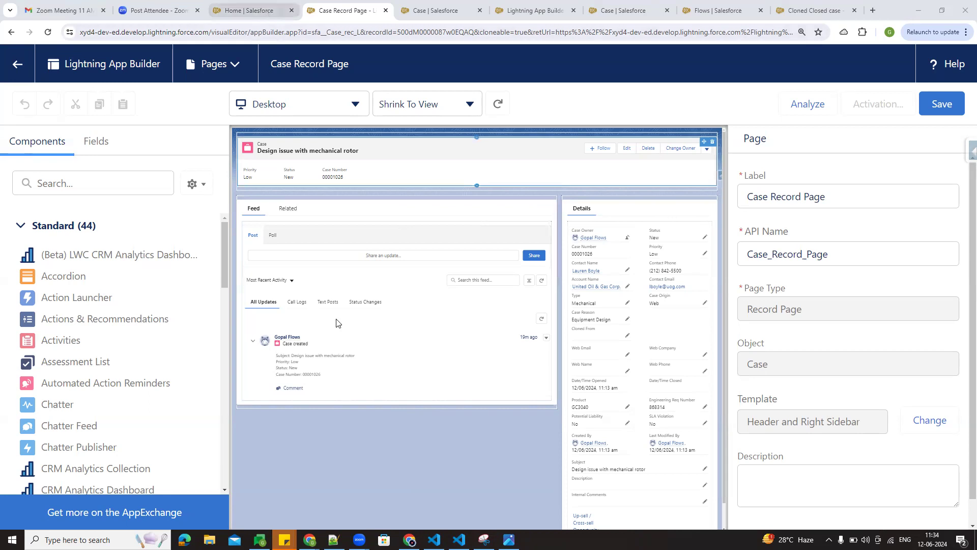
click(540, 11)
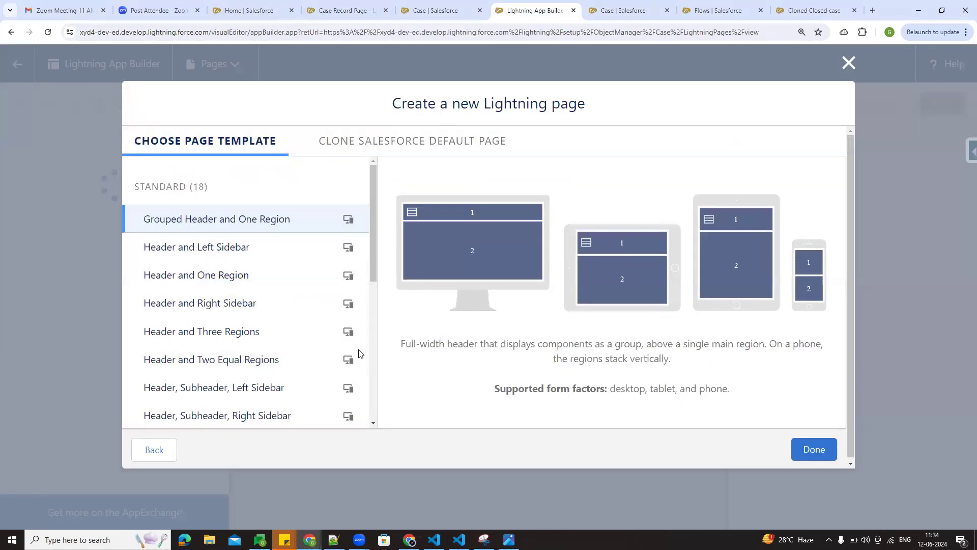
click(346, 10)
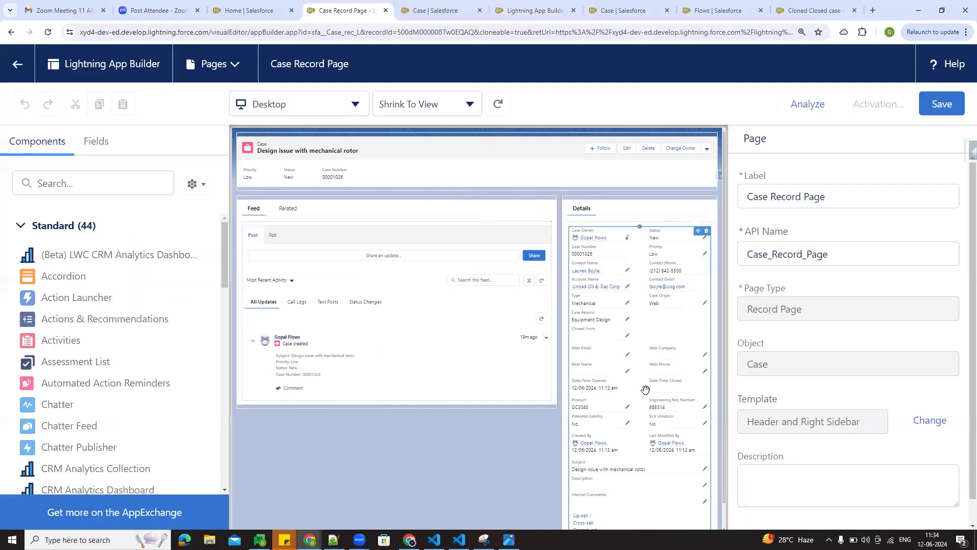
- Preview the standard page templates for the new page, including Header and One Region and Header and Three Regions
click(532, 10)
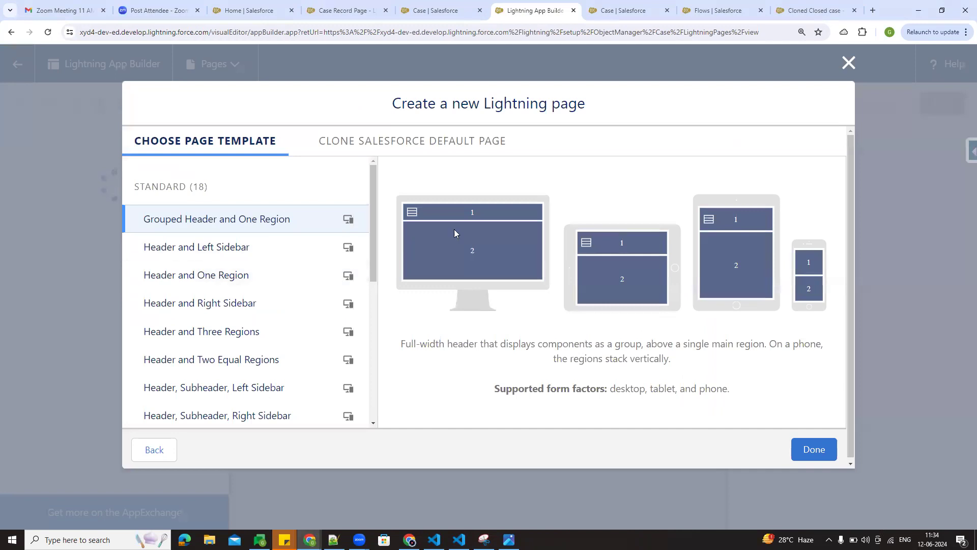
click(246, 249)
click(226, 279)
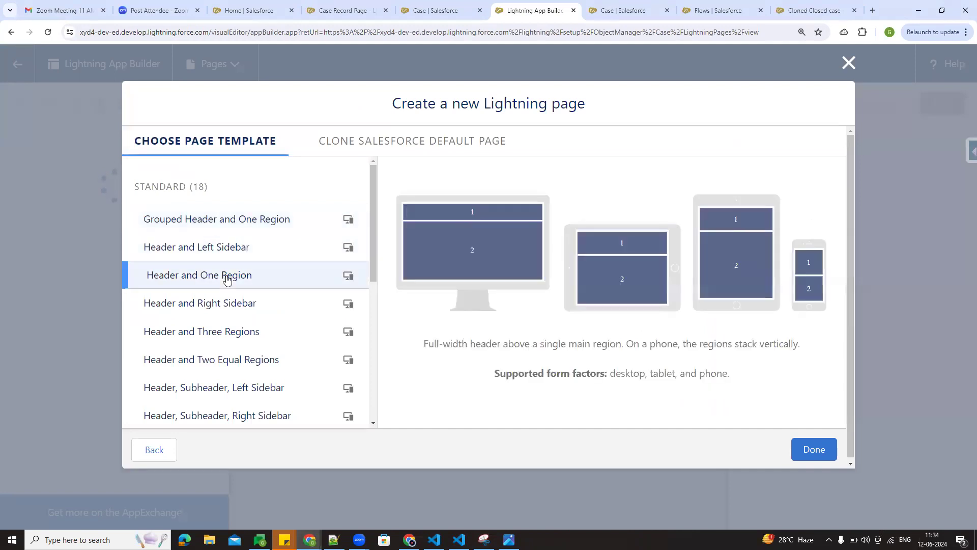
click(233, 329)
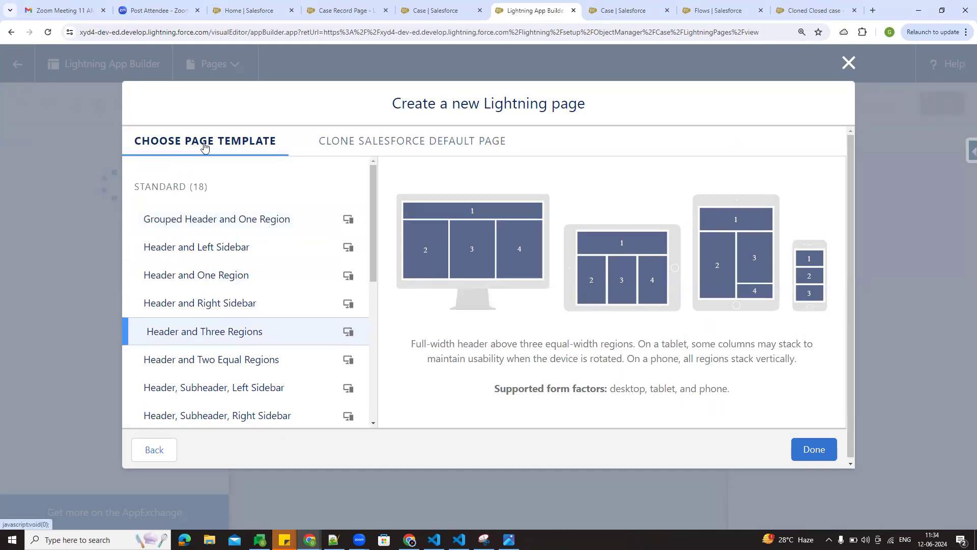
- Compare the Salesforce default Case pages, create the new page by cloning Case Grouped View Default, and dismiss the introductory message
click(407, 146)
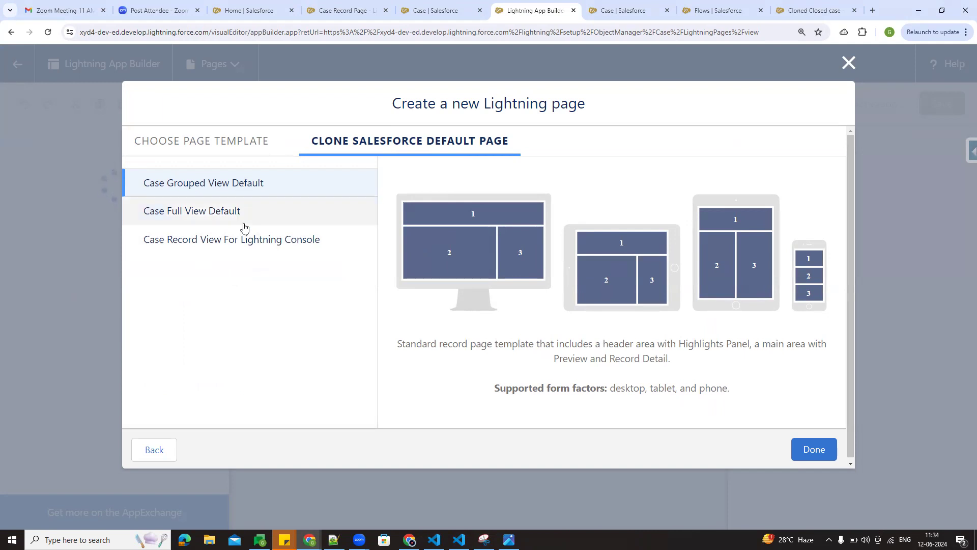
click(225, 219)
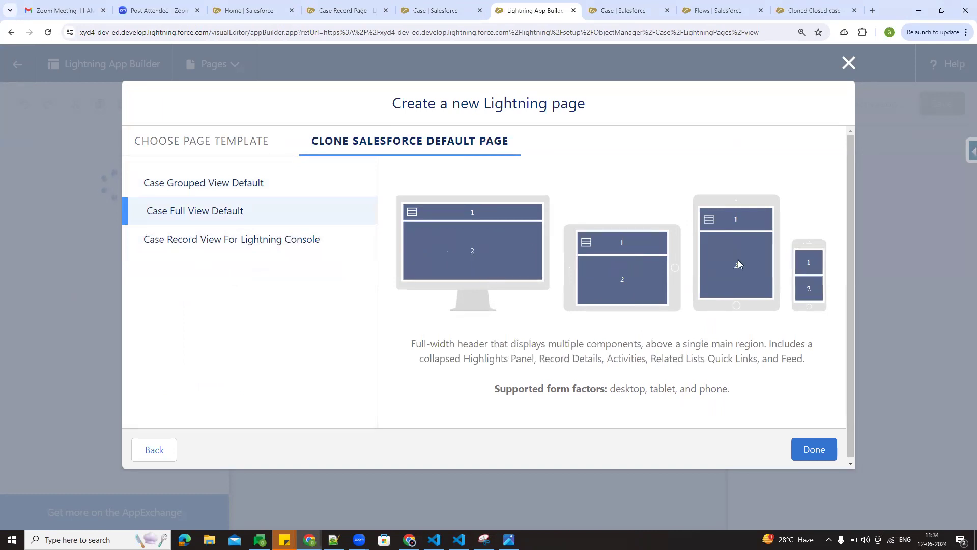
click(215, 186)
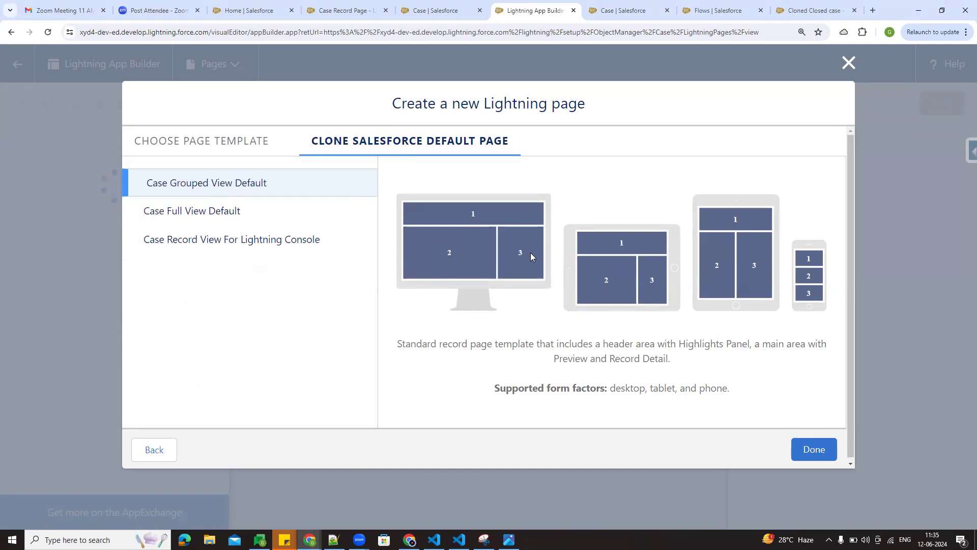
click(230, 240)
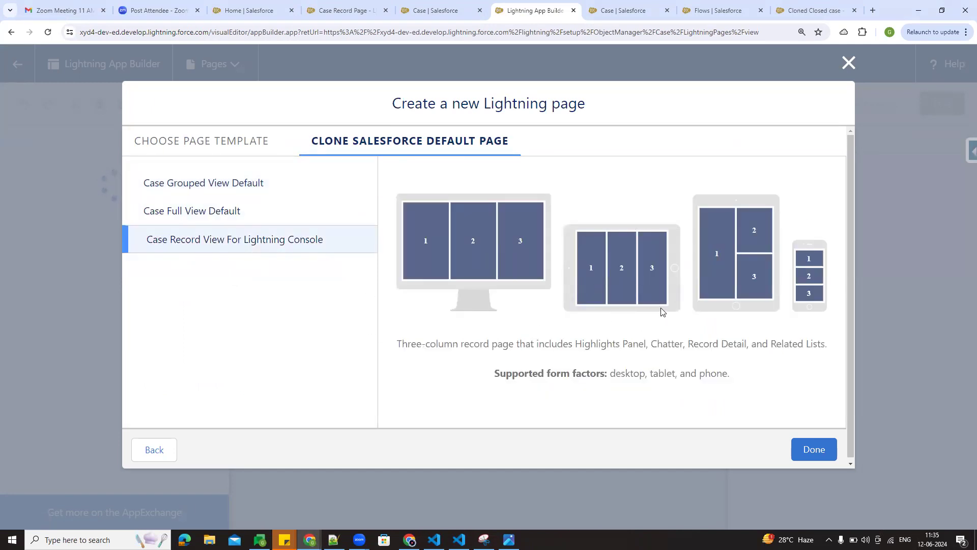
click(260, 192)
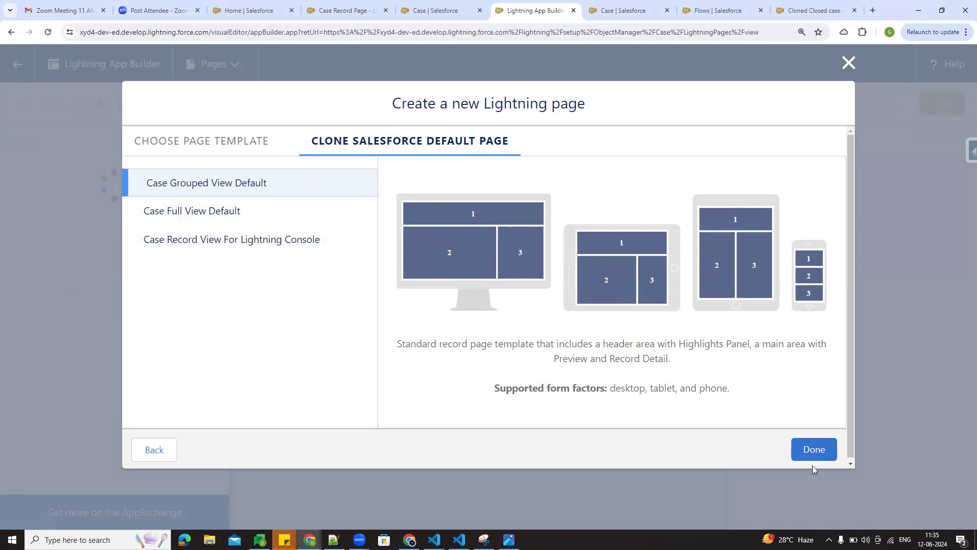
click(814, 449)
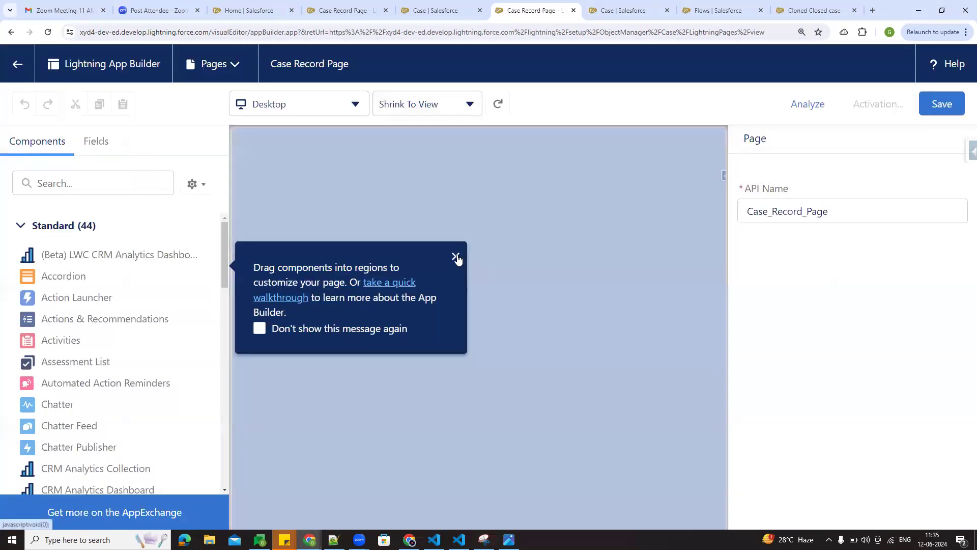
click(455, 258)
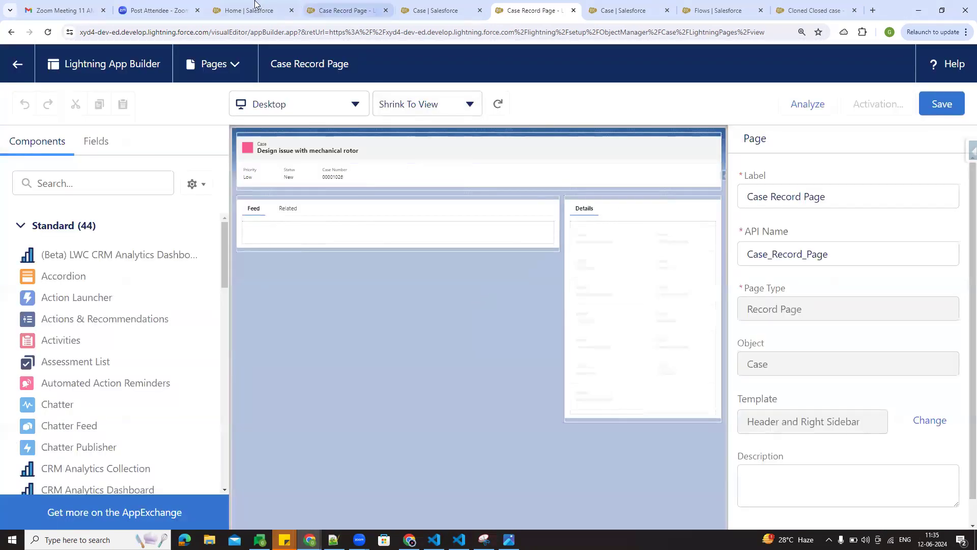
- Compare the cloned Case Record Page with the existing case record page open in the other browser tab
click(356, 9)
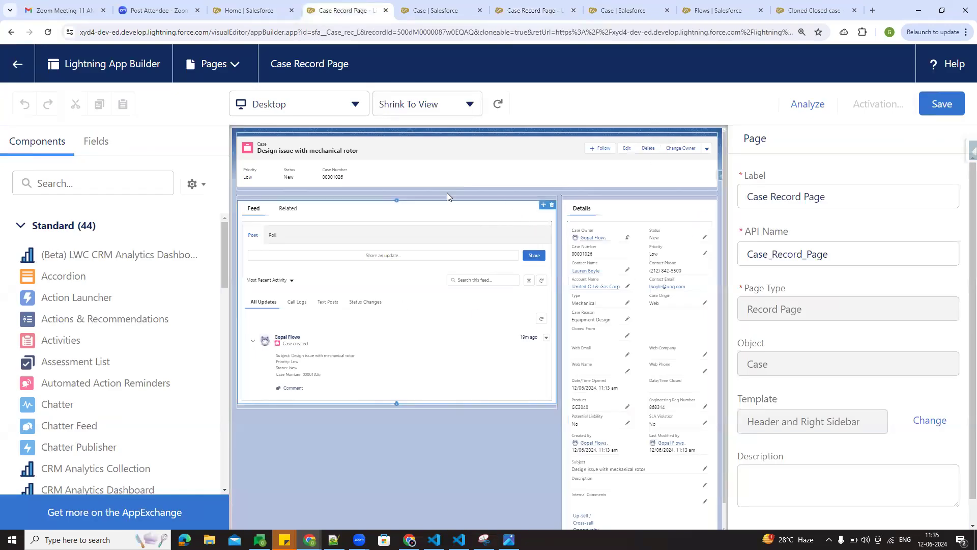
click(633, 6)
click(540, 9)
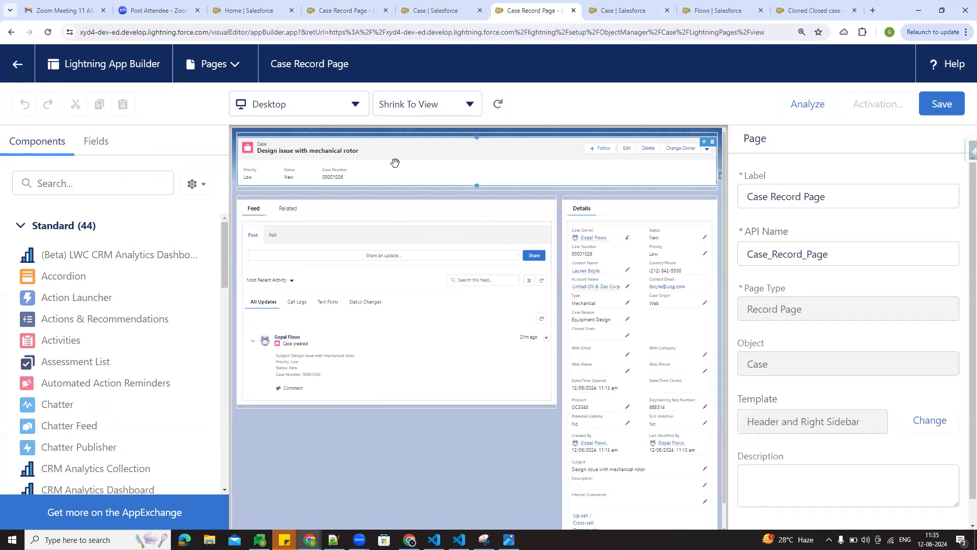
click(341, 10)
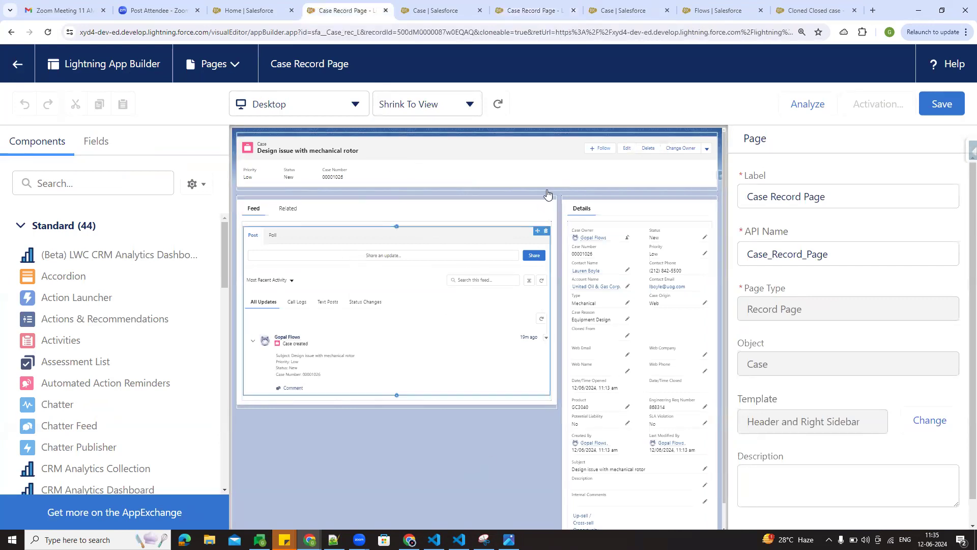
click(562, 6)
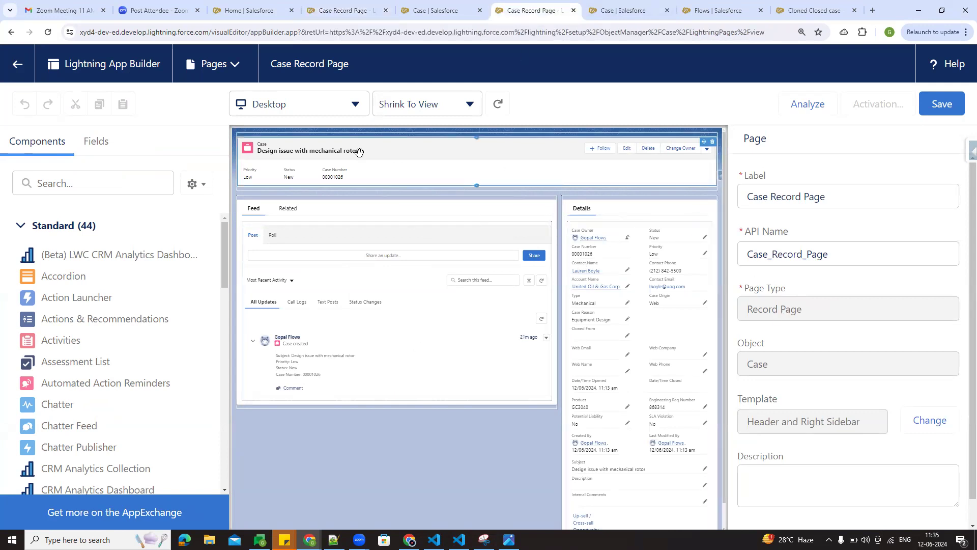
- Upgrade the Highlights Panel to dynamic actions by migrating the existing actions from Case Layout
click(404, 152)
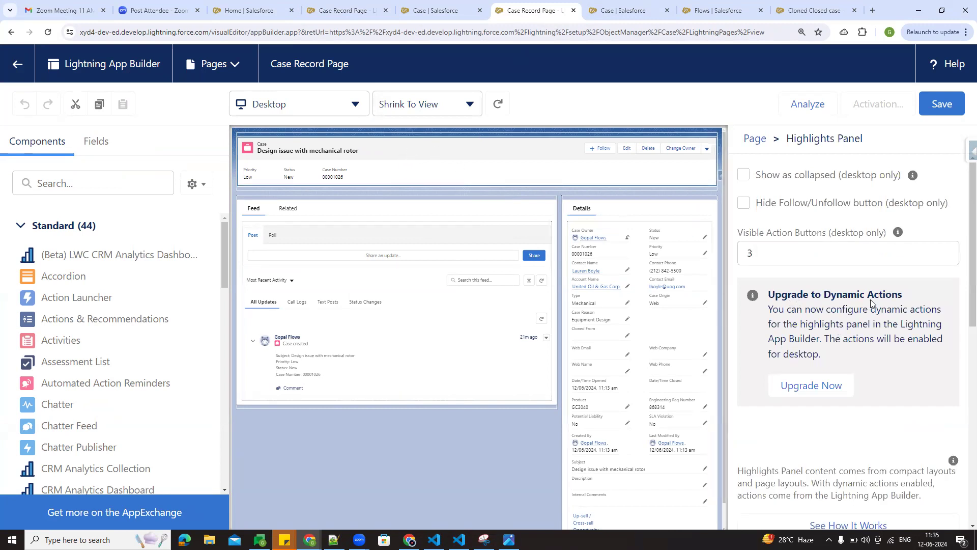
click(817, 391)
click(397, 332)
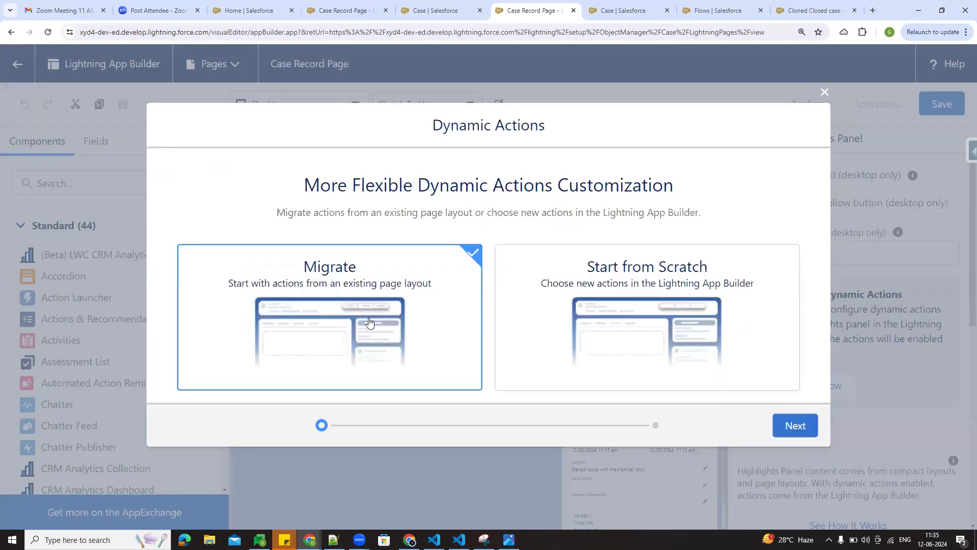
click(797, 426)
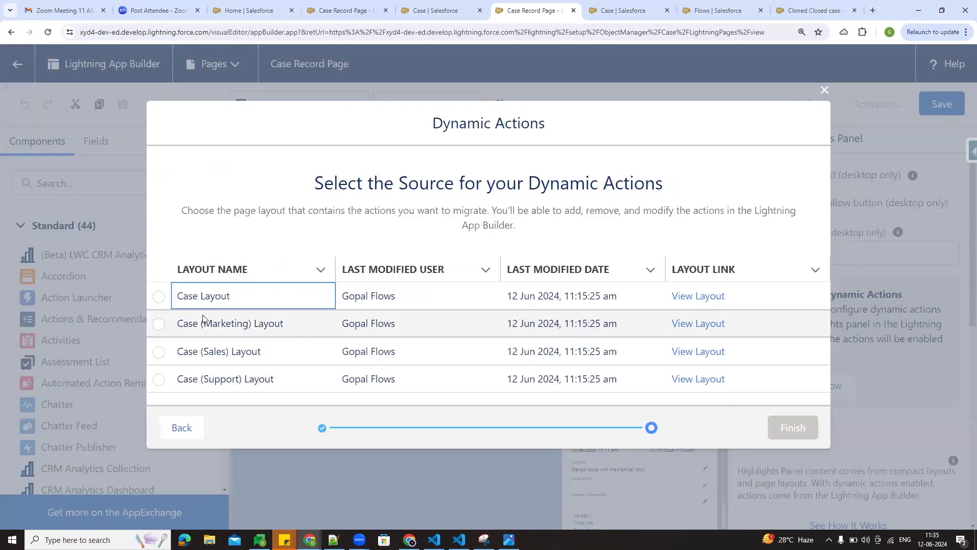
click(159, 297)
click(803, 427)
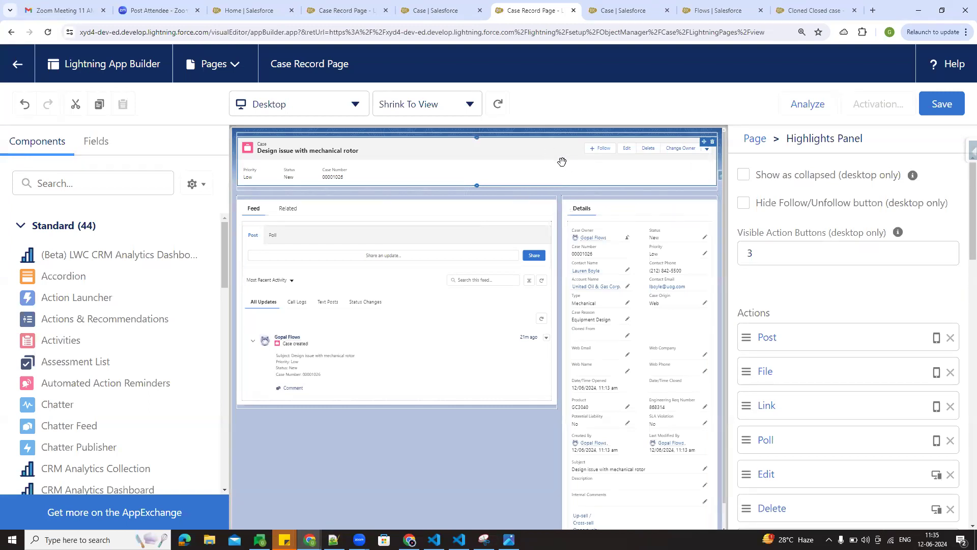
- Add the Cloned Closed case custom button to the Highlights Panel's actions without any visibility filter
scroll(831, 305, down, 9)
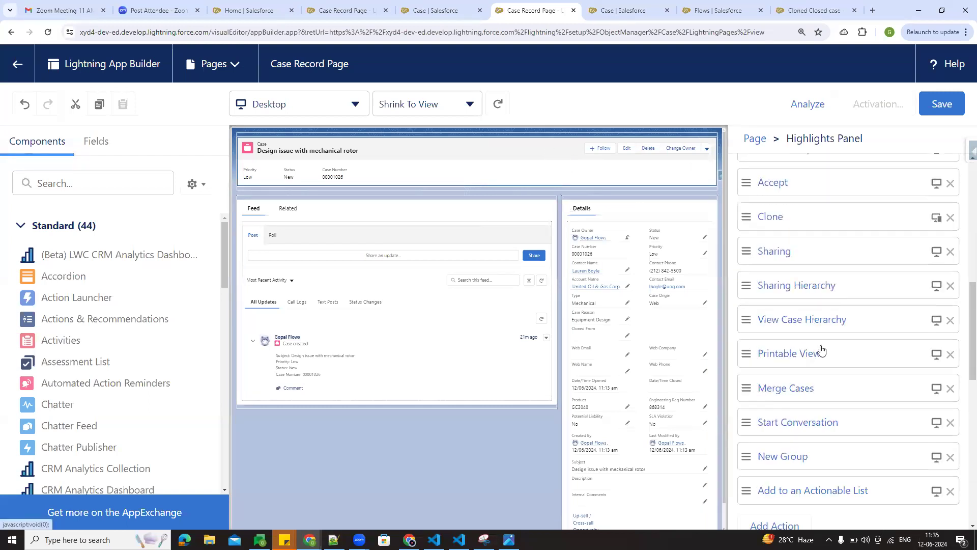
scroll(821, 349, down, 5)
click(777, 288)
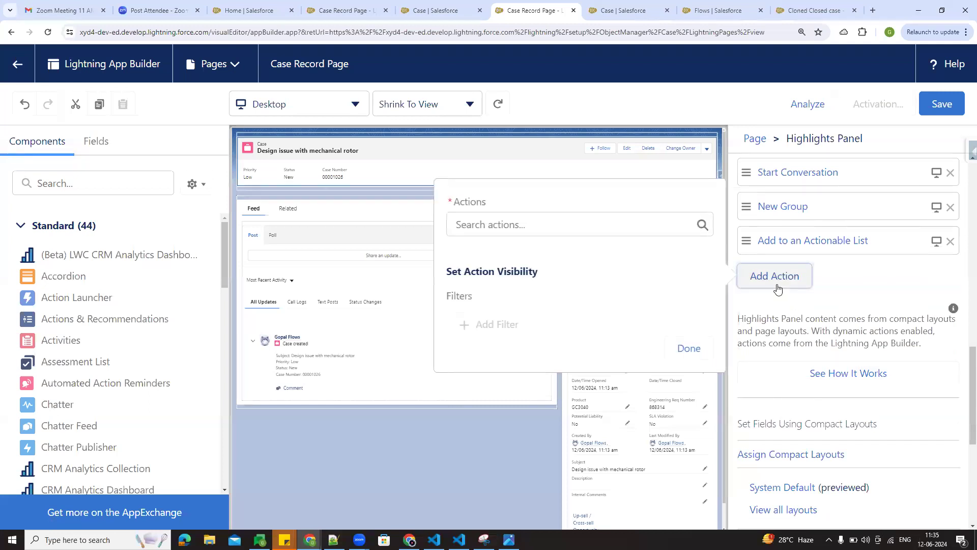
click(471, 224)
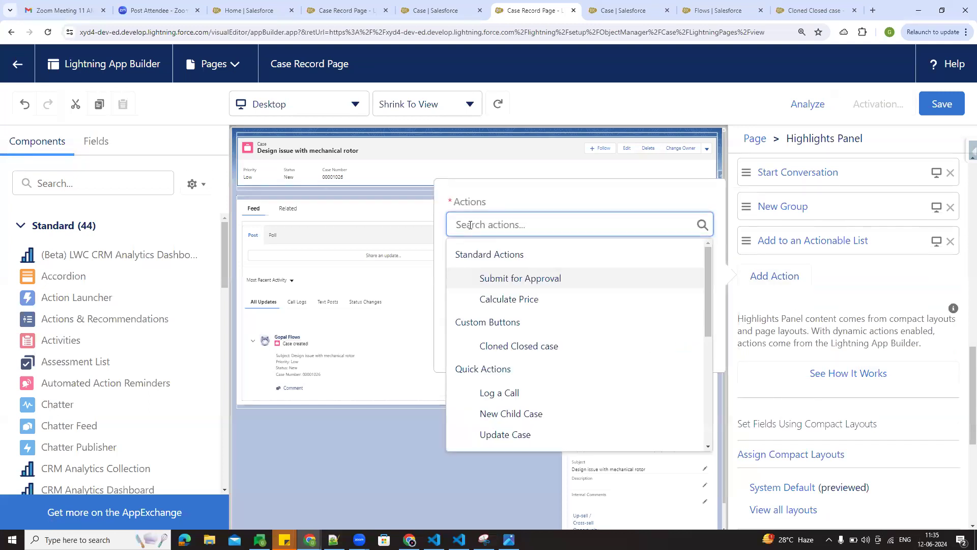
click(536, 347)
click(690, 349)
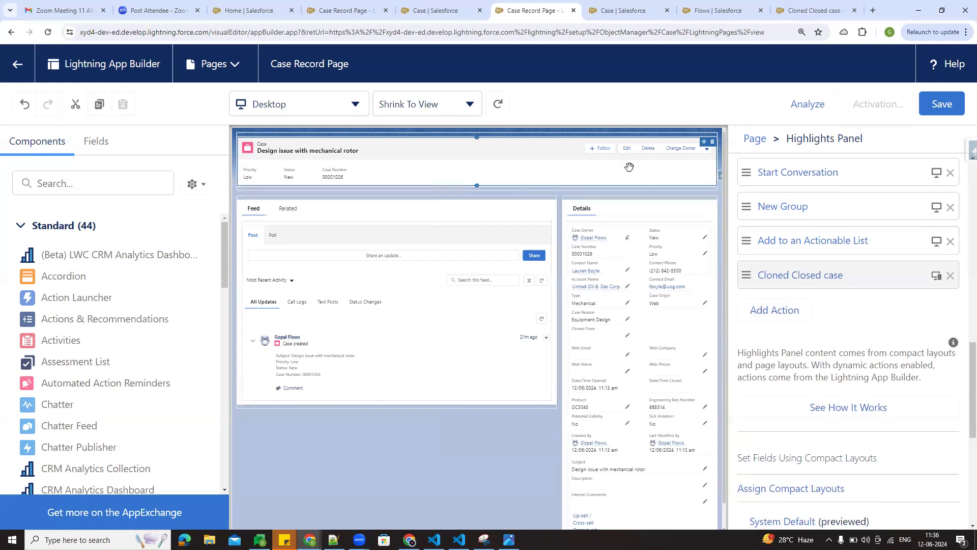
- Save the Case Record Page and activate it as the org default for desktop and phone
click(950, 104)
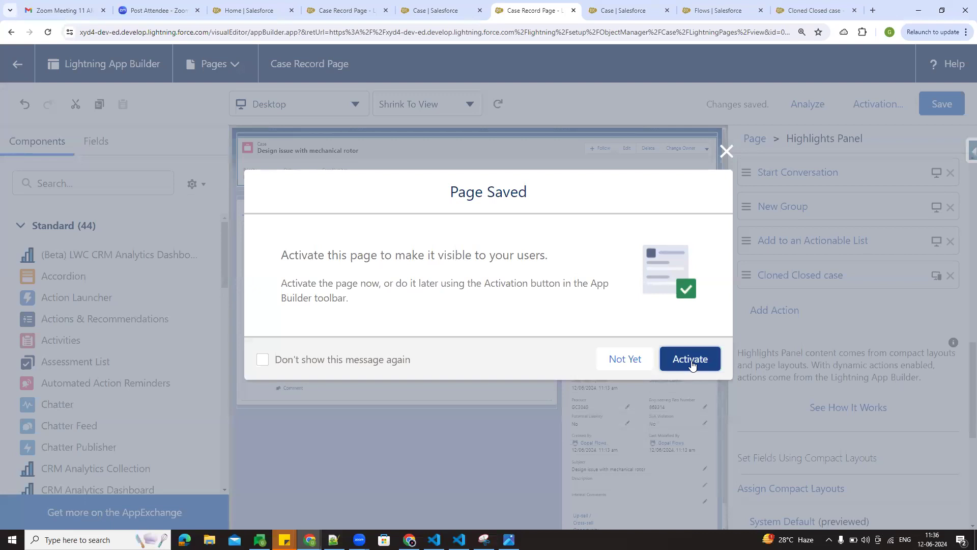
click(691, 359)
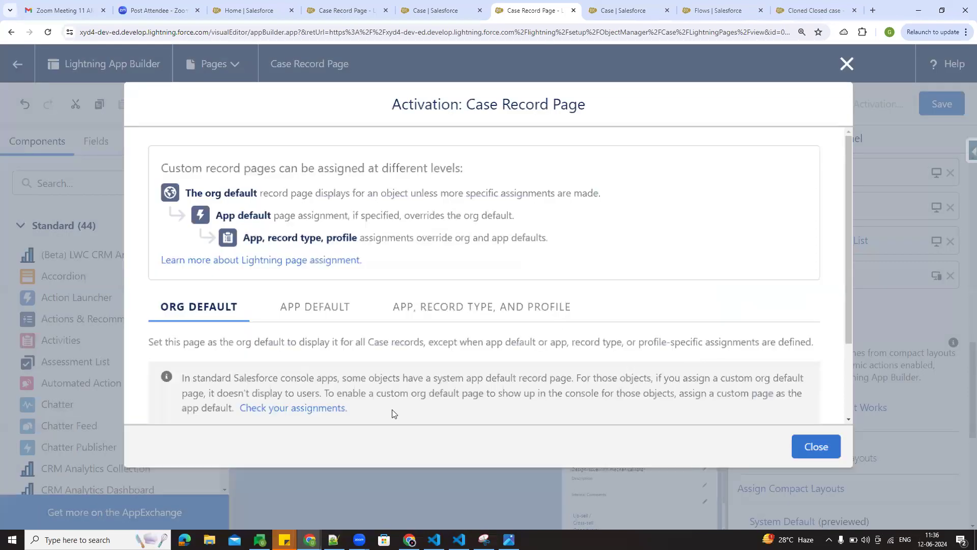
scroll(336, 349, down, 2)
click(199, 351)
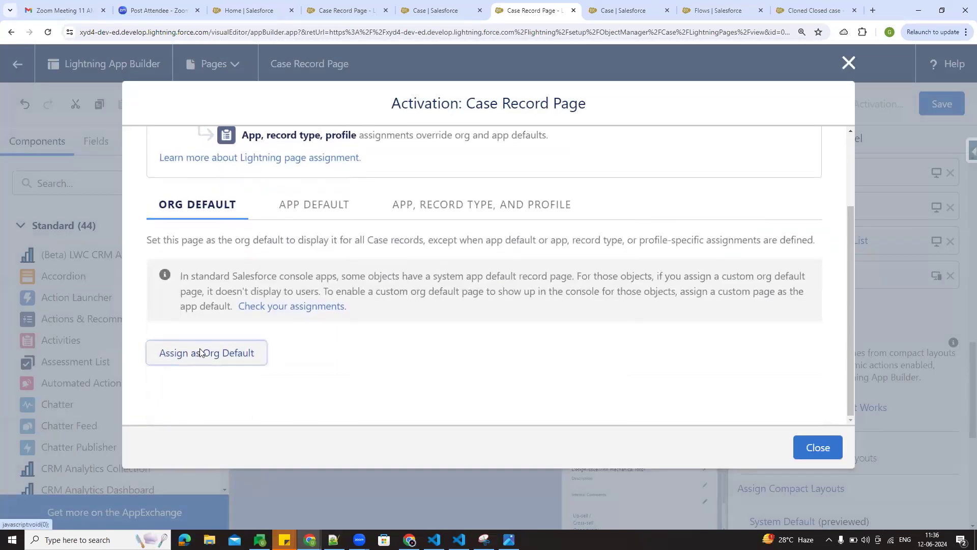
click(304, 315)
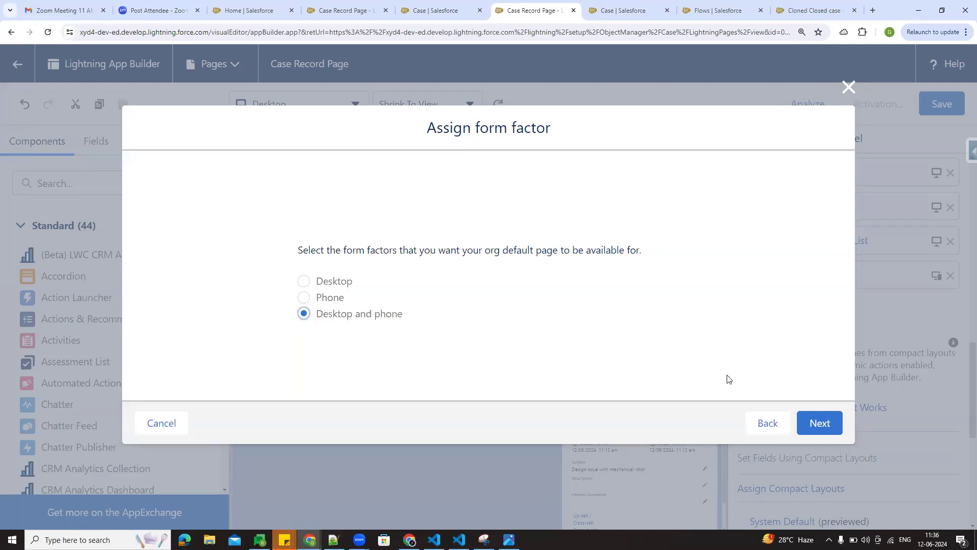
click(808, 424)
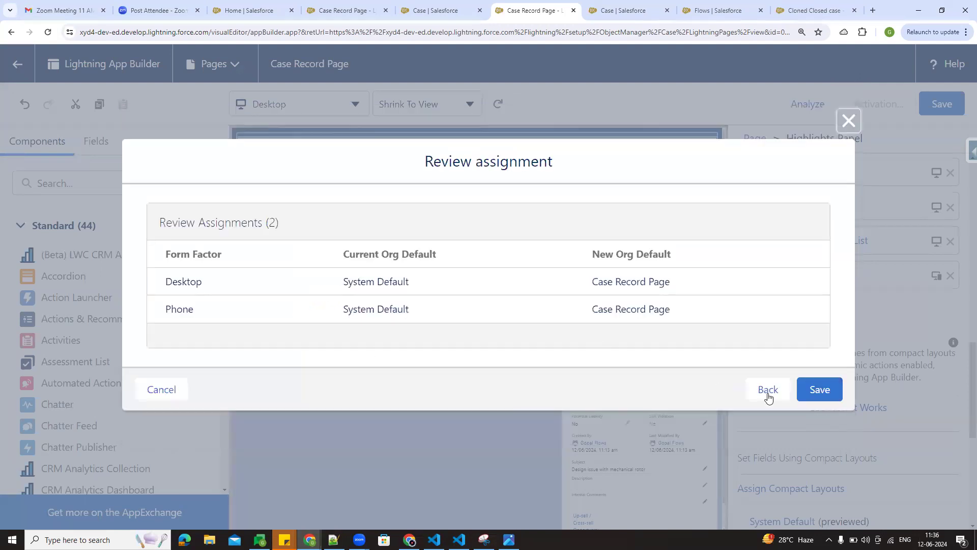
click(816, 389)
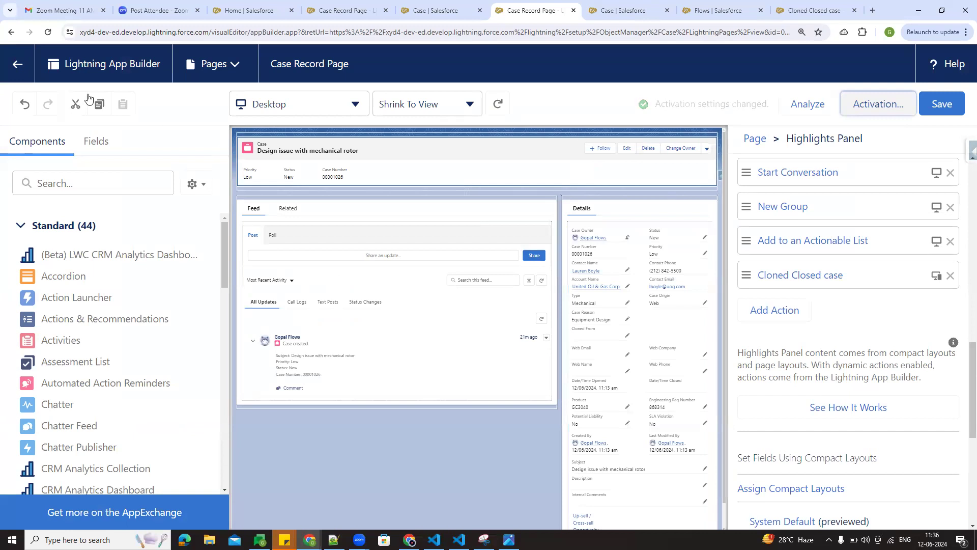
- Exit the page builder and return to the mechanical rotor case in the other browser tab, discarding that tab's unsaved page
click(19, 64)
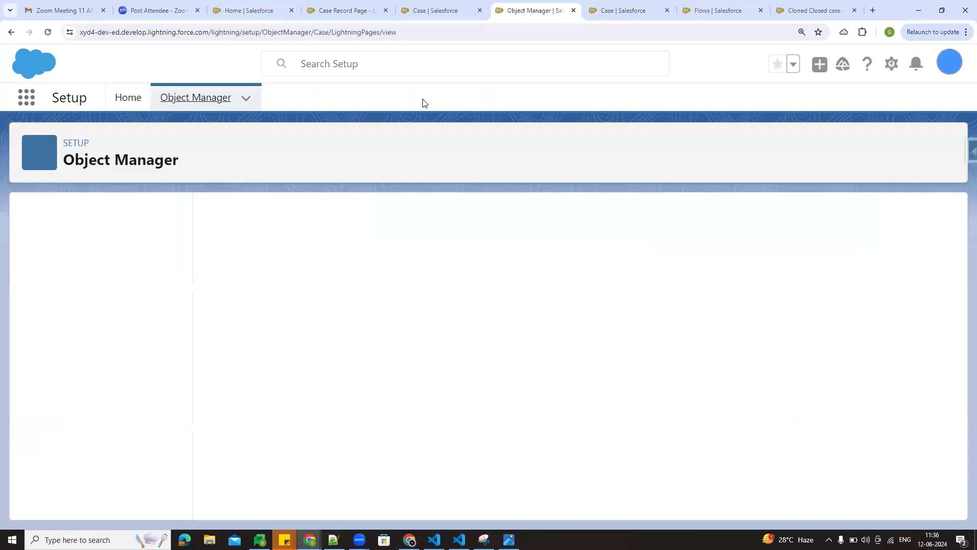
click(435, 11)
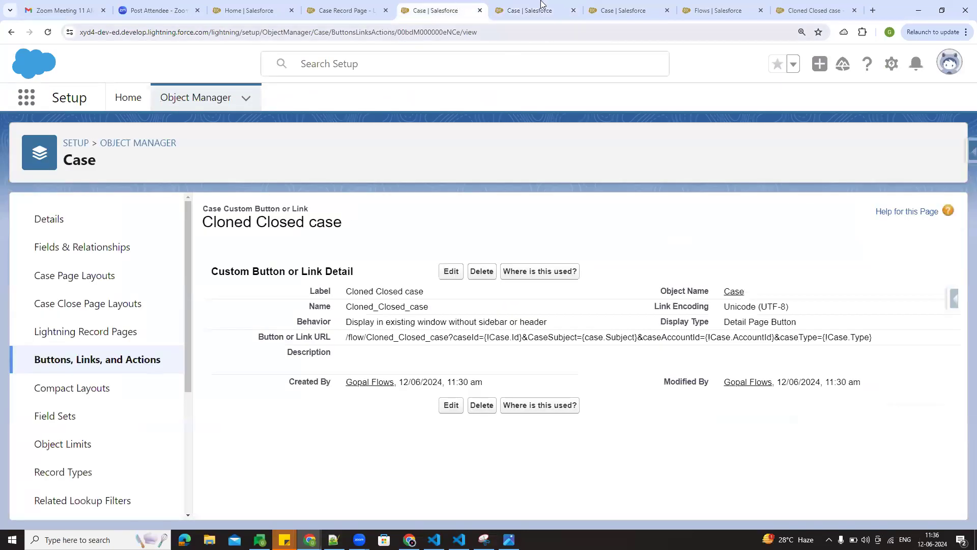
click(599, 10)
click(436, 10)
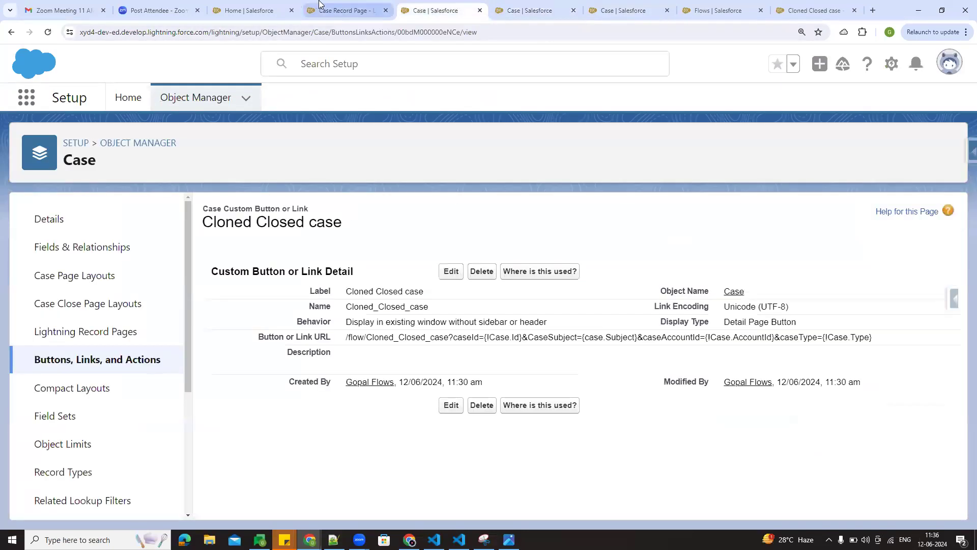
click(346, 11)
click(12, 34)
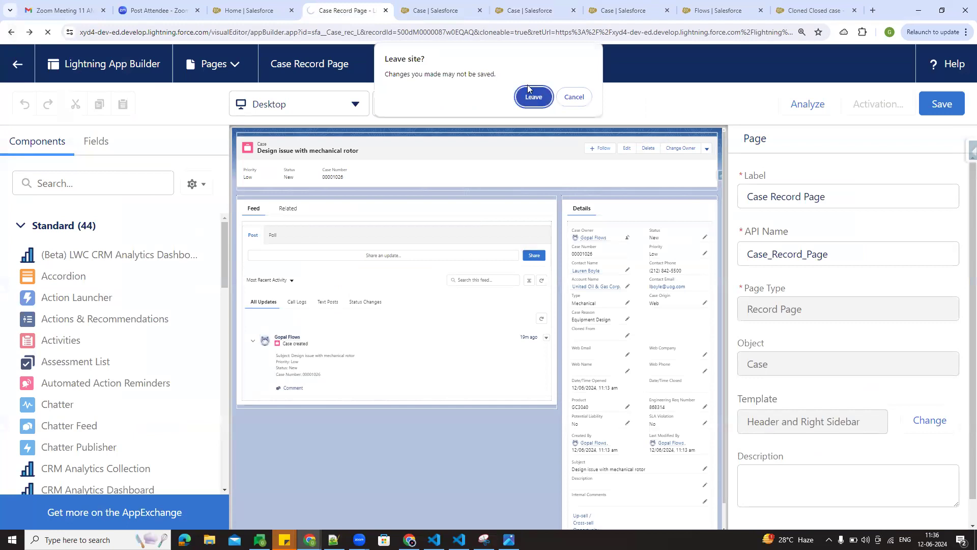
click(532, 100)
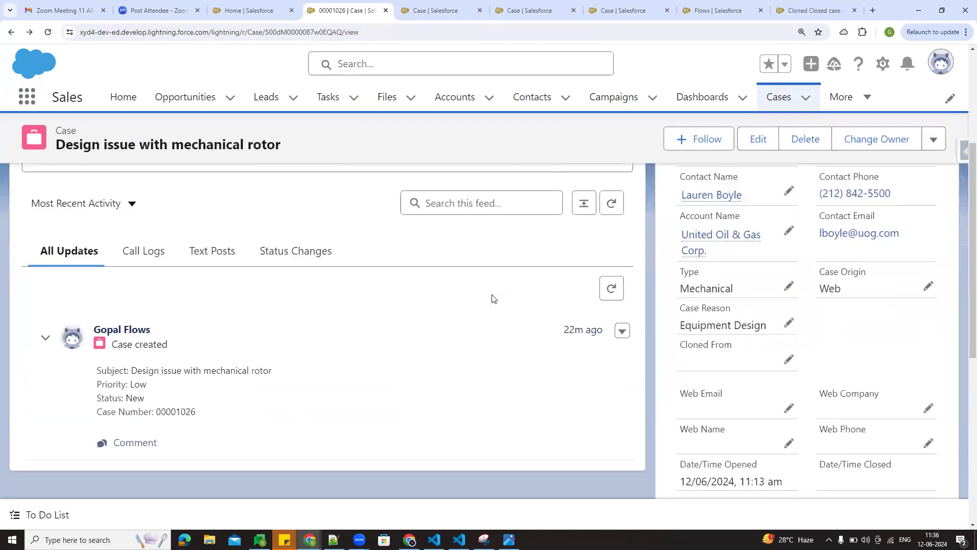
- Check the new mechanical rotor case's additional actions for Cloned Closed case, reload the record, and examine its case number
click(933, 152)
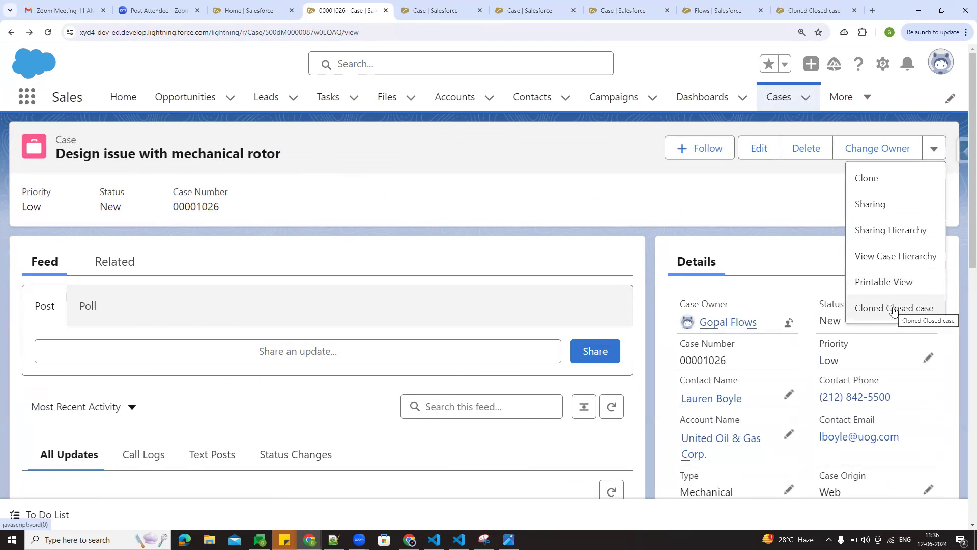
click(50, 33)
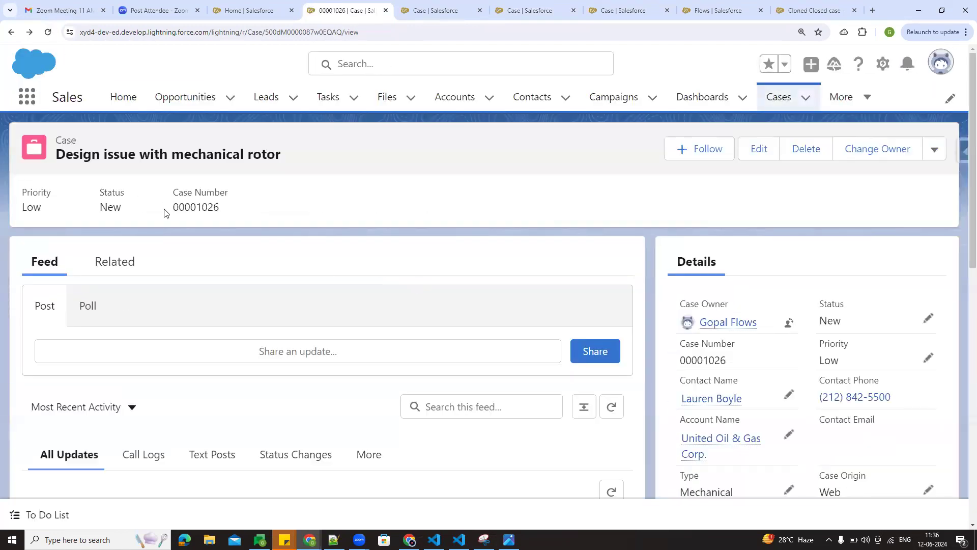
drag(173, 213, 226, 211)
click(225, 212)
drag(173, 203, 227, 211)
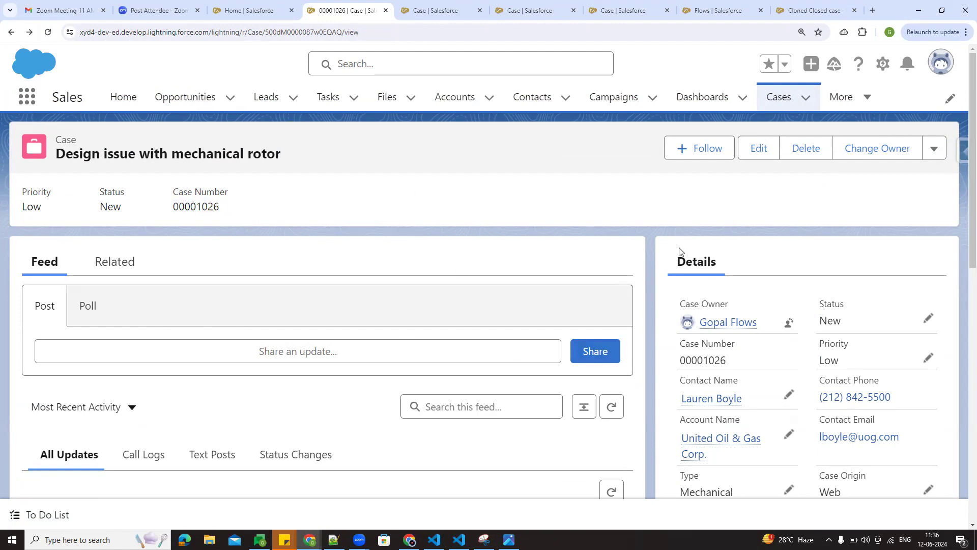
- Open the closed mechanical rotor case from the recently viewed Cases and examine its case number and Cloned From field
click(781, 97)
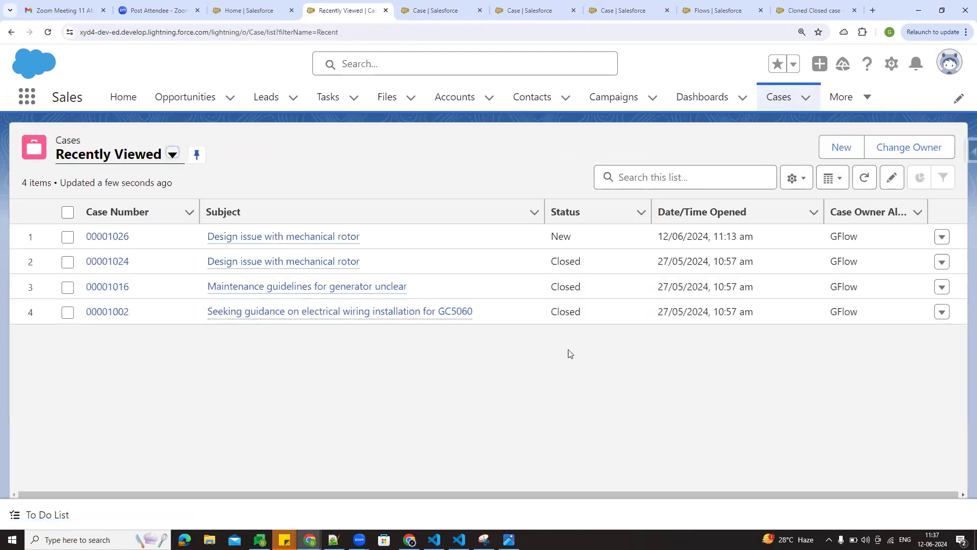
click(101, 264)
drag(208, 206, 235, 208)
click(256, 212)
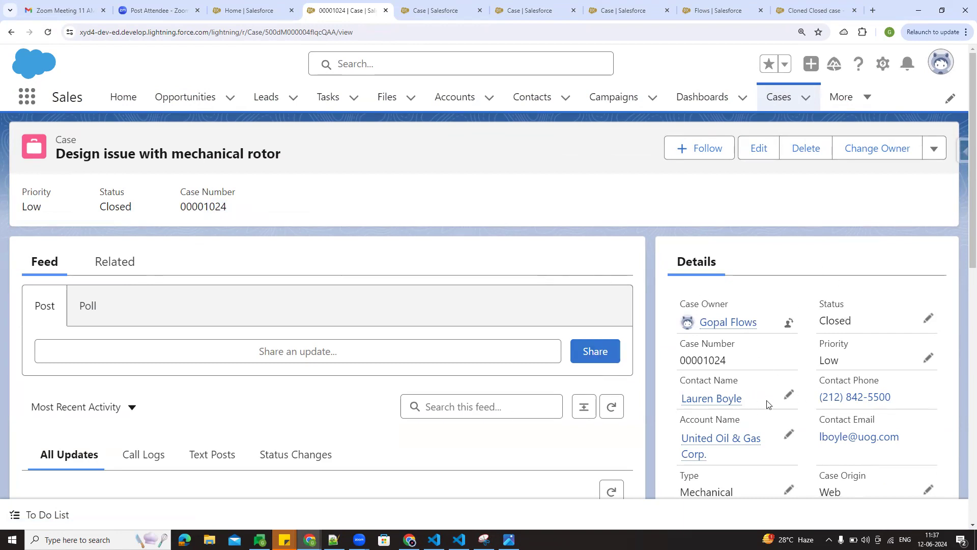
scroll(768, 404, down, 3)
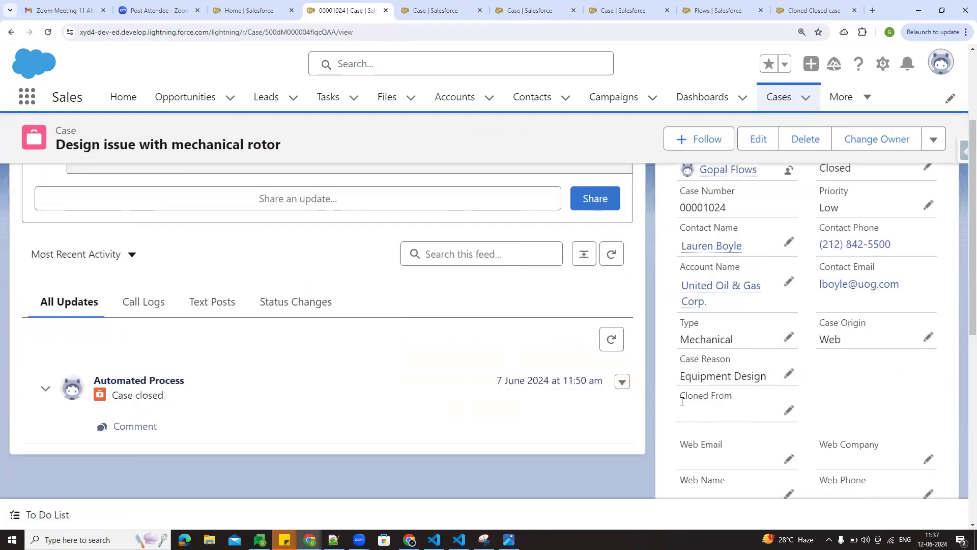
drag(682, 401, 735, 402)
click(849, 395)
scroll(864, 410, up, 3)
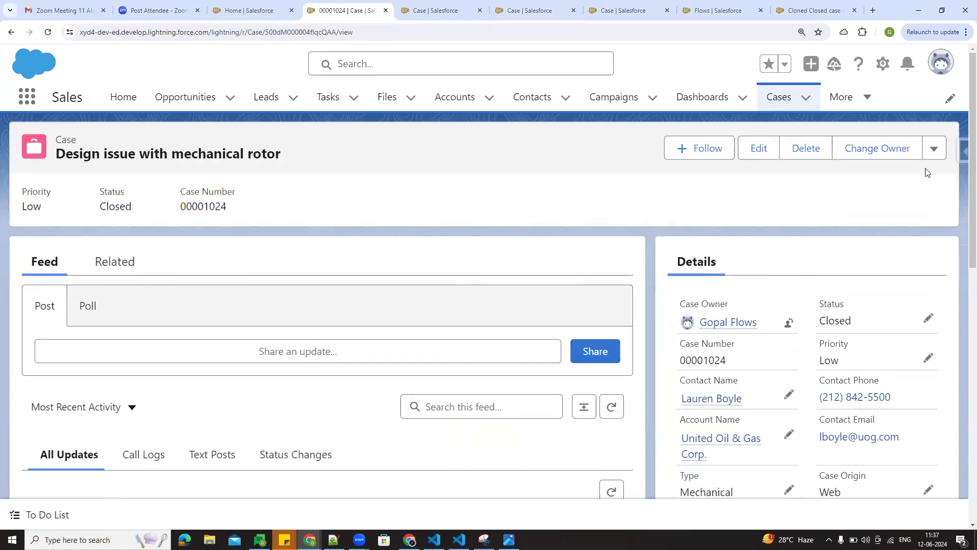
- Run the Cloned Closed case action on the closed mechanical rotor case, examine the flow page, and reload it
click(935, 148)
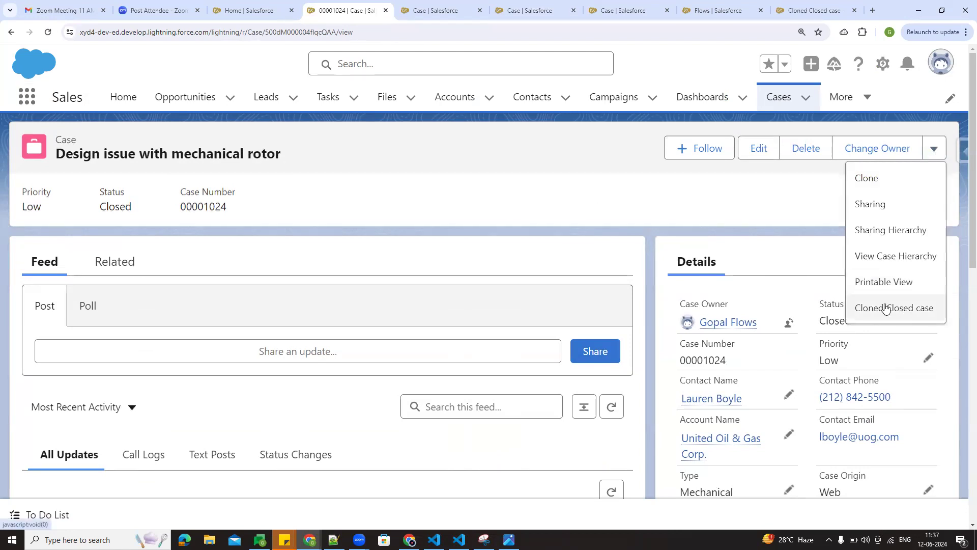
click(911, 308)
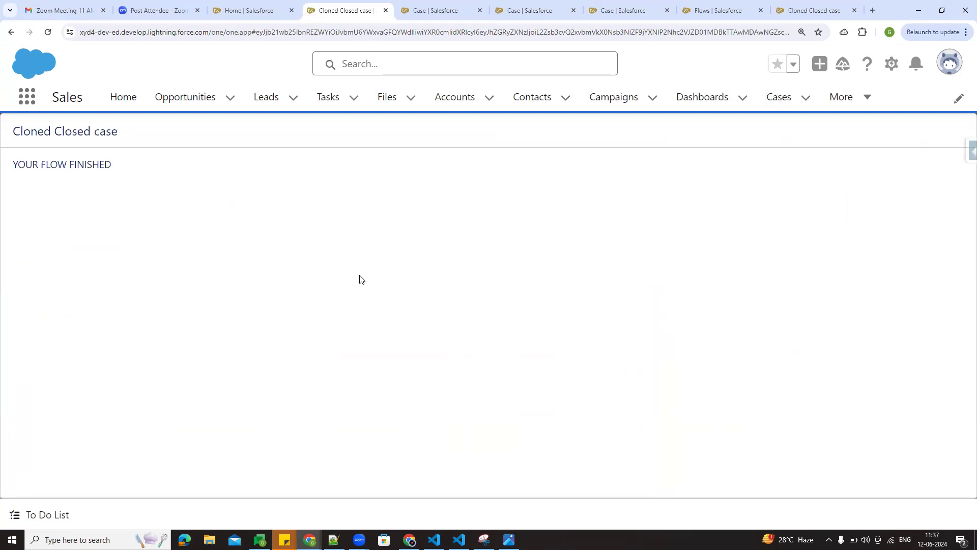
triple_click(94, 131)
drag(15, 164, 116, 173)
click(175, 236)
click(49, 33)
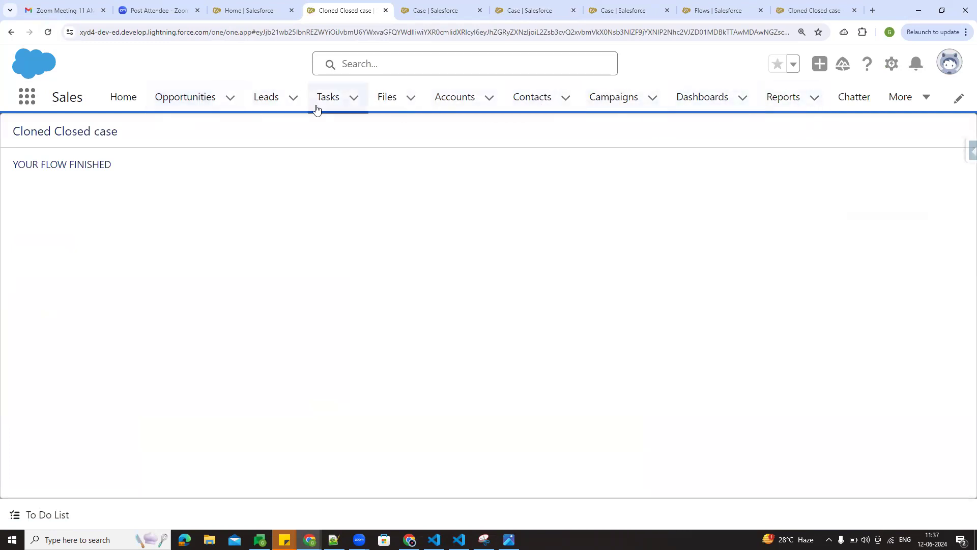
- Compare the recently viewed Cases' opening times with the system clock, and open the closed source case and the newest case in separate browser tabs
click(925, 97)
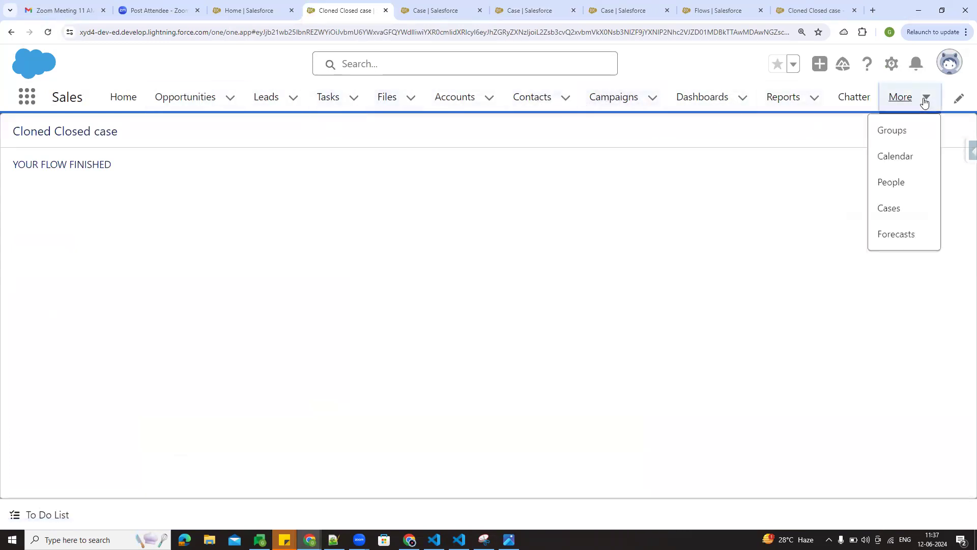
click(892, 207)
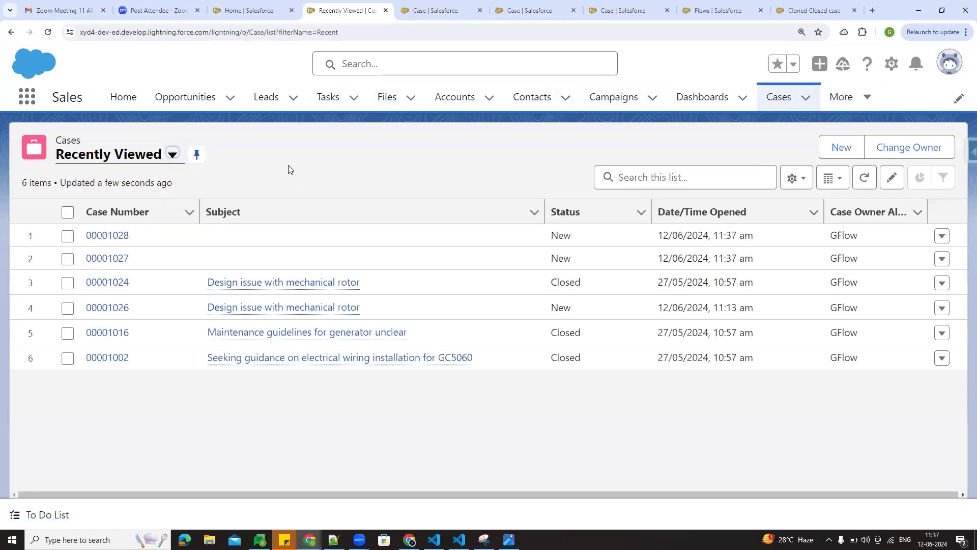
middle_click(113, 281)
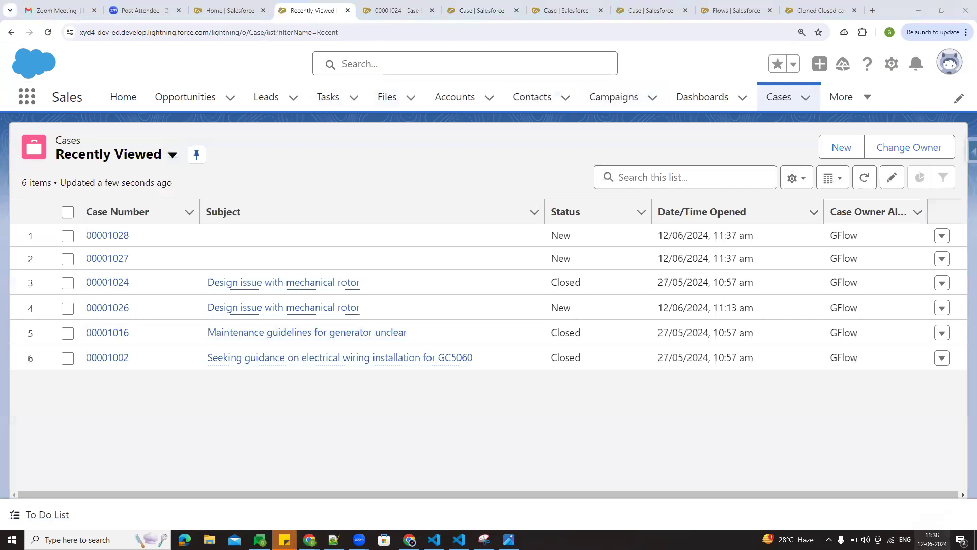
click(932, 539)
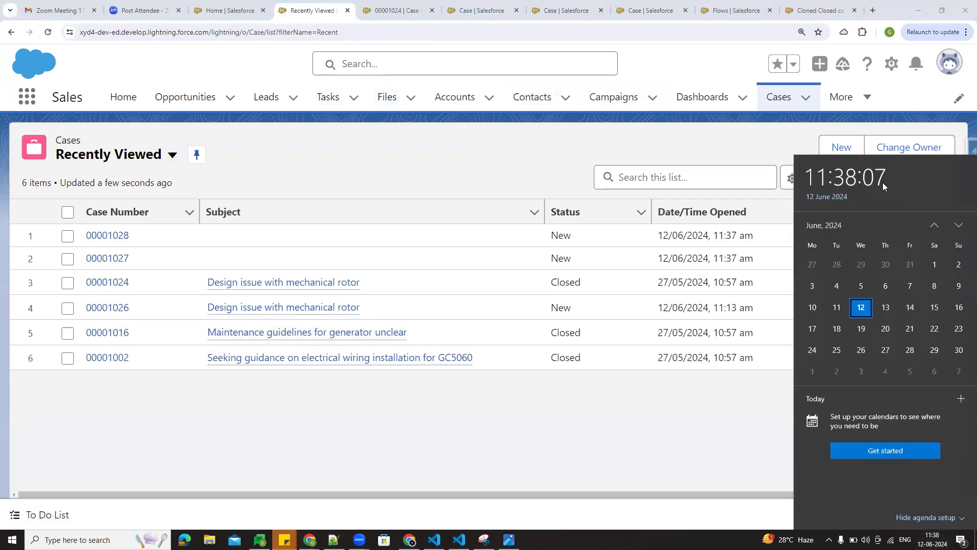
click(716, 459)
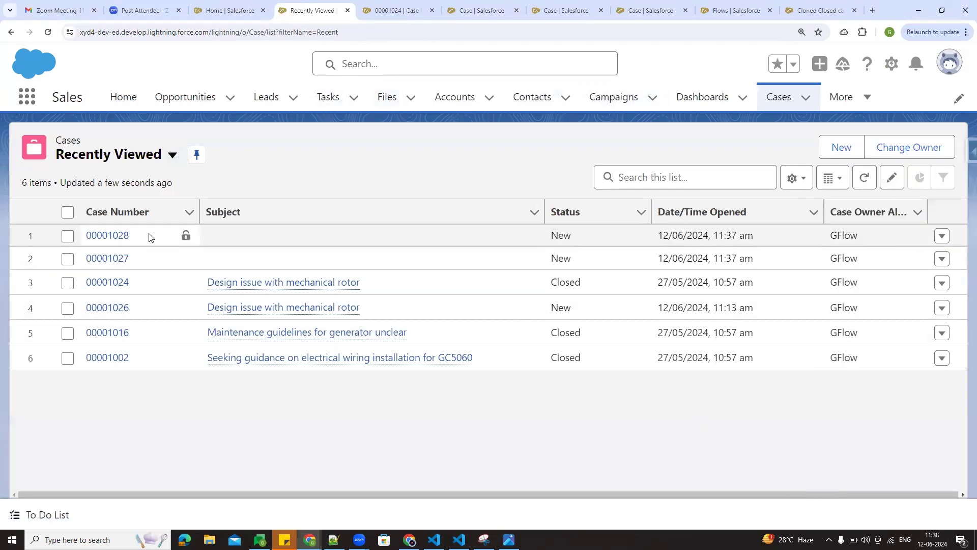
middle_click(113, 237)
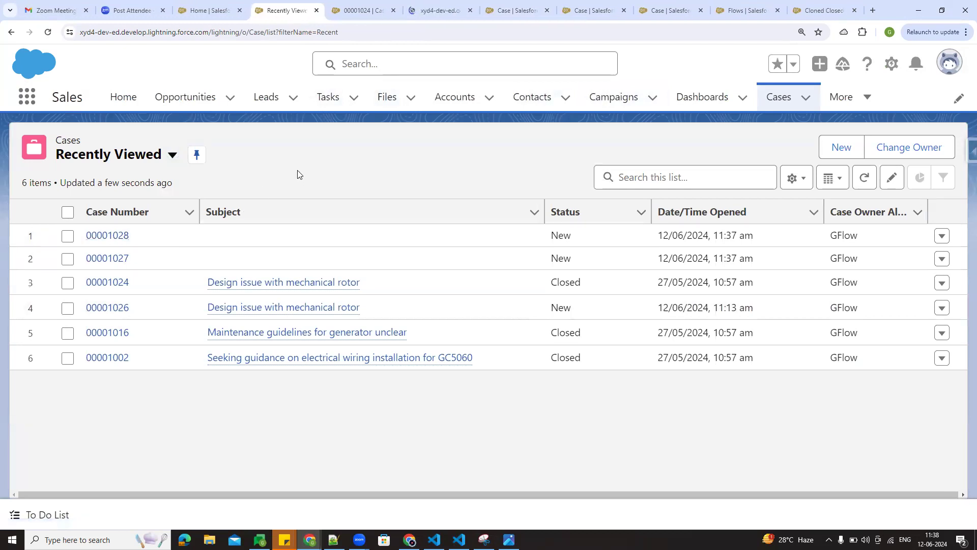
- Examine the newest case's details, including its Cloned From link to the source case and its opening time
click(436, 10)
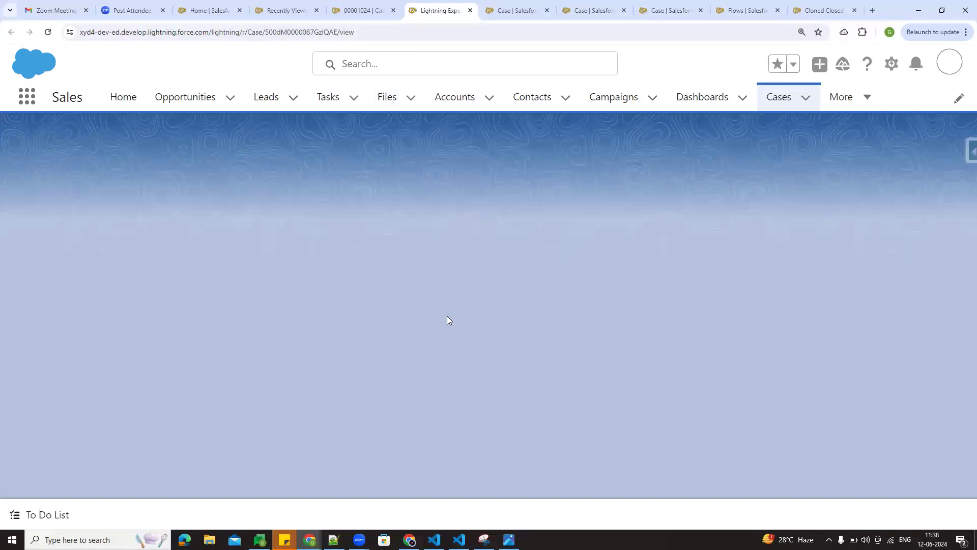
scroll(548, 257, down, 3)
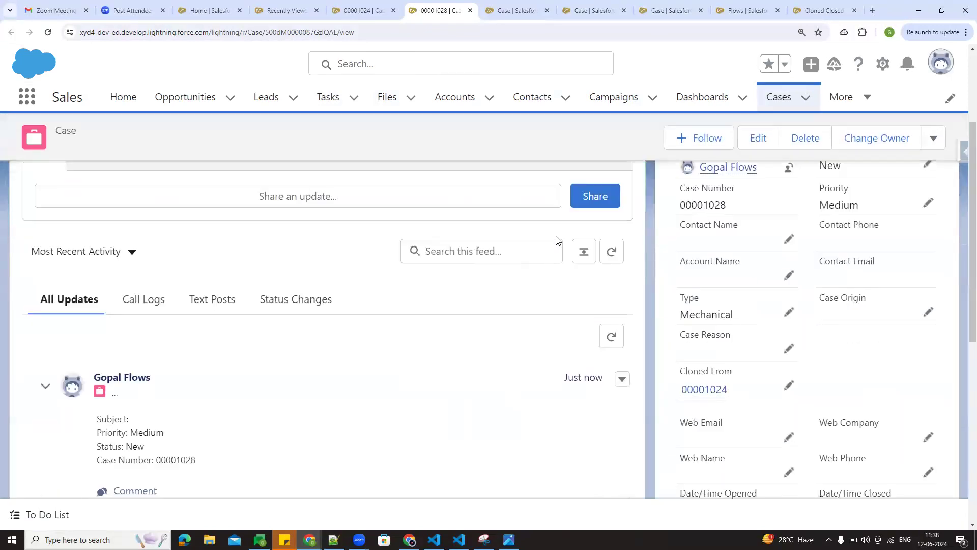
scroll(857, 320, down, 3)
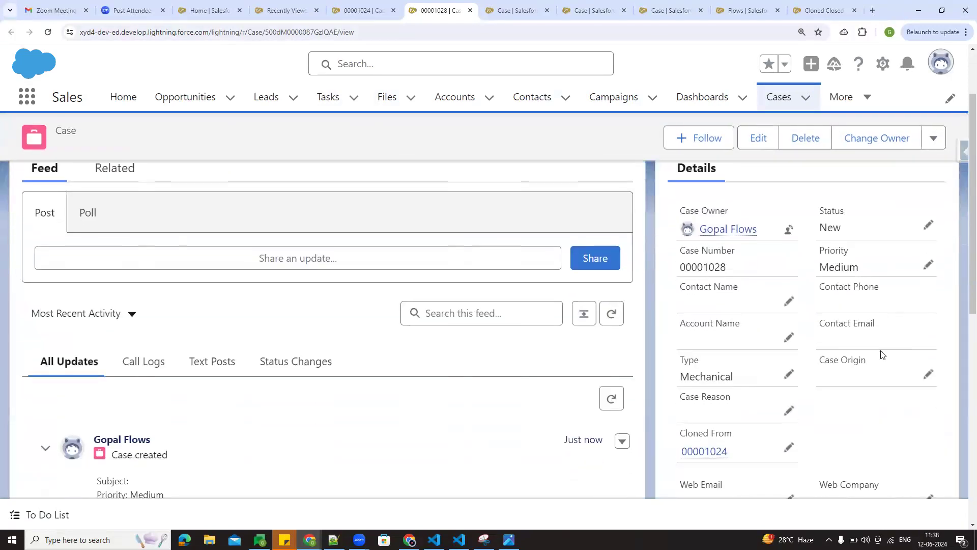
drag(743, 374, 683, 373)
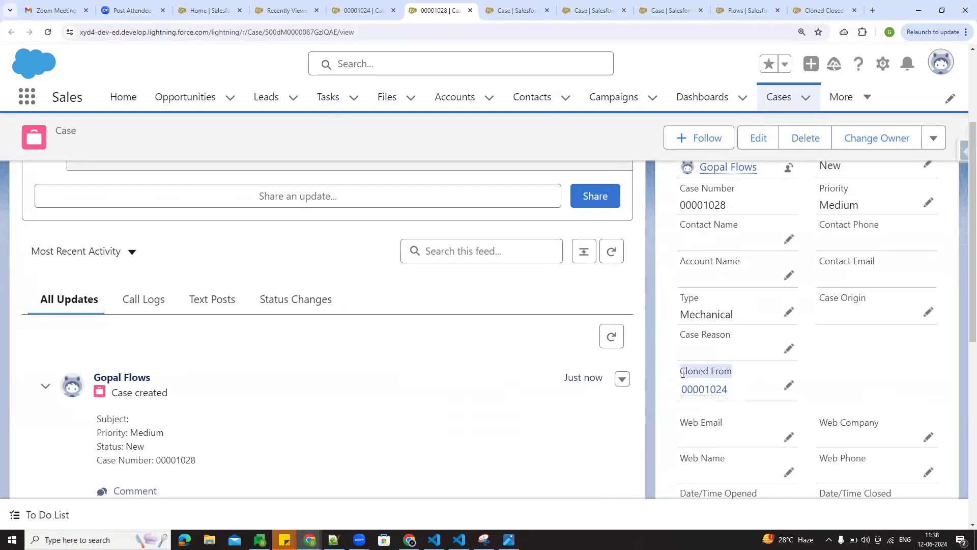
click(904, 369)
mouse_move(718, 395)
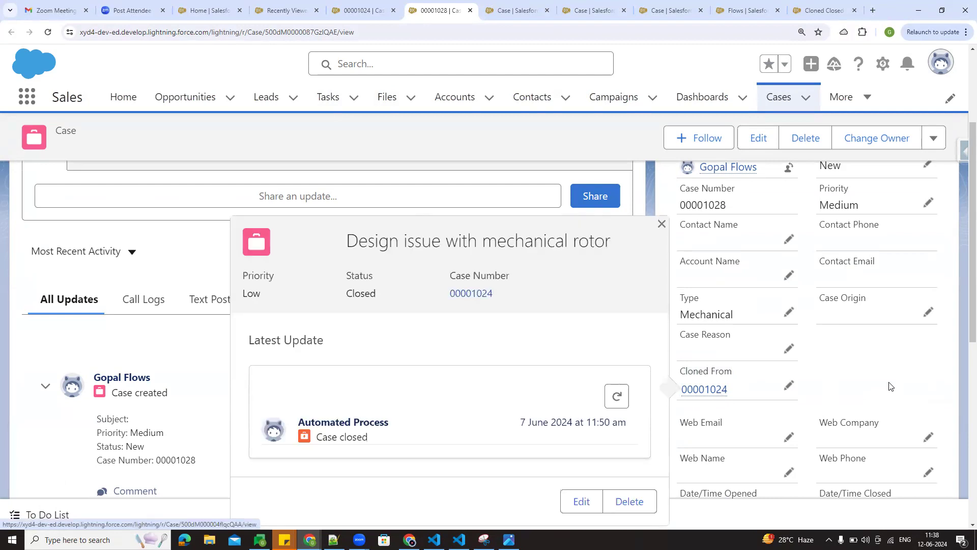
scroll(878, 381, down, 2)
scroll(809, 366, down, 4)
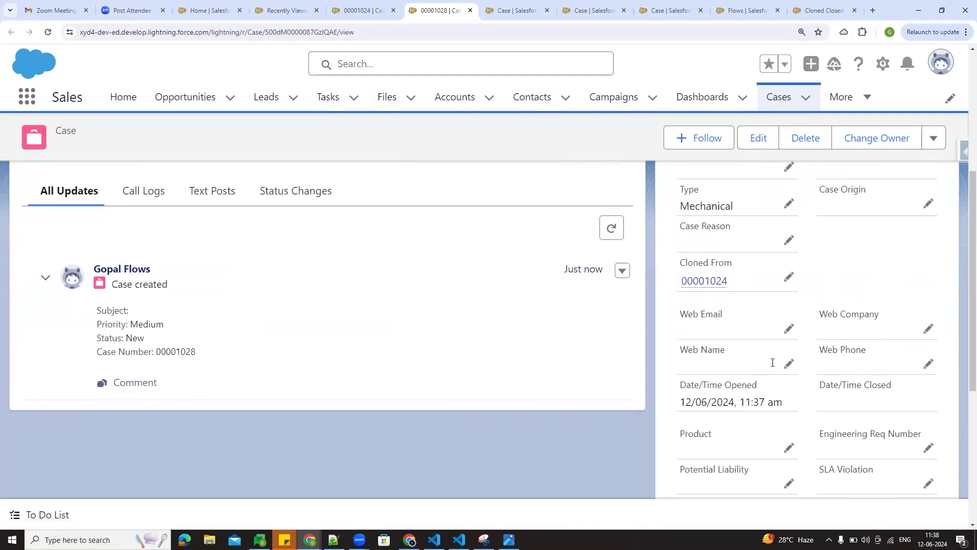
scroll(804, 370, up, 2)
scroll(830, 289, up, 4)
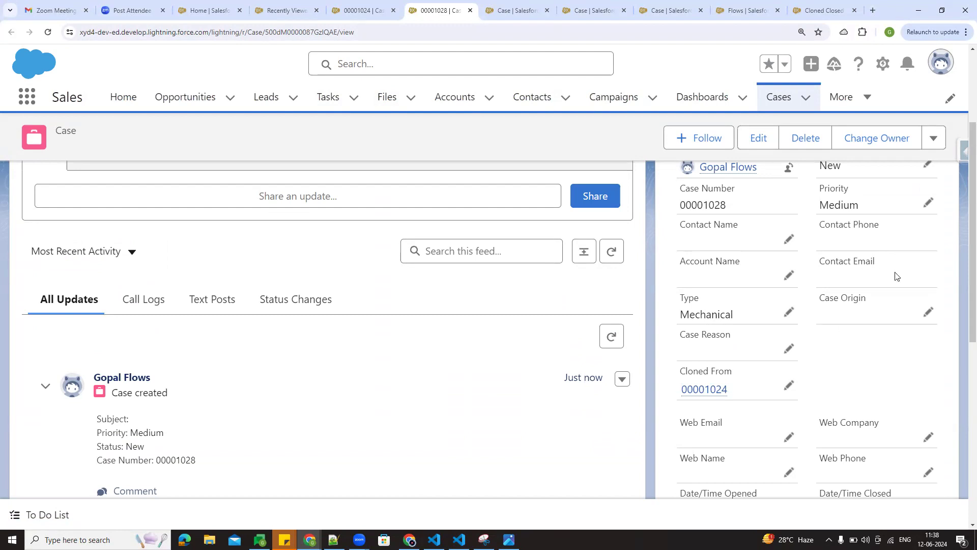
- Compare the contact, account, origin, reason and product fields of the closed source case with those on the newest case
click(356, 10)
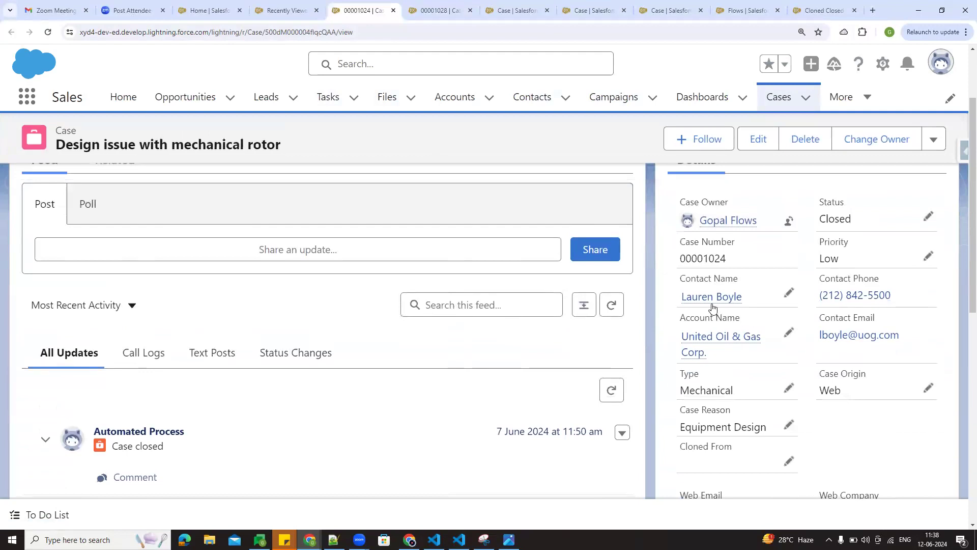
mouse_move(712, 308)
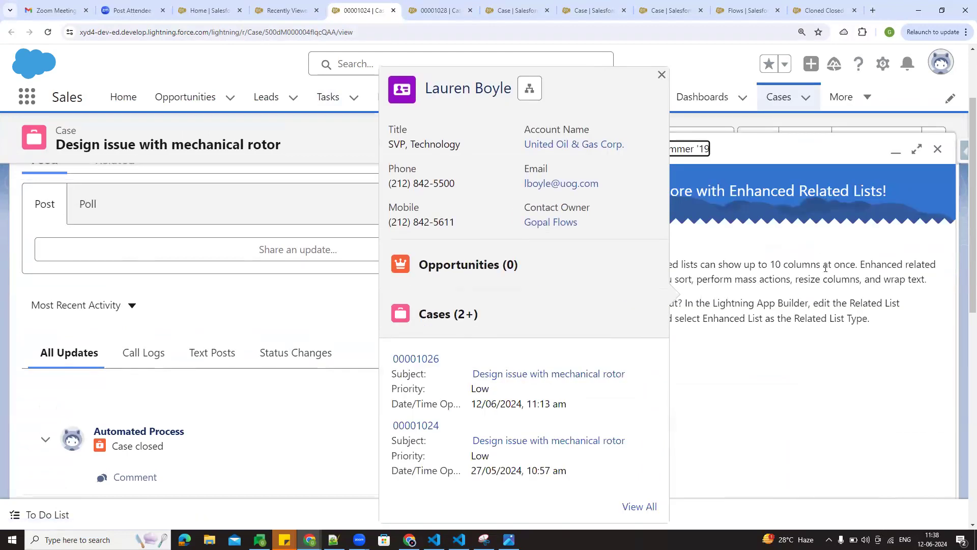
click(938, 148)
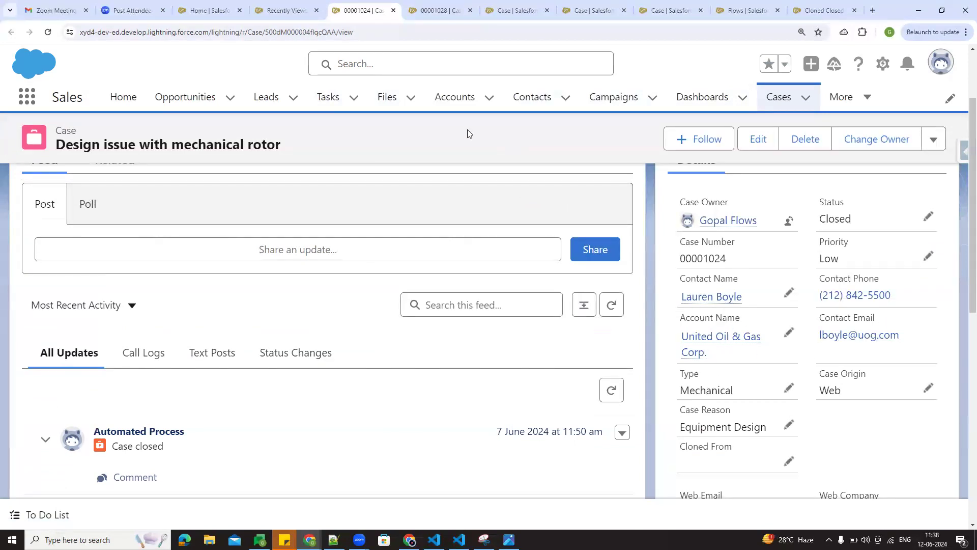
click(431, 9)
scroll(592, 404, up, 3)
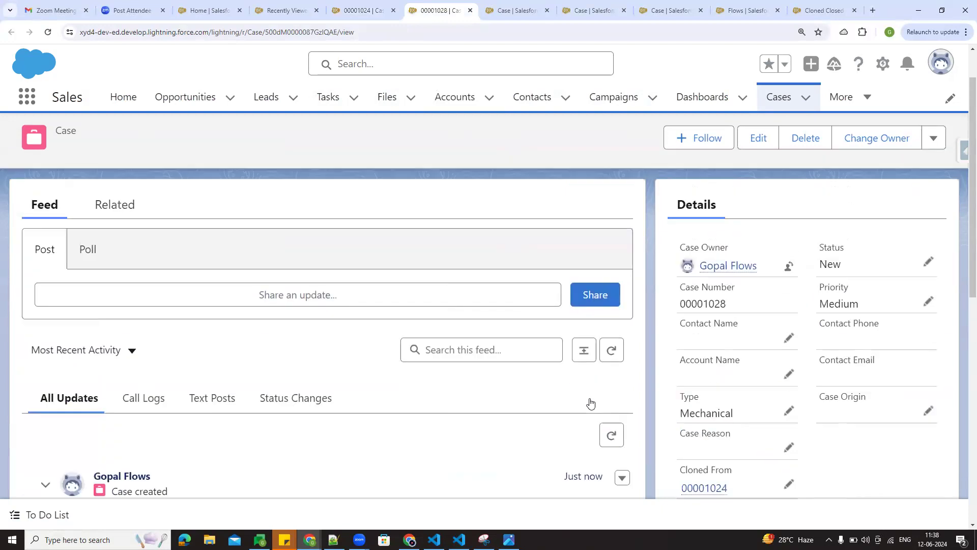
scroll(748, 323, down, 2)
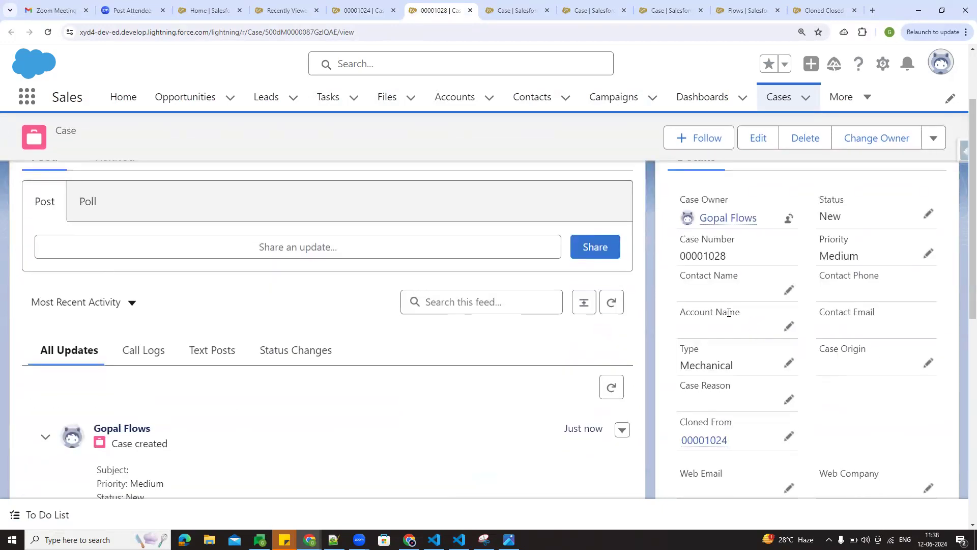
scroll(728, 312, down, 3)
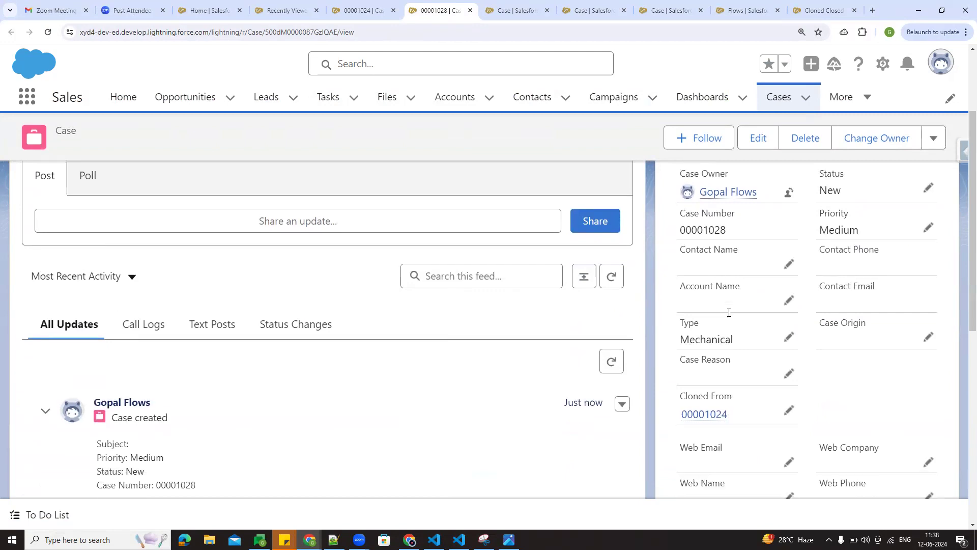
scroll(782, 360, down, 5)
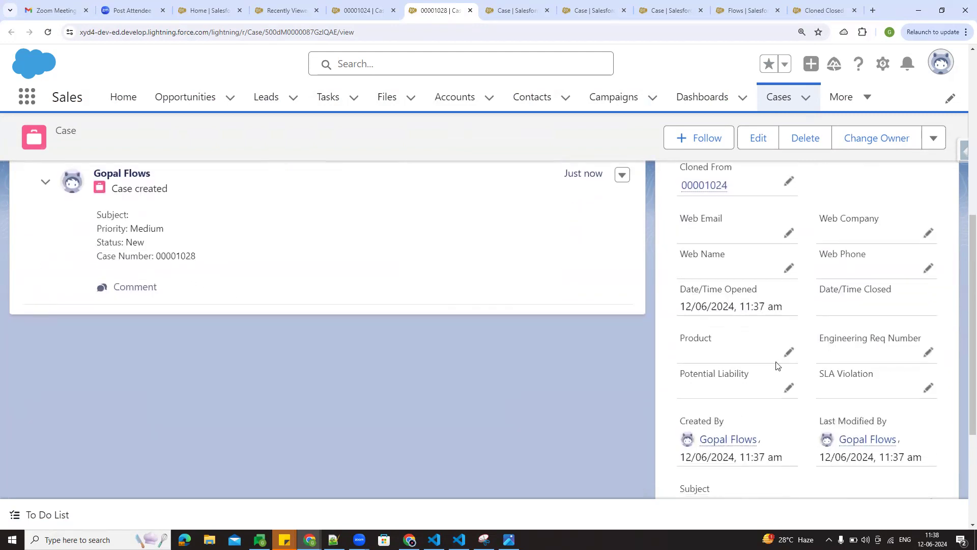
scroll(776, 365, up, 8)
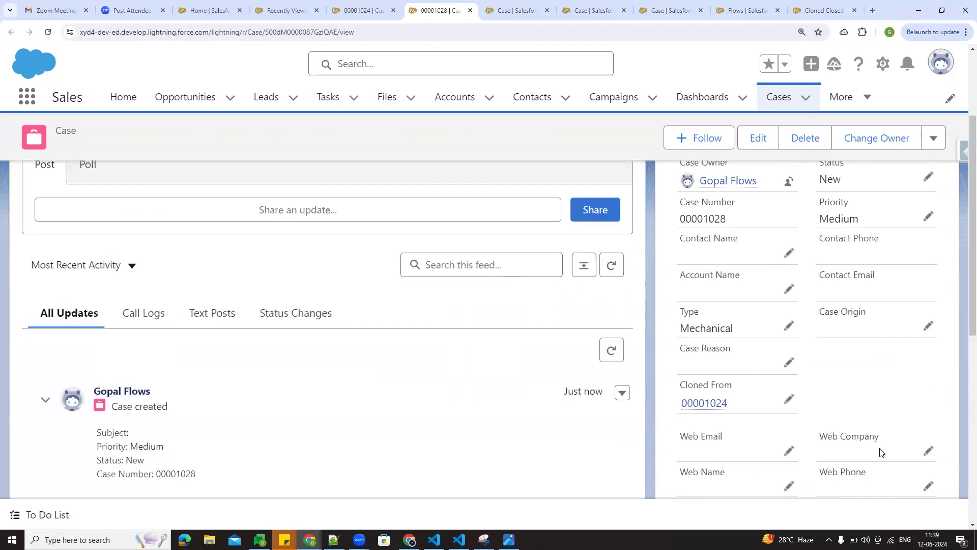
click(357, 4)
scroll(802, 390, down, 8)
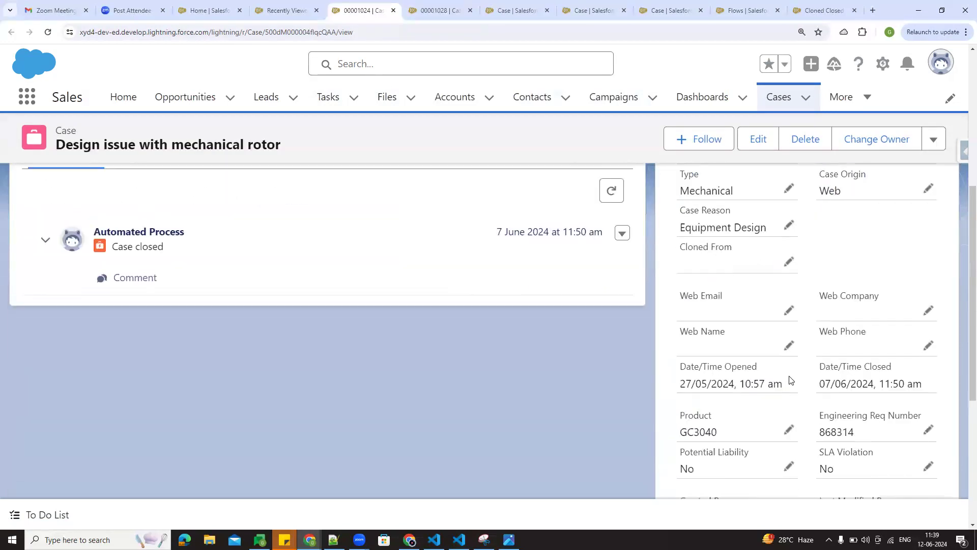
scroll(765, 442, up, 8)
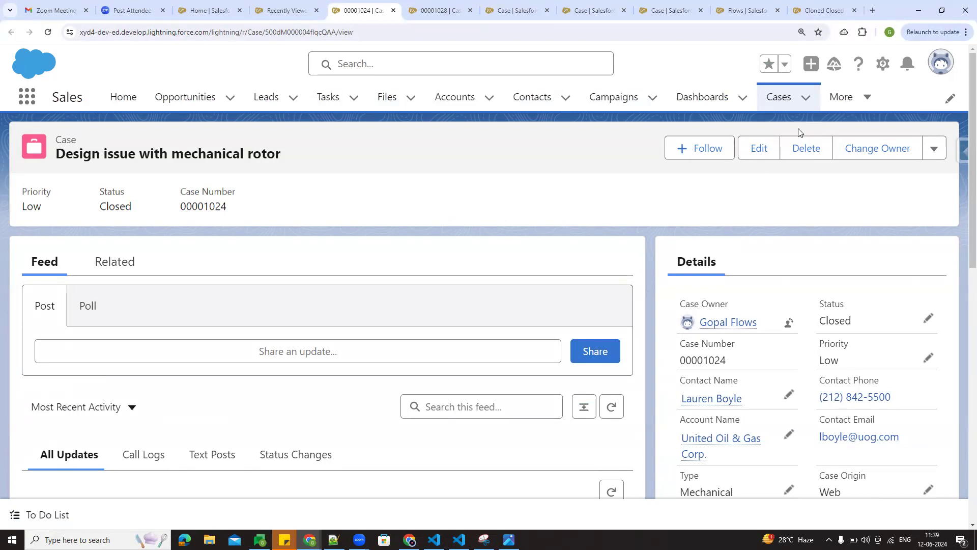
- Open the other new case without a subject from the recently viewed Cases and examine its Cloned From field
click(288, 10)
click(358, 10)
click(779, 96)
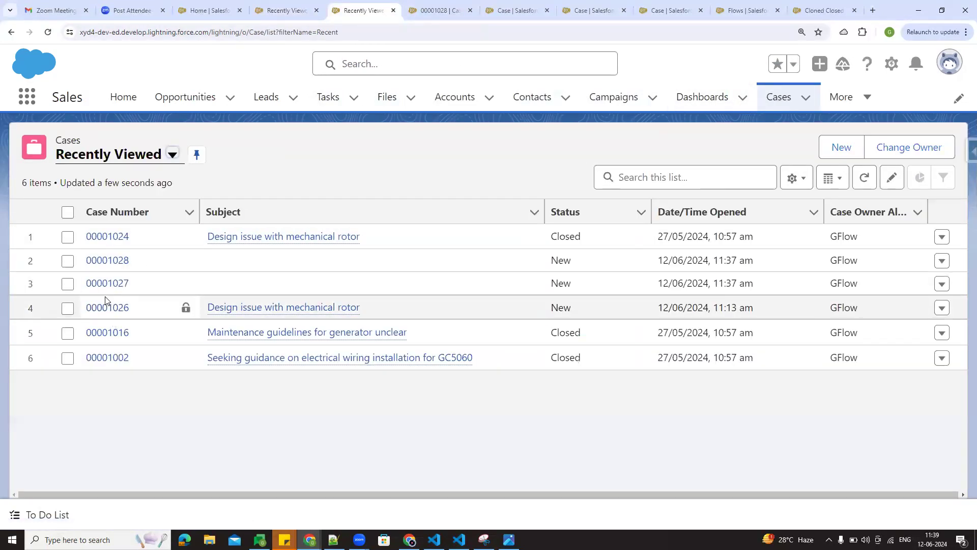
click(106, 284)
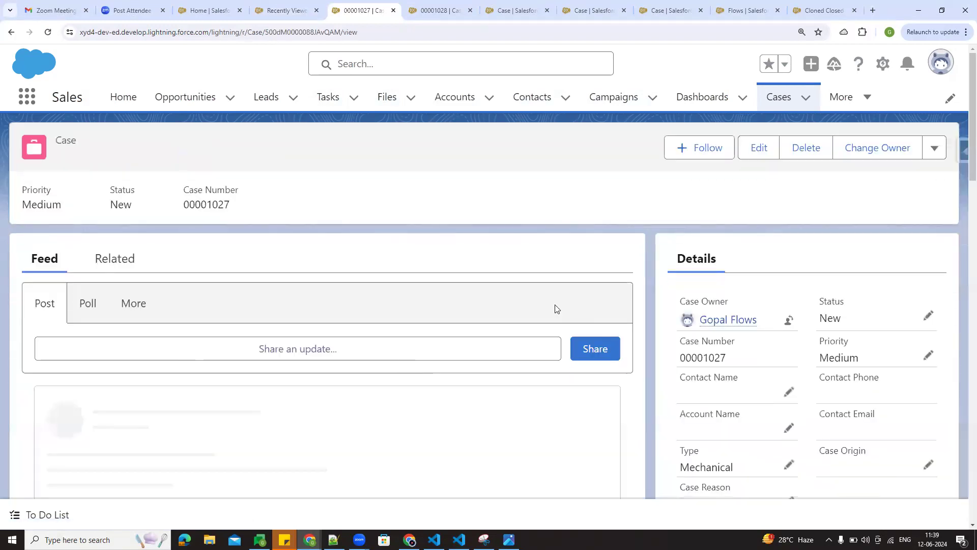
scroll(590, 326, down, 3)
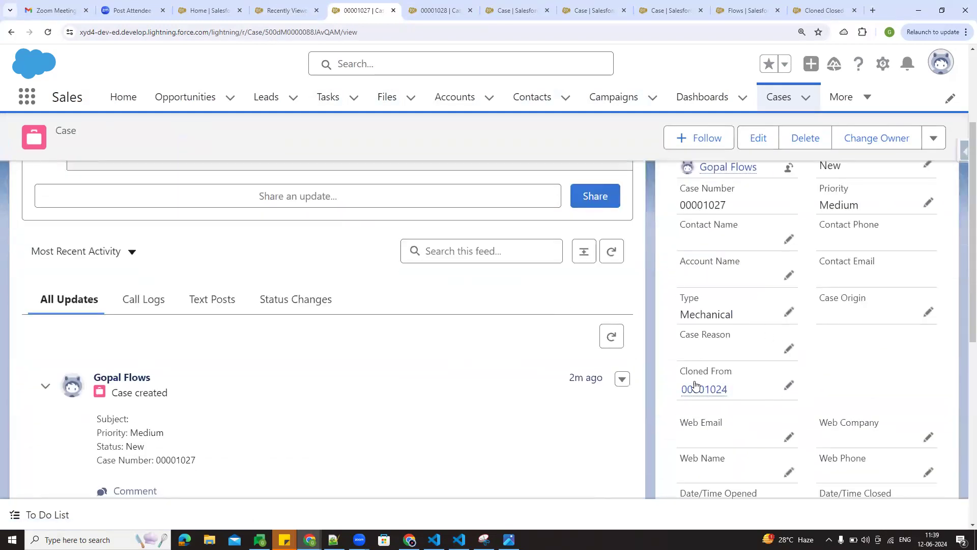
scroll(697, 306, up, 4)
- Open the closed GC5060 electrical wiring case, set its Cloned From field to the closed mechanical rotor case, and save the record
click(779, 98)
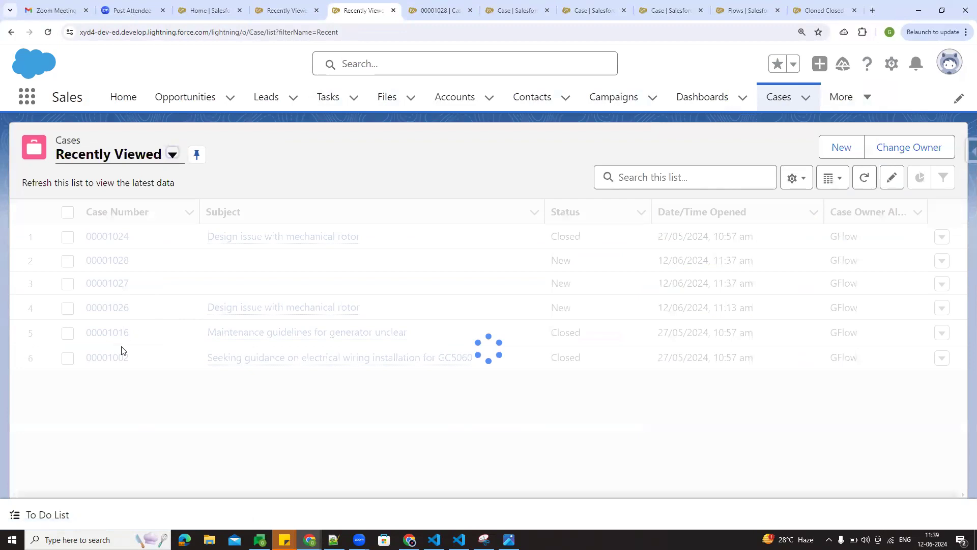
click(120, 359)
scroll(744, 385, down, 5)
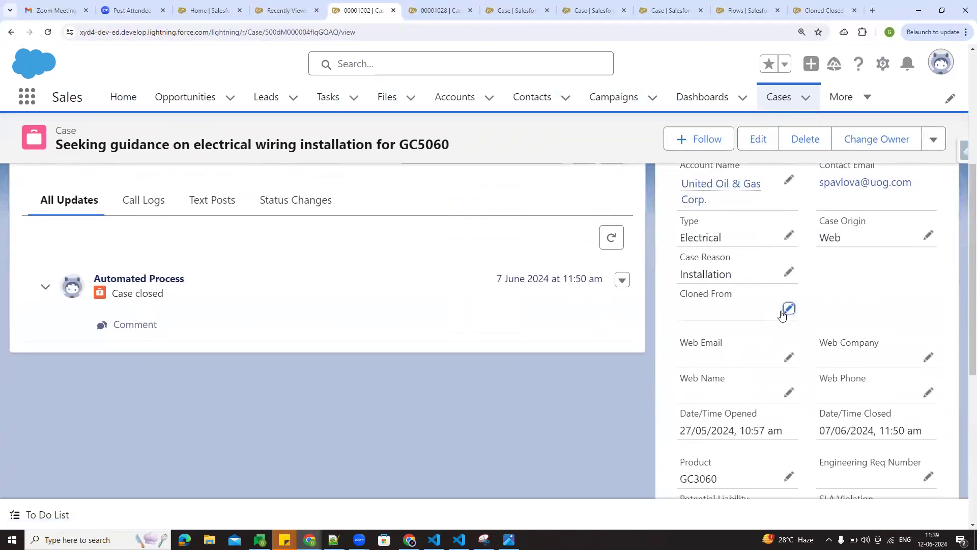
click(784, 314)
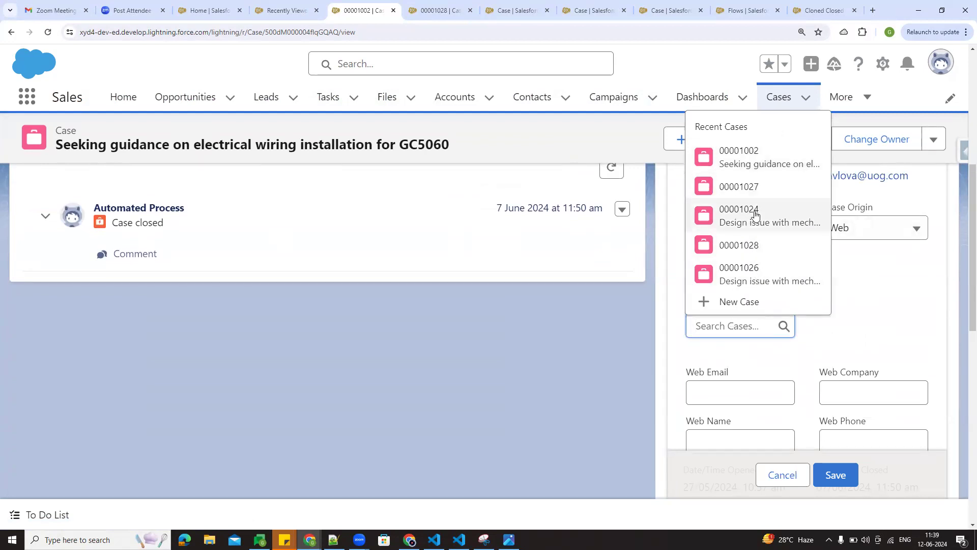
click(754, 210)
click(845, 474)
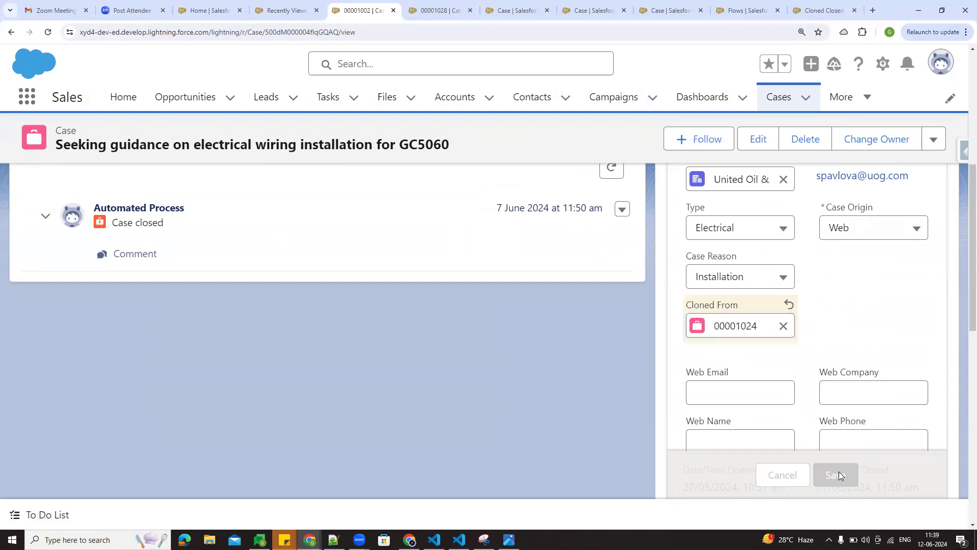
scroll(598, 370, up, 3)
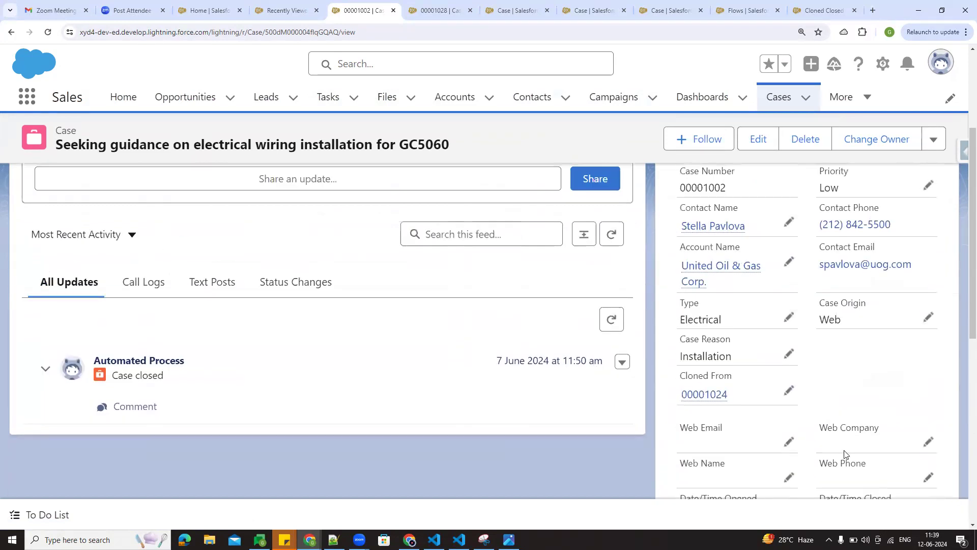
mouse_move(719, 401)
scroll(849, 393, up, 4)
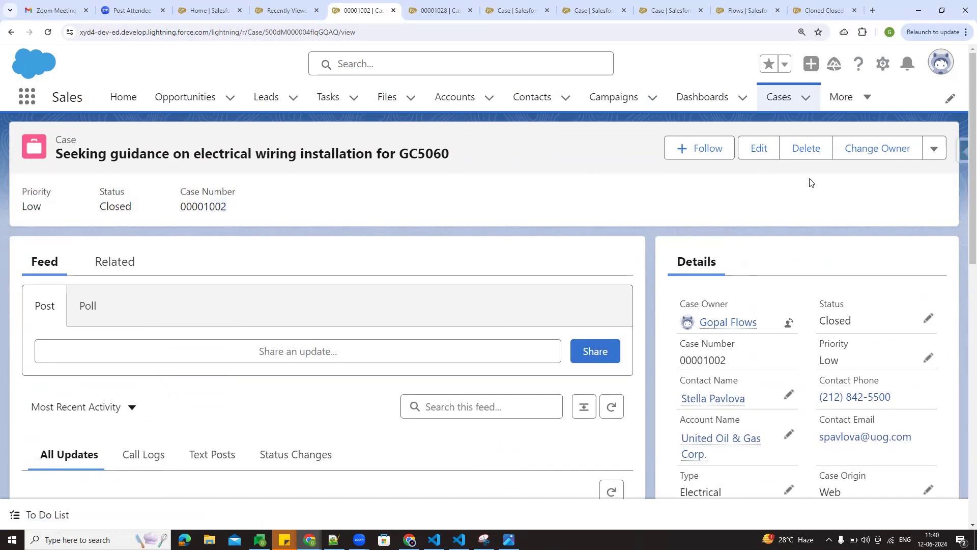
- Clone the closed GC5060 wiring case with the standard Clone action, review the prefilled fields including Cloned From, and save the new case
click(935, 148)
click(936, 154)
click(936, 153)
click(863, 179)
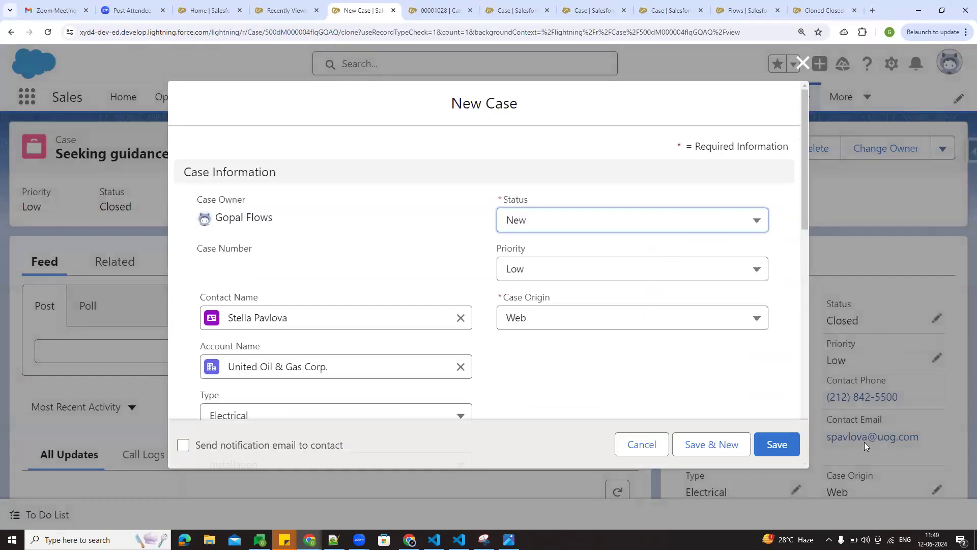
scroll(596, 345, down, 8)
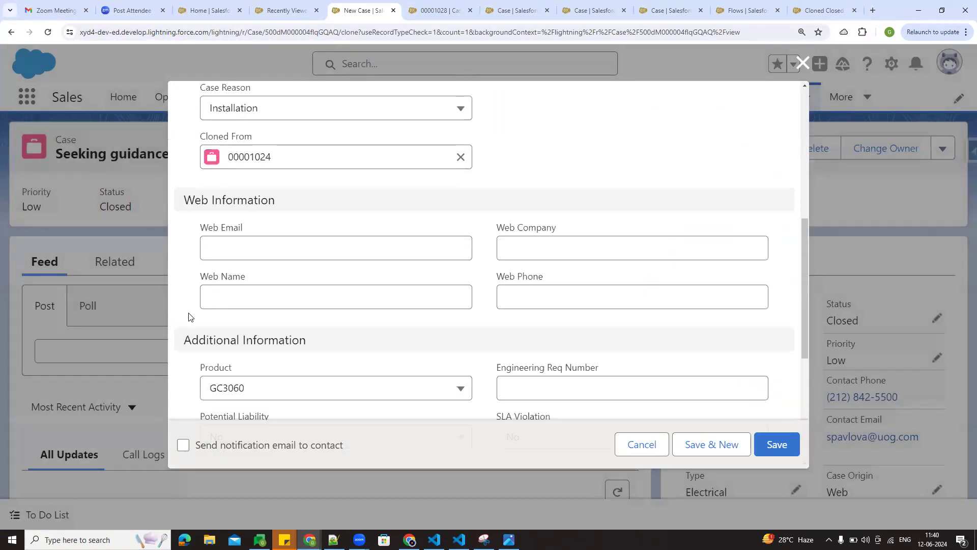
scroll(325, 311, down, 3)
scroll(320, 336, down, 1)
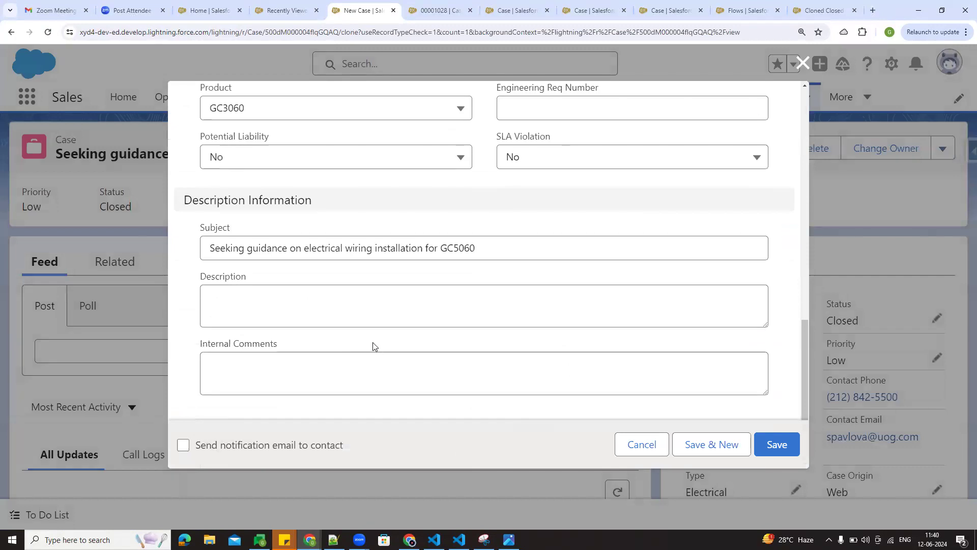
scroll(373, 345, up, 6)
scroll(373, 346, up, 3)
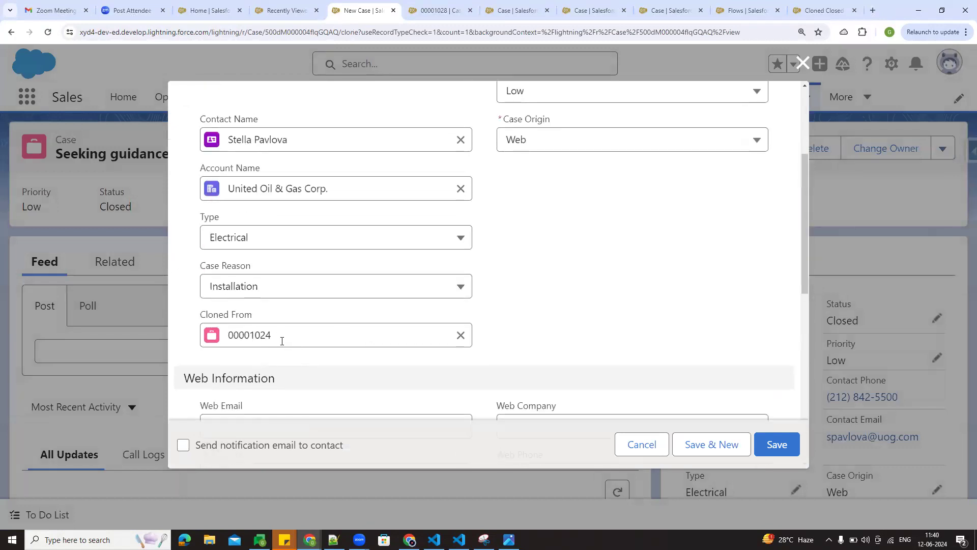
click(777, 445)
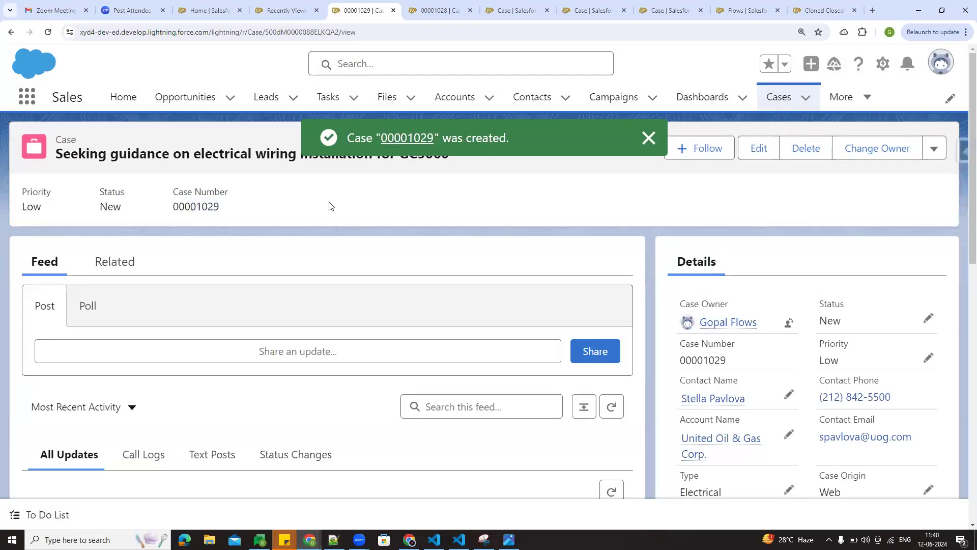
- Examine the Cloned From field and the case number on the newly cloned GC5060 wiring case
scroll(526, 221, down, 3)
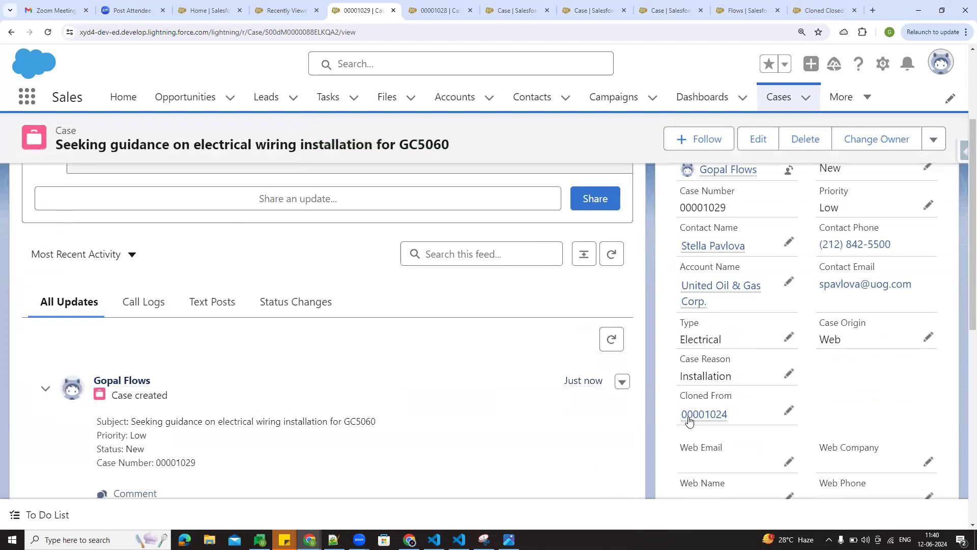
mouse_move(694, 414)
drag(734, 418, 677, 419)
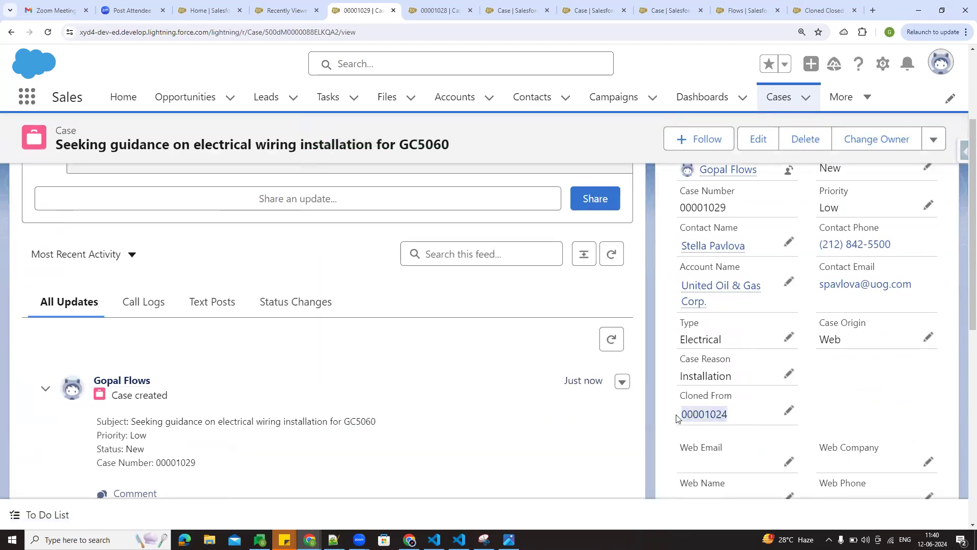
click(831, 421)
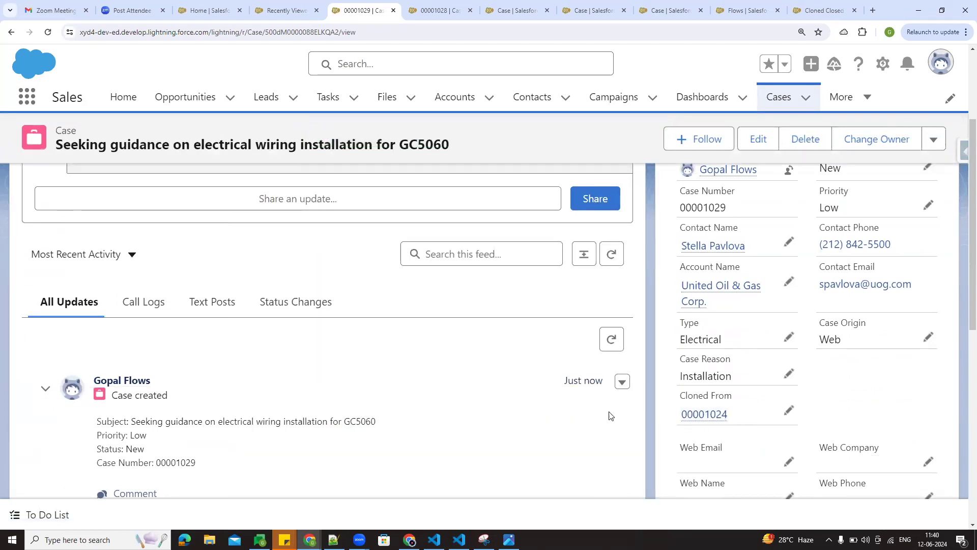
scroll(576, 420, up, 3)
drag(194, 207, 240, 210)
click(238, 210)
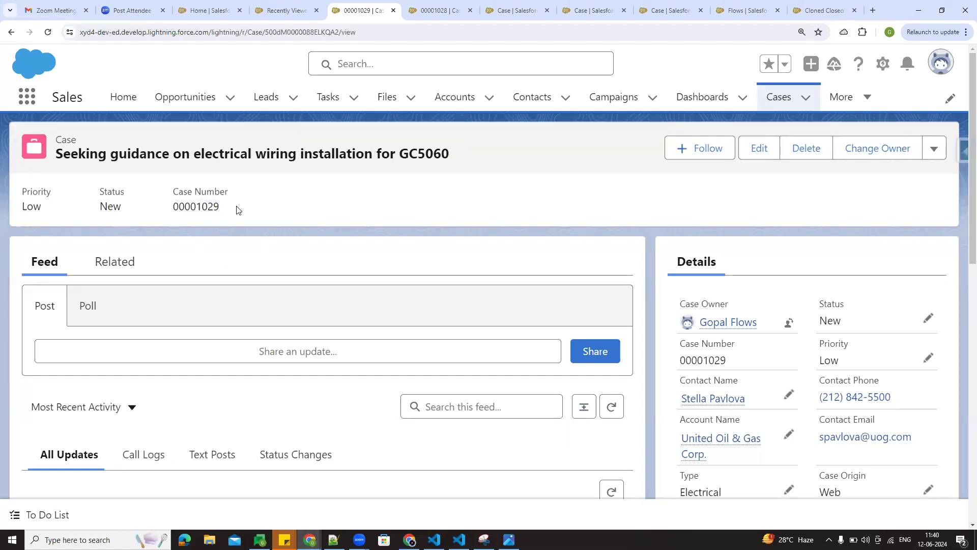
- Recheck which case the Cloned From field references on the new GC5060 wiring case
scroll(335, 209, down, 4)
drag(735, 370, 677, 371)
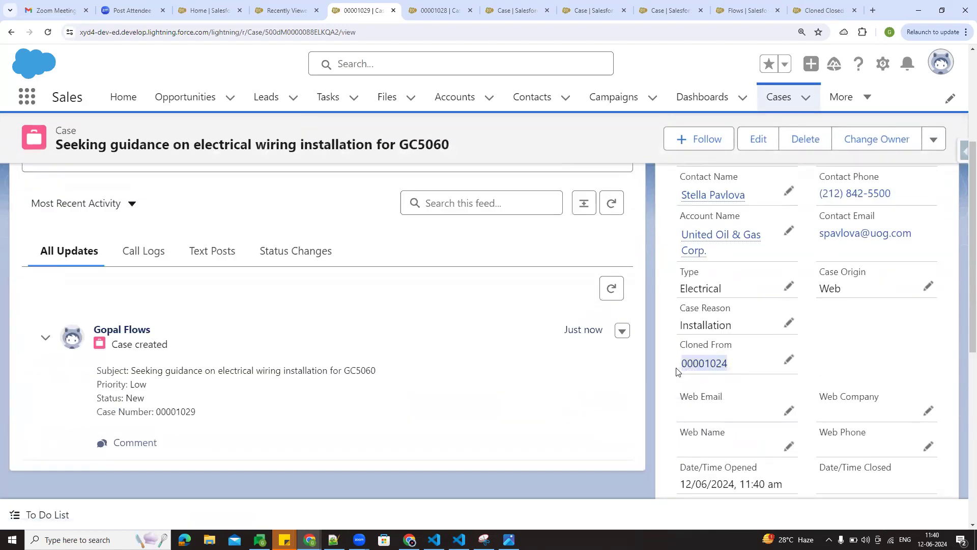
click(520, 379)
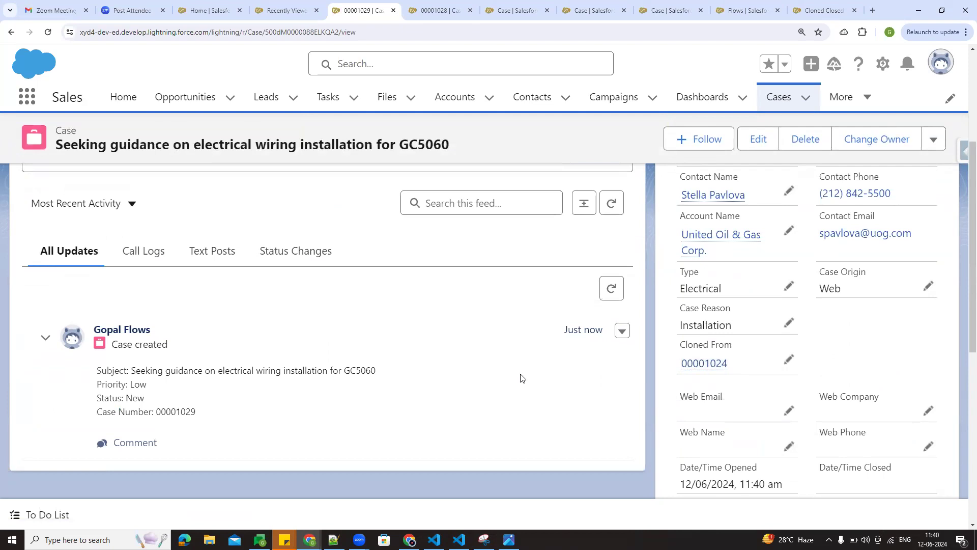
scroll(520, 378, up, 4)
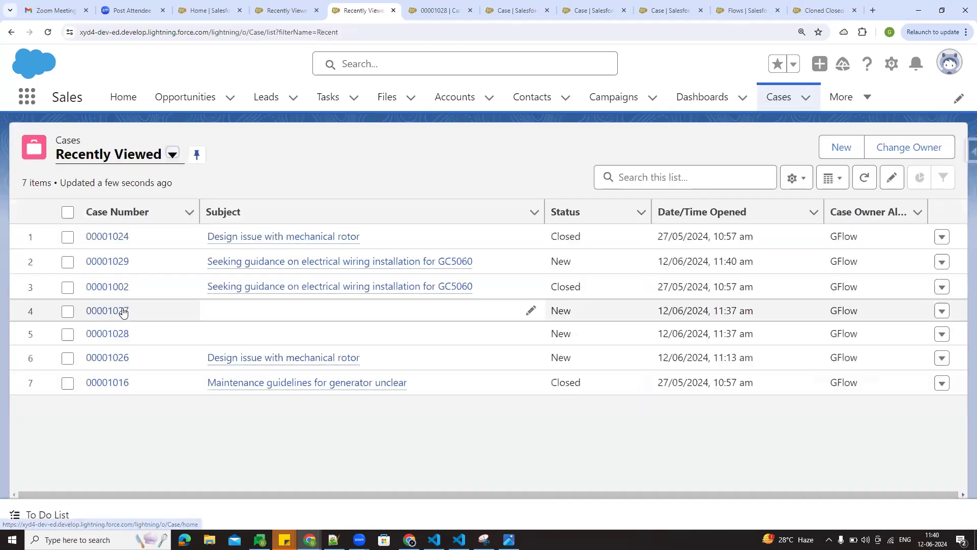
- Open the closed generator maintenance guidelines case, check its Cloned From field, and run the Cloned Closed case action on it
click(114, 385)
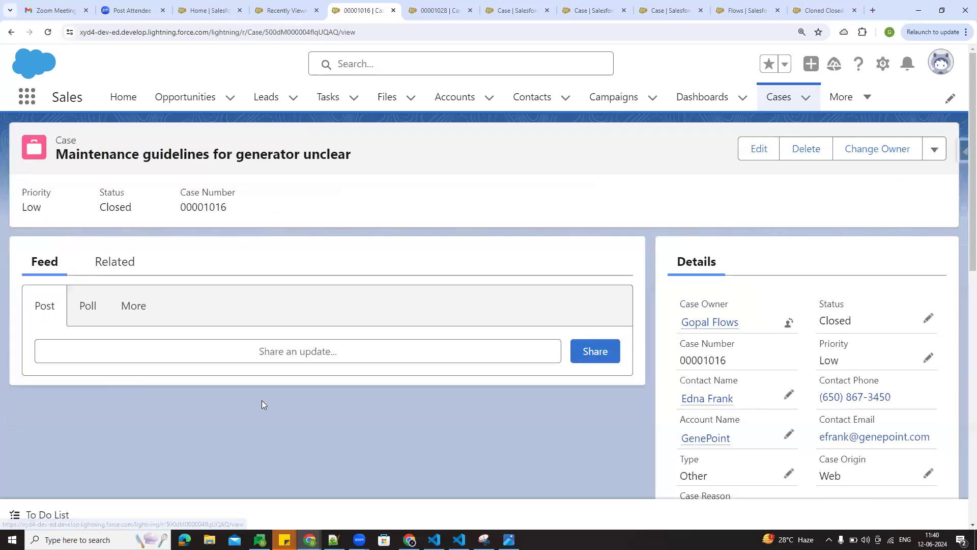
scroll(652, 392, down, 3)
drag(682, 383, 739, 383)
click(844, 386)
scroll(835, 299, up, 3)
click(934, 148)
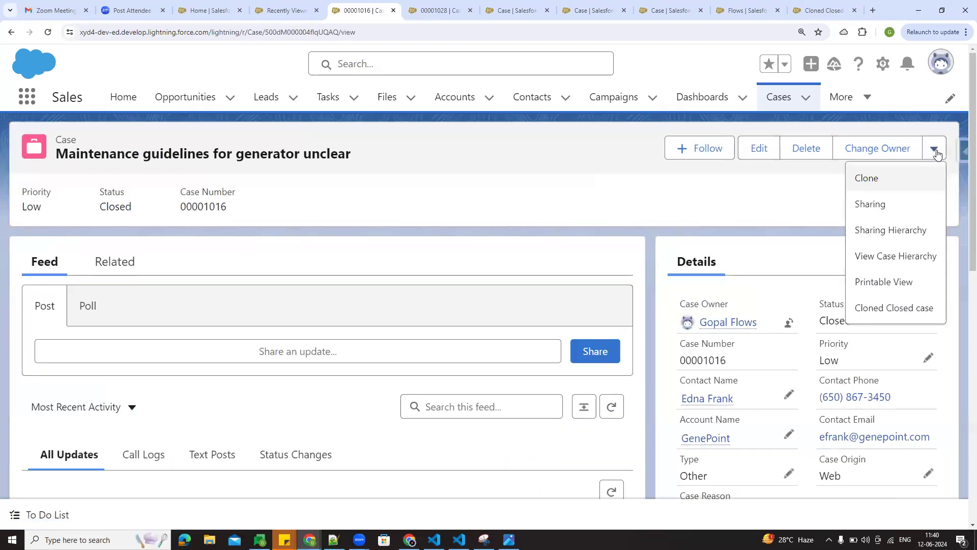
click(902, 315)
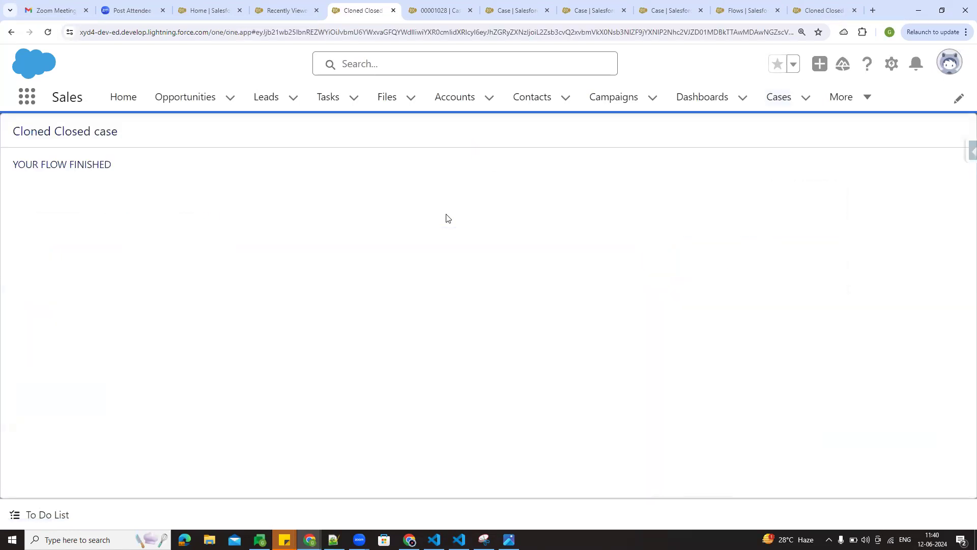
- Open the newest case created by the Cloned Closed case action from Cases and examine its Cloned From field
click(779, 97)
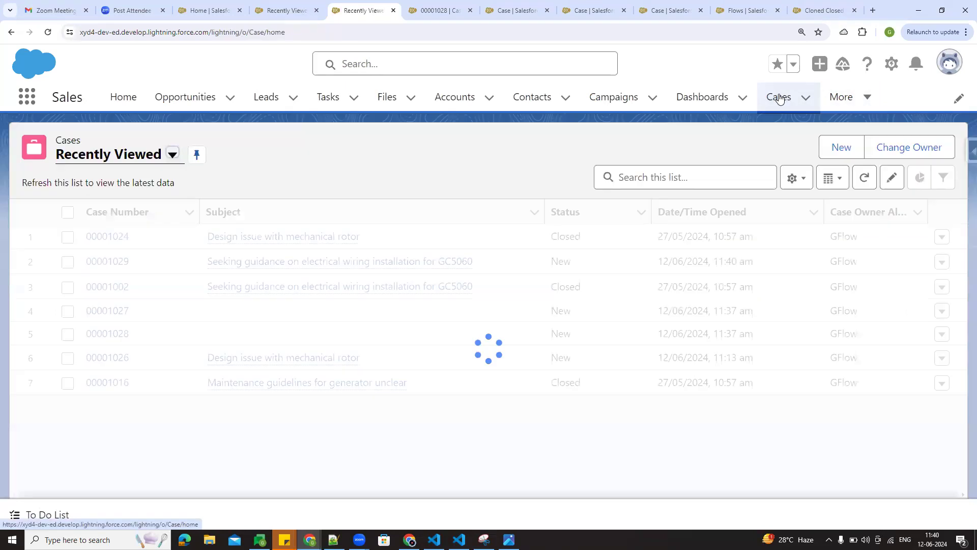
click(115, 237)
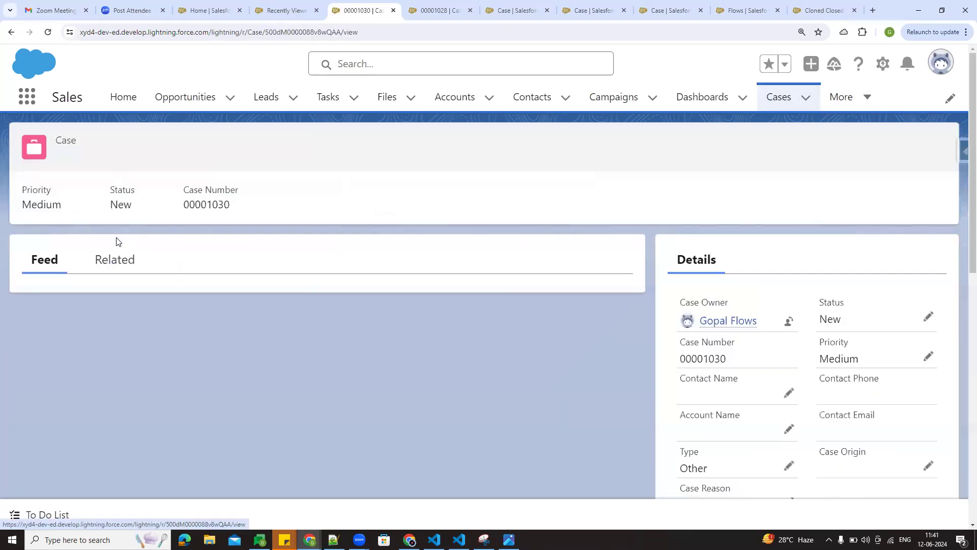
scroll(713, 356, down, 3)
drag(736, 396, 677, 396)
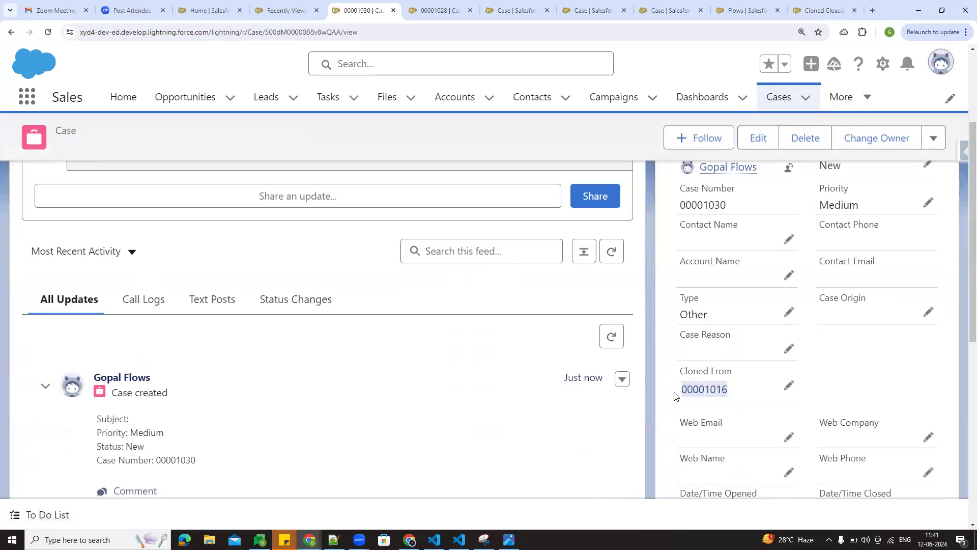
scroll(320, 346, up, 3)
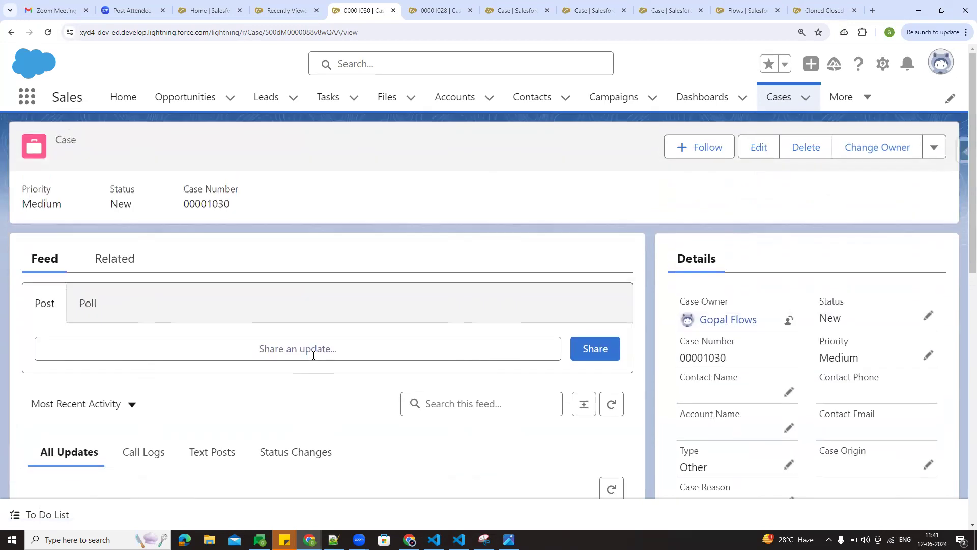
- Reopen the new GC5060 wiring case from the recently viewed Cases and compare its Cloned From reference with its own case number
click(779, 96)
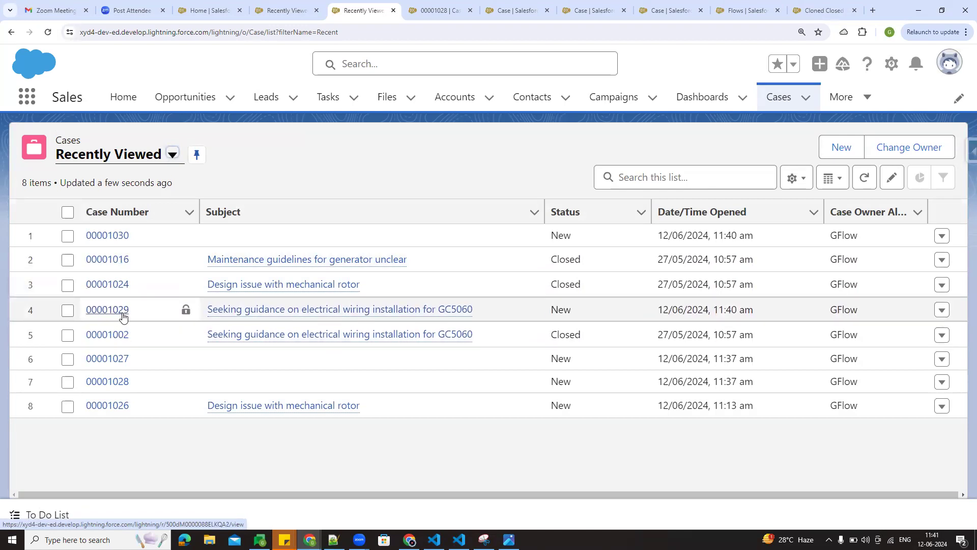
click(122, 315)
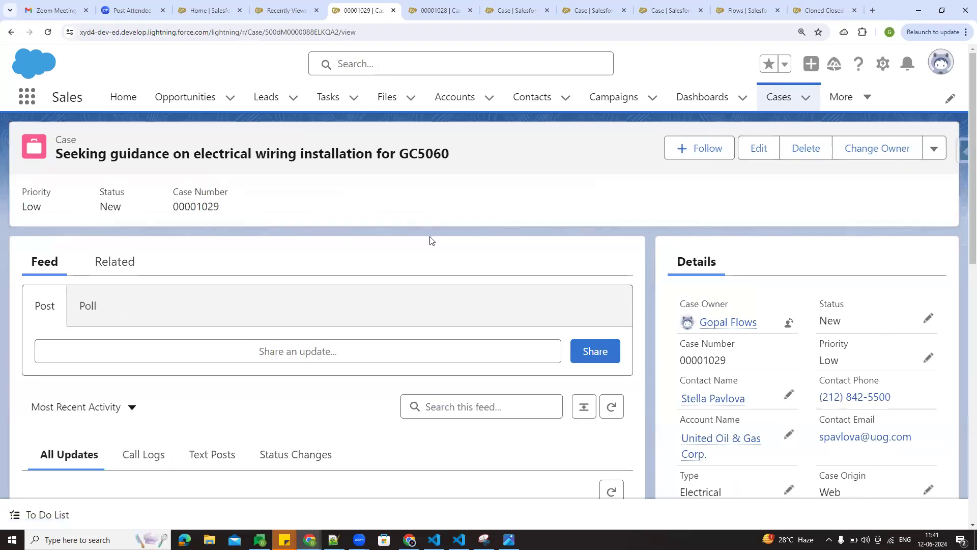
scroll(430, 240, down, 3)
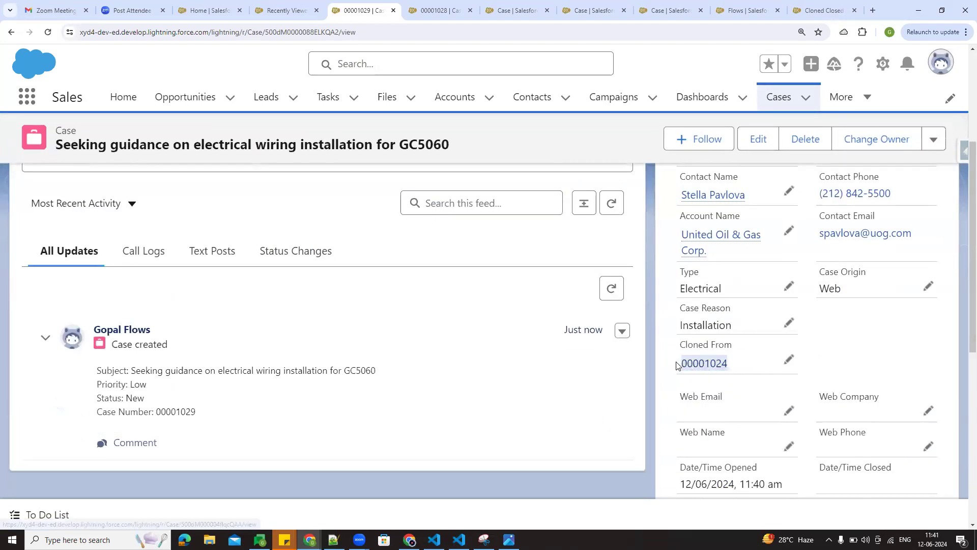
click(588, 385)
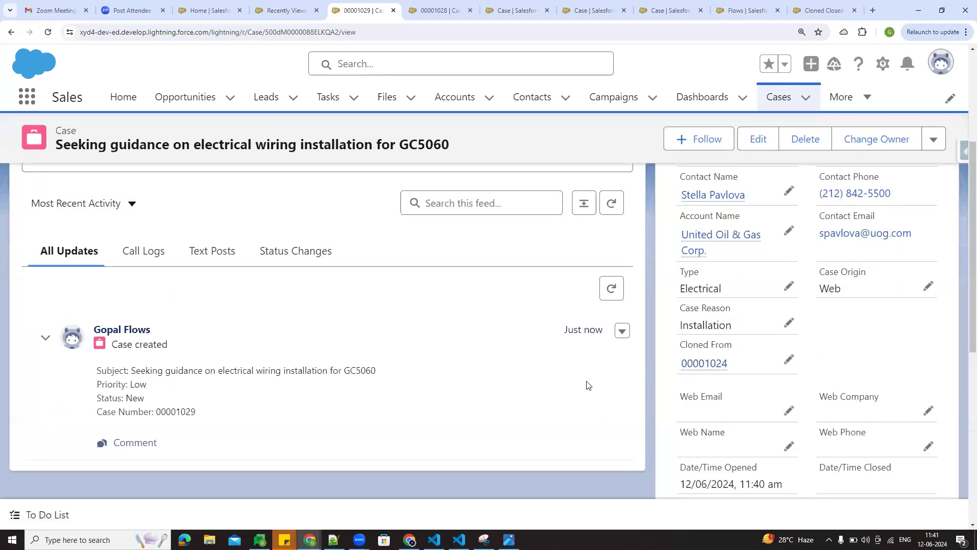
scroll(588, 386, up, 3)
drag(182, 219, 318, 221)
click(382, 227)
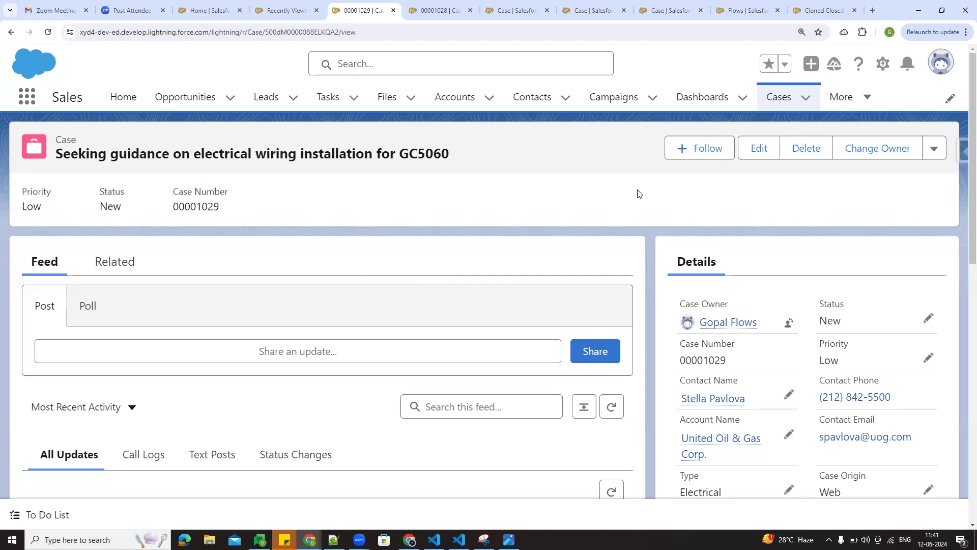
- Review the additional actions on the new GC5060 case and the flow type comparison table in the Autolamch Flows 1.JPG image
click(939, 156)
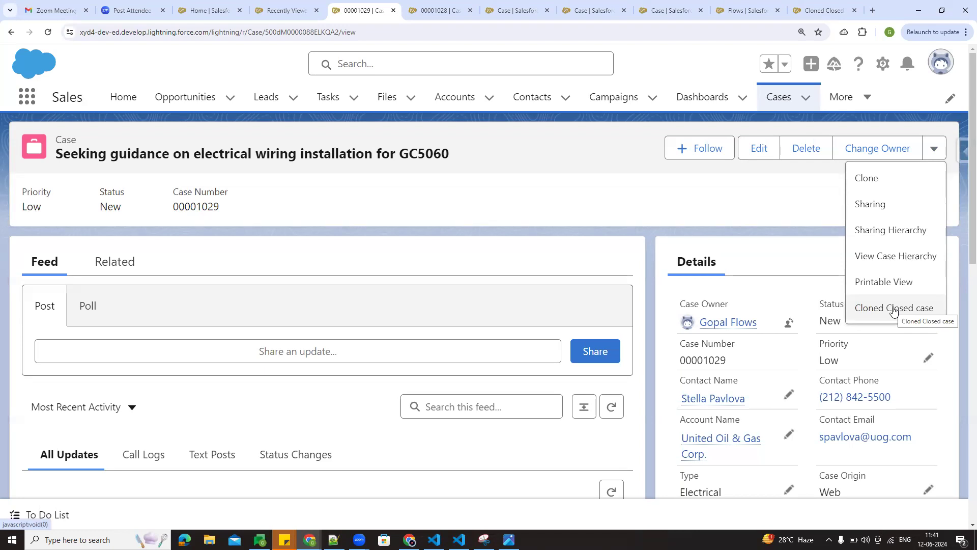
click(628, 188)
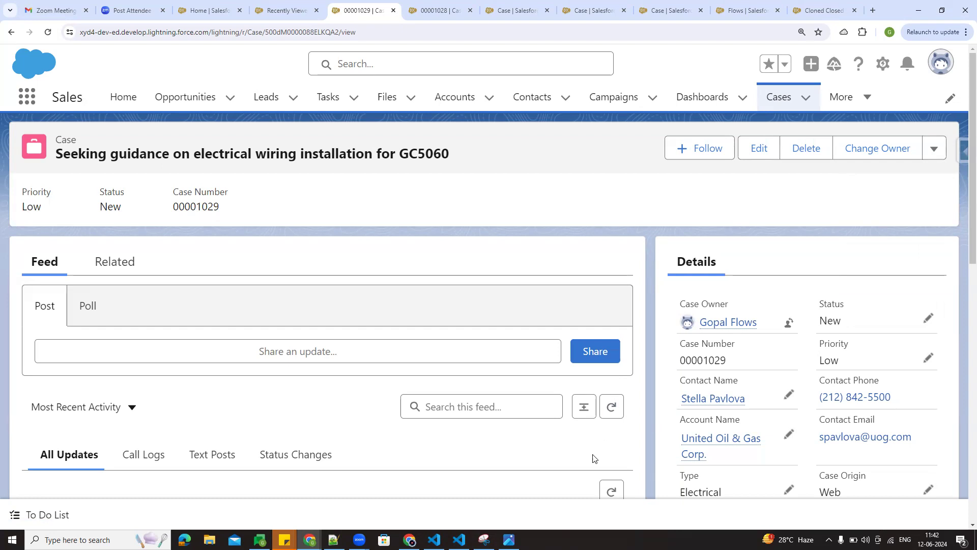
click(509, 539)
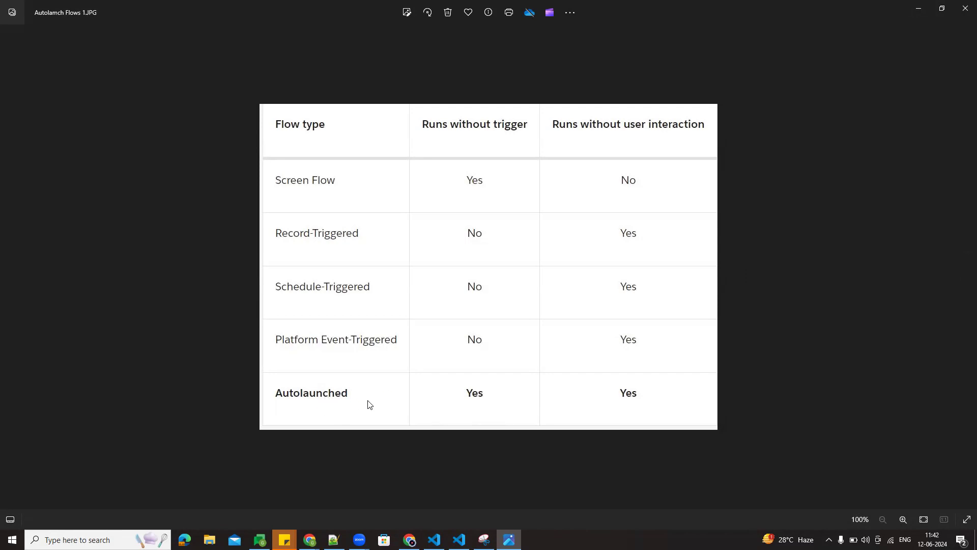
click(914, 16)
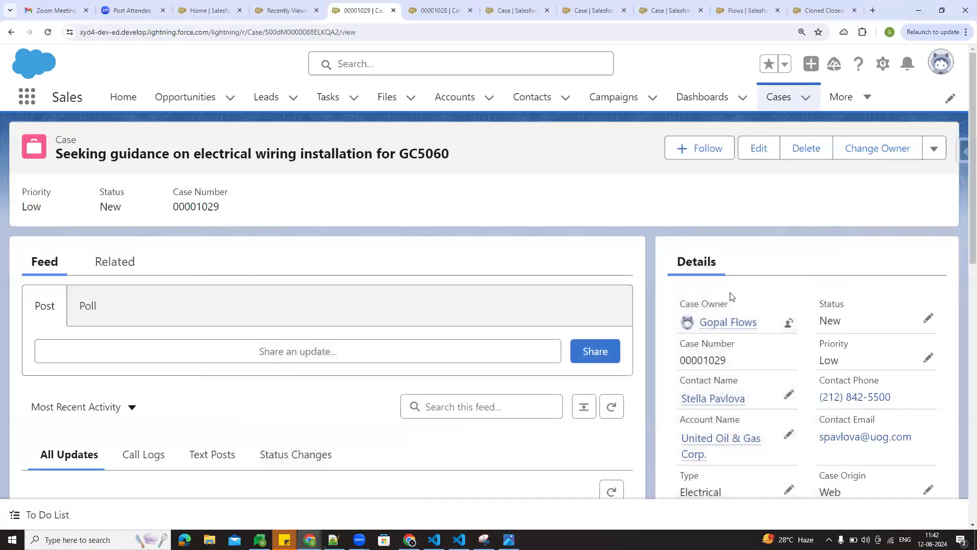
click(934, 149)
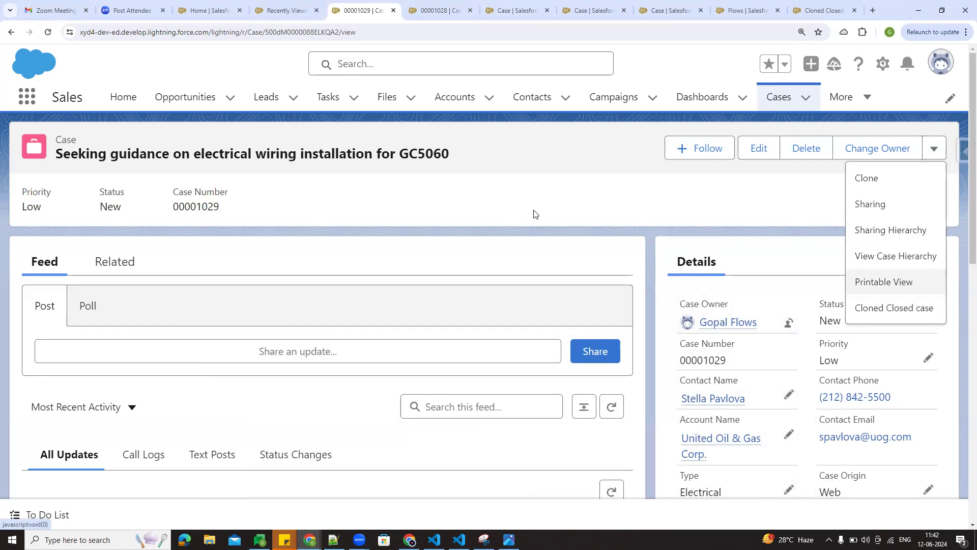
- In the Cloned Closed case flow, add an unconfigured Get Records element between Start and Clone Case
click(736, 9)
key(ctrl+Tab)
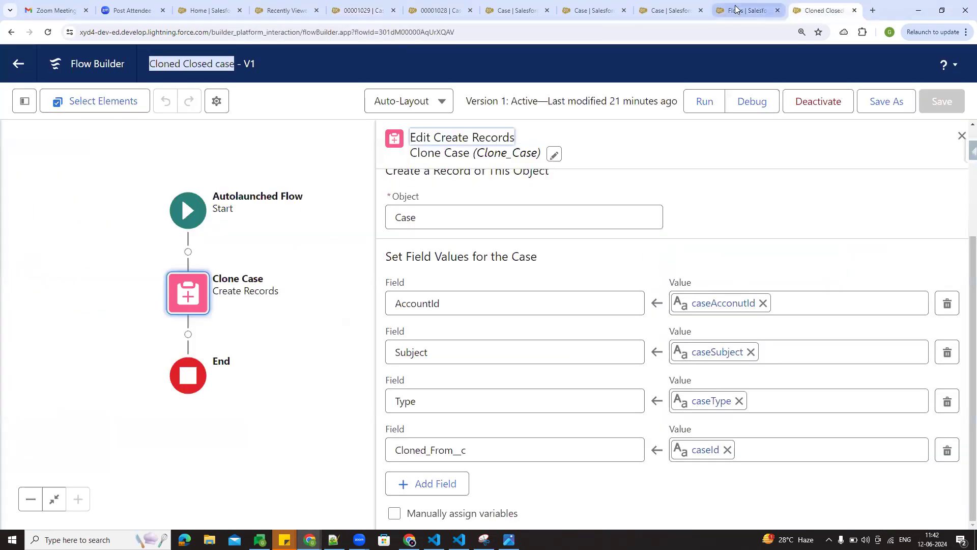
click(962, 135)
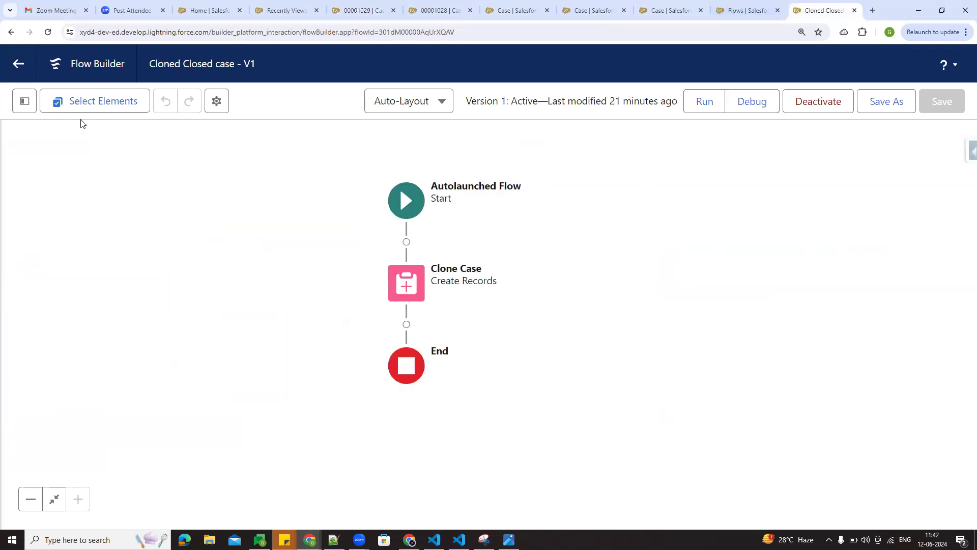
click(406, 242)
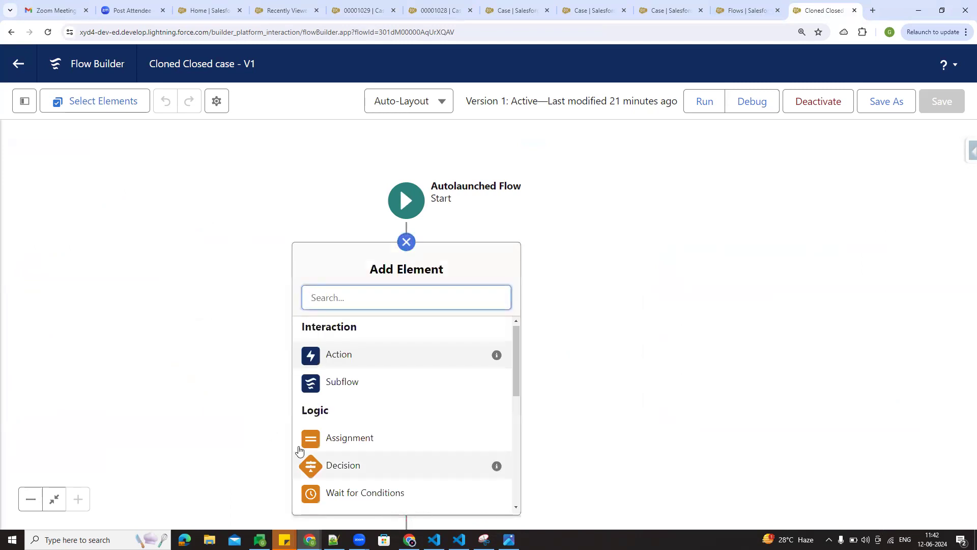
scroll(355, 438, down, 5)
click(366, 466)
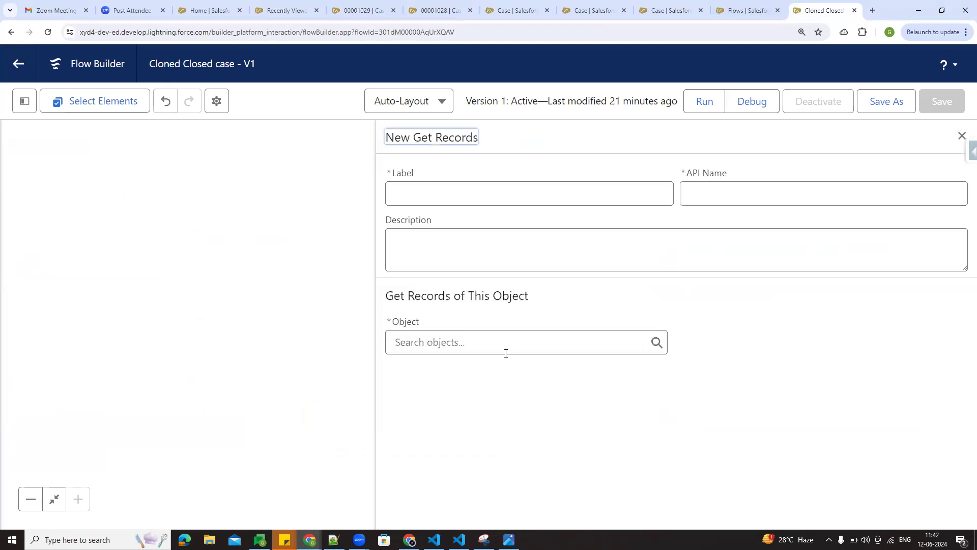
click(961, 136)
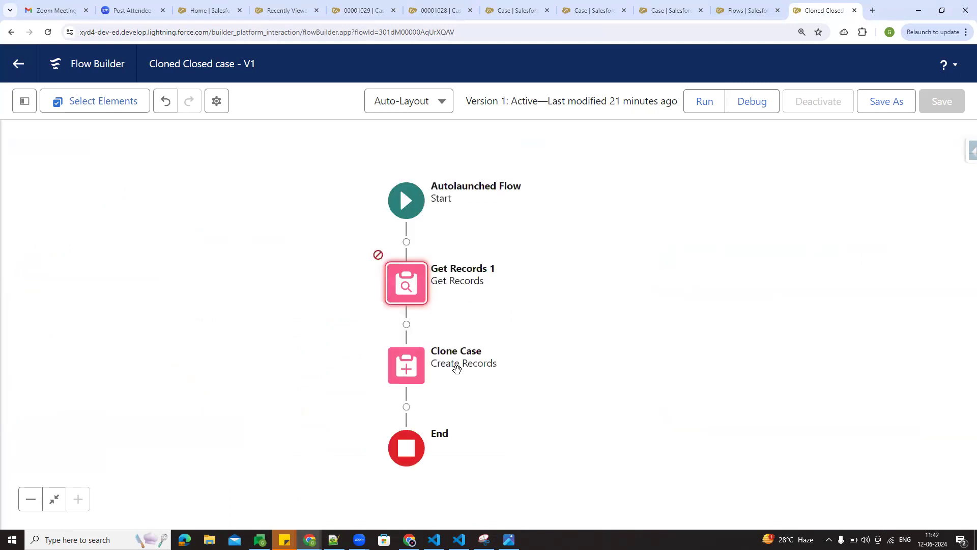
- Browse the data elements that can be added after Clone Case and review the flow type comparison table again
click(406, 406)
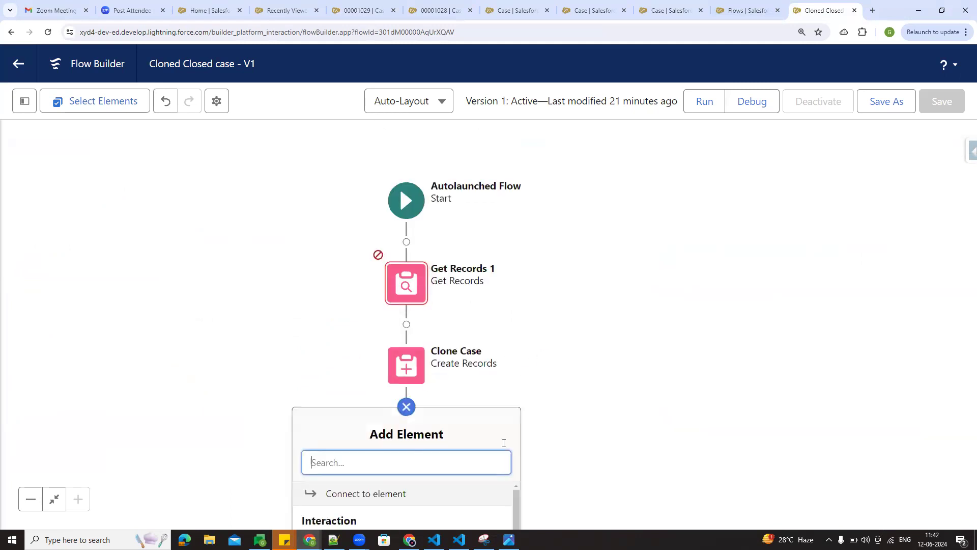
drag(590, 408, 594, 233)
scroll(379, 433, down, 7)
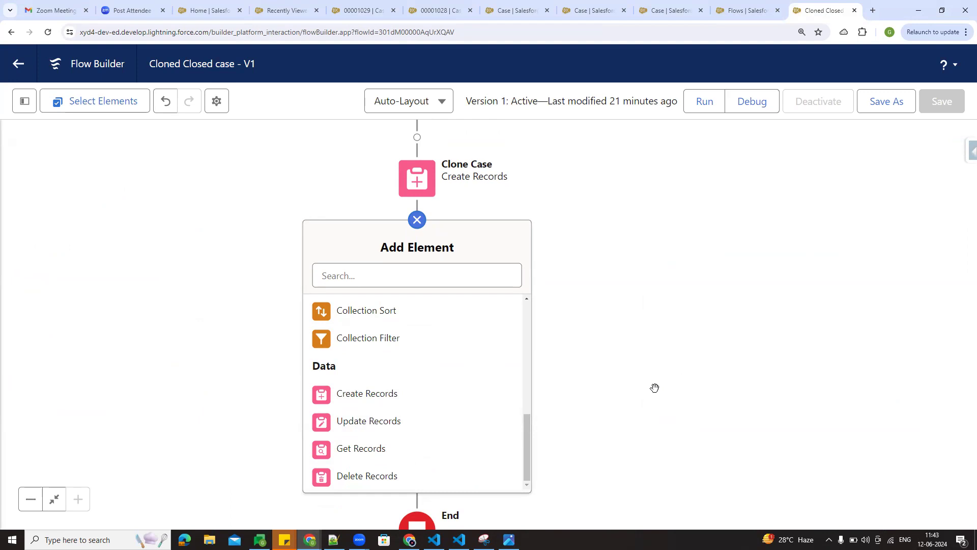
click(509, 540)
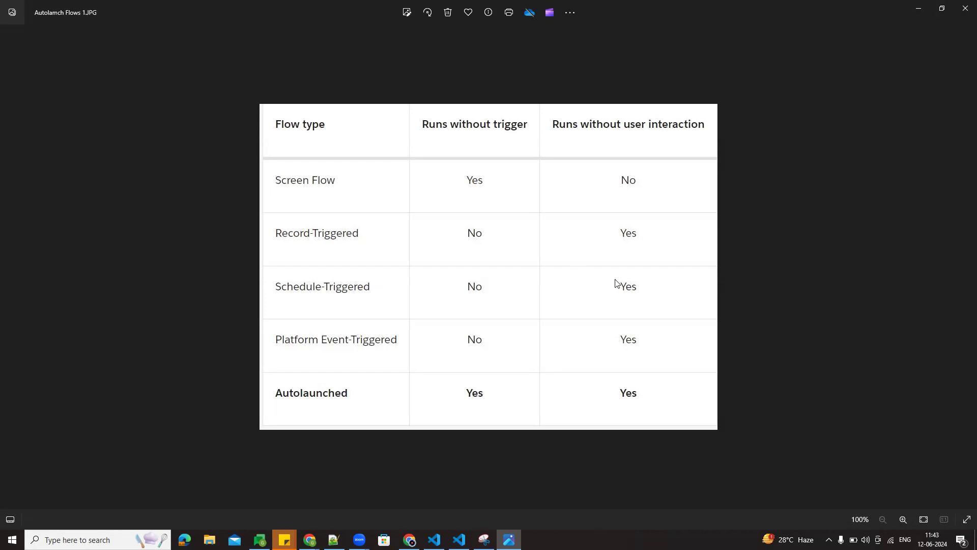
click(913, 16)
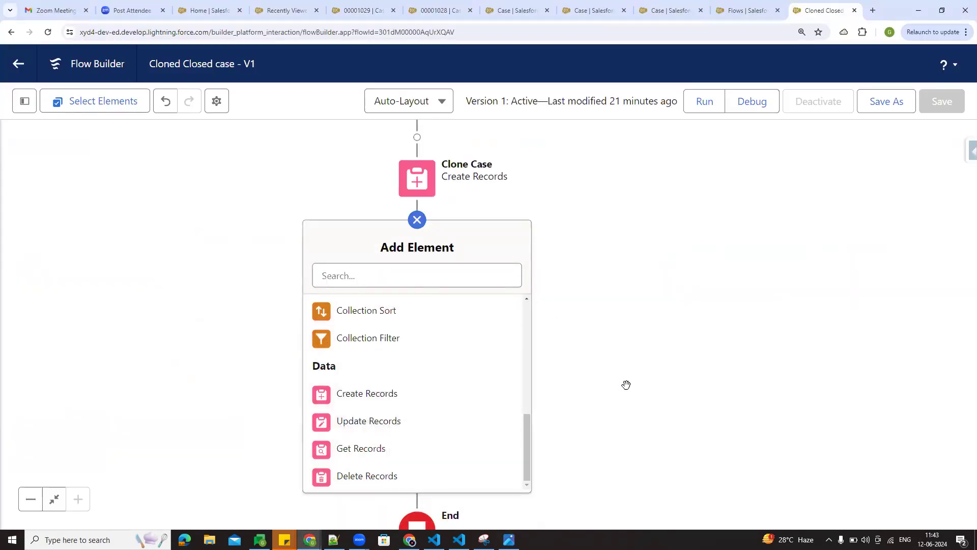
- Close the element list and reload the Cloned Closed case flow to discard the unsaved Get Records element
click(616, 384)
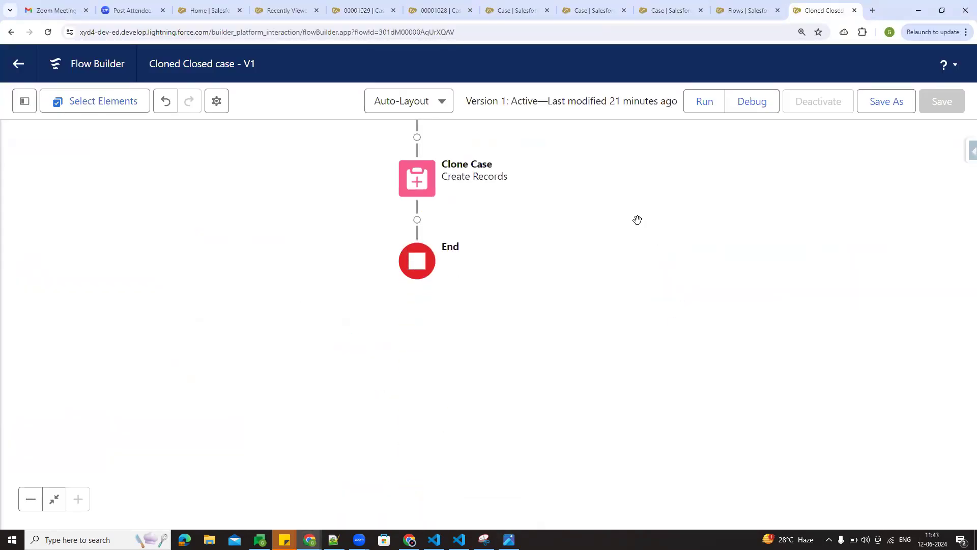
drag(637, 220, 600, 319)
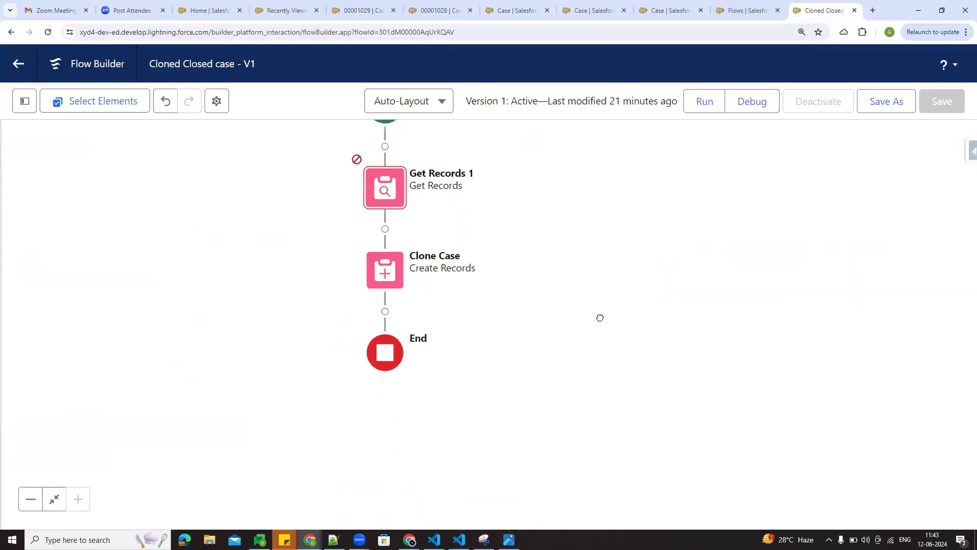
click(48, 32)
click(527, 98)
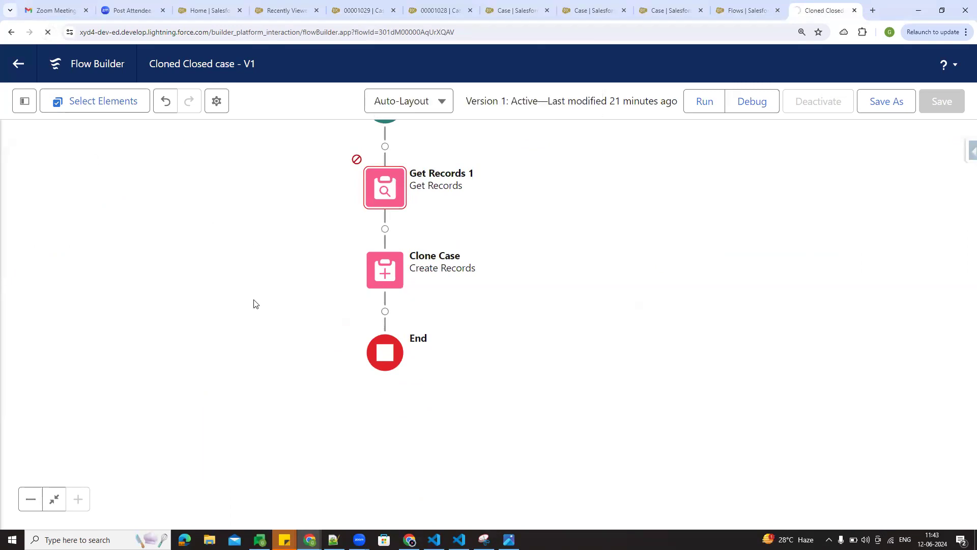